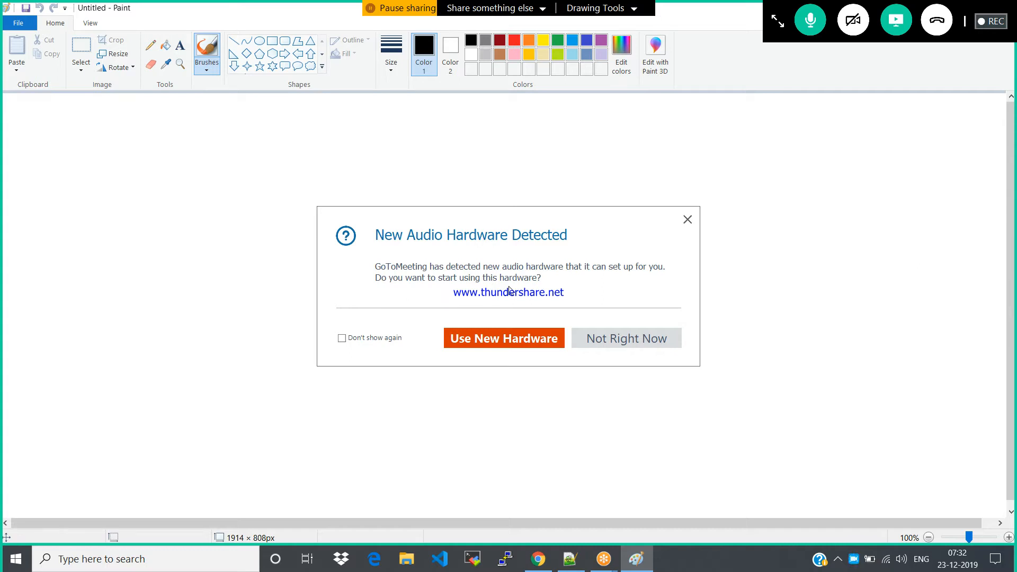
# Decline the new audio hardware prompt and dock the meeting controls along the screen's edge
pyautogui.click(590, 337)
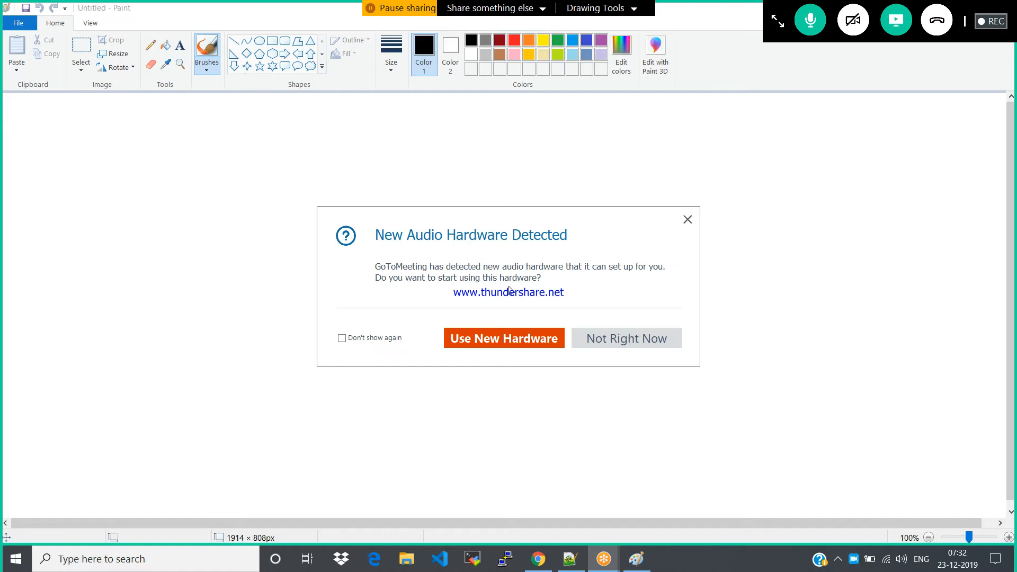
pyautogui.click(629, 339)
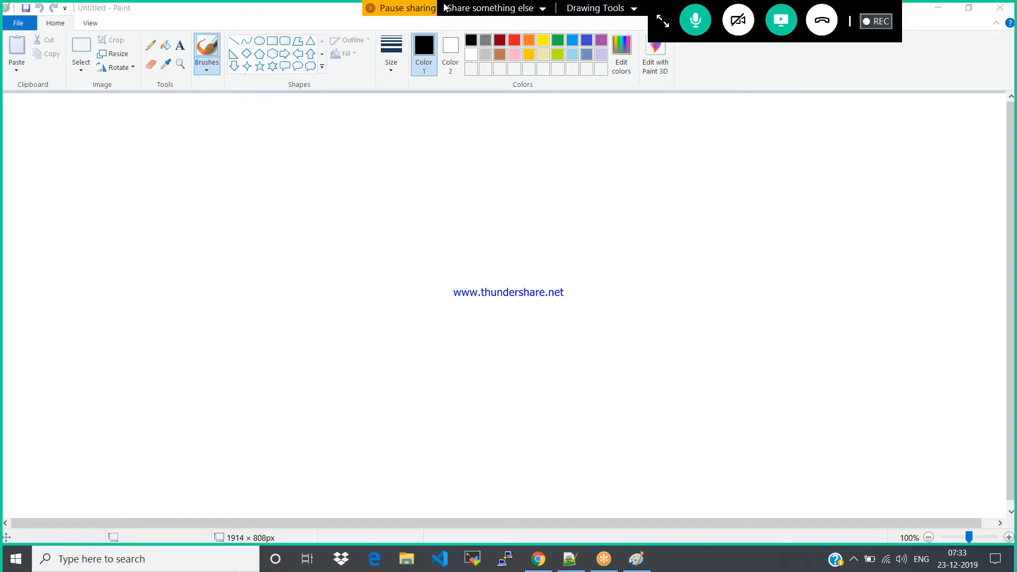
pyautogui.moveTo(660, 7); pyautogui.dragTo(911, 97)
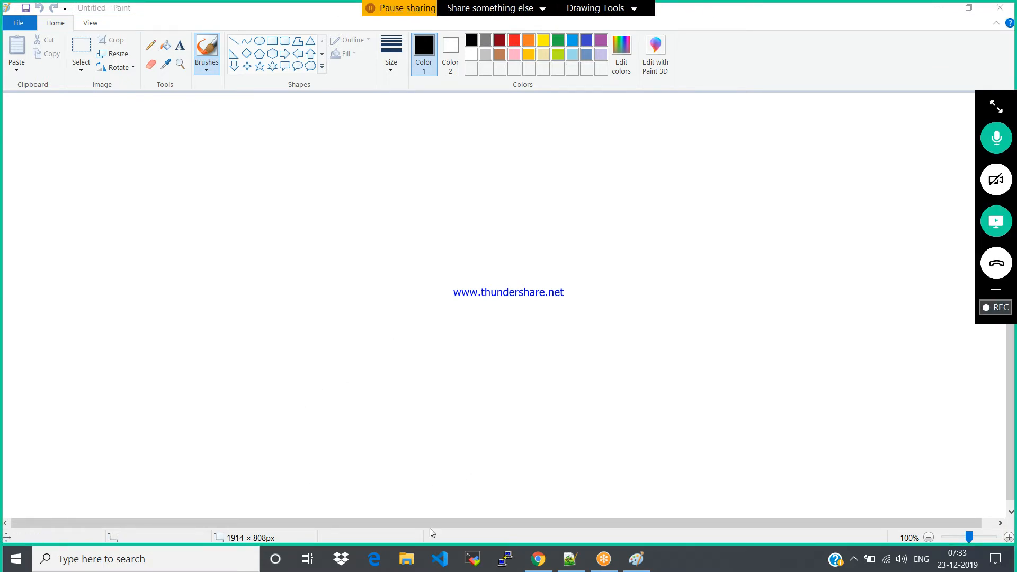
# Switch to Chrome and open the Azure portal sign-in page in a new tab
pyautogui.click(538, 559)
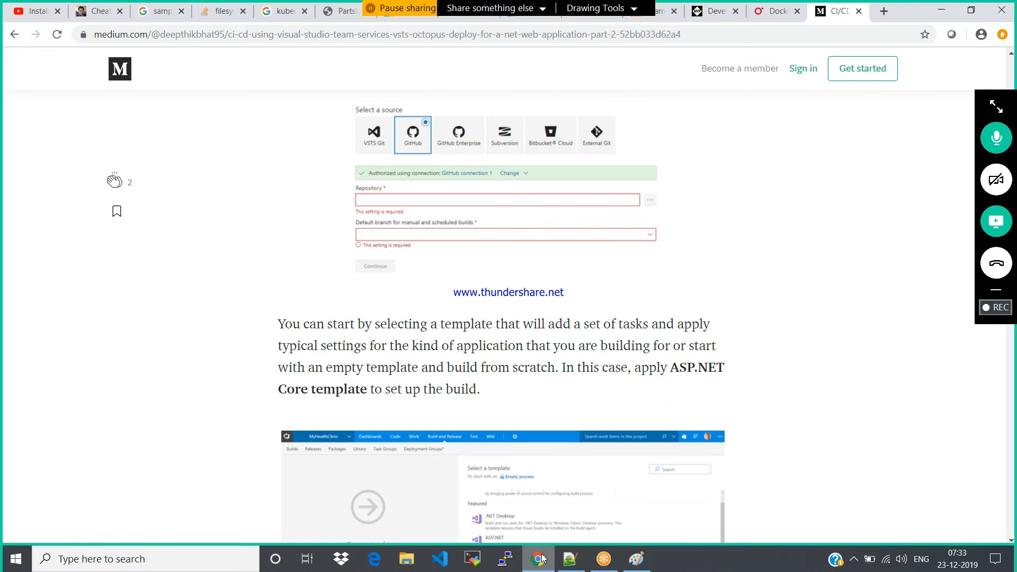
pyautogui.click(885, 12)
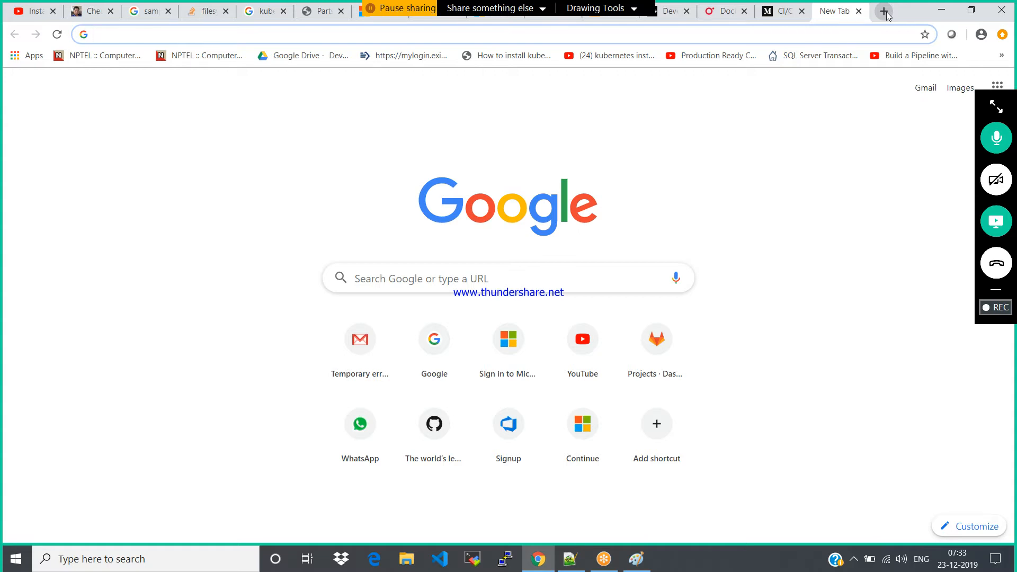
pyautogui.write('po')
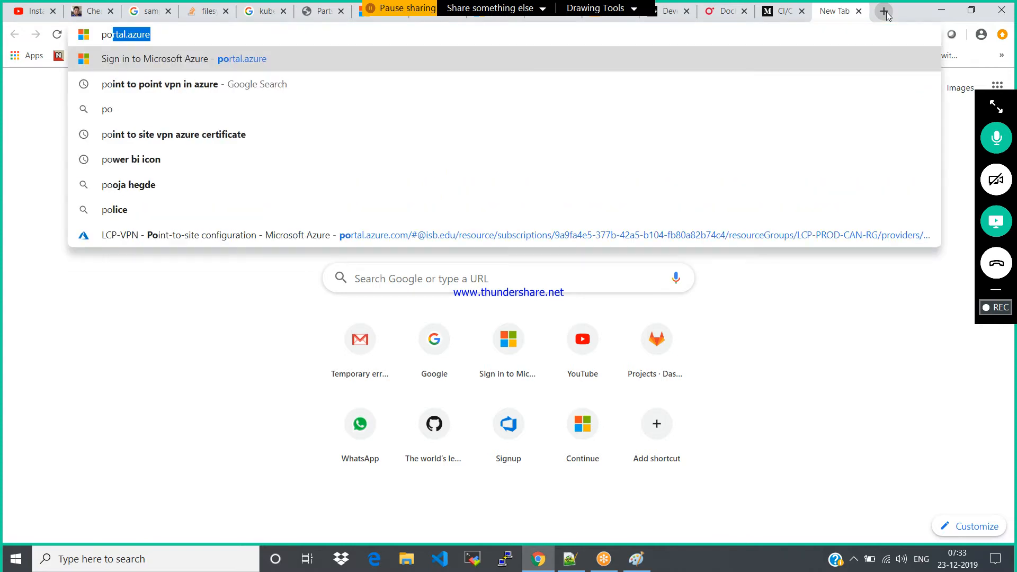
pyautogui.press('Return')
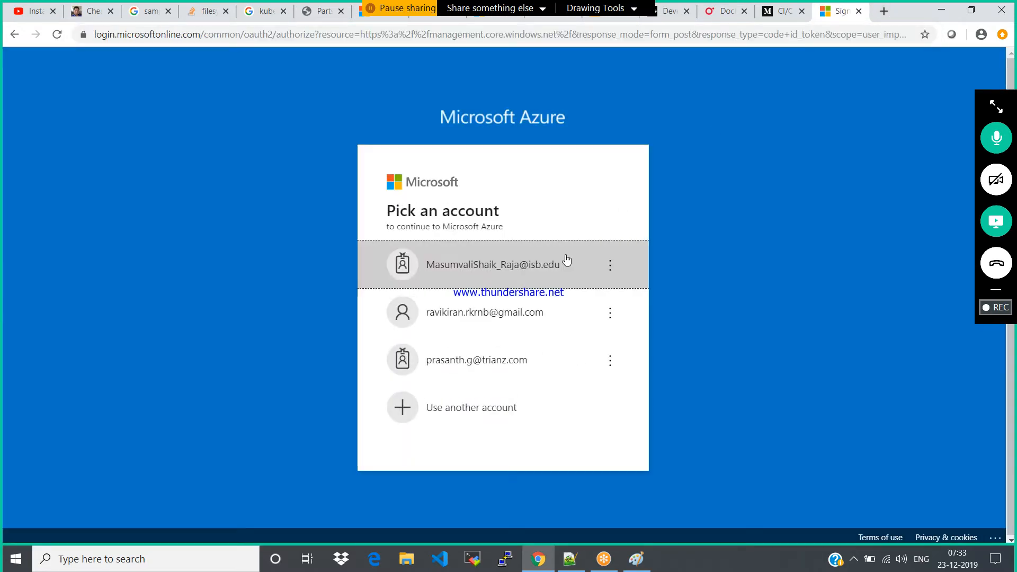
# Sign in to Azure with the saved ISB account by entering the account password, and choose to stay signed in
pyautogui.click(508, 265)
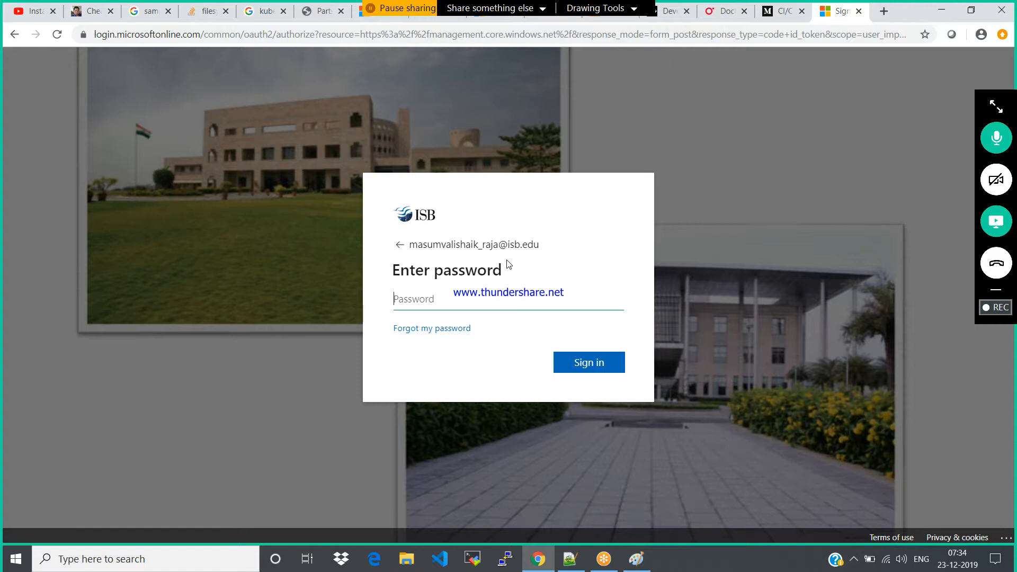
pyautogui.write('••••••••••')
pyautogui.press('Return')
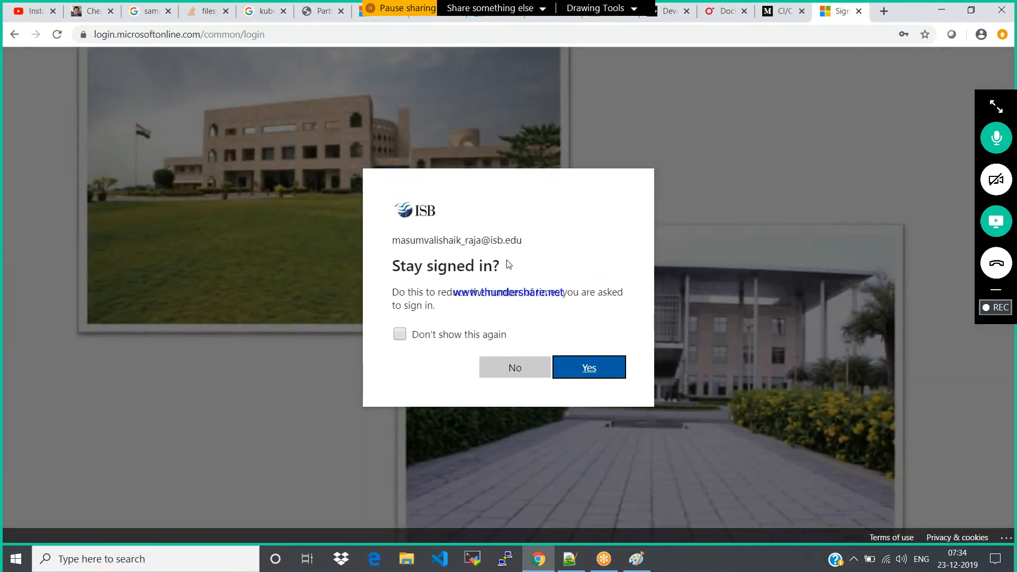
pyautogui.click(589, 371)
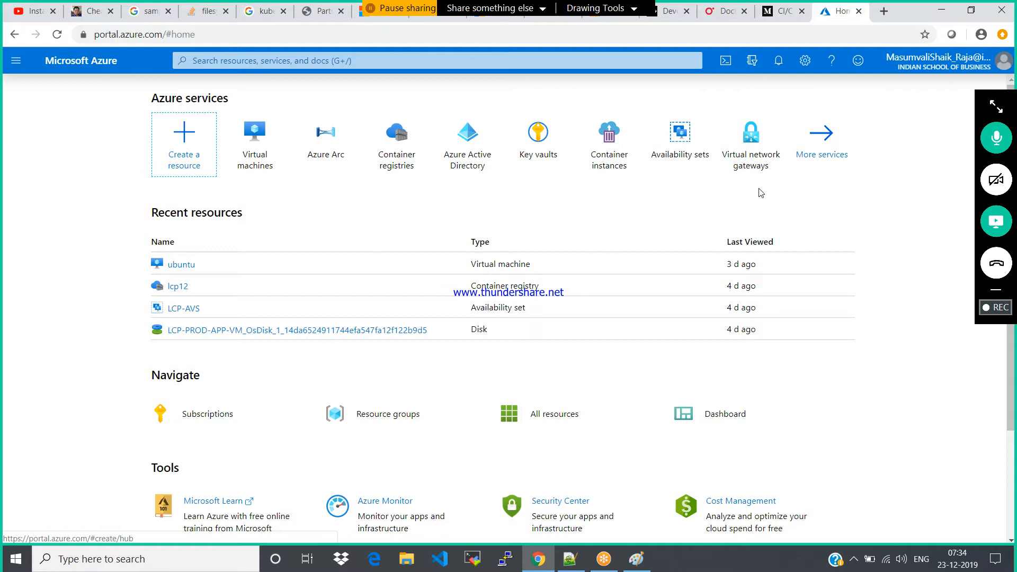
# View the virtual machines list, then find Availability sets among all services and examine the existing sets
pyautogui.click(271, 141)
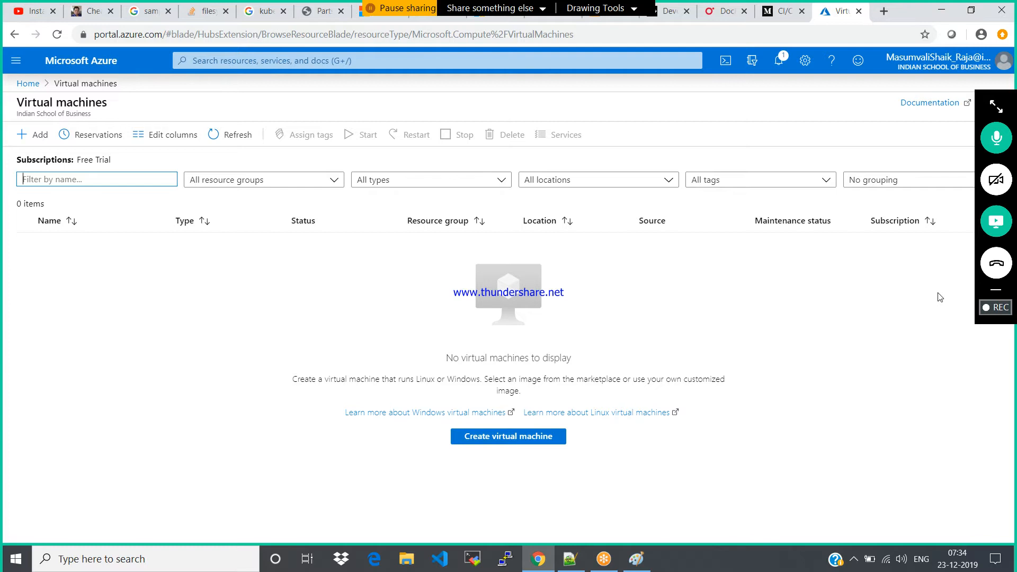
pyautogui.click(16, 62)
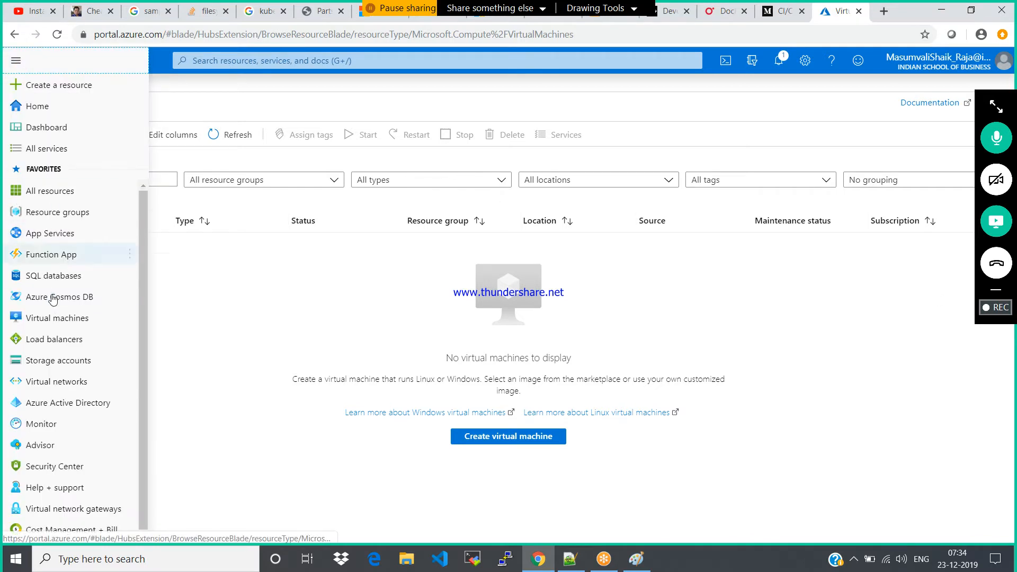
pyautogui.click(51, 152)
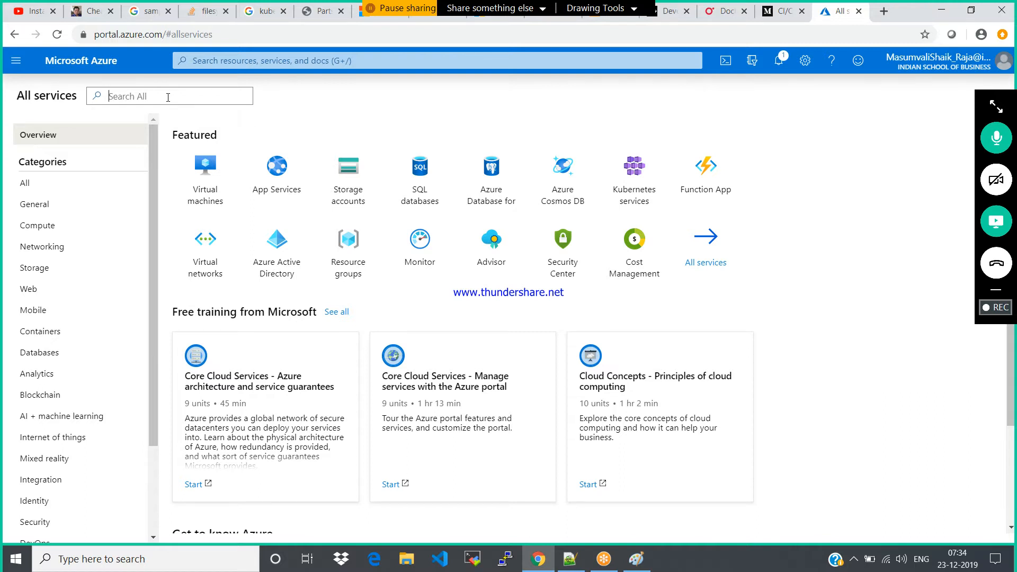
pyautogui.write('avail')
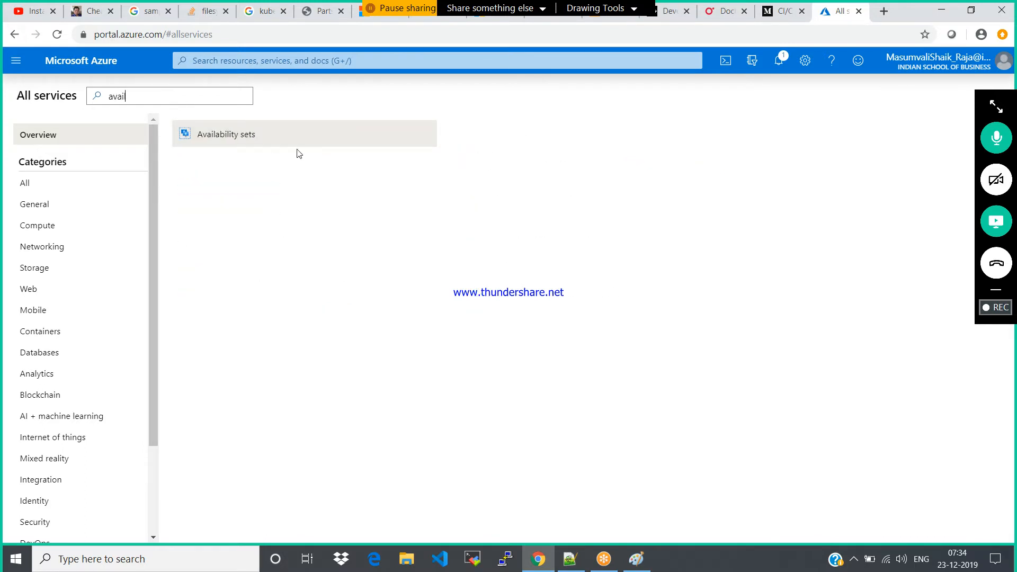
pyautogui.click(253, 136)
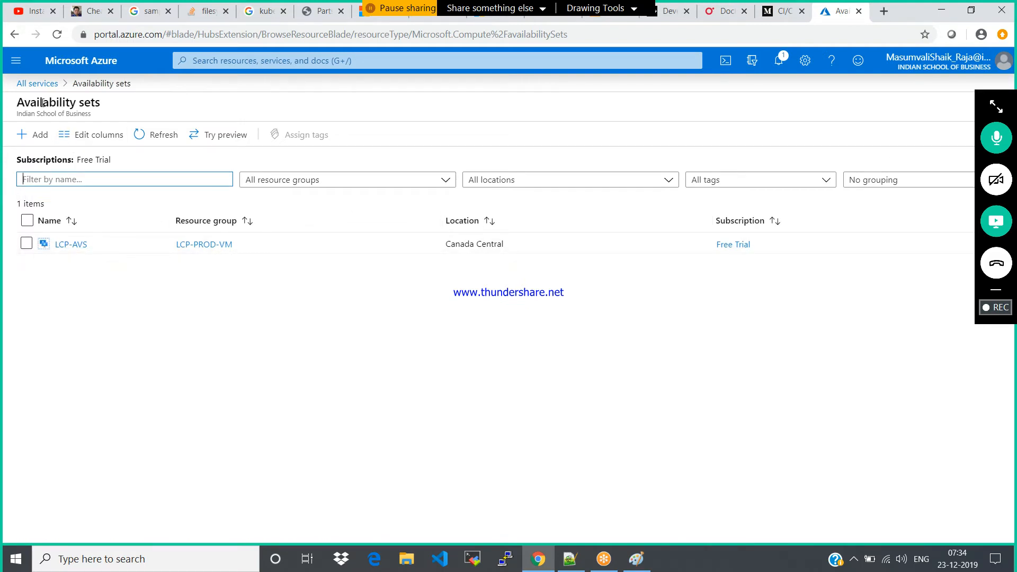
# Return to the virtual machines list and start creating a new virtual machine
pyautogui.click(39, 83)
pyautogui.tripleClick(145, 105)
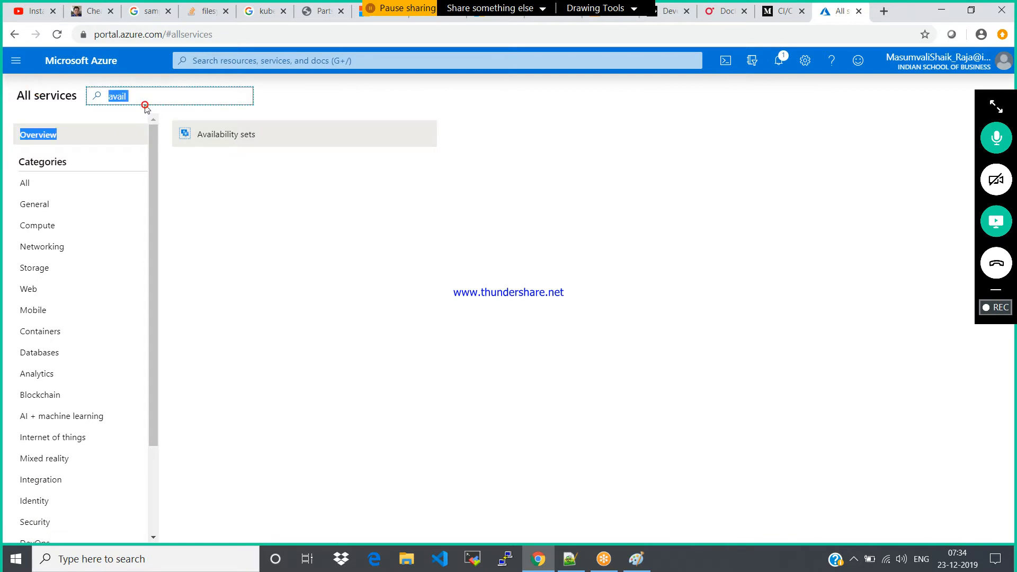
pyautogui.click(13, 64)
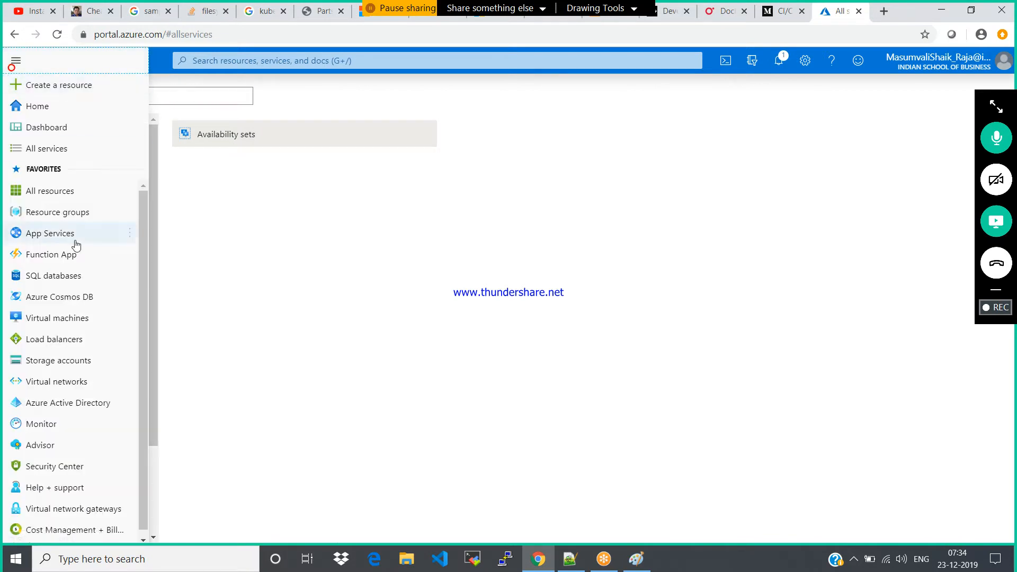
pyautogui.click(50, 320)
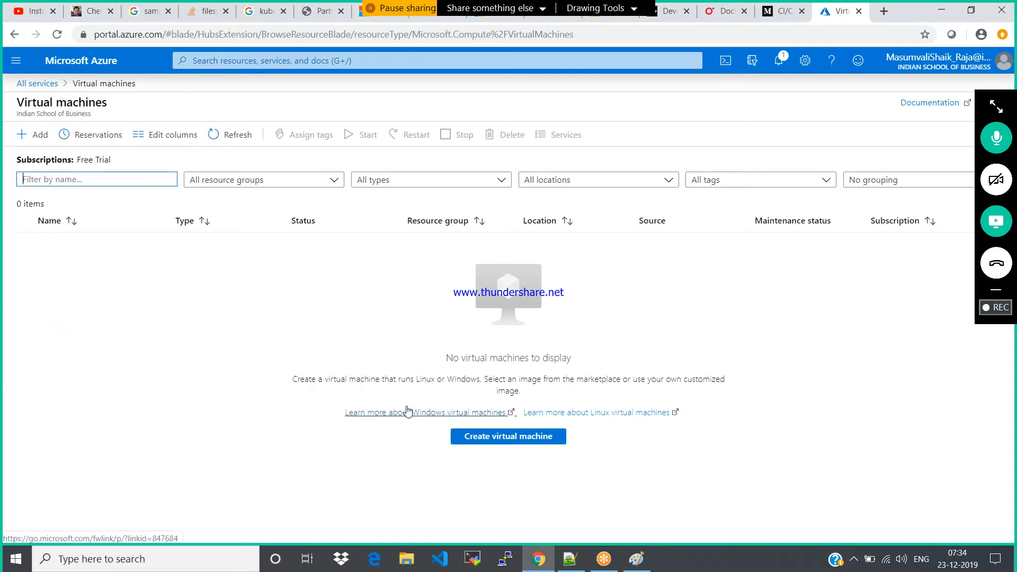
pyautogui.click(34, 137)
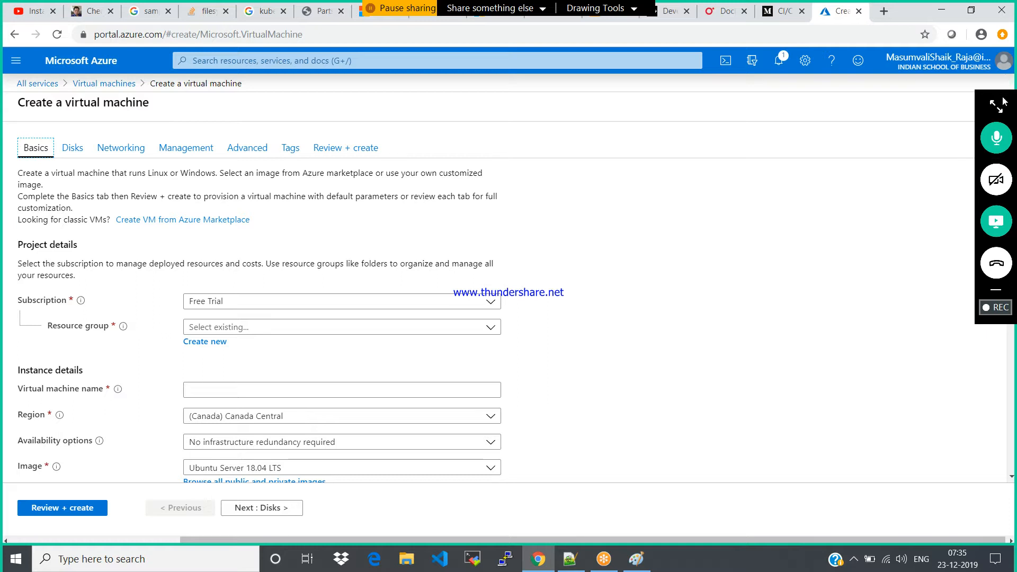
# Assign the virtual machine to the LCP-PROD-VM resource group and name it windows01
pyautogui.moveTo(1005, 101); pyautogui.dragTo(1001, 194)
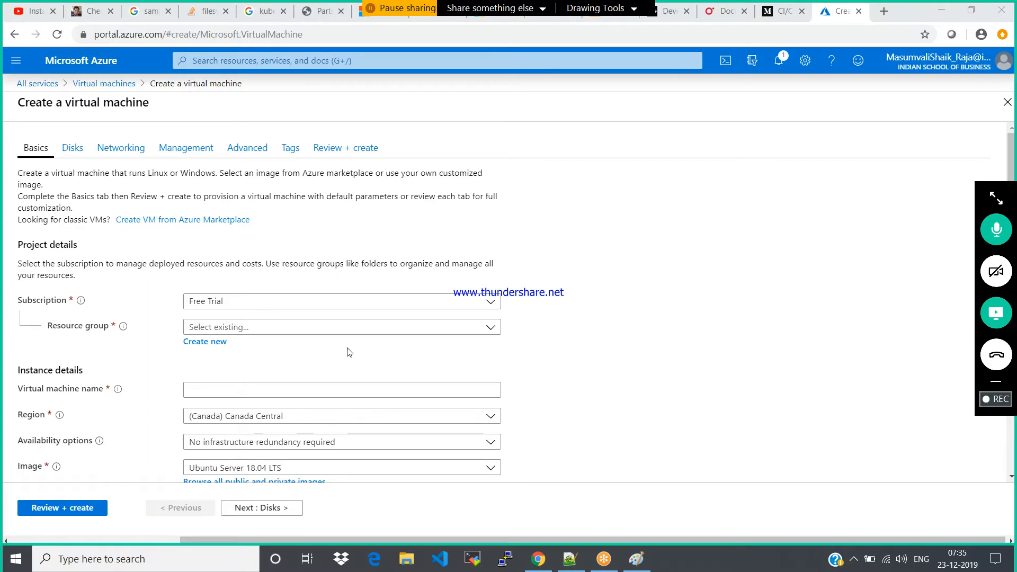
pyautogui.click(488, 332)
pyautogui.click(238, 345)
pyautogui.moveTo(1012, 160); pyautogui.dragTo(1013, 185)
pyautogui.click(295, 327)
pyautogui.write('windows01')
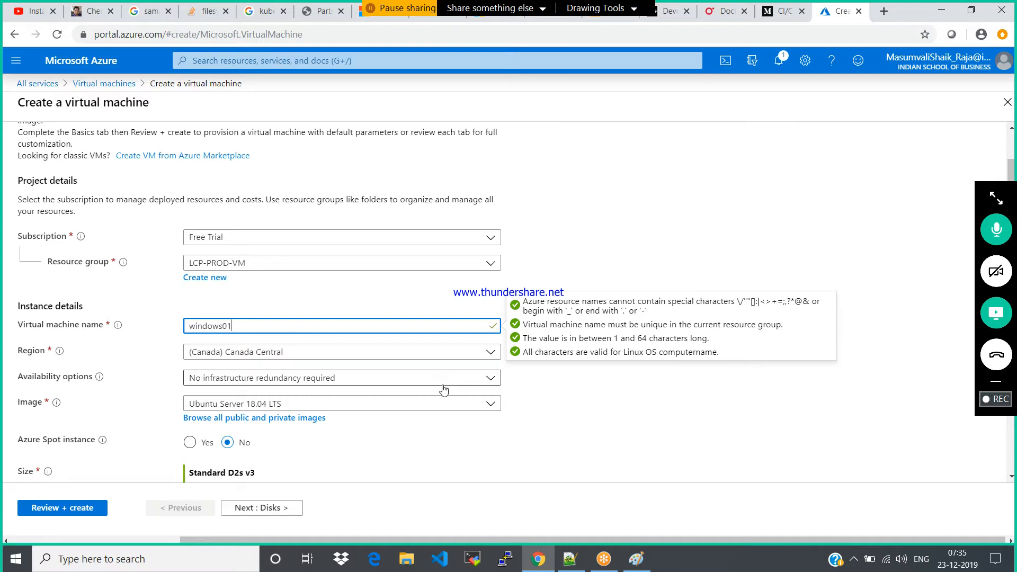
# Set the availability option to Availability set and choose LCP-AVS as the set
pyautogui.click(380, 378)
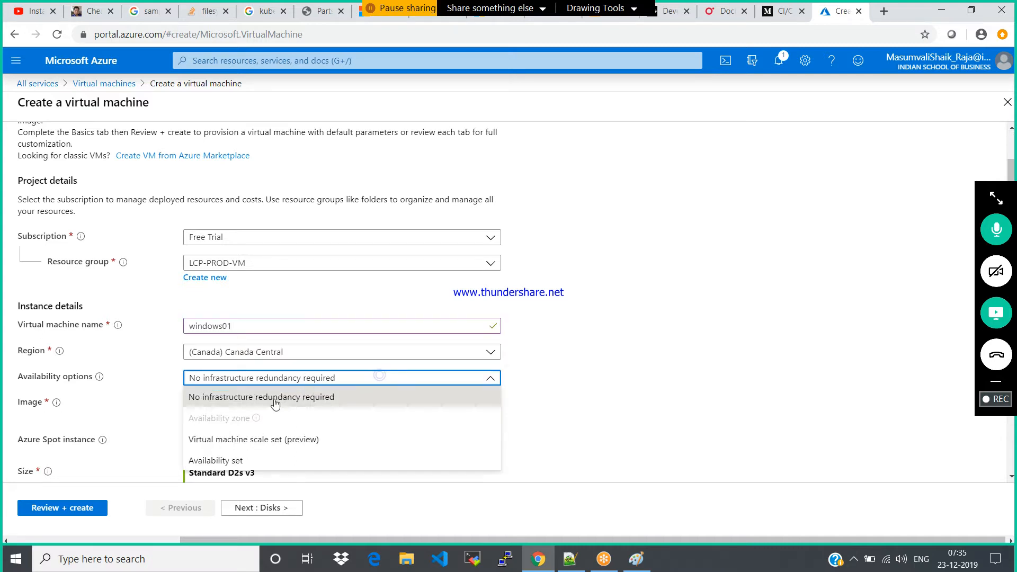
pyautogui.click(229, 460)
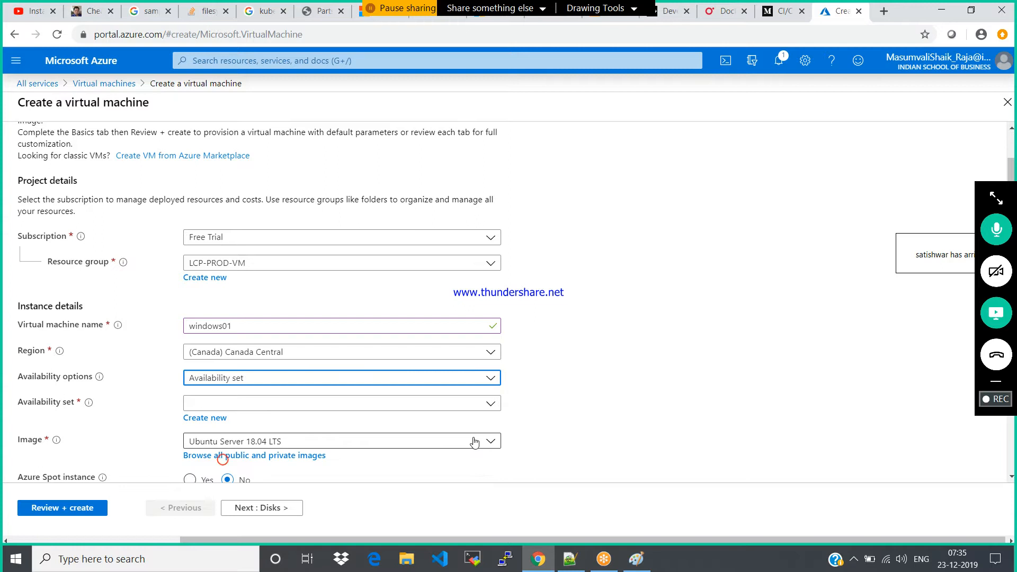
pyautogui.click(460, 403)
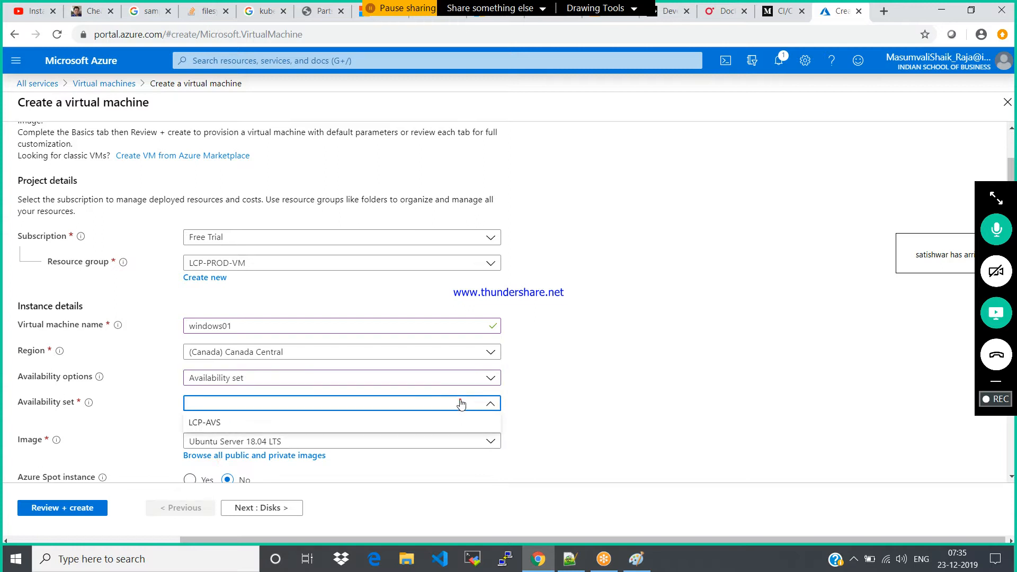
pyautogui.click(206, 422)
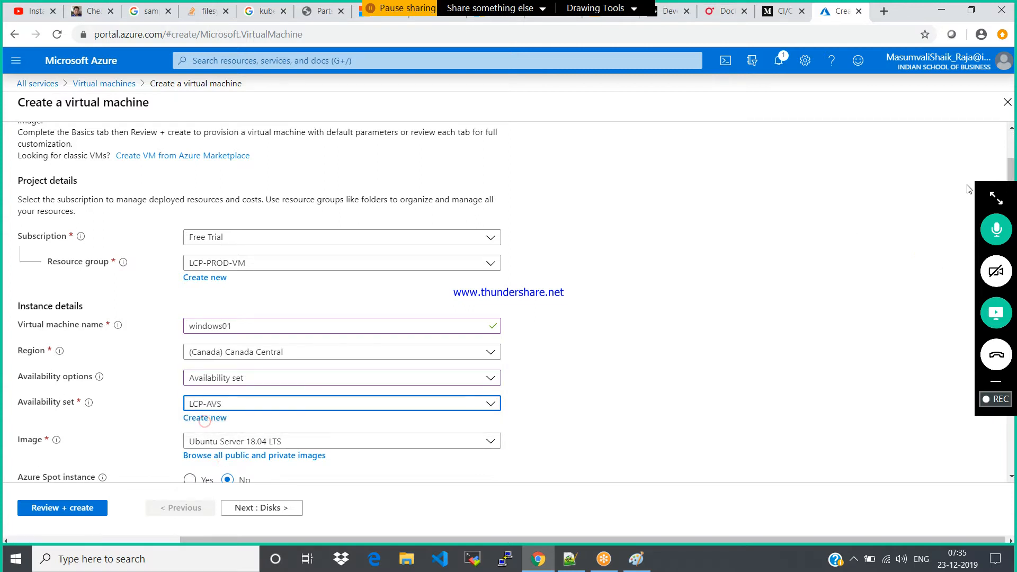
# Choose Windows Server 2016 Datacenter as the virtual machine's image
pyautogui.click(1011, 169)
pyautogui.scroll(-3, 1011, 168)
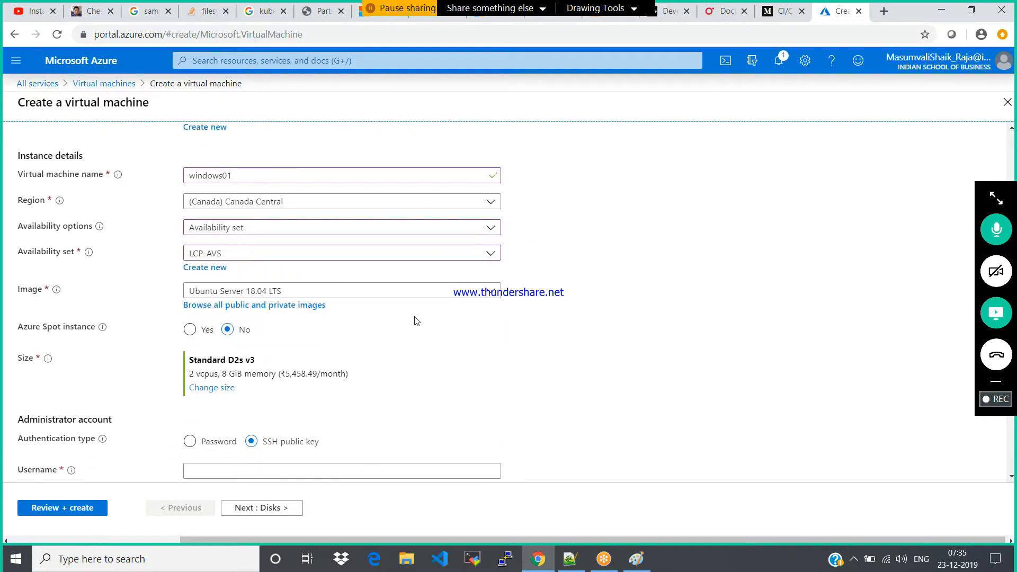
pyautogui.click(489, 295)
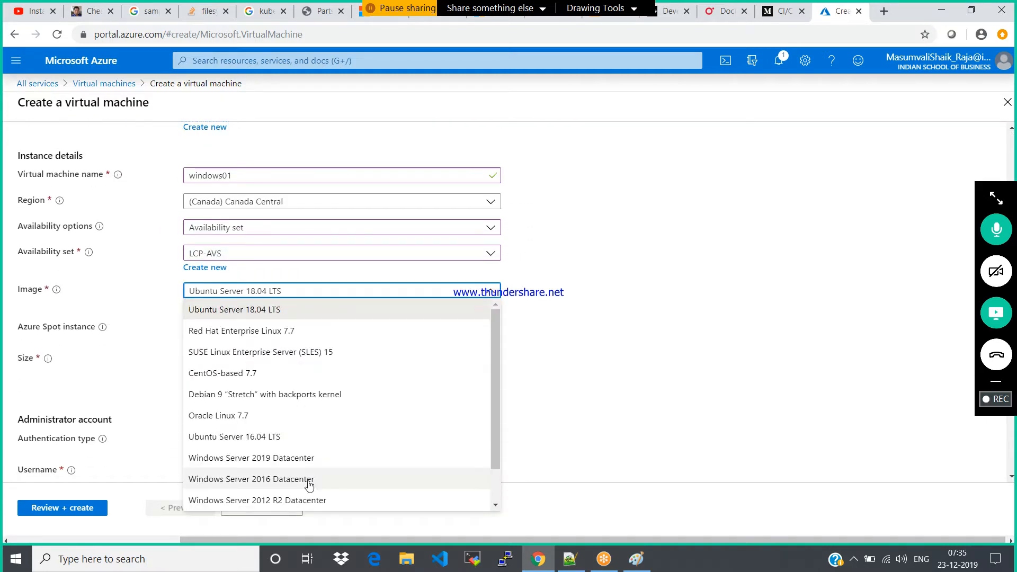
pyautogui.click(272, 479)
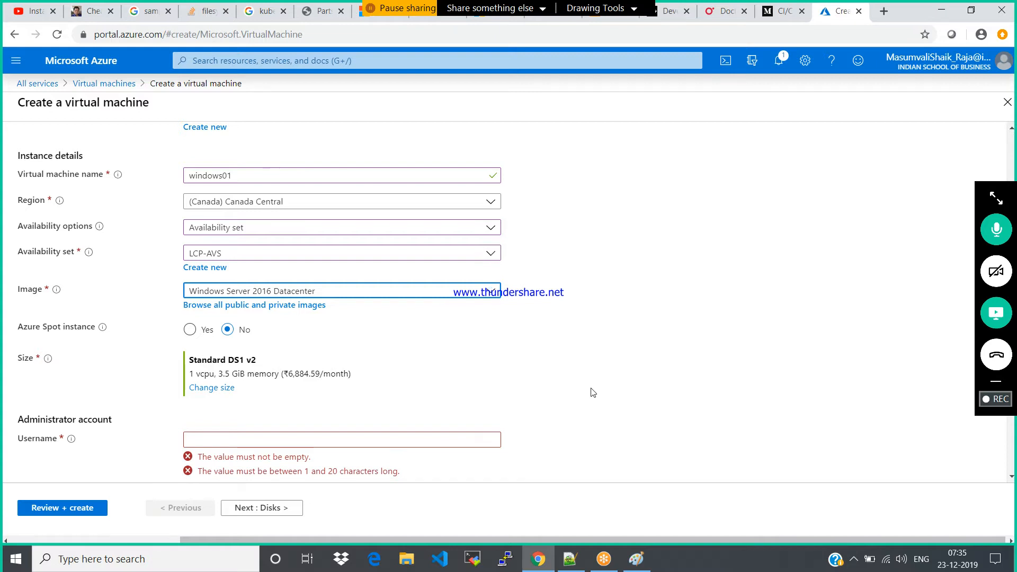
# Set the administrator username to windows, then enter and confirm the administrator password
pyautogui.click(259, 443)
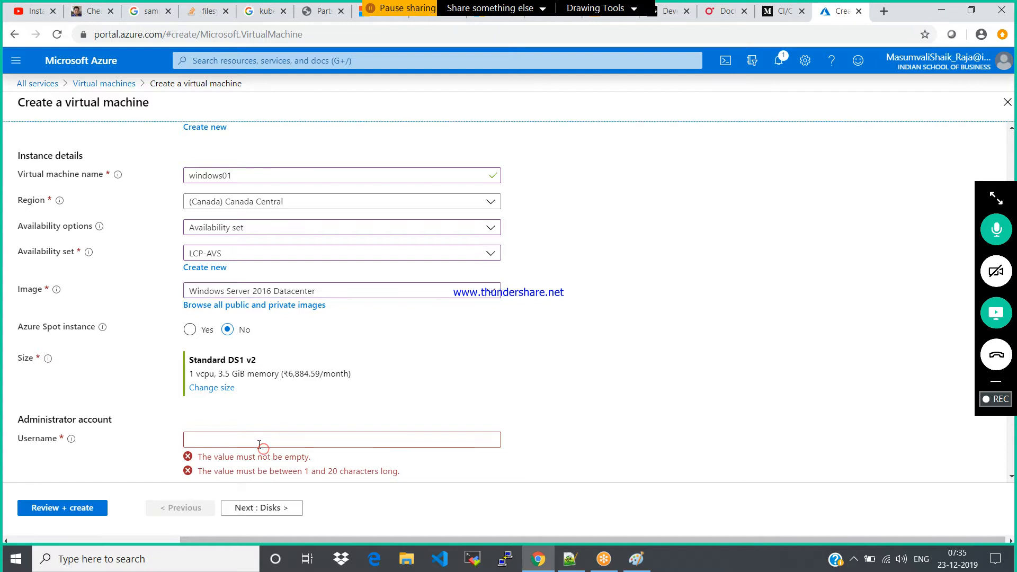
pyautogui.write('windows')
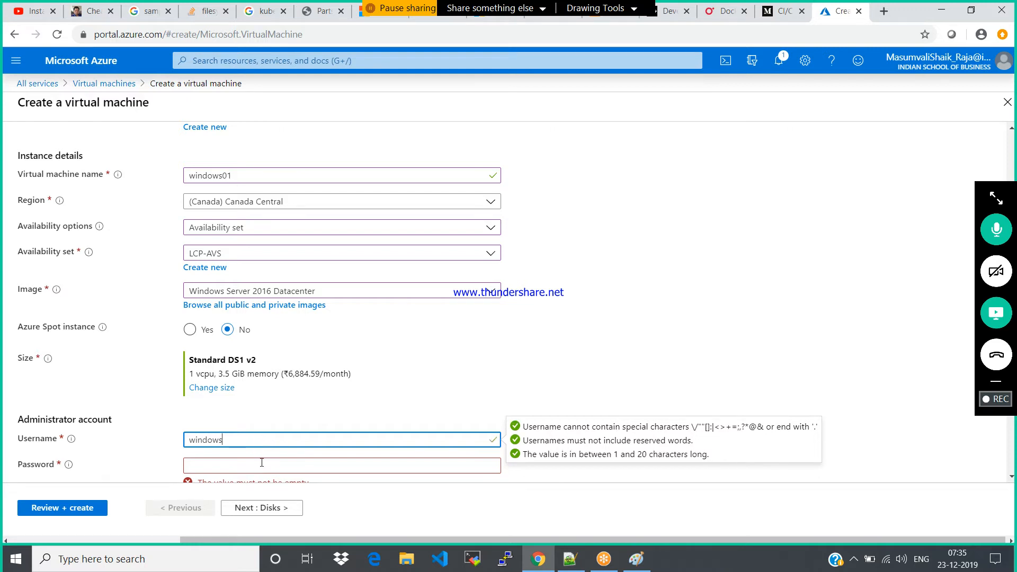
pyautogui.click(262, 462)
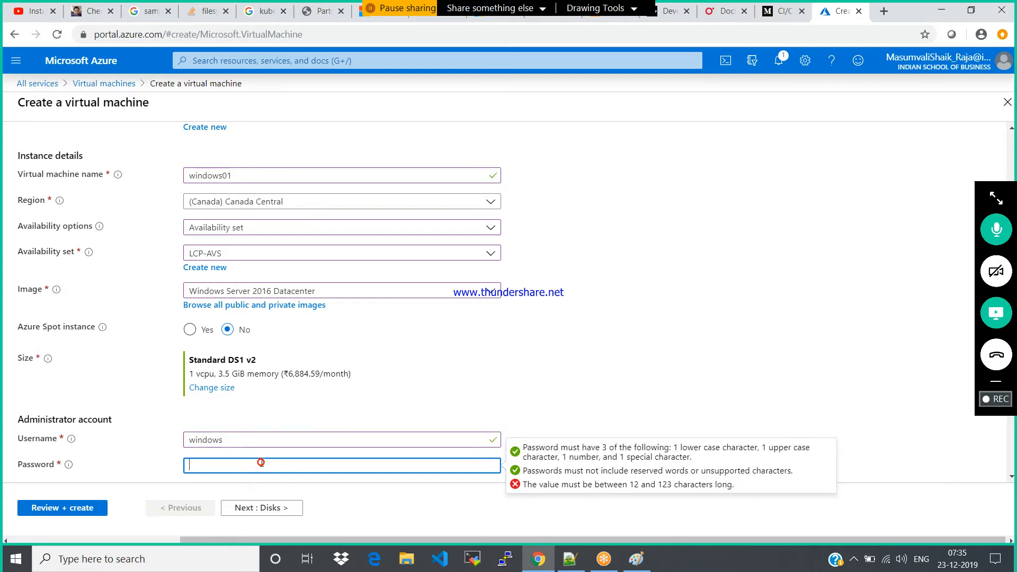
pyautogui.write('•••••••••••')
pyautogui.click(1011, 477)
pyautogui.scroll(-5, 1011, 480)
pyautogui.click(373, 227)
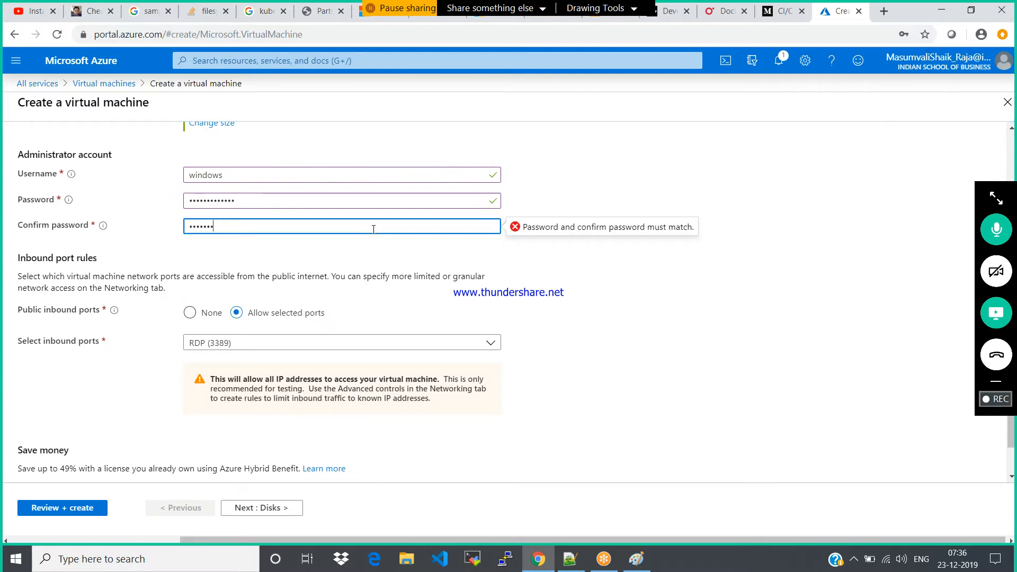
pyautogui.write('3')
# Keep the default disk options and advance to the virtual machine's networking settings
pyautogui.click(266, 510)
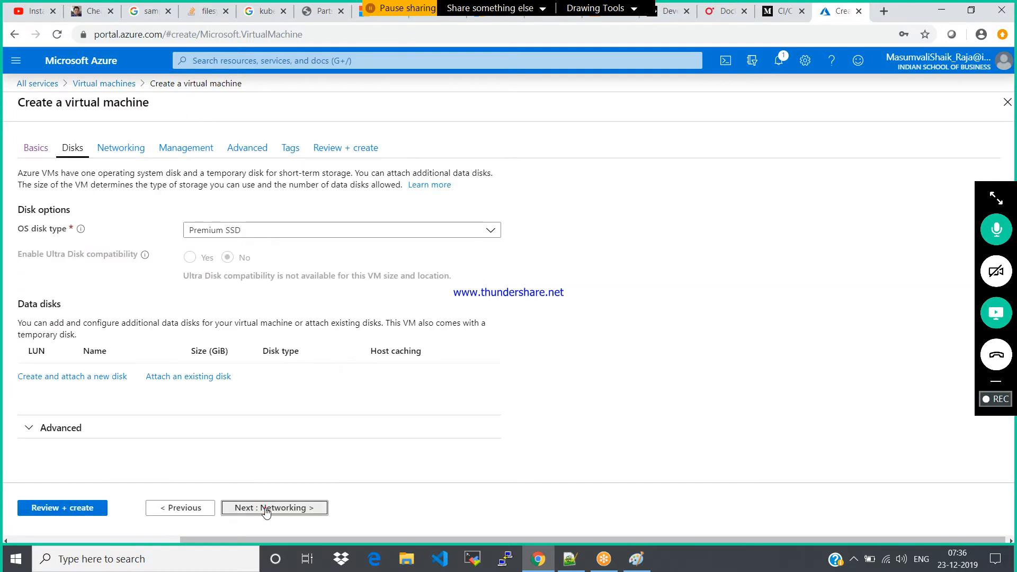
pyautogui.click(265, 510)
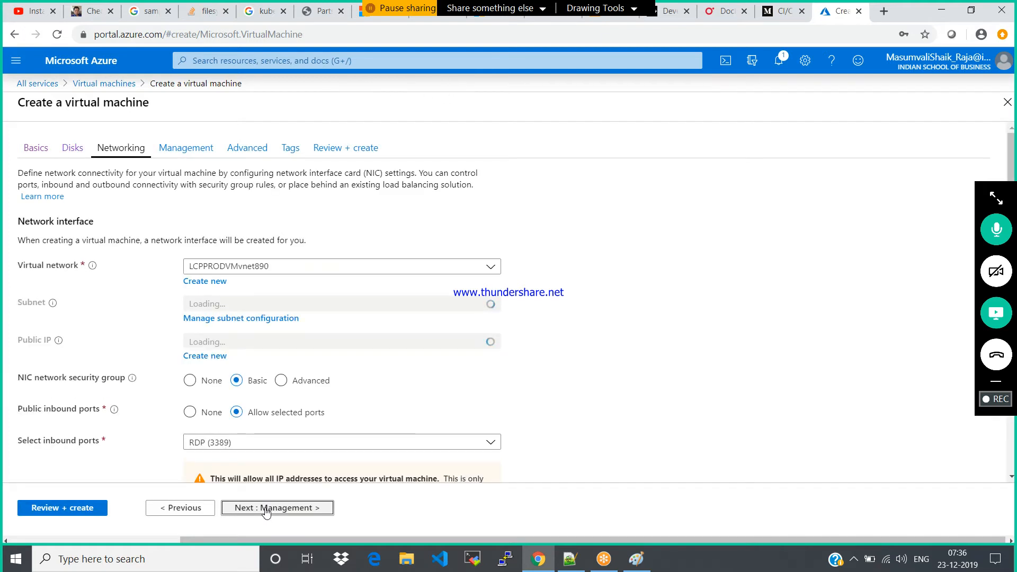
# Keep the default networking settings, turn off boot diagnostics and create the windows01 virtual machine
pyautogui.click(266, 510)
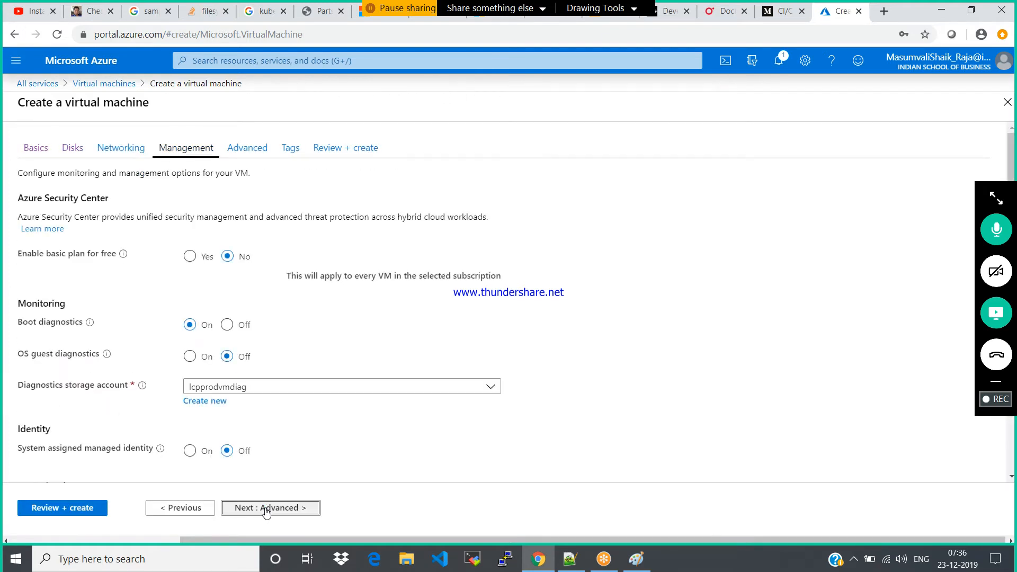
pyautogui.click(227, 318)
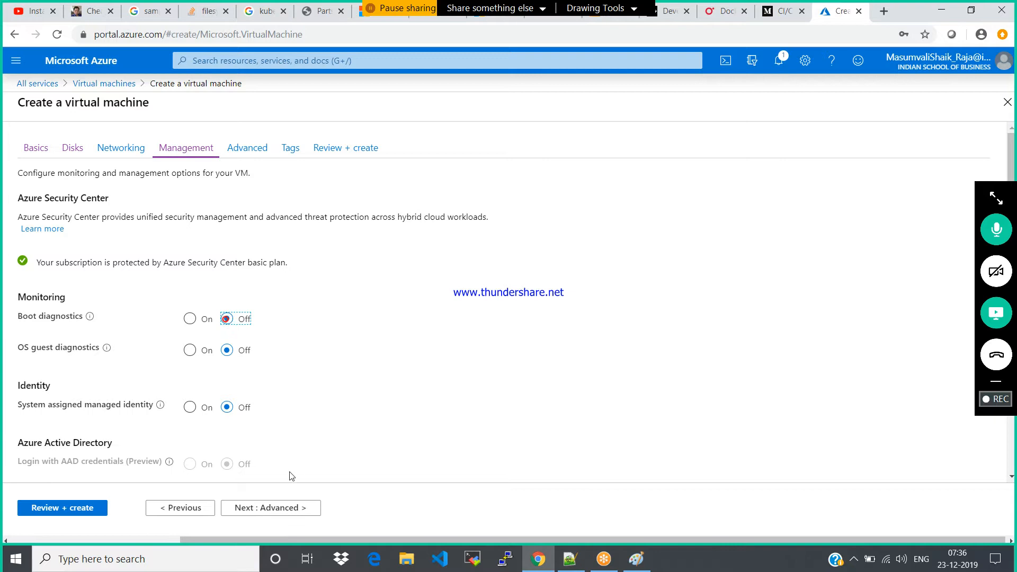
pyautogui.click(289, 509)
pyautogui.click(291, 509)
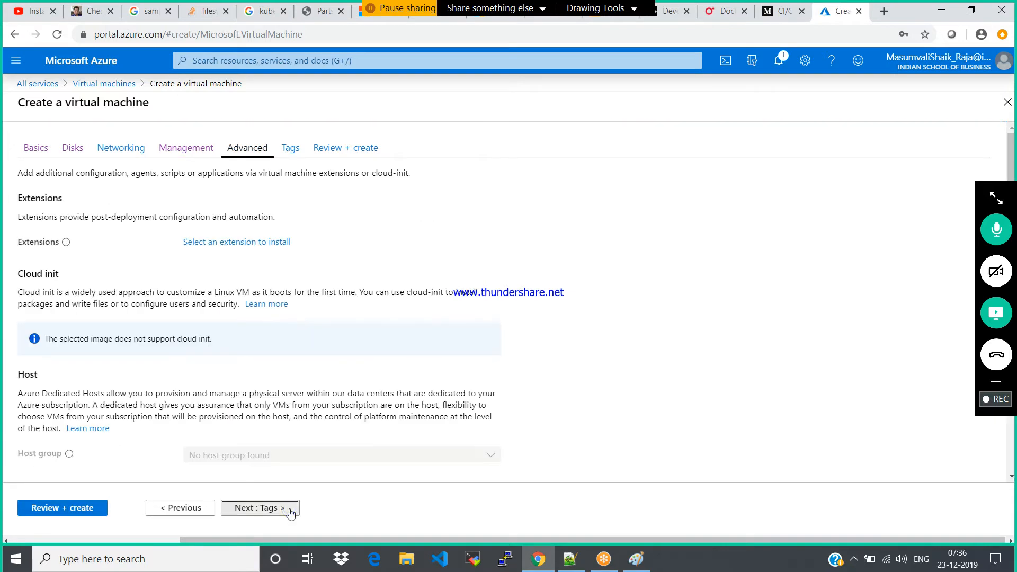
pyautogui.click(291, 510)
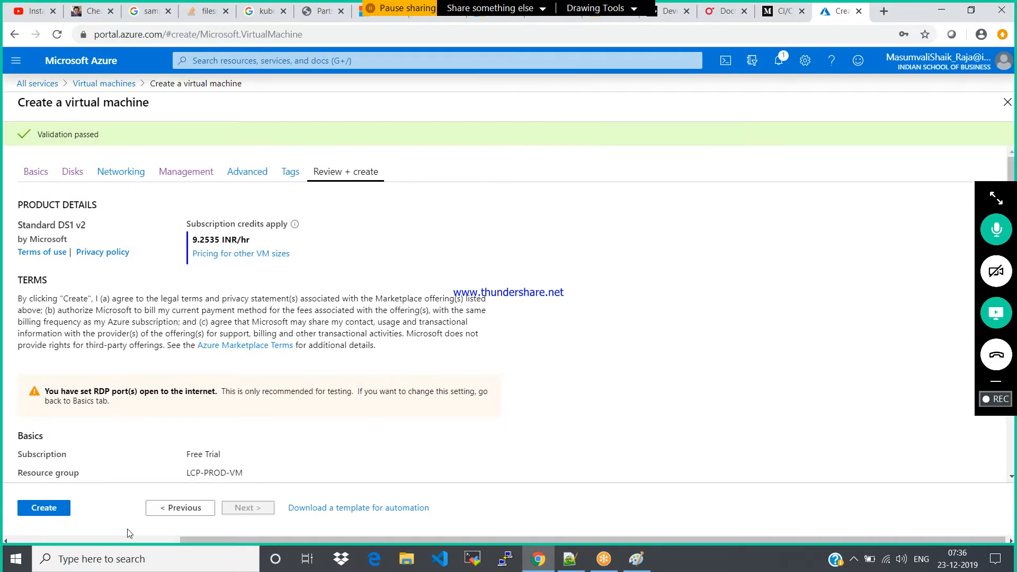
pyautogui.click(45, 510)
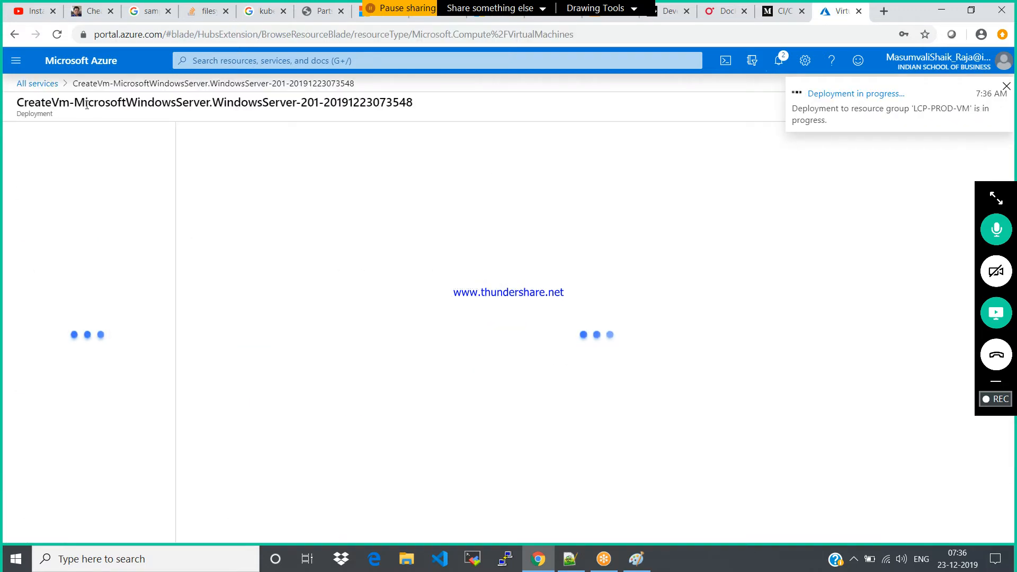
# Return to the list of virtual machines and start creating another virtual machine
pyautogui.click(37, 83)
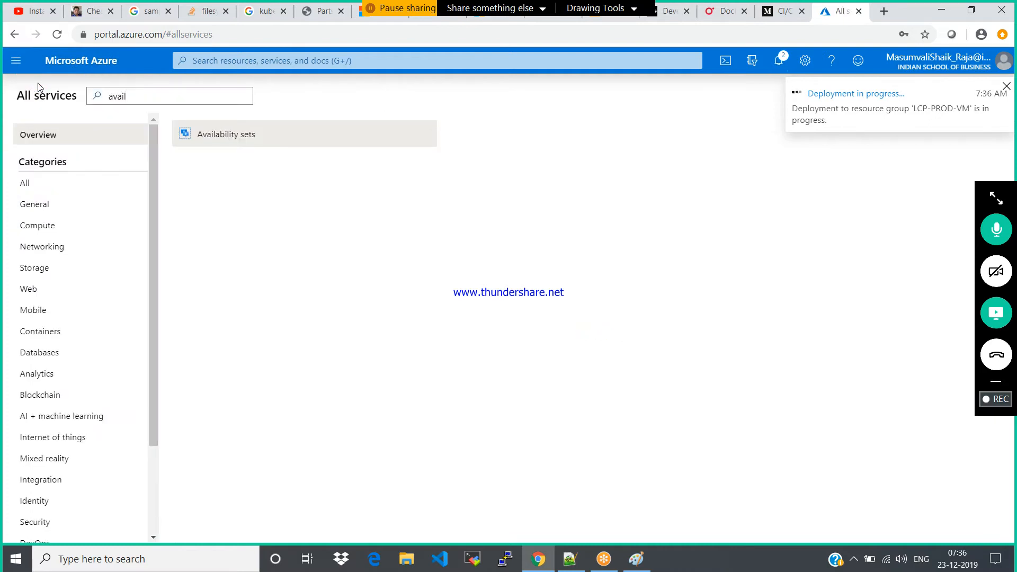
pyautogui.click(16, 60)
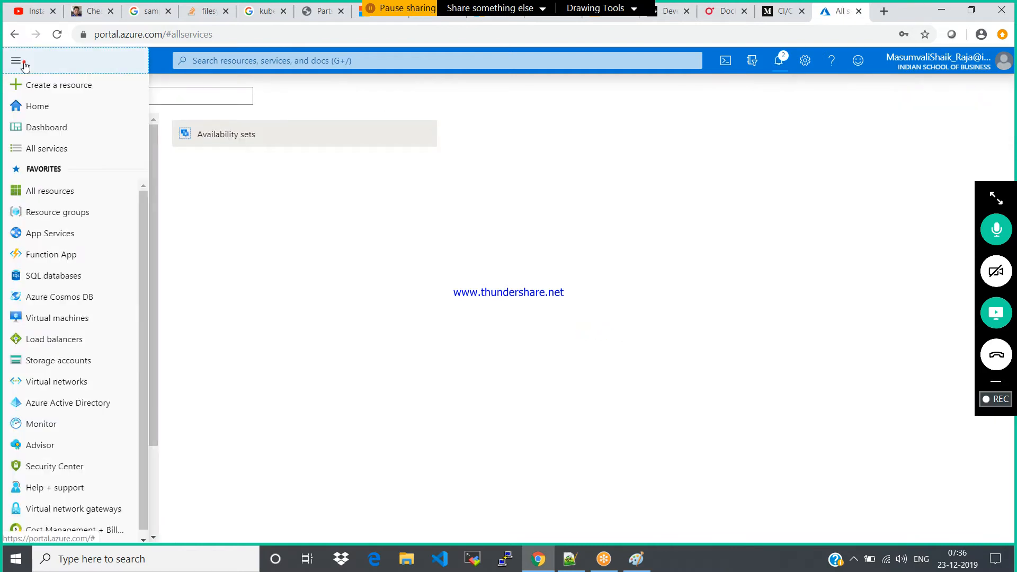
pyautogui.click(56, 318)
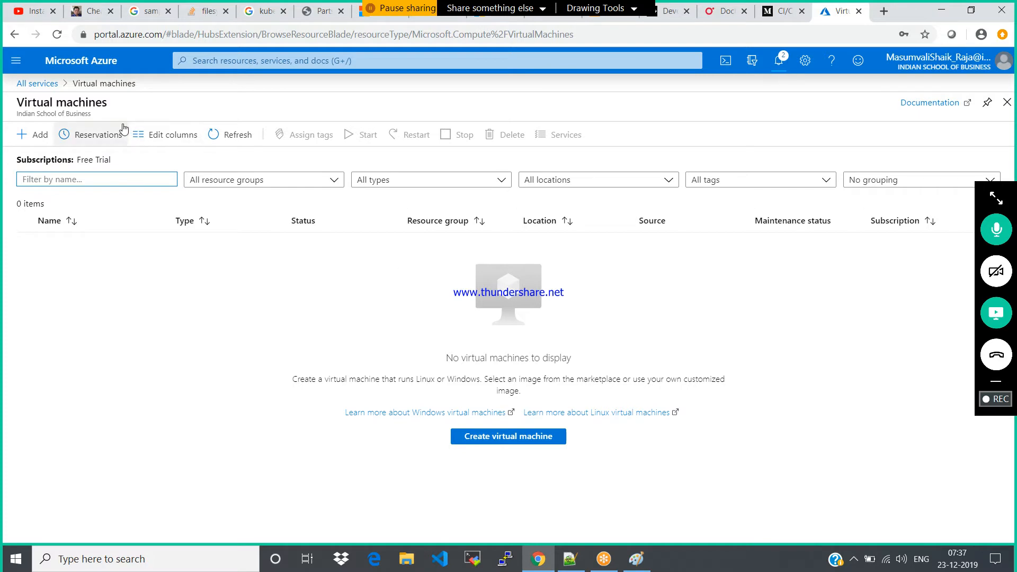
pyautogui.click(37, 135)
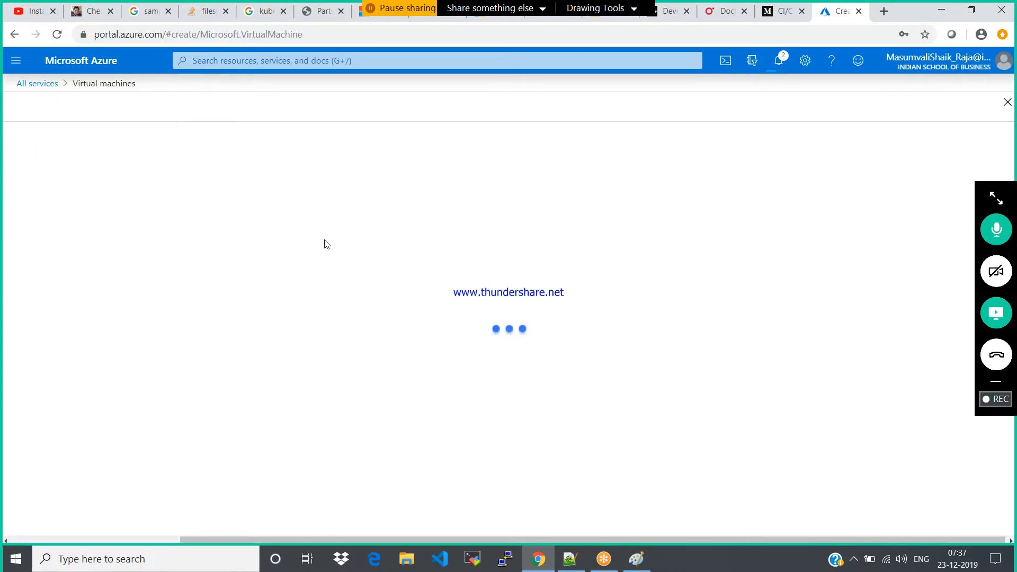
# Choose the LCP-PROD-VM resource group for the new virtual machine and name it windows02
pyautogui.click(441, 323)
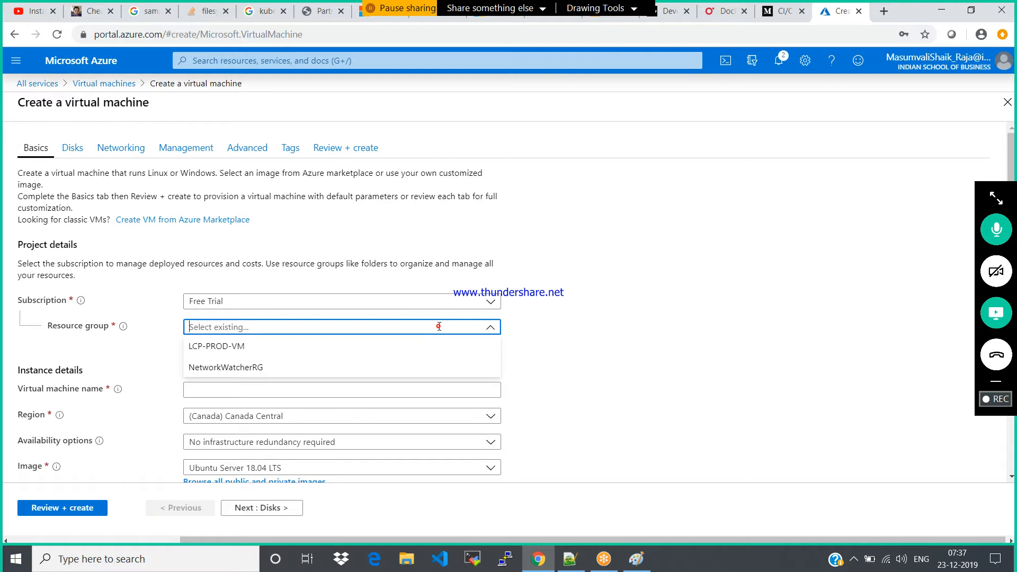
pyautogui.click(232, 344)
pyautogui.click(245, 390)
pyautogui.write('windows')
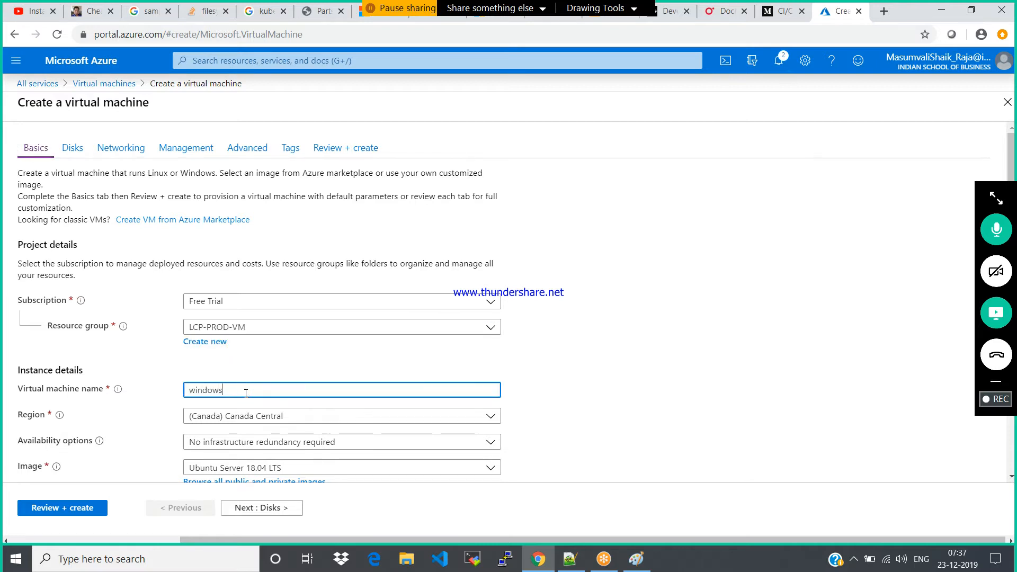
pyautogui.write('02')
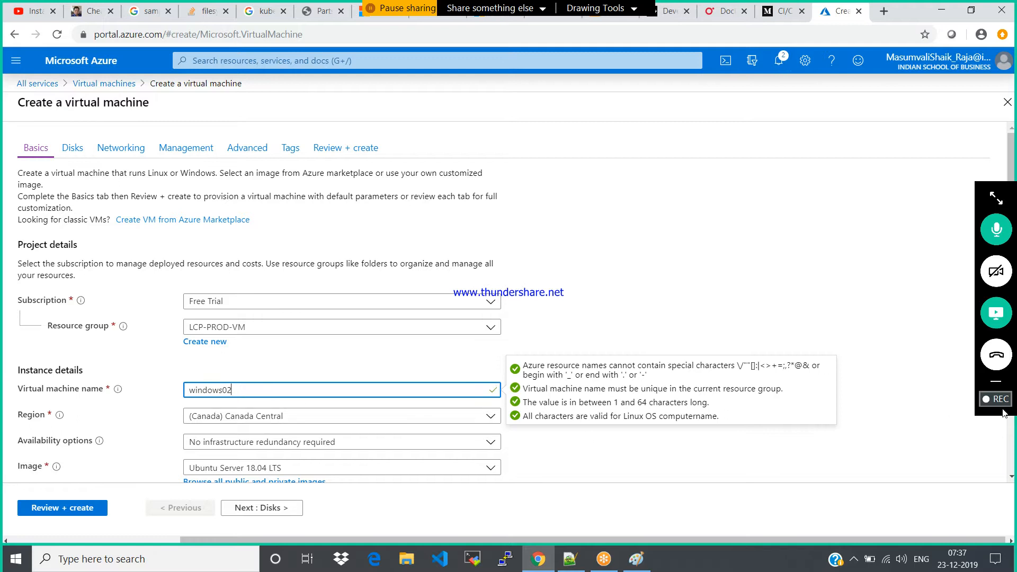
# Set the availability option of windows02 to Availability set and choose LCP-AVS as the set
pyautogui.click(1011, 476)
pyautogui.click(1011, 477)
pyautogui.click(1012, 477)
pyautogui.click(1012, 477)
pyautogui.click(1012, 477)
pyautogui.click(324, 283)
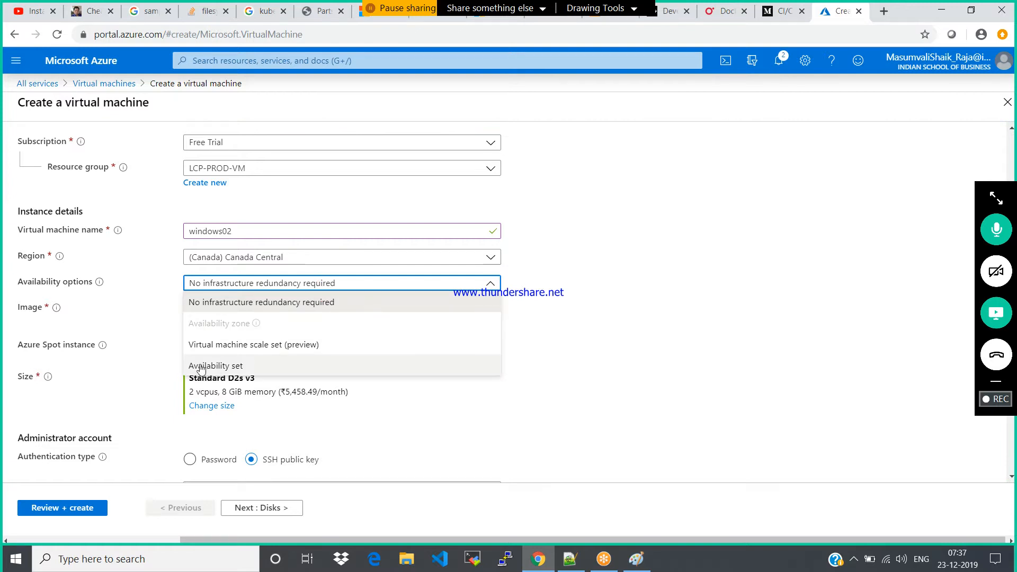
pyautogui.click(216, 366)
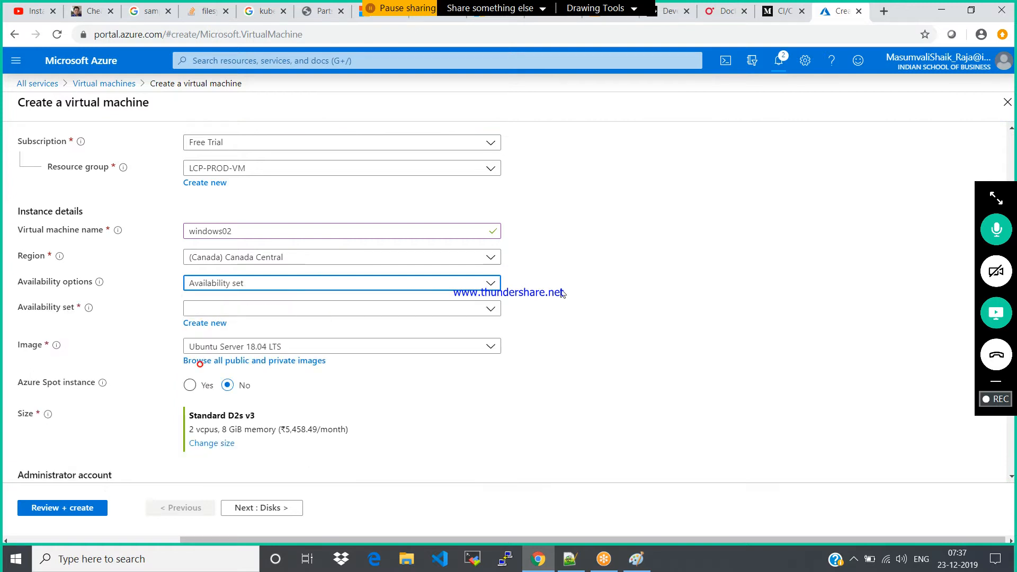
pyautogui.click(490, 312)
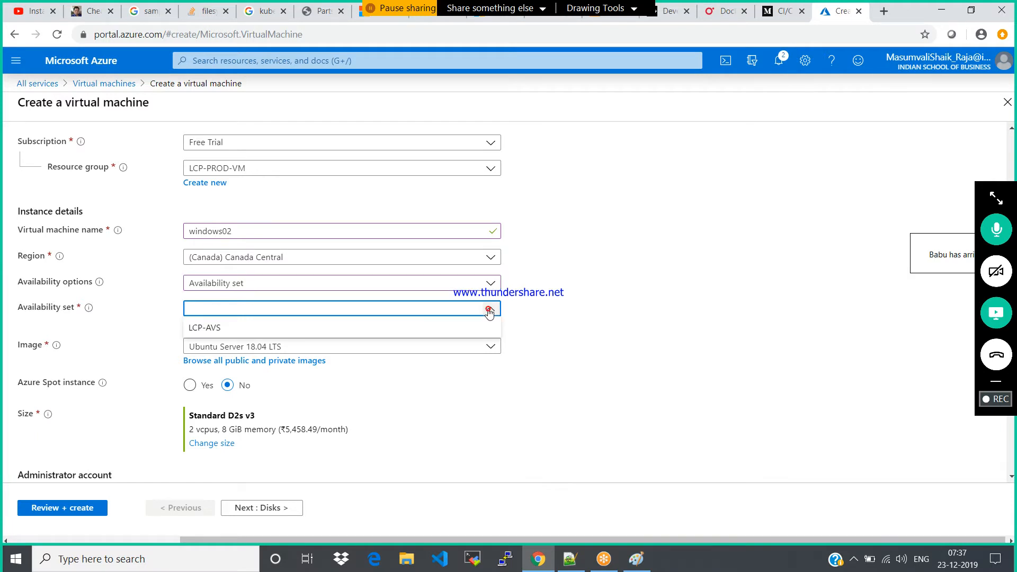
pyautogui.click(300, 327)
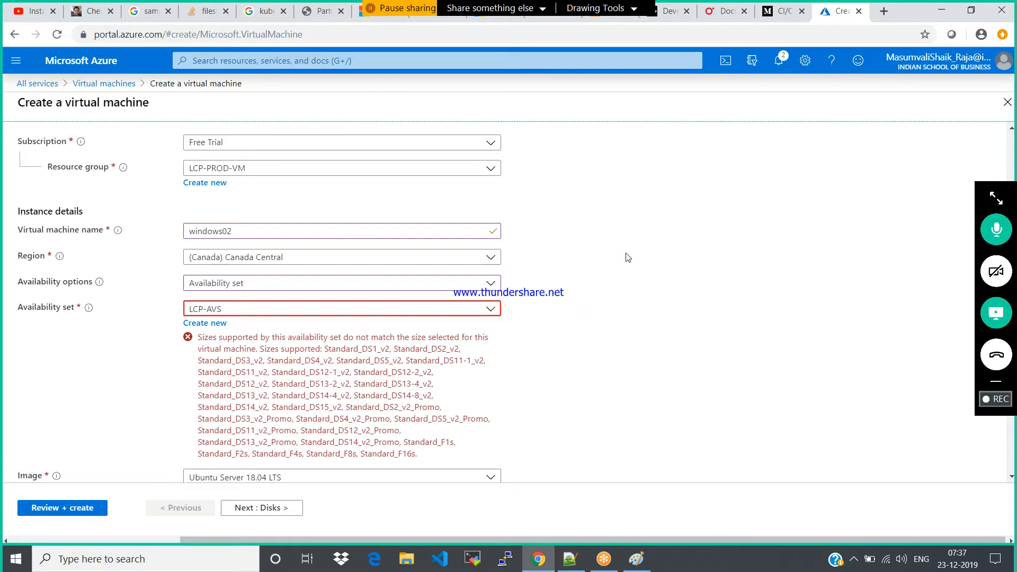
pyautogui.click(492, 308)
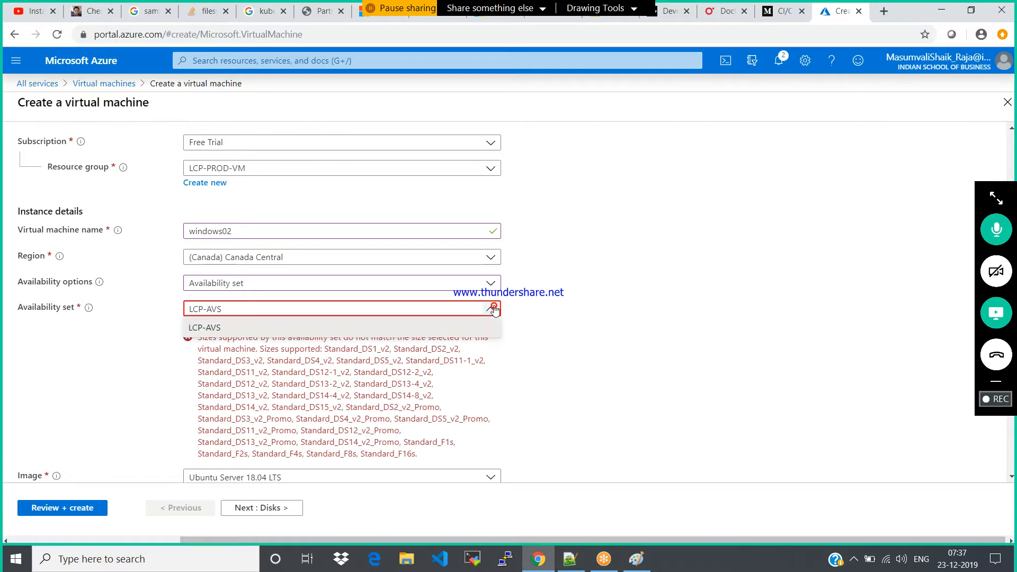
pyautogui.click(687, 255)
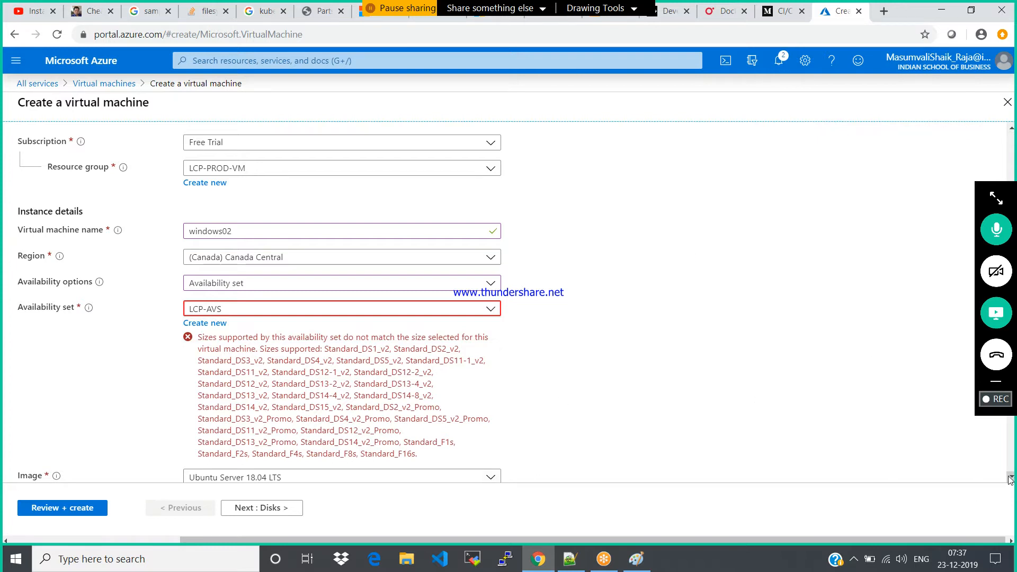
# Choose Windows Server 2016 Datacenter as the image for windows02
pyautogui.scroll(-2, 1010, 479)
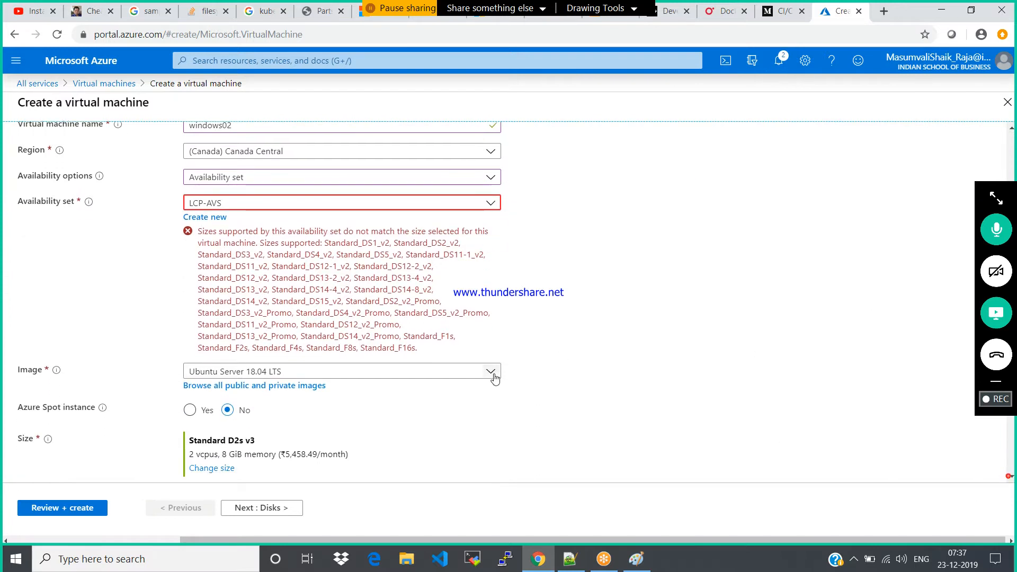
pyautogui.click(491, 372)
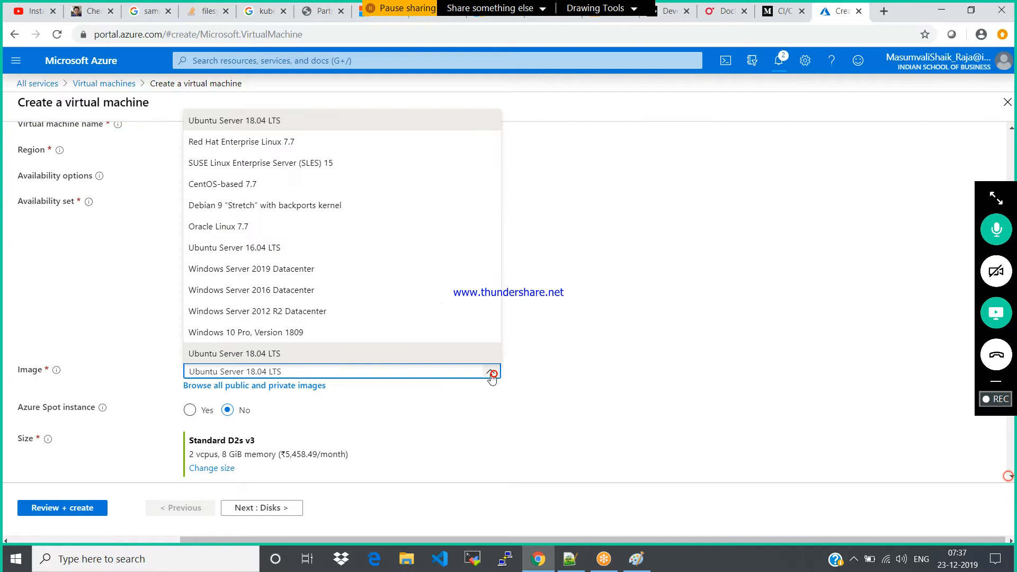
pyautogui.click(282, 291)
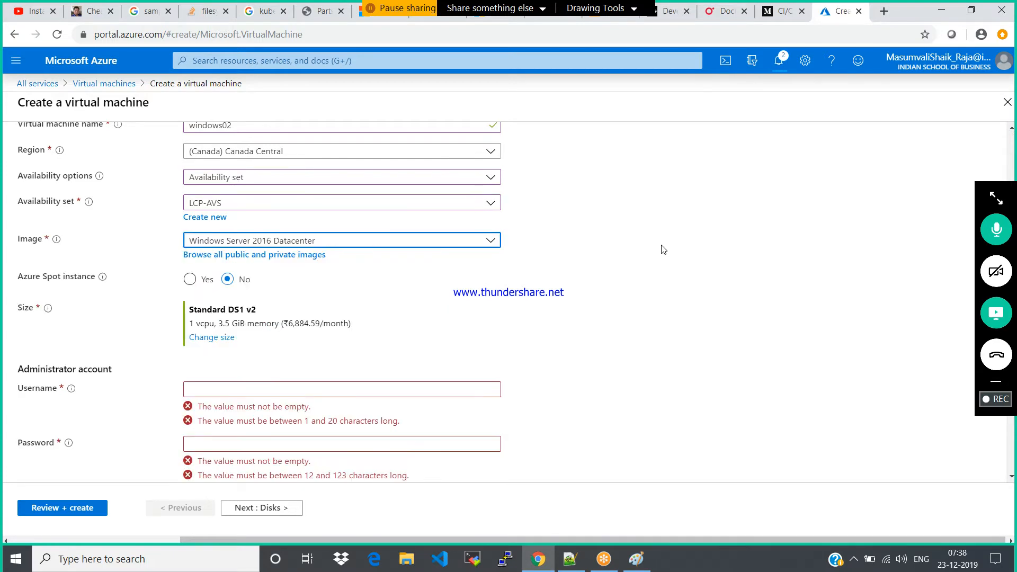
# Set the administrator username of windows02 to windows, then enter and confirm the administrator password
pyautogui.click(224, 391)
pyautogui.write('wind')
pyautogui.press('BackSpace')
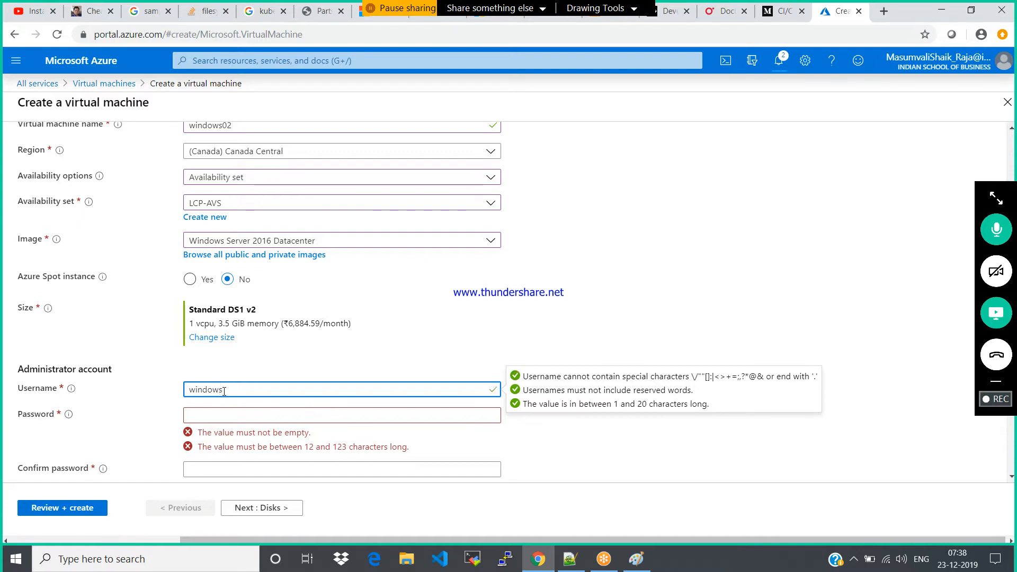
pyautogui.press('Tab')
pyautogui.write('*******')
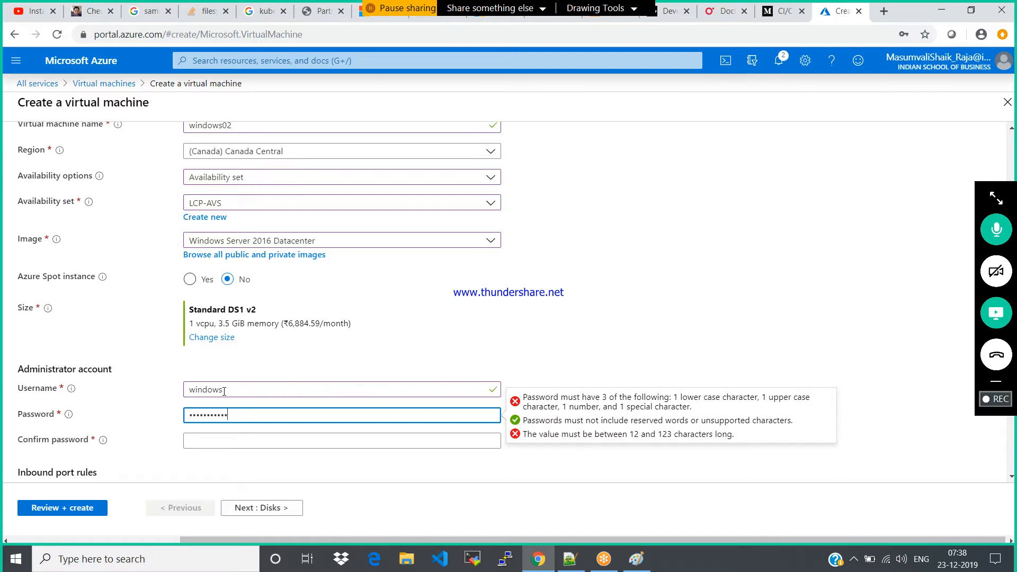
pyautogui.click(219, 438)
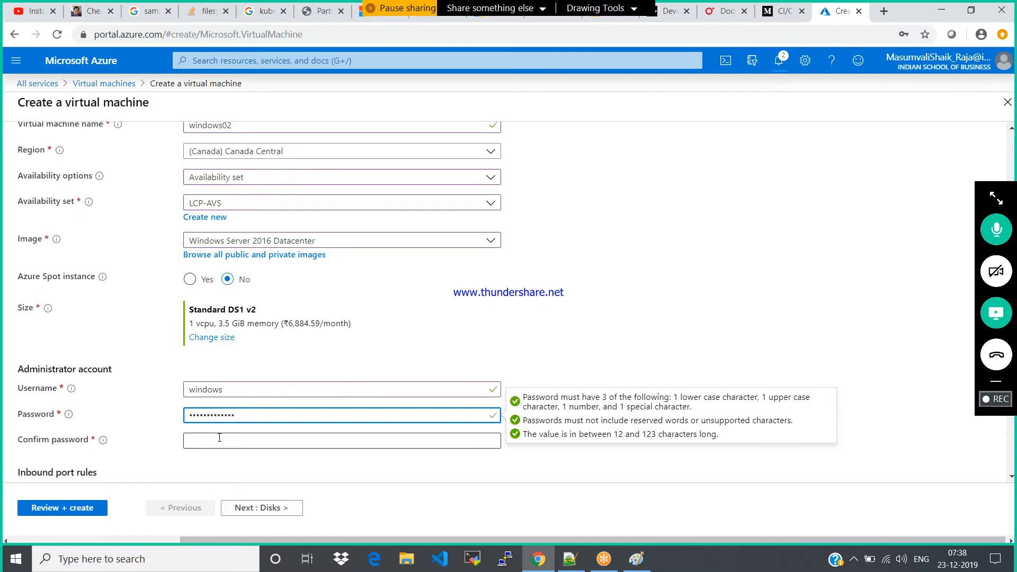
pyautogui.write('•••••••••••')
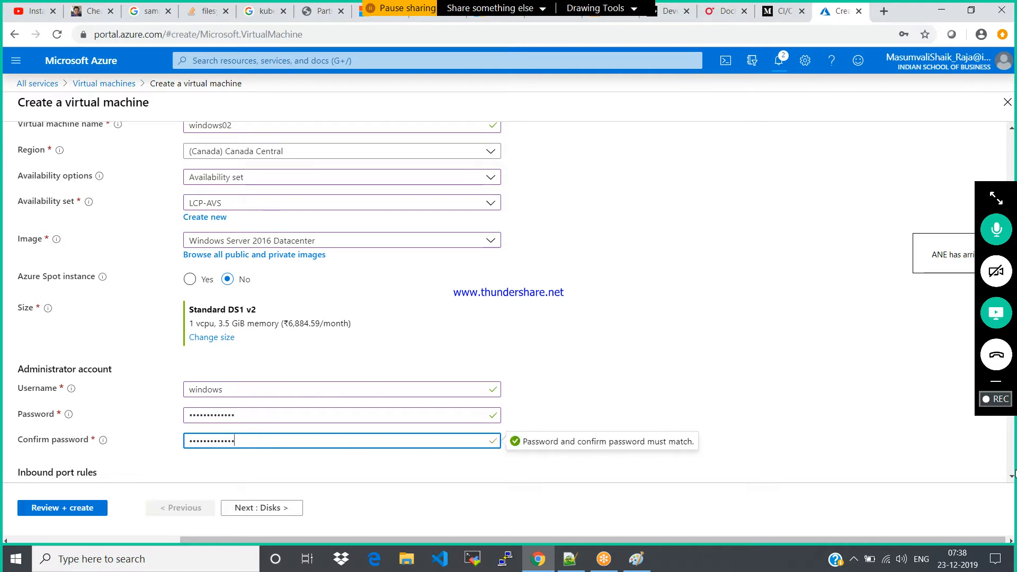
# Keep the RDP (3389) inbound port and default disk options, and advance to the networking settings of windows02
pyautogui.click(1010, 478)
pyautogui.click(1012, 479)
pyautogui.click(1012, 479)
pyautogui.click(1012, 479)
pyautogui.click(1011, 479)
pyautogui.click(1011, 479)
pyautogui.click(1012, 479)
pyautogui.click(1012, 479)
pyautogui.click(1012, 479)
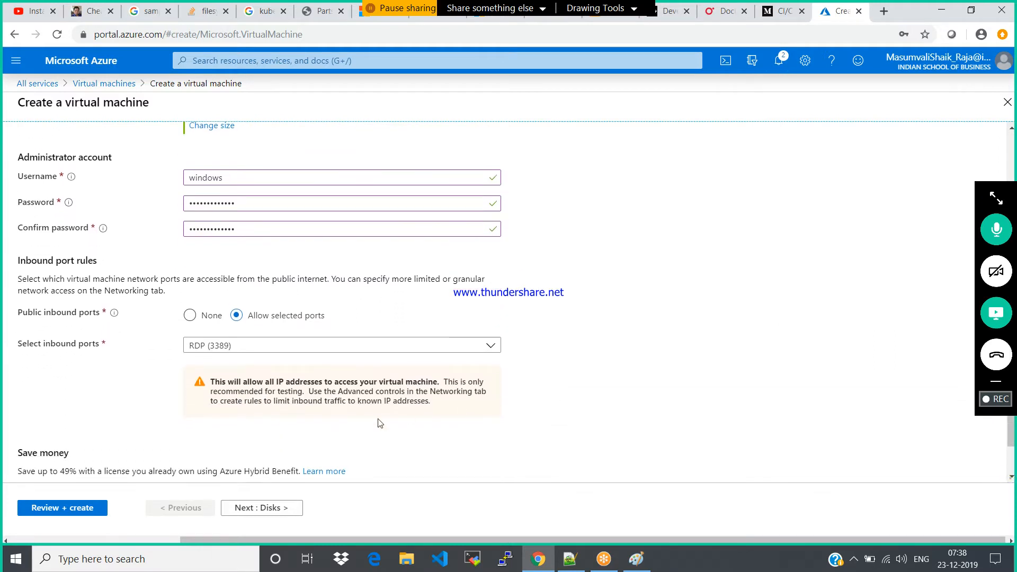
pyautogui.click(263, 509)
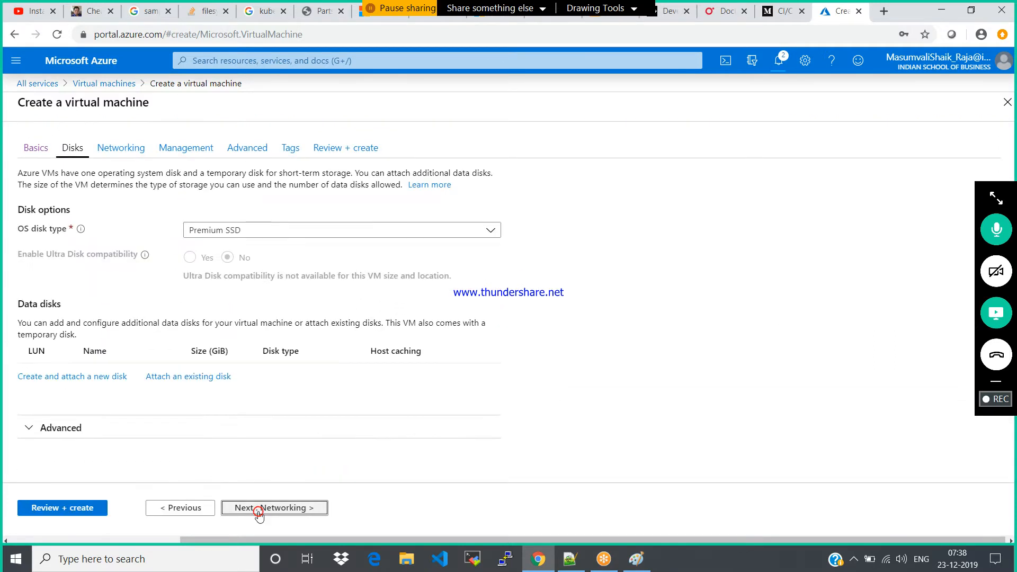
pyautogui.click(259, 509)
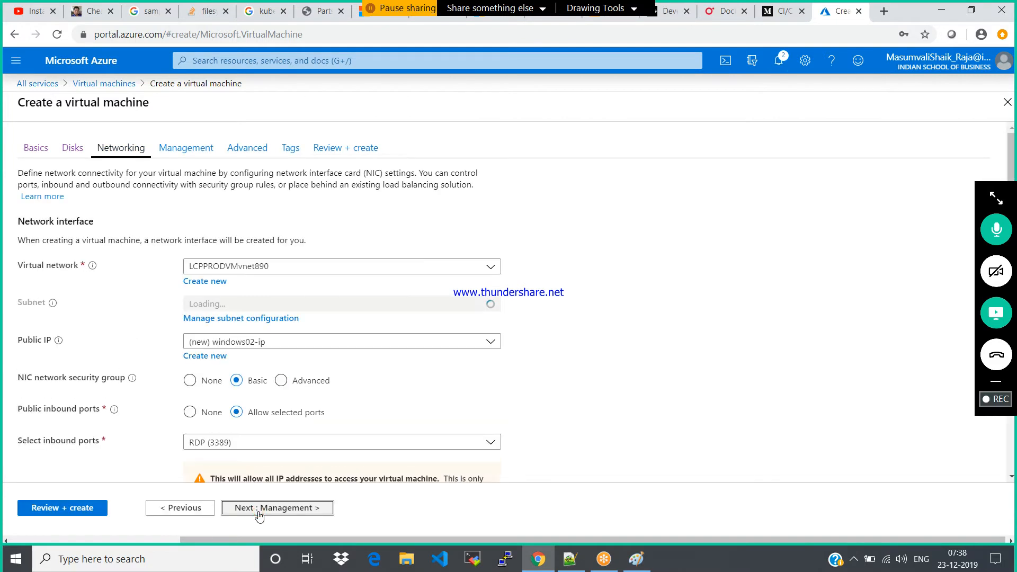
# Turn off boot diagnostics, keep the remaining defaults and create the windows02 virtual machine
pyautogui.click(285, 508)
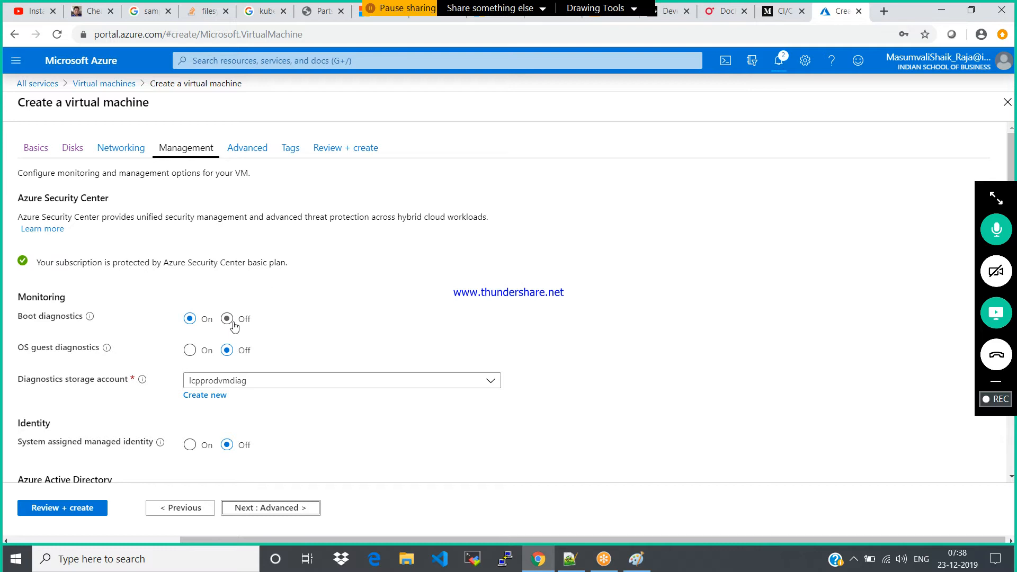
pyautogui.click(301, 508)
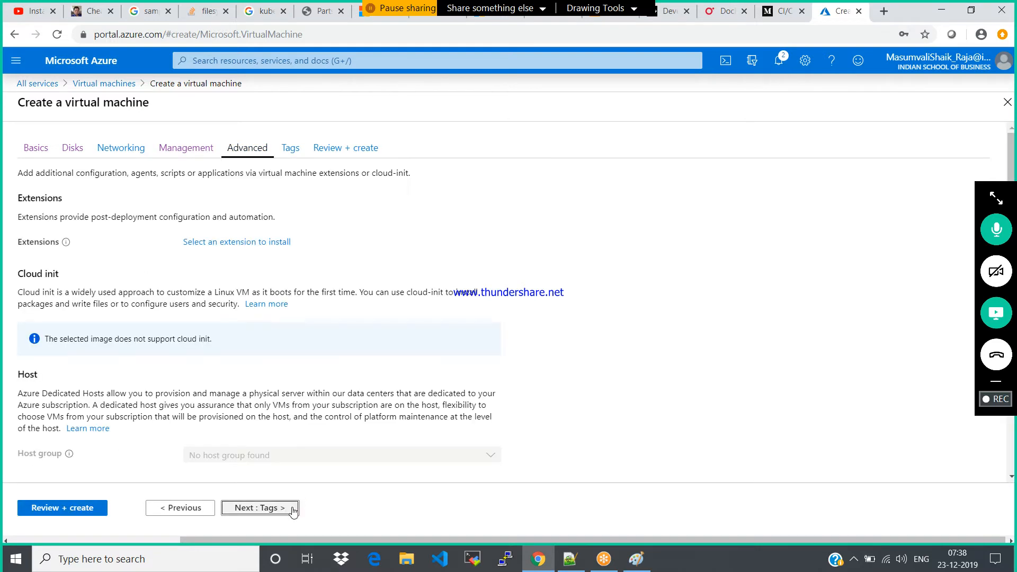
pyautogui.click(292, 508)
pyautogui.click(290, 509)
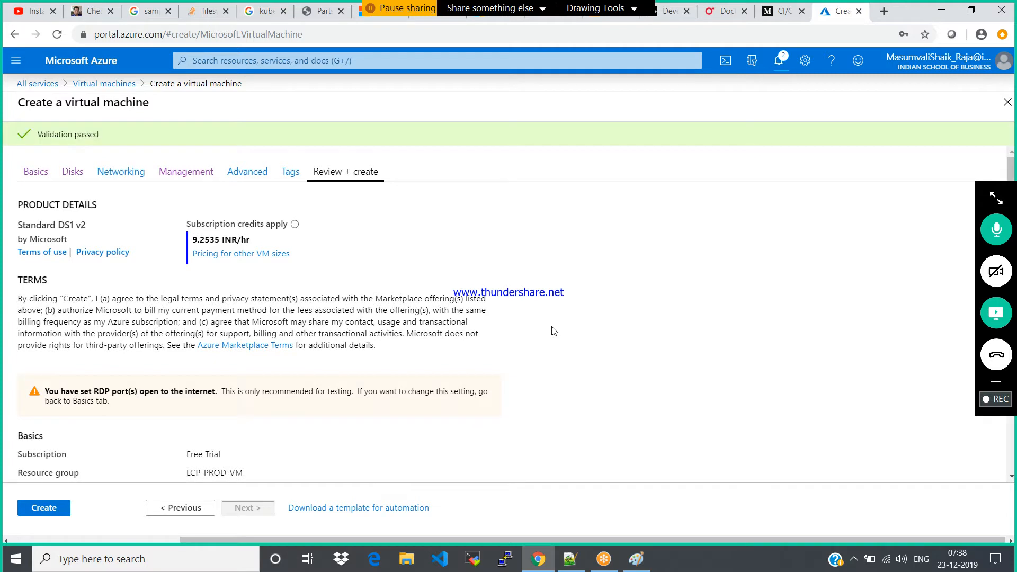
pyautogui.click(37, 508)
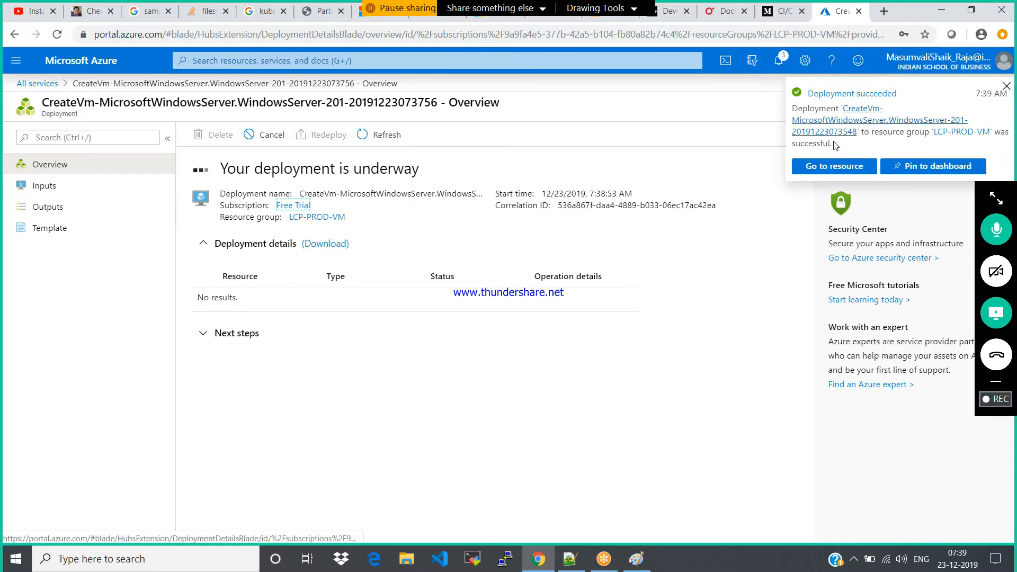
# Open the deployed windows01 virtual machine and examine its availability and scaling settings, including the fault and update domains
pyautogui.click(814, 165)
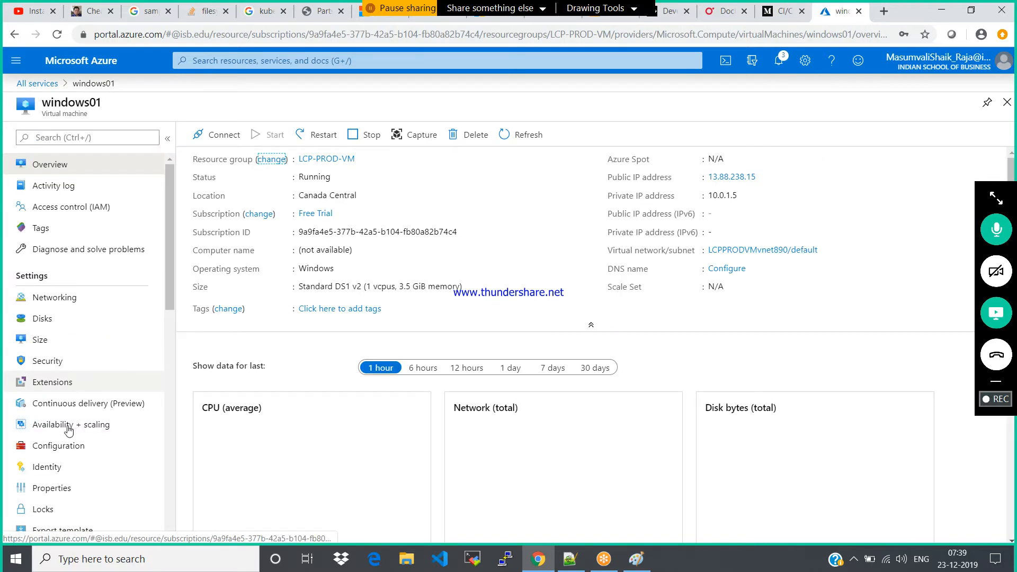
pyautogui.click(62, 426)
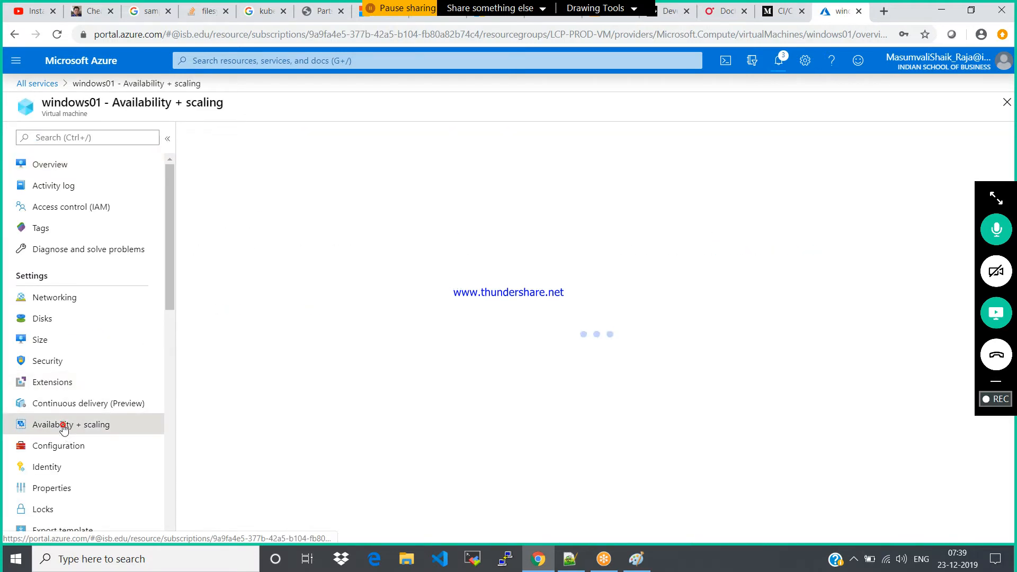
pyautogui.moveTo(261, 204)
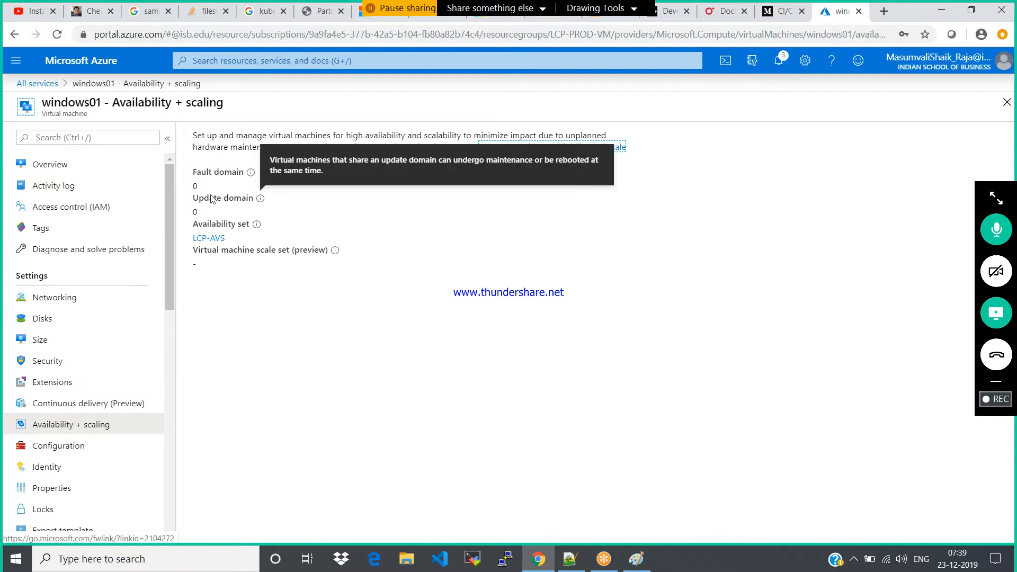
# Return to the windows01 overview, close the virtual machine and clear the service search under All services
pyautogui.click(43, 164)
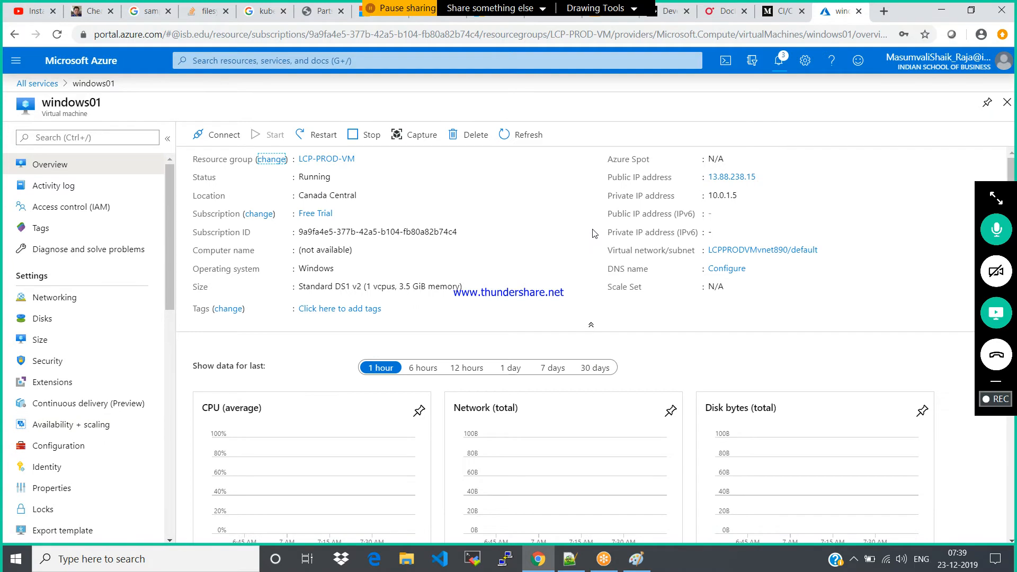
pyautogui.click(1006, 103)
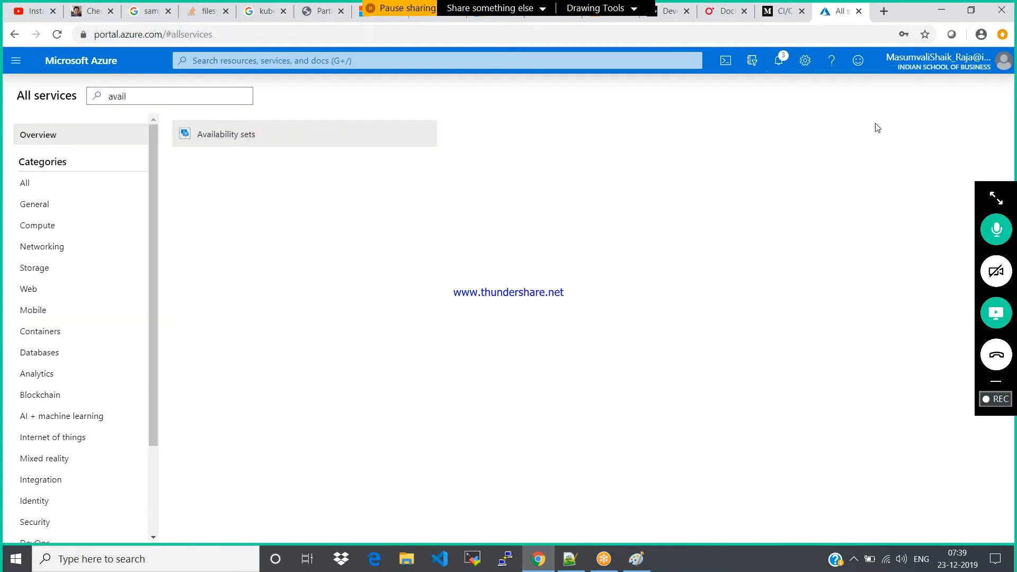
pyautogui.press('BackSpace')
pyautogui.press('BackSpace')
pyautogui.press('BackSpace')
pyautogui.press('BackSpace')
pyautogui.press('BackSpace')
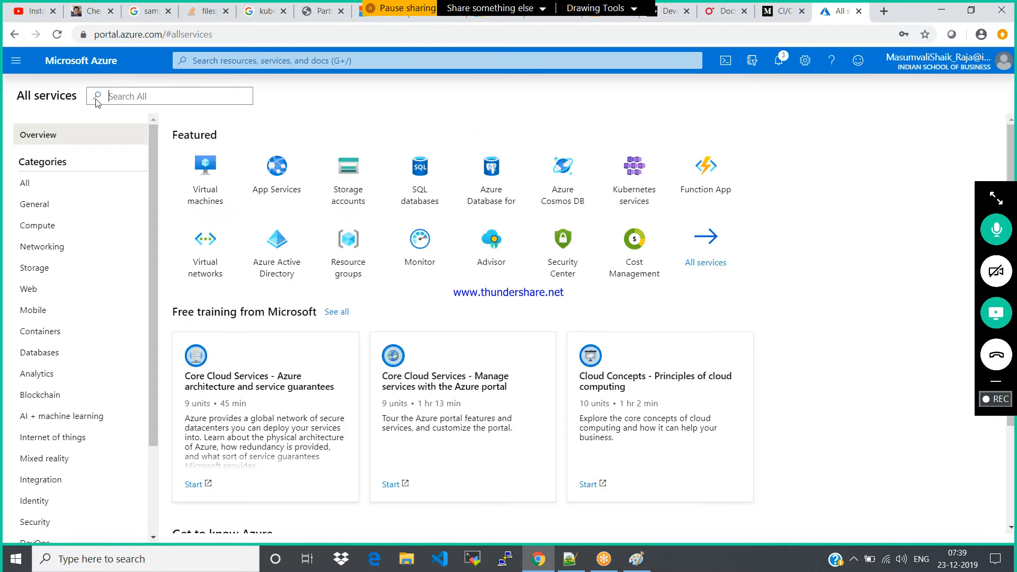
# Open the list of virtual machines and refresh it to check for windows02
pyautogui.click(15, 61)
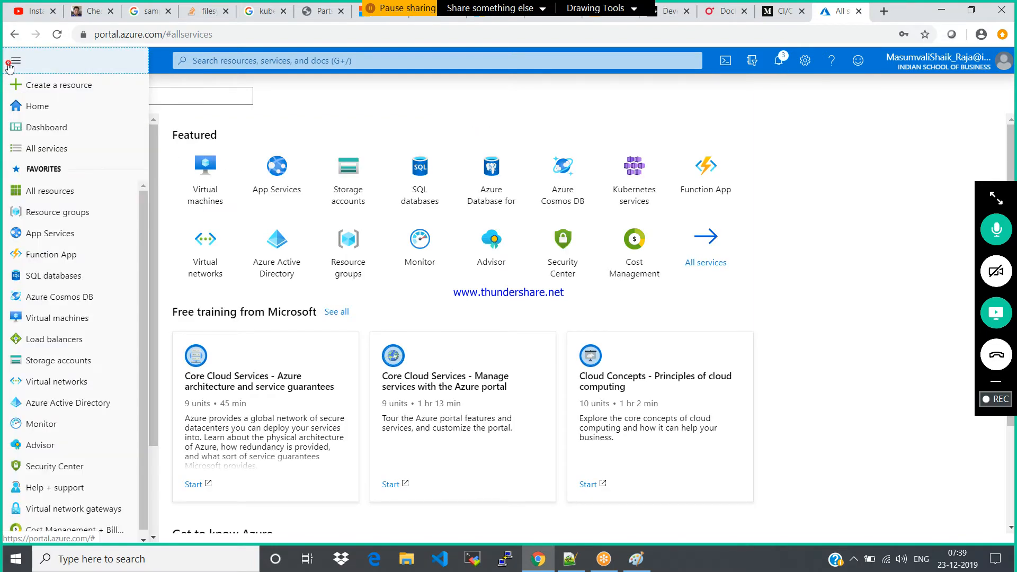
pyautogui.click(42, 315)
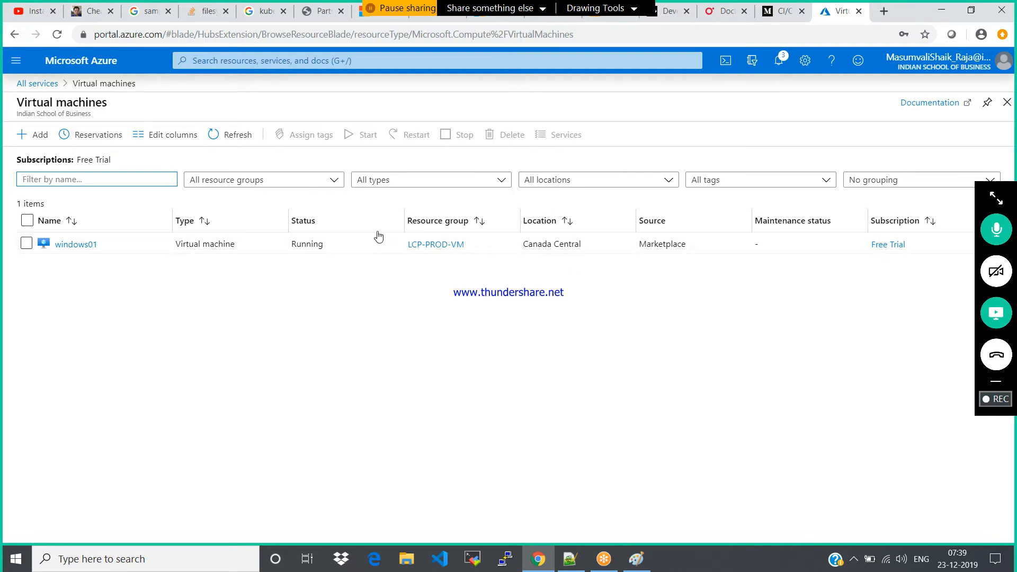
pyautogui.click(239, 144)
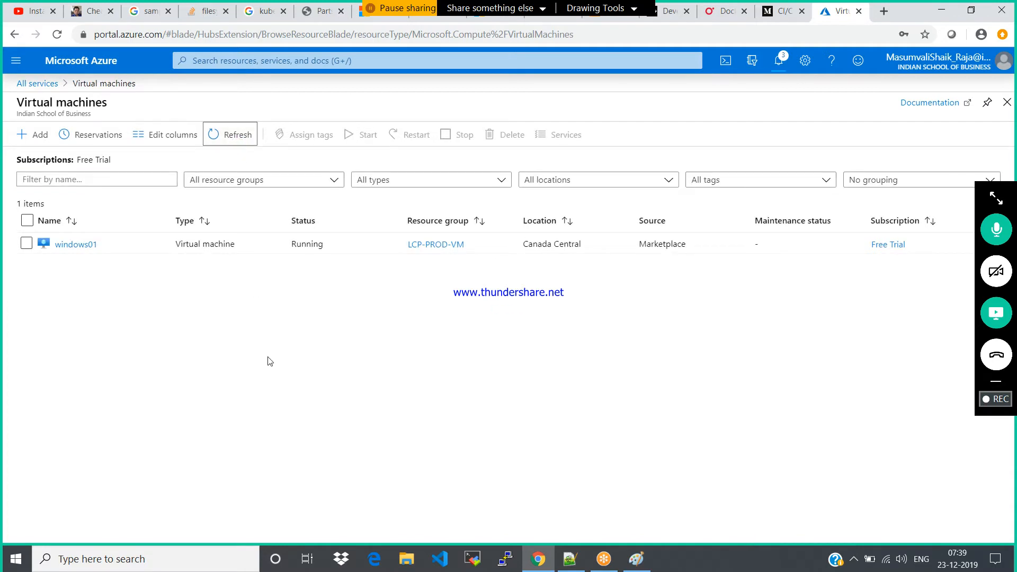
# Switch to GoToMeeting to view the participant list, collapse the meeting panel and move its toolbar clear of the portal page's close control
pyautogui.click(997, 199)
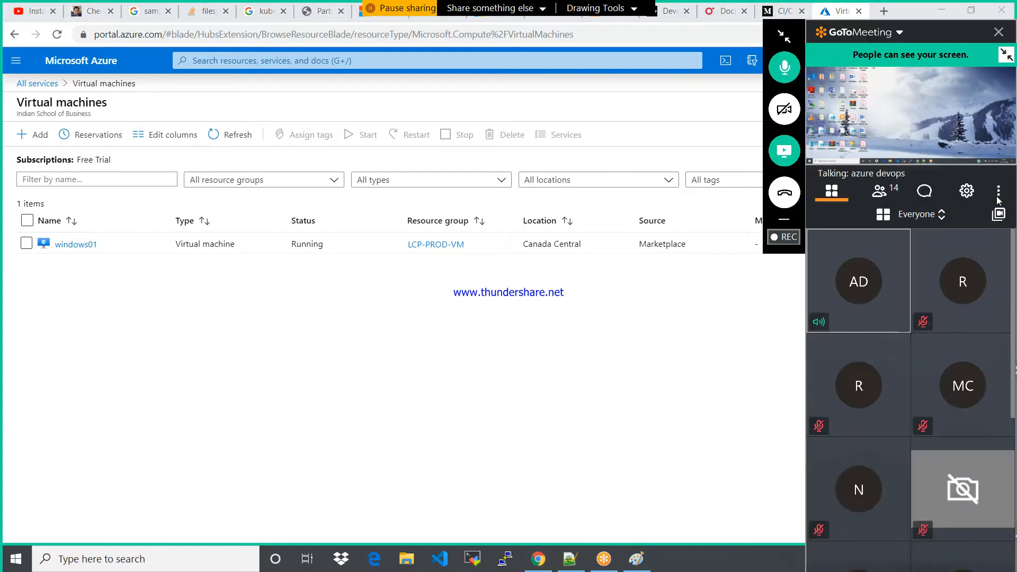
pyautogui.click(882, 196)
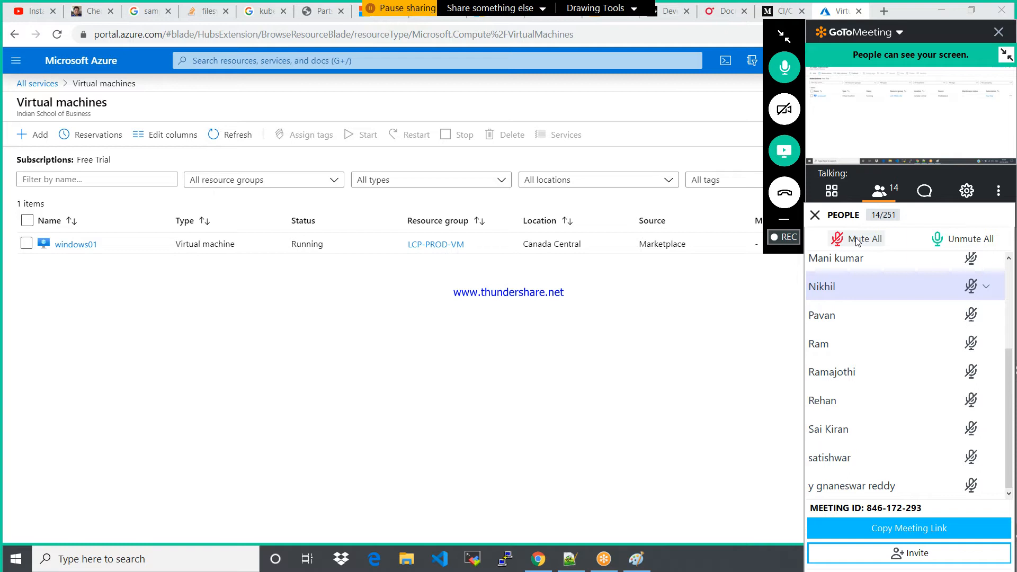
pyautogui.click(783, 40)
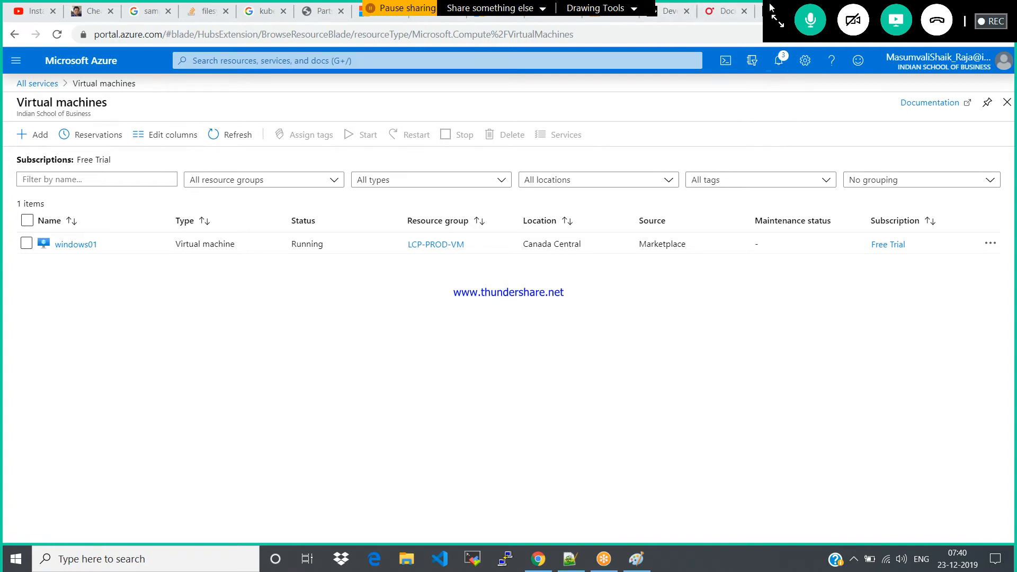
pyautogui.moveTo(770, 6); pyautogui.dragTo(653, 7)
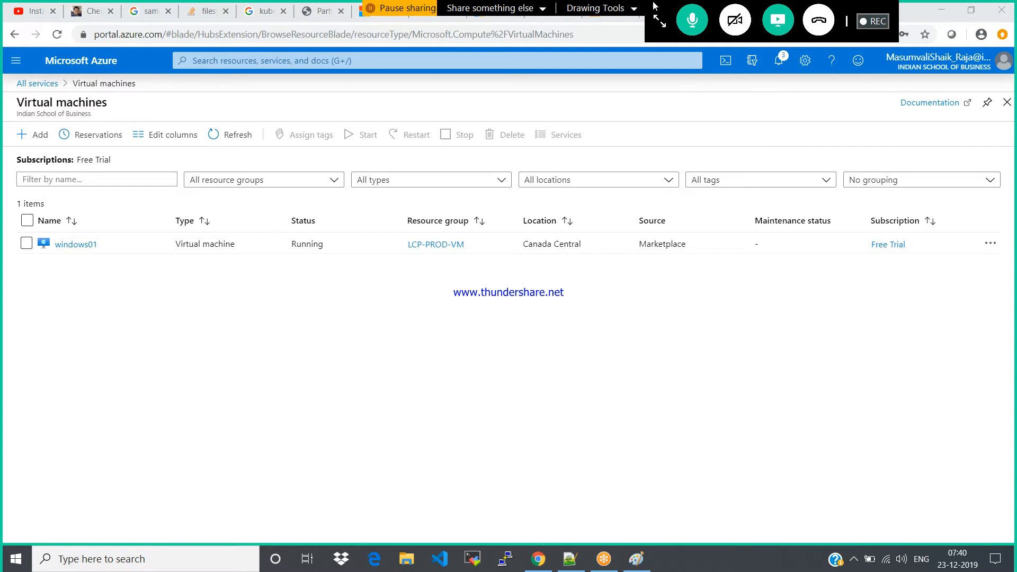
# Refresh the virtual machines list repeatedly to check the provisioning status of windows02
pyautogui.click(238, 133)
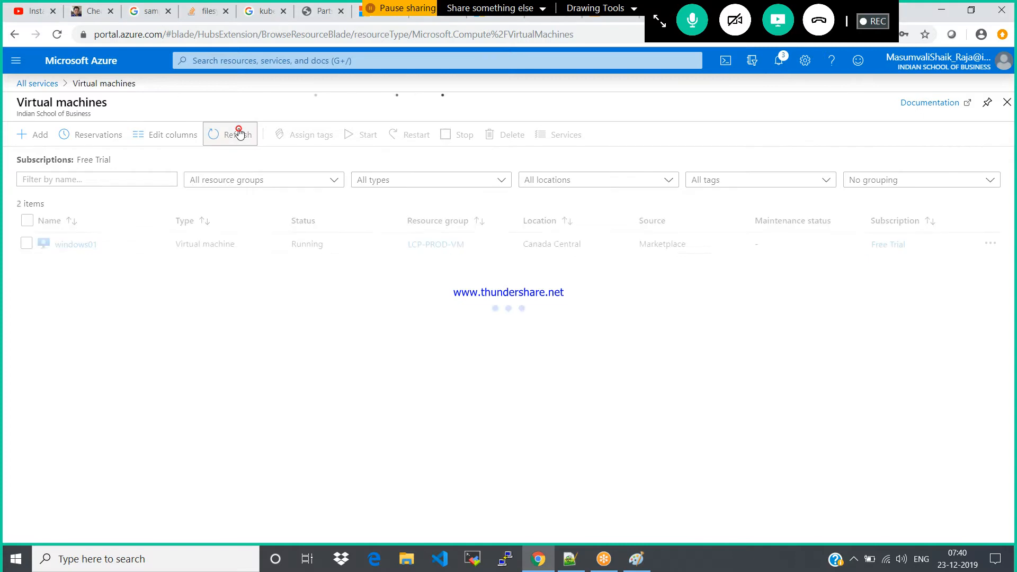
pyautogui.click(238, 133)
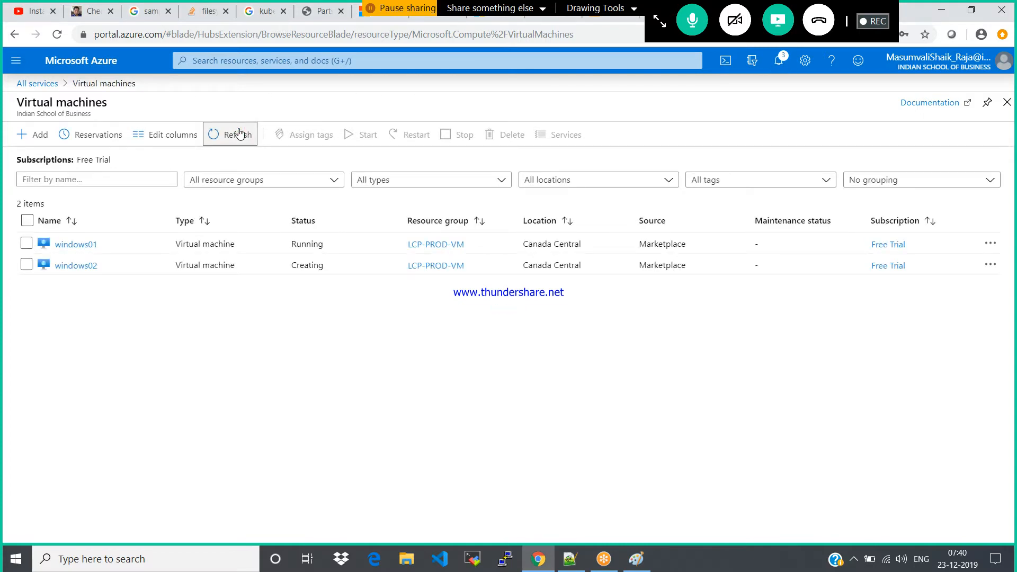
pyautogui.click(239, 133)
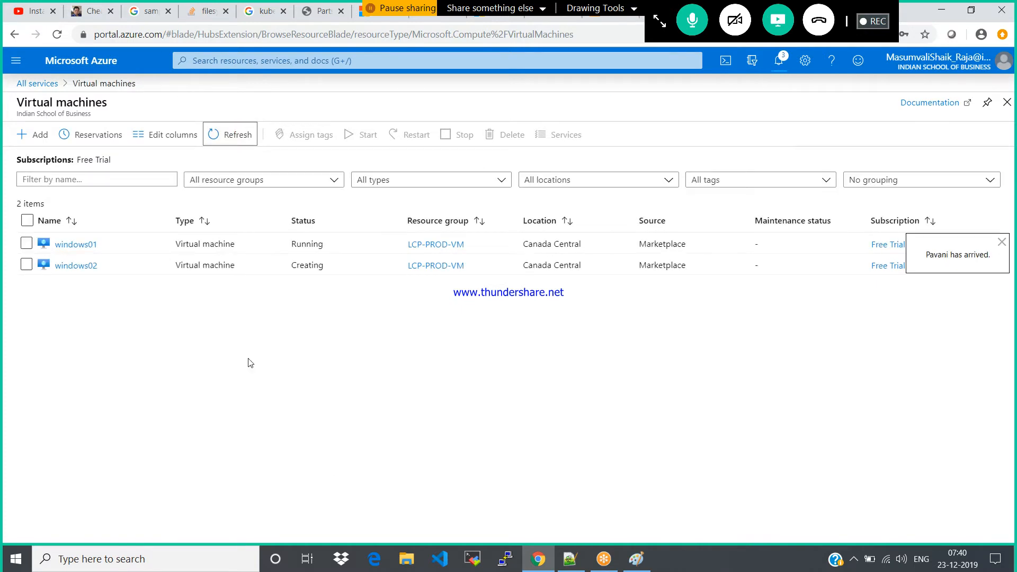
pyautogui.click(222, 137)
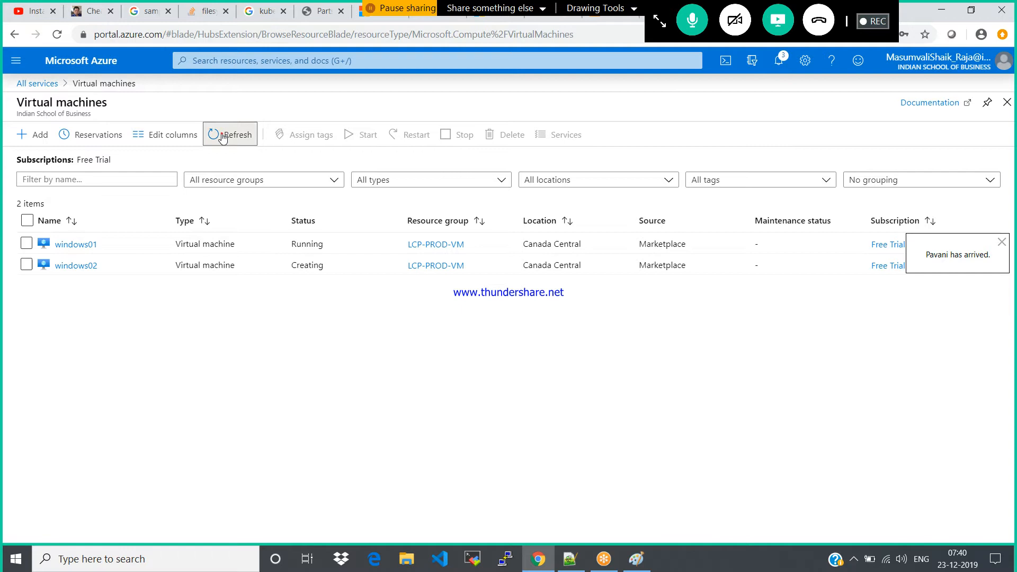
pyautogui.click(222, 137)
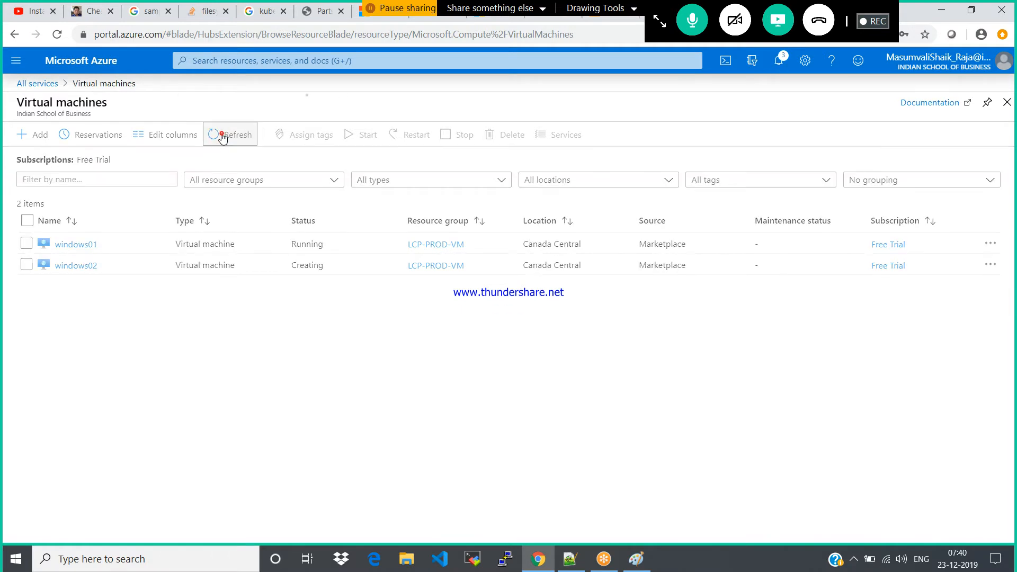
pyautogui.click(222, 137)
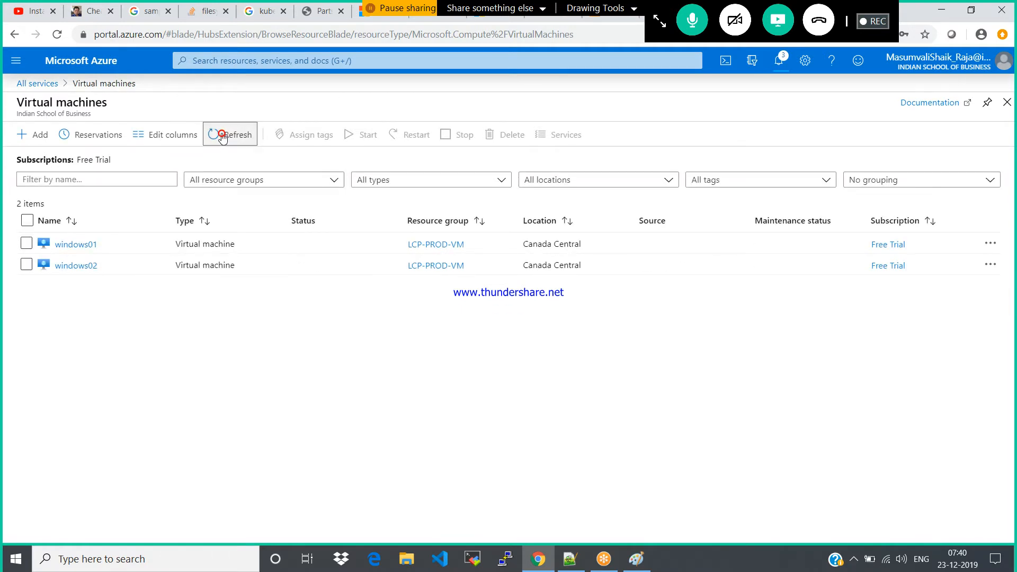
pyautogui.click(222, 136)
pyautogui.click(222, 137)
pyautogui.click(222, 137)
pyautogui.click(222, 137)
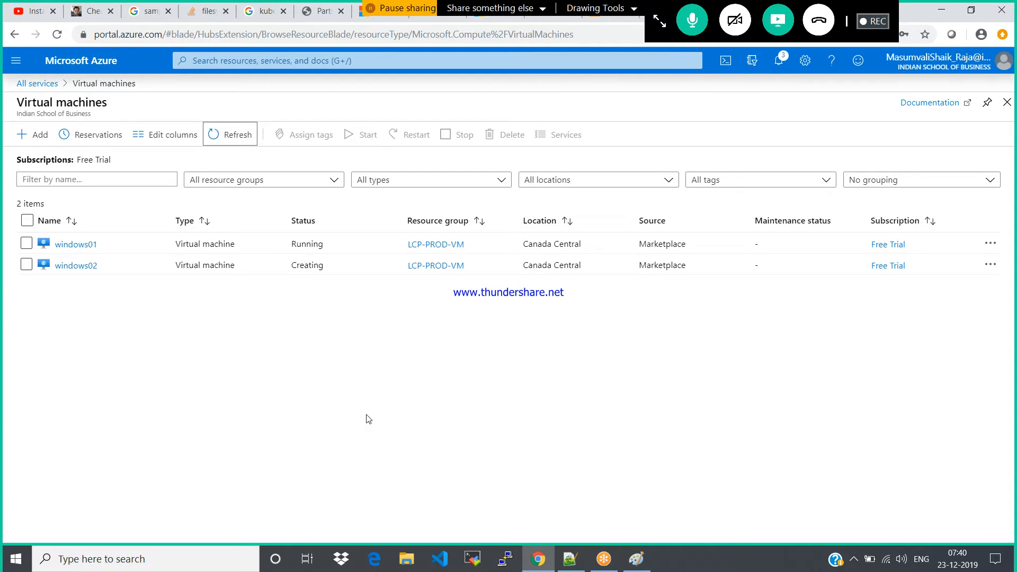
pyautogui.click(231, 137)
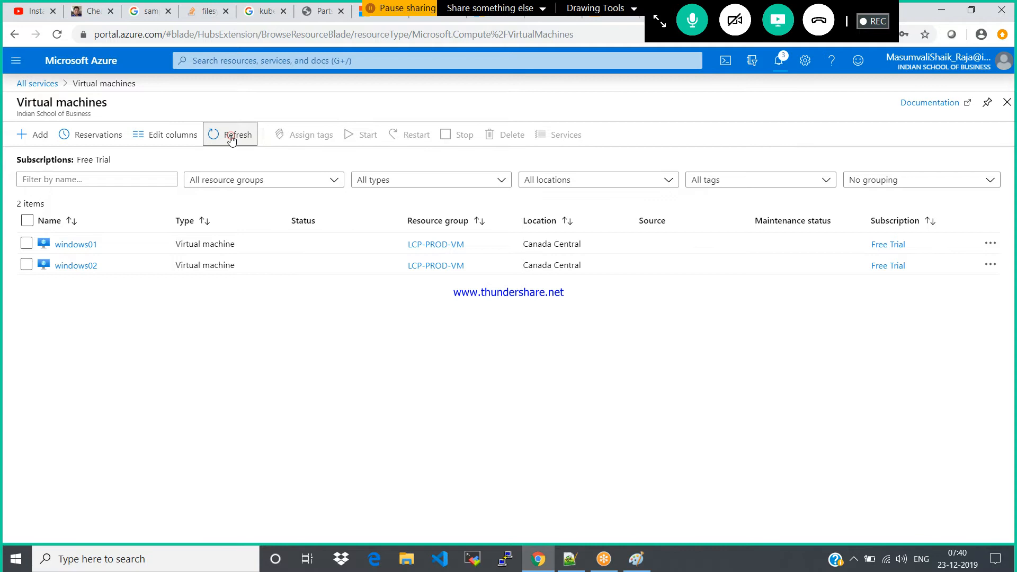
pyautogui.click(230, 137)
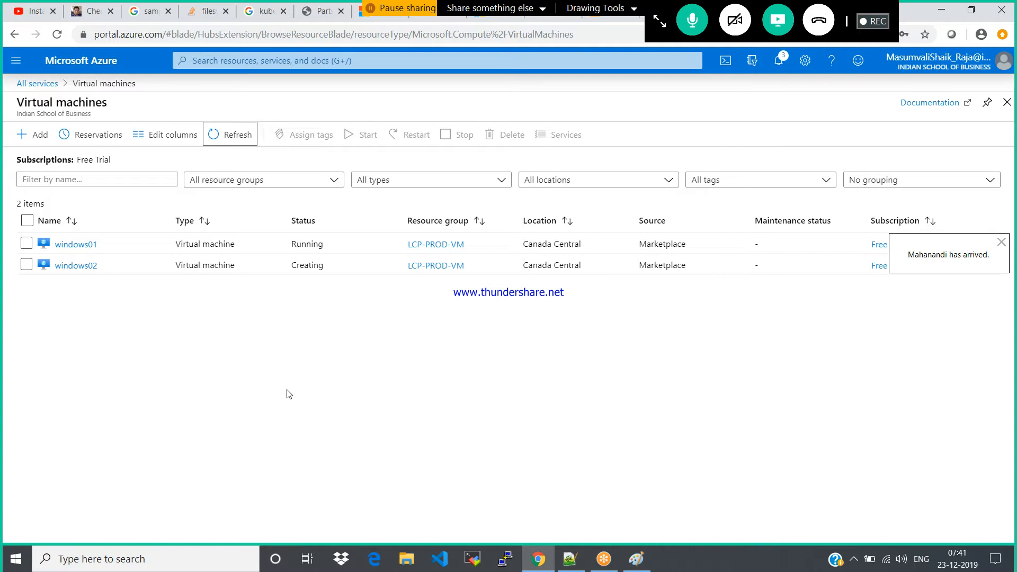
pyautogui.click(223, 134)
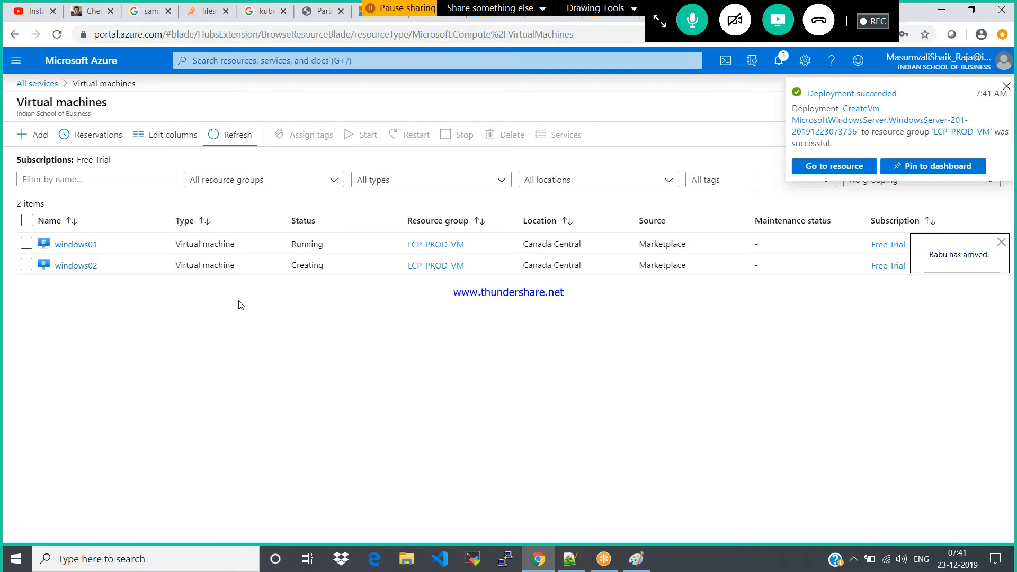
pyautogui.click(232, 135)
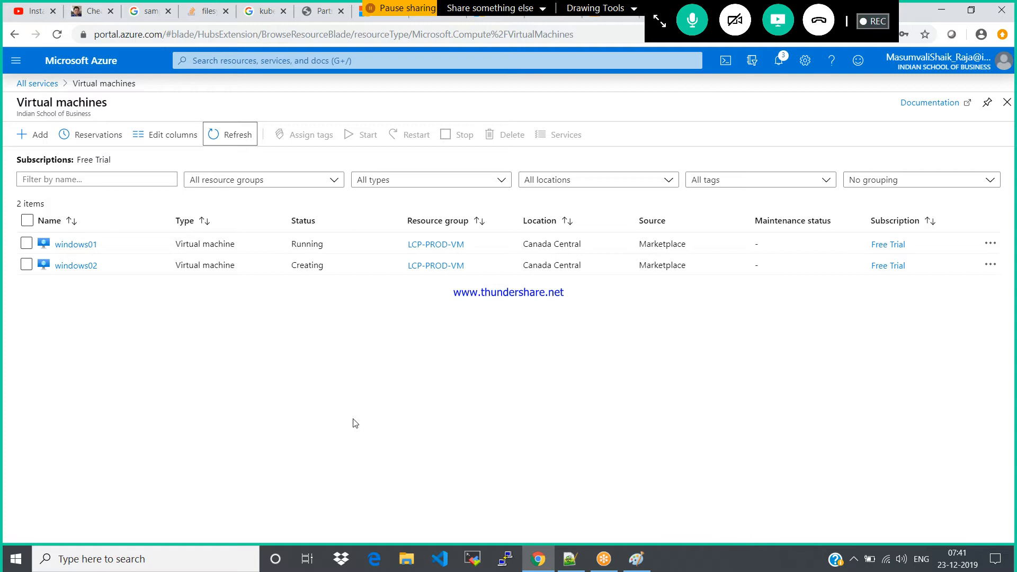
pyautogui.click(236, 131)
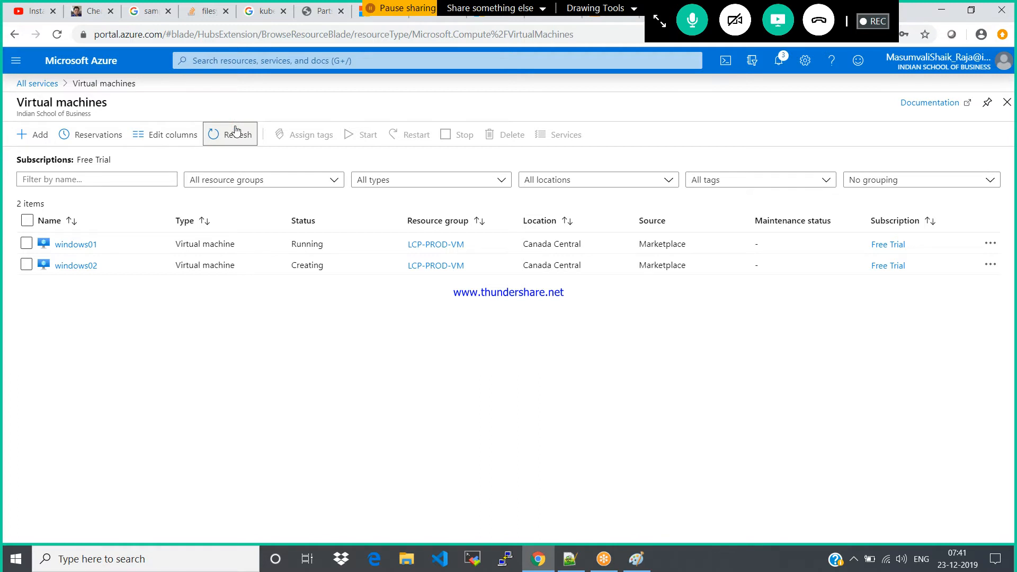
pyautogui.click(237, 131)
pyautogui.click(236, 134)
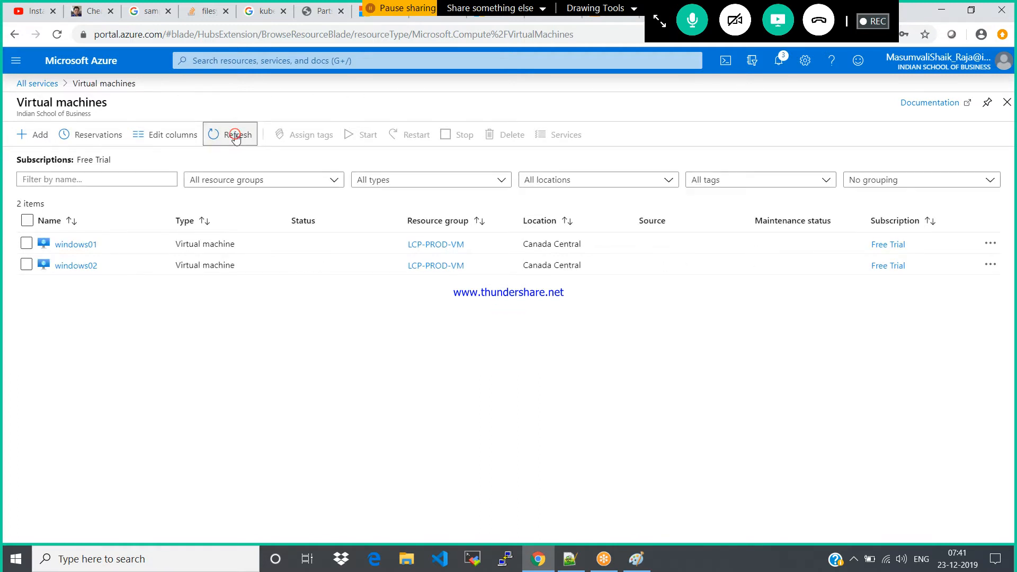
pyautogui.click(237, 136)
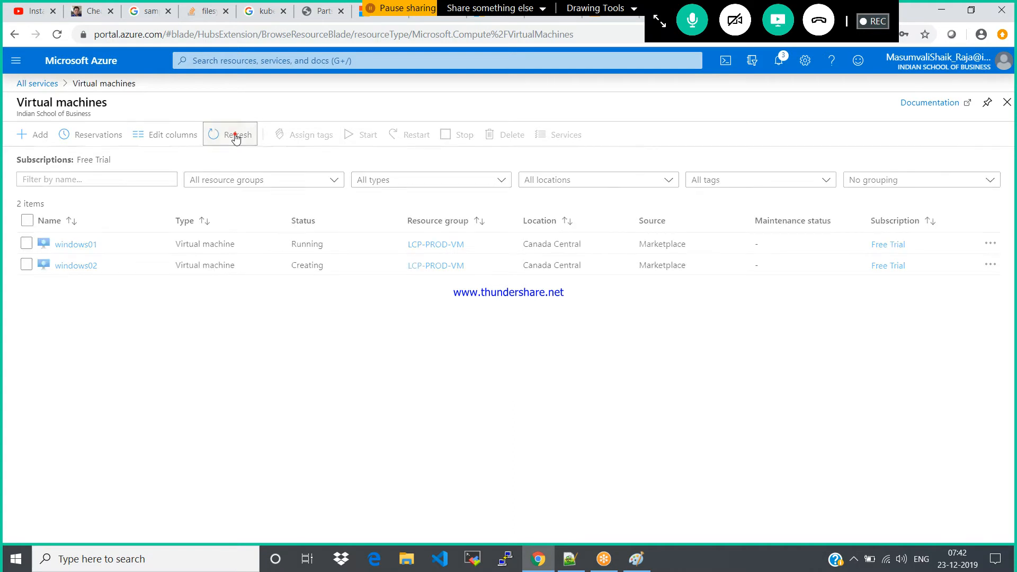
pyautogui.click(236, 136)
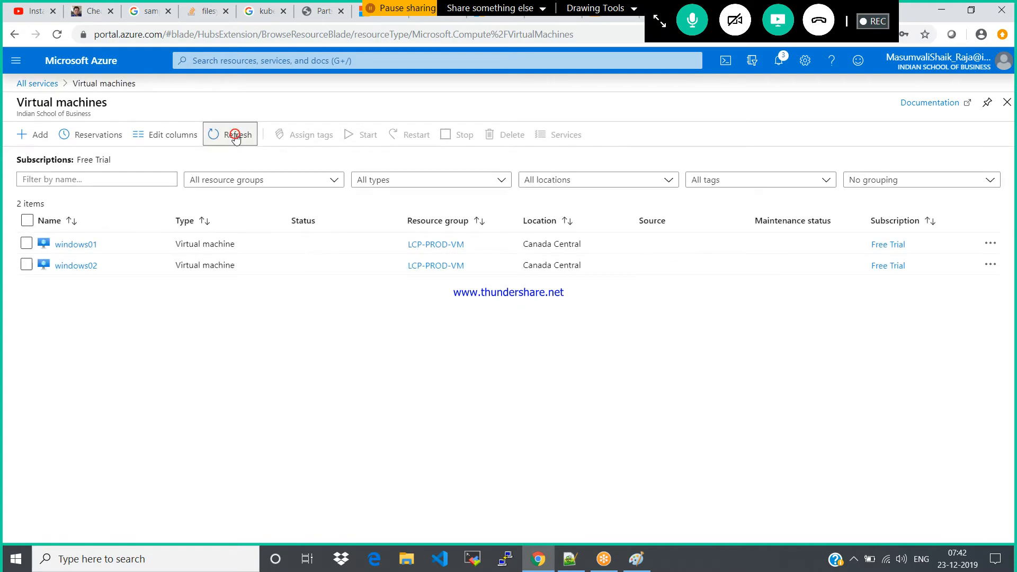
pyautogui.click(236, 136)
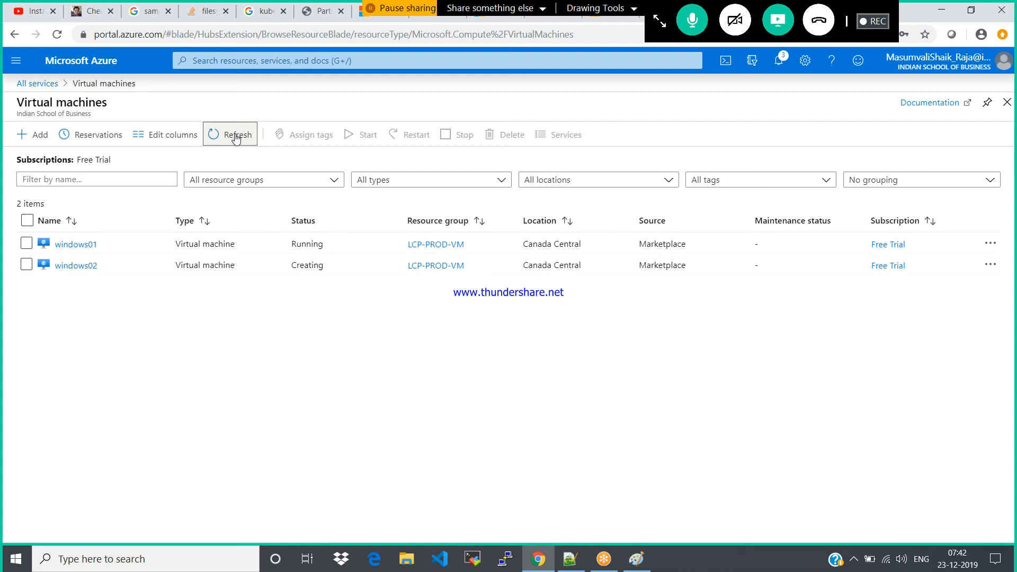
# Leave the virtual machines list and check the portal notifications for the windows02 deployment
pyautogui.click(1007, 108)
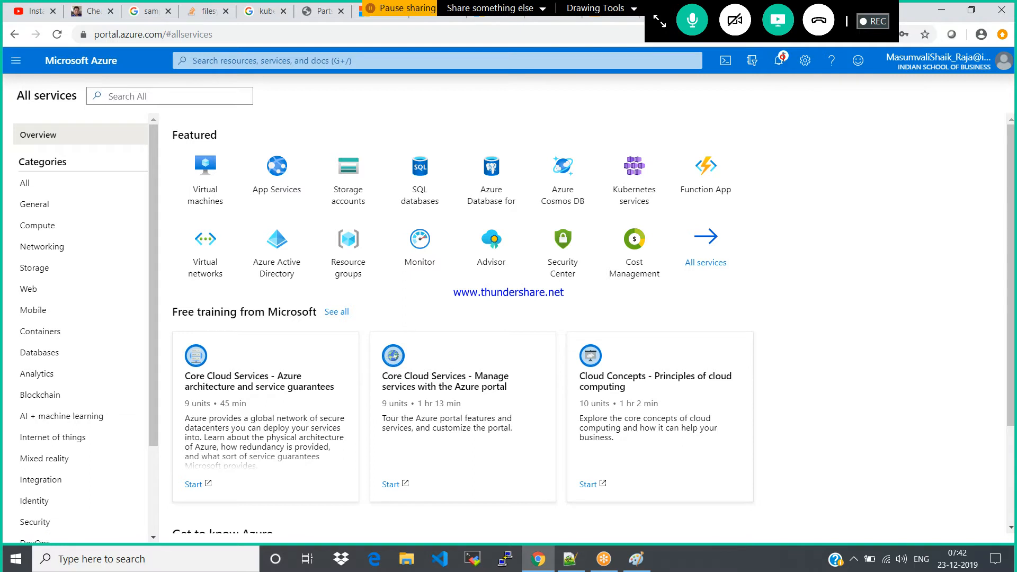
pyautogui.click(783, 58)
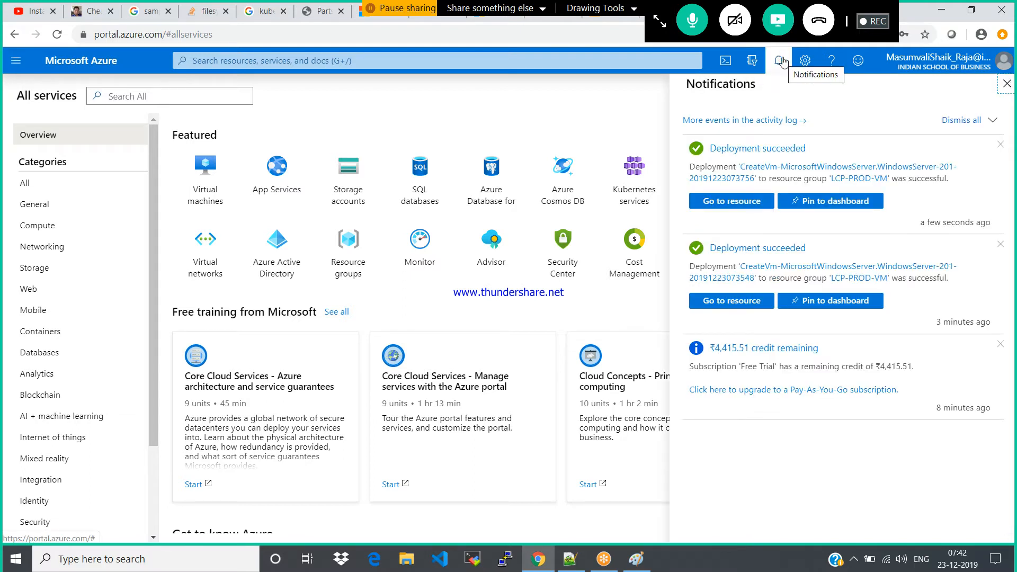
pyautogui.click(1006, 84)
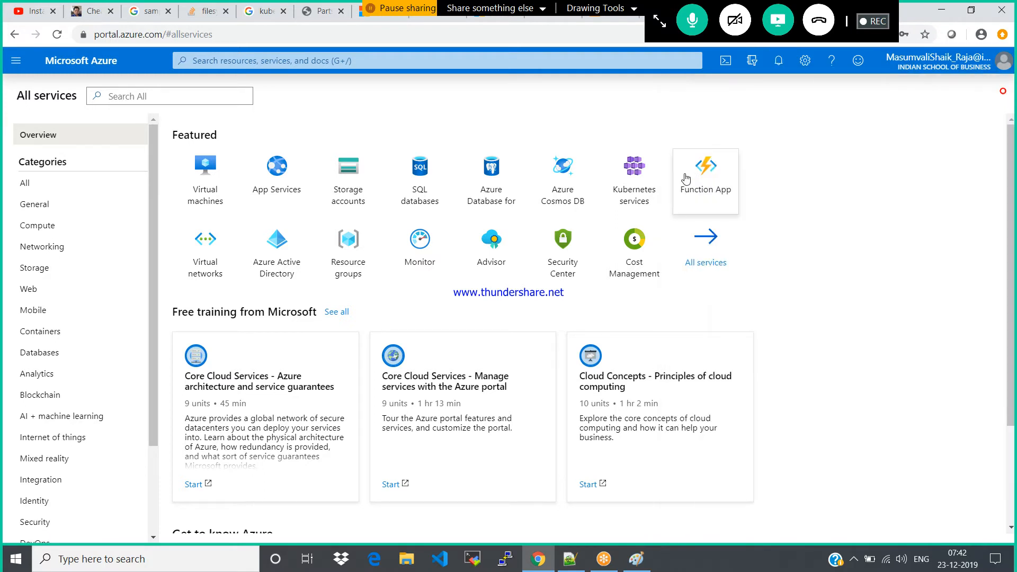
# Reopen the virtual machines list and refresh it to recheck the status of windows02
pyautogui.click(18, 64)
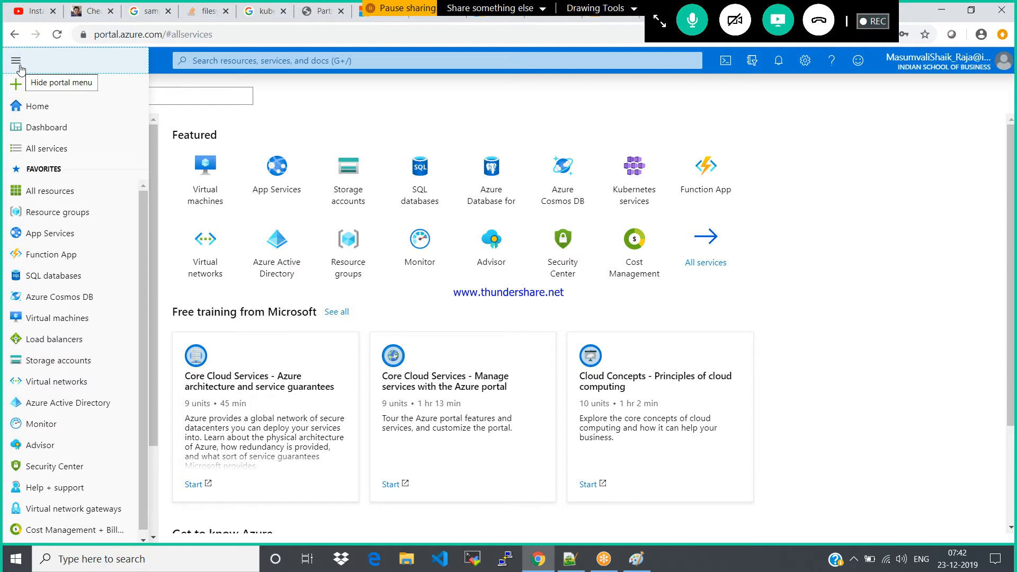
pyautogui.click(54, 318)
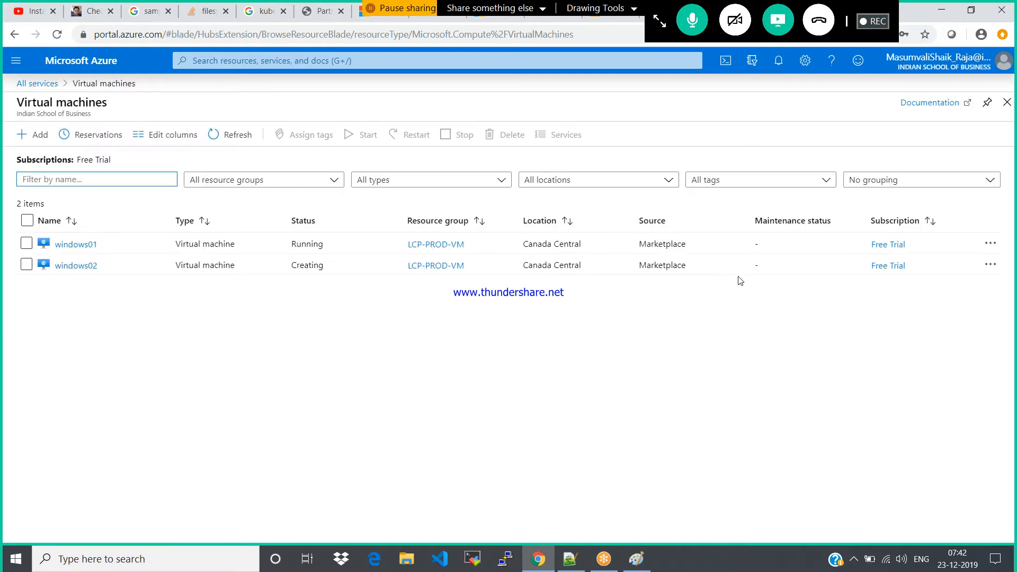
pyautogui.click(222, 132)
pyautogui.click(222, 132)
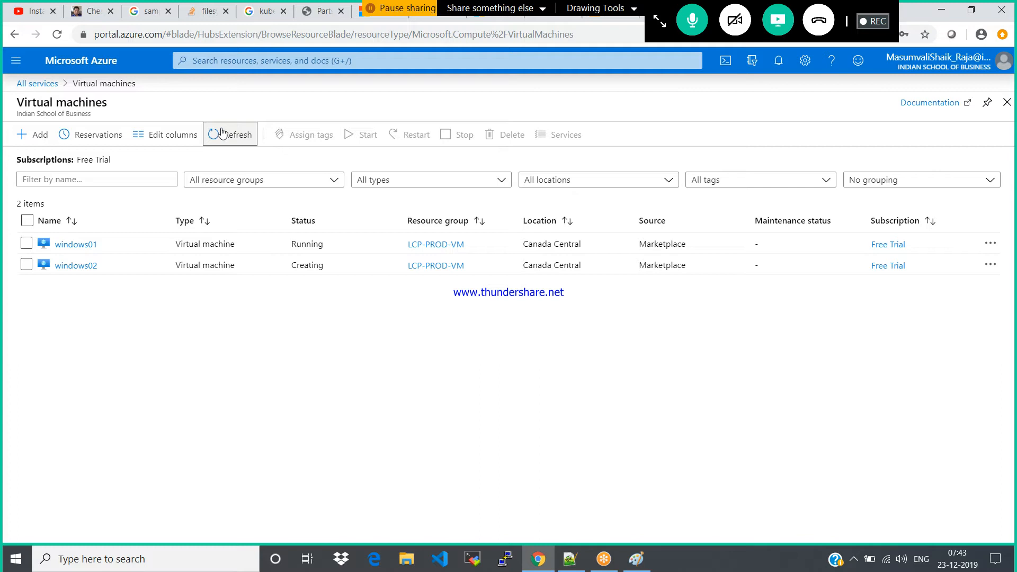
pyautogui.click(224, 133)
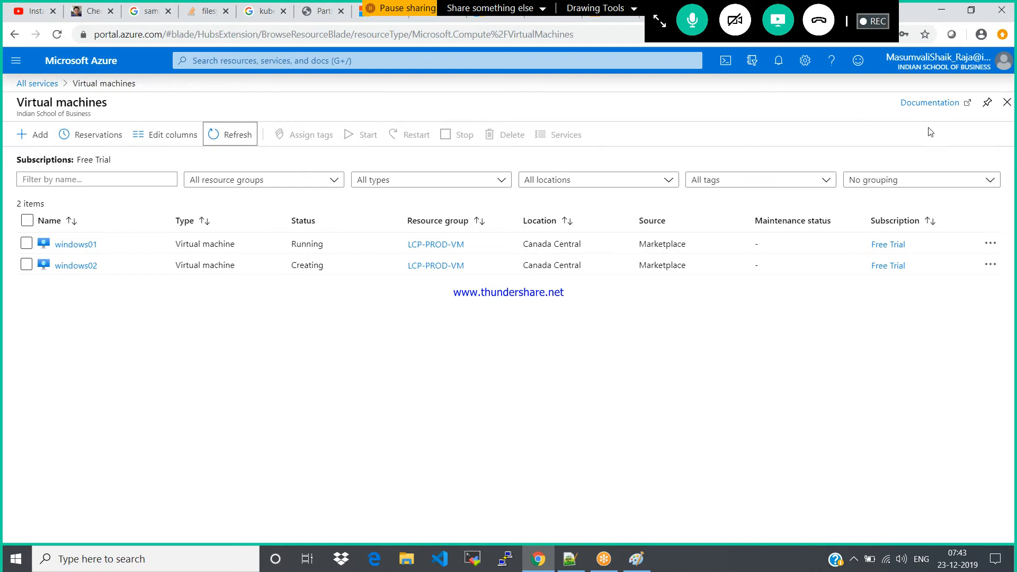
pyautogui.click(1007, 102)
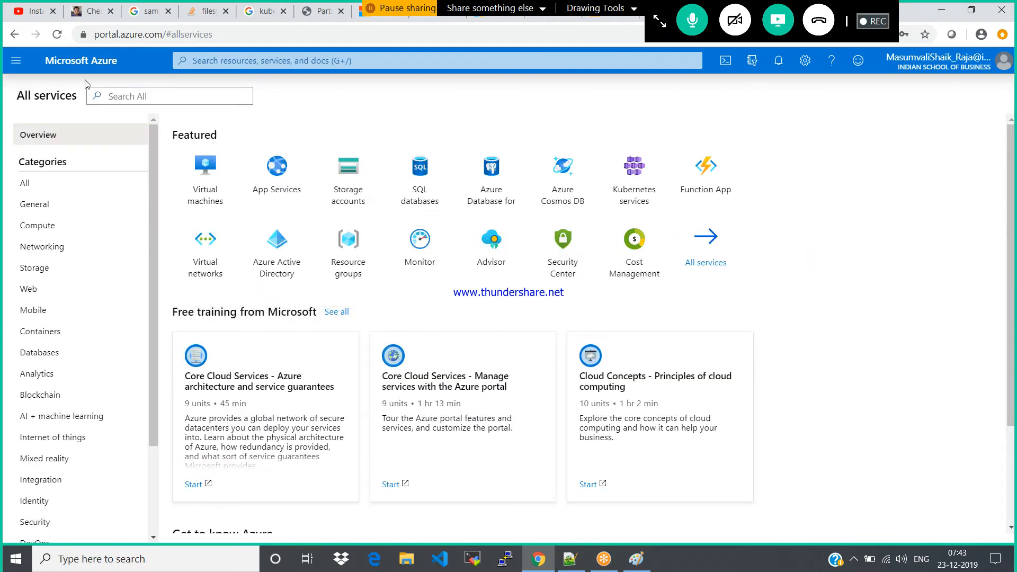
pyautogui.click(17, 61)
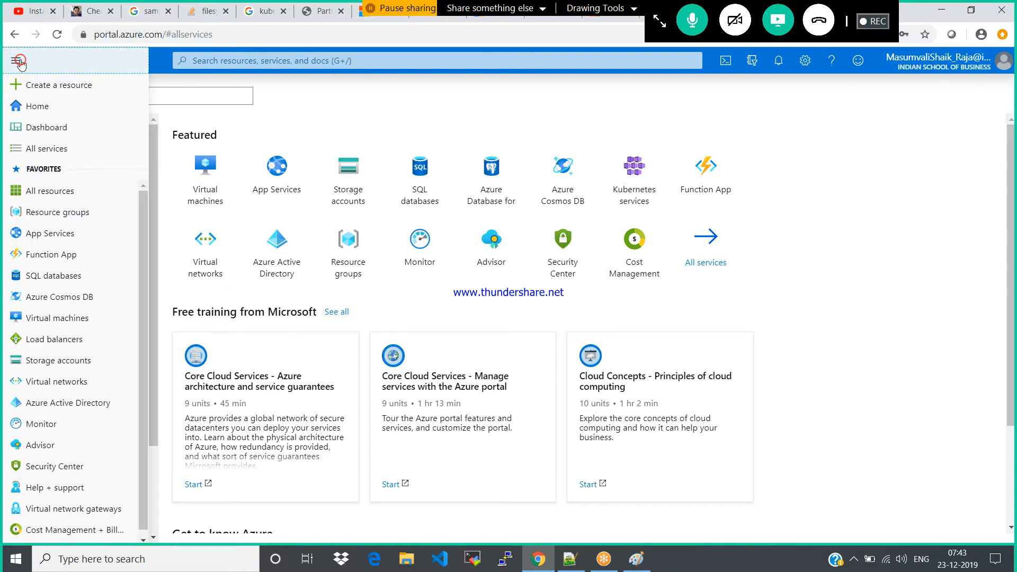
pyautogui.moveTo(61, 341)
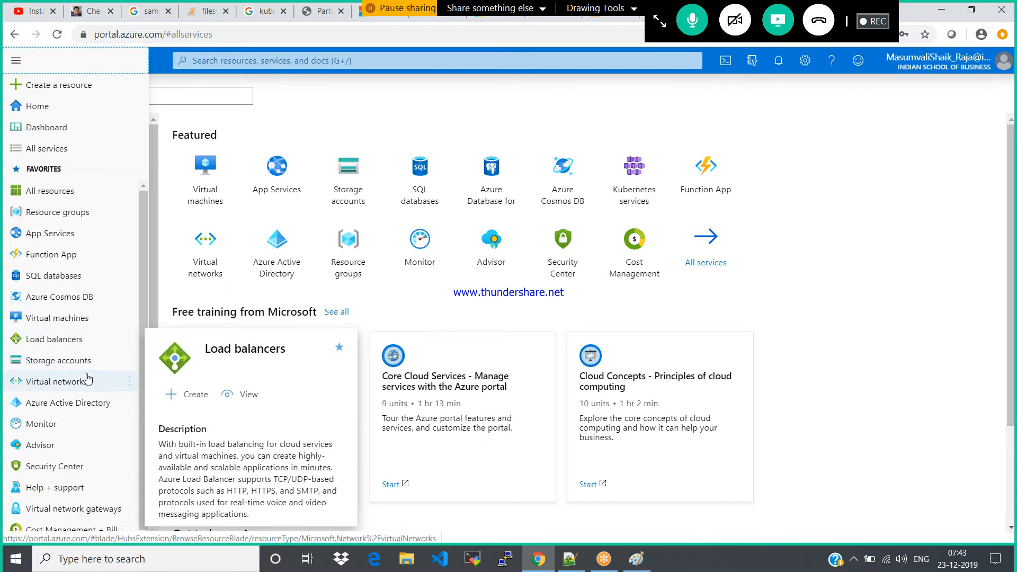
pyautogui.click(50, 339)
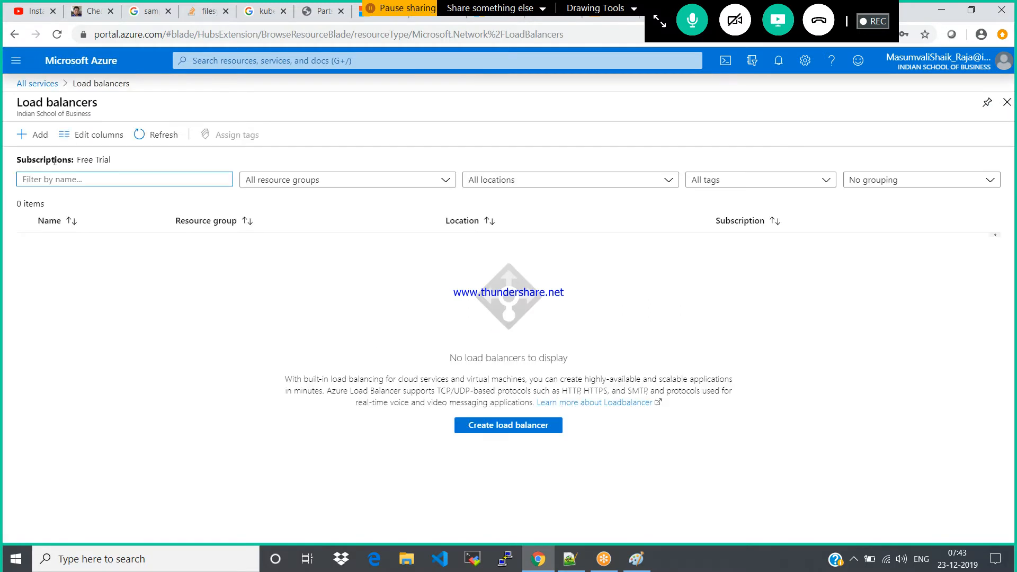
pyautogui.click(29, 137)
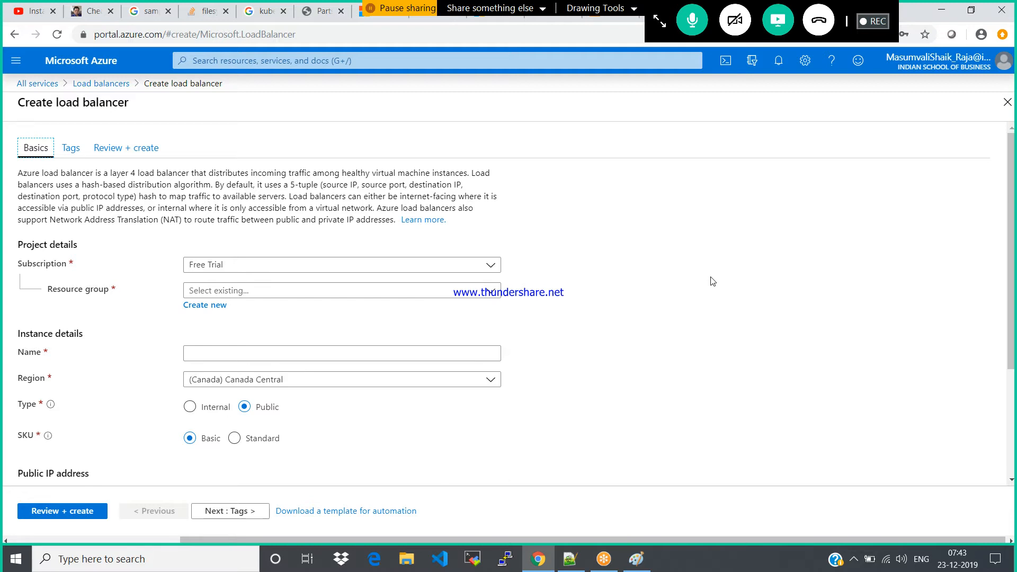
pyautogui.click(1008, 102)
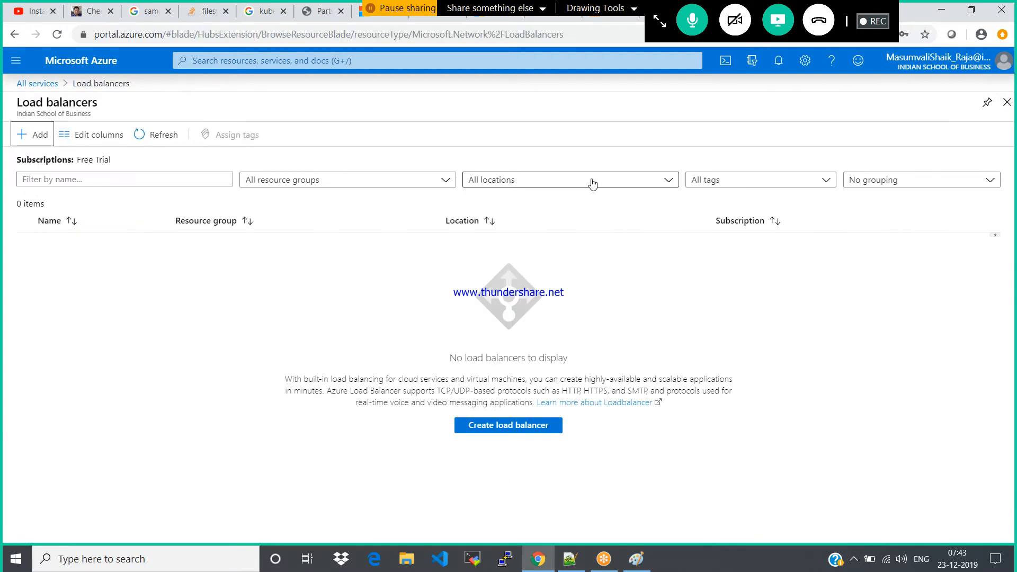
pyautogui.click(1006, 102)
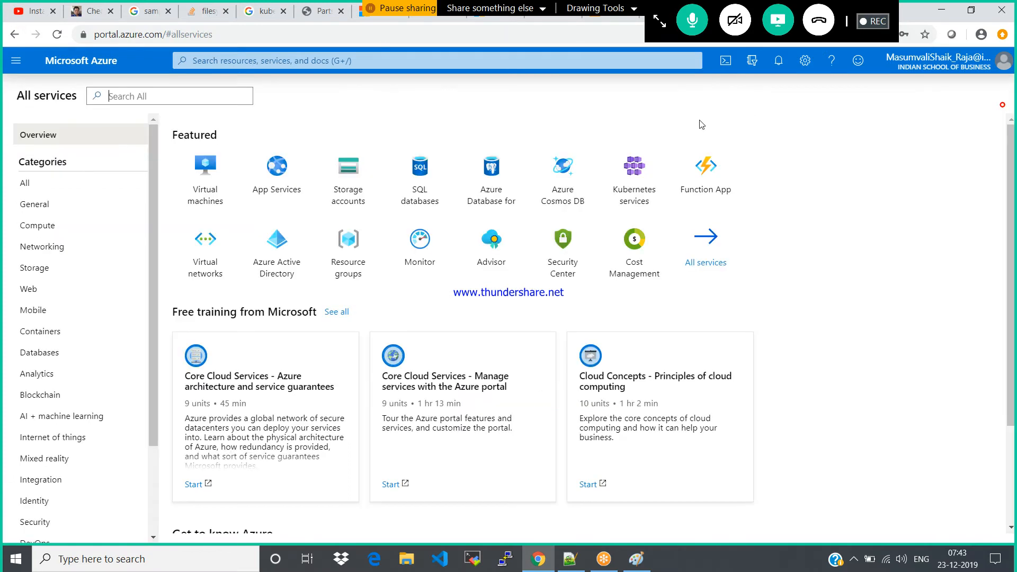
# Open windows01 from the virtual machines list and copy its public IP address
pyautogui.click(203, 193)
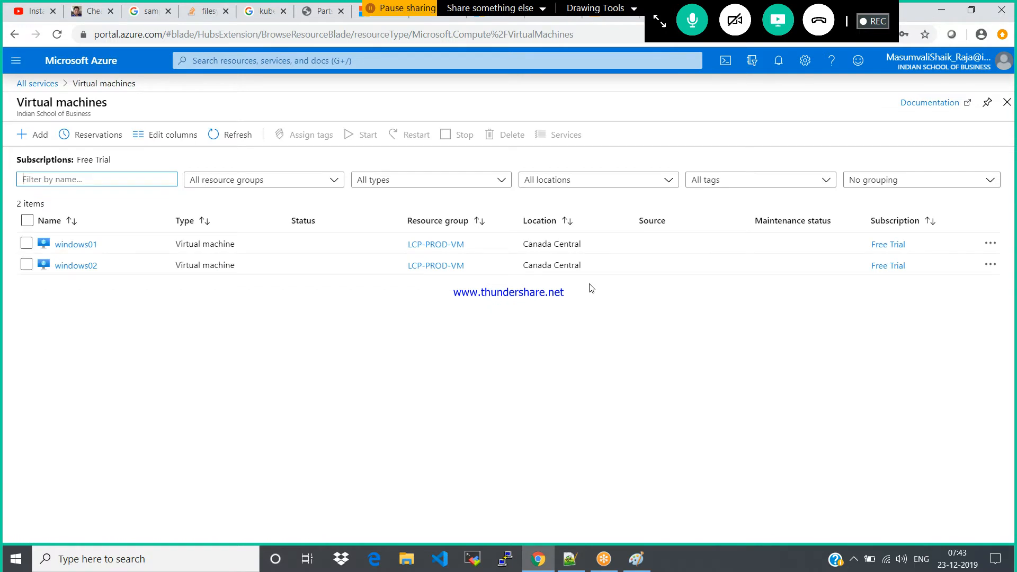
pyautogui.click(76, 244)
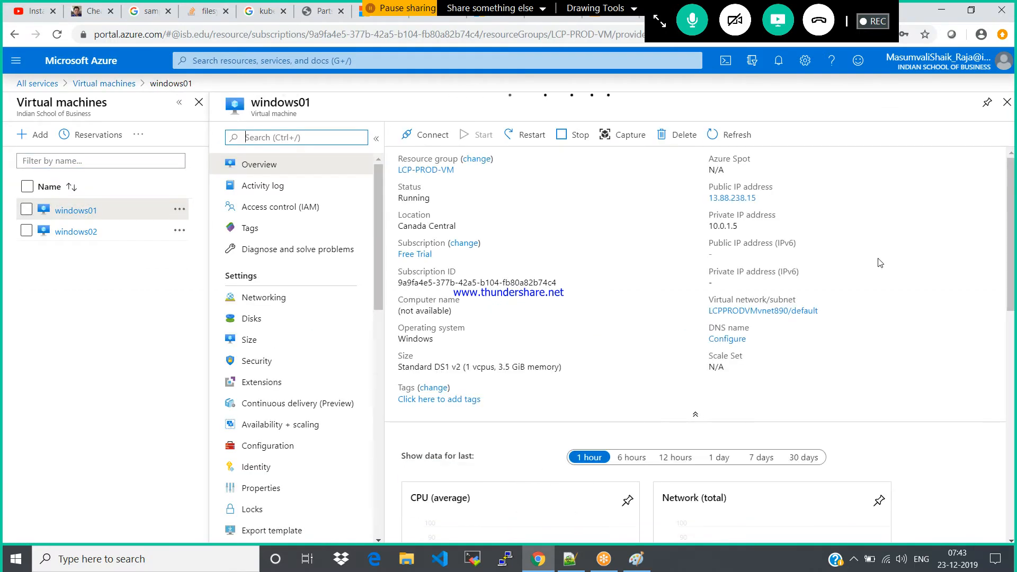
pyautogui.click(765, 198)
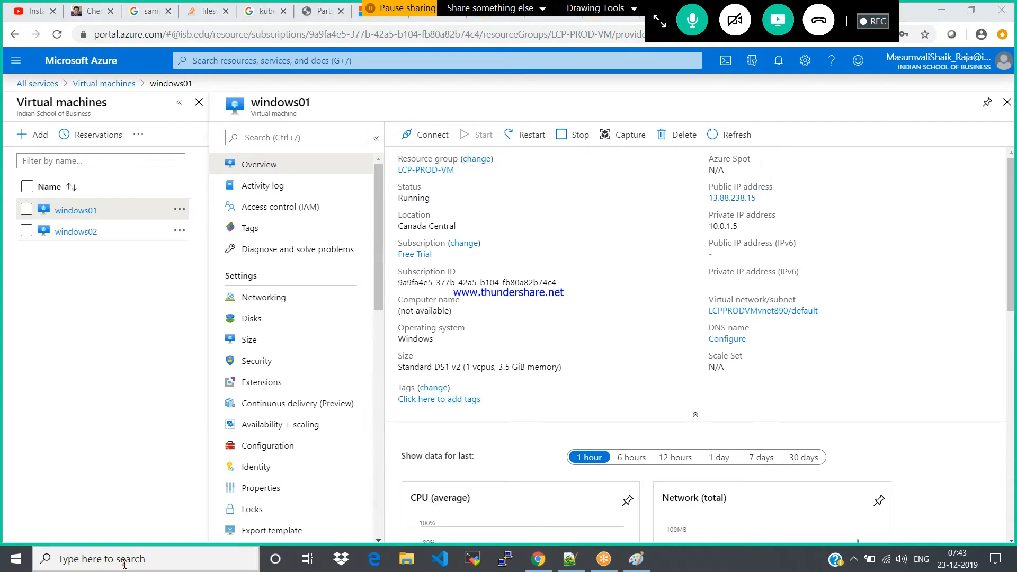
# Switch to Remote Desktop Connection and start connecting to windows01 at 13.88.238.15
pyautogui.click(124, 565)
pyautogui.write('mst')
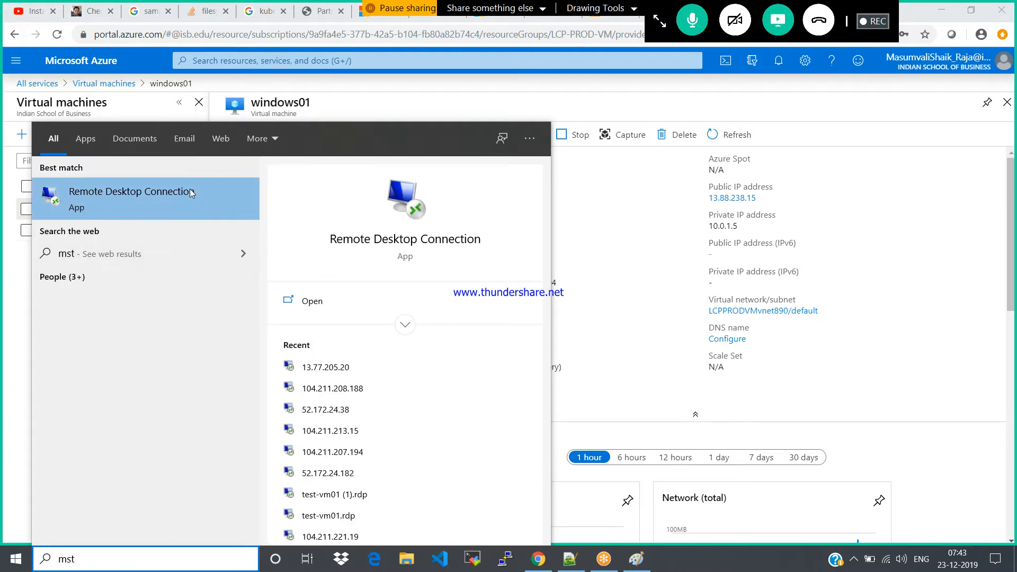
pyautogui.click(190, 192)
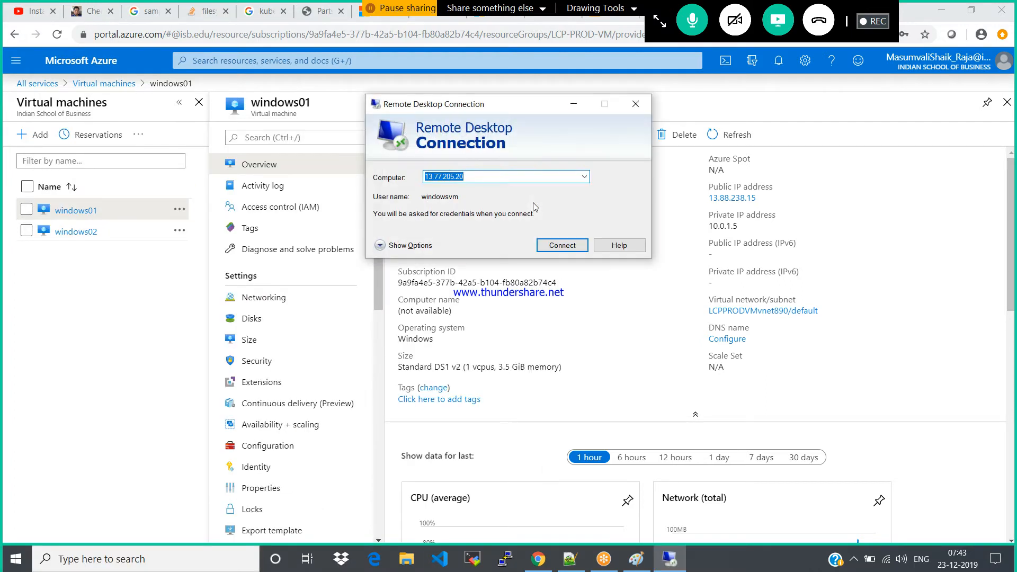
pyautogui.hotkey('ctrl', 'v')
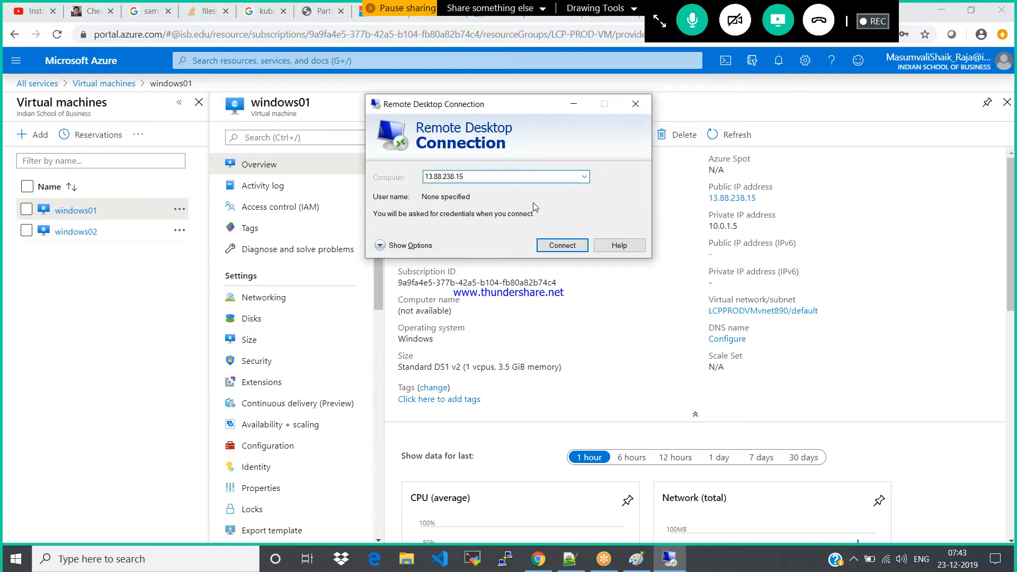
pyautogui.press('Return')
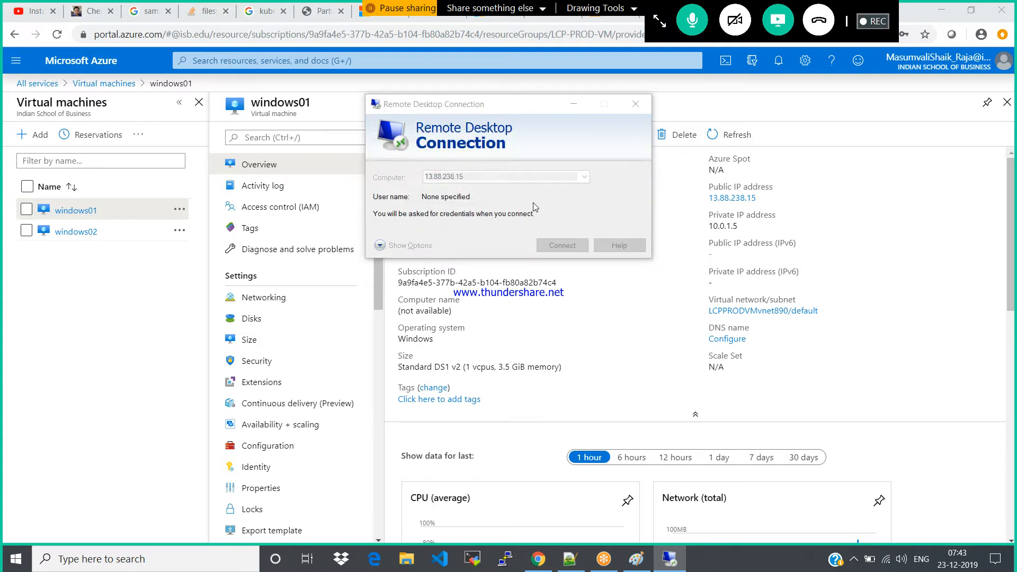
# Sign in to the remote session as windows with the account password and accept the unverified certificate
pyautogui.write('windows')
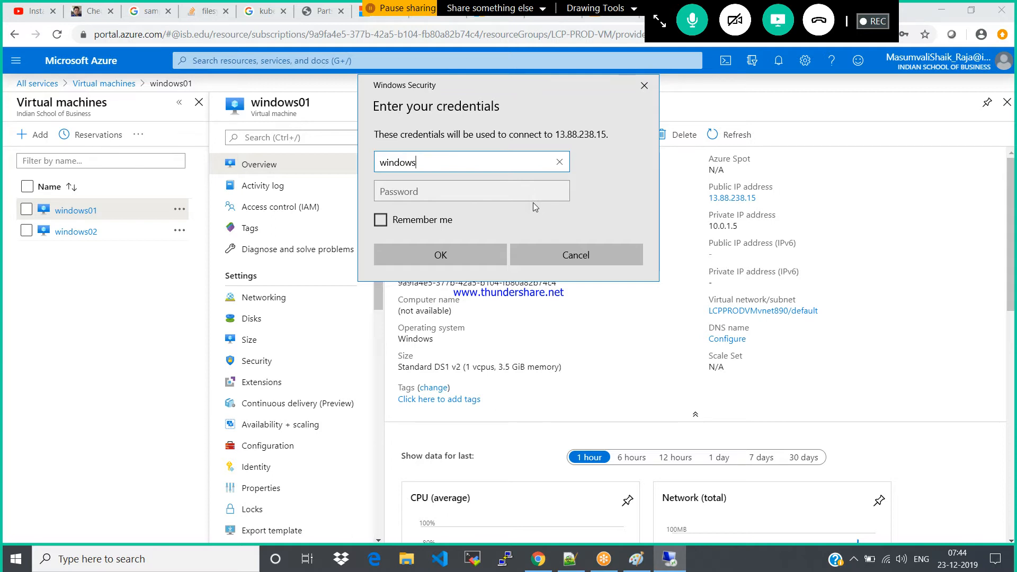
pyautogui.press('Tab')
pyautogui.write('***********')
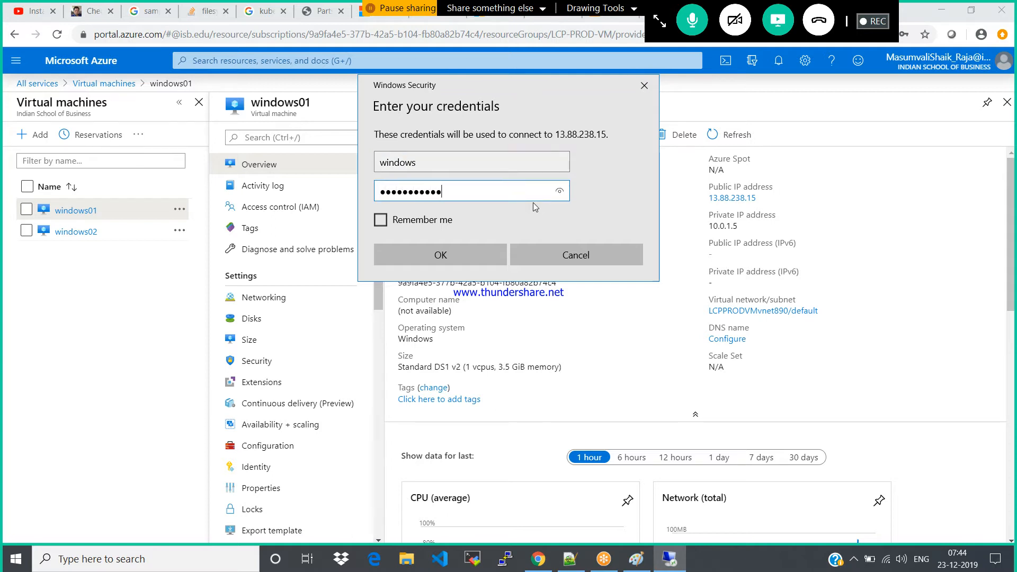
pyautogui.press('Return')
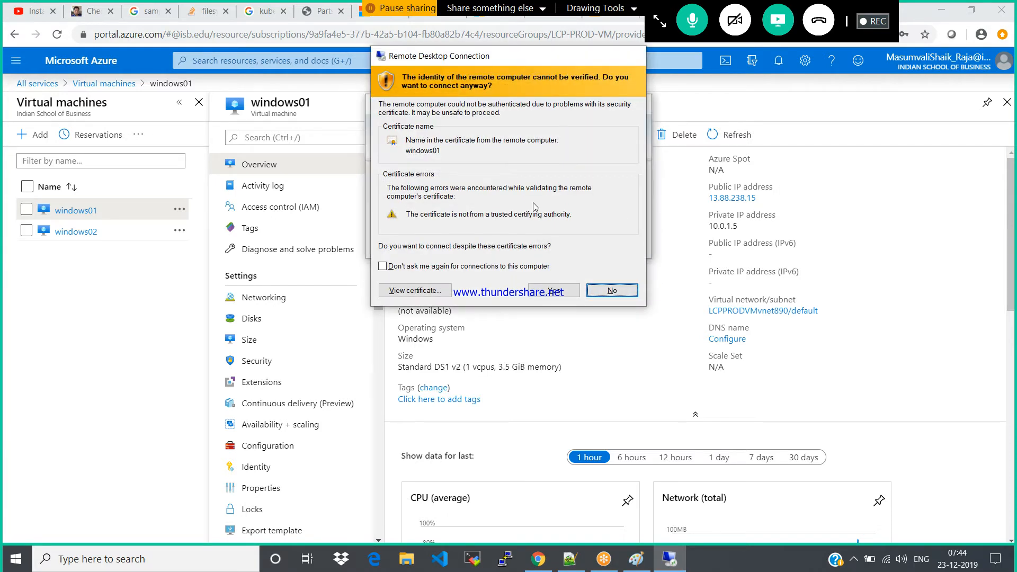
pyautogui.press('y')
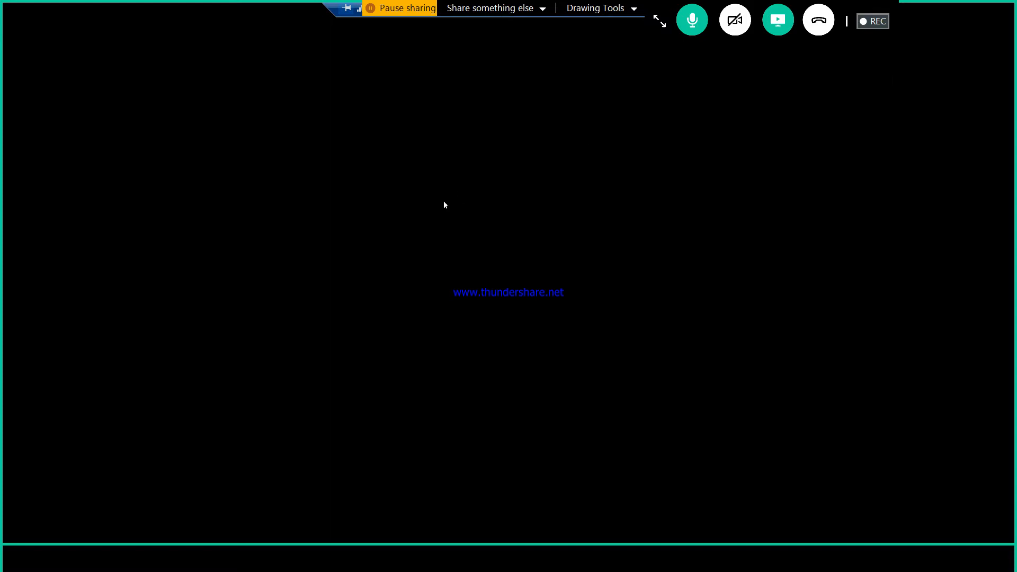
# Move the meeting toolbar clear of the remote session's connection bar and widen that bar to expose its window controls
pyautogui.click(871, 21)
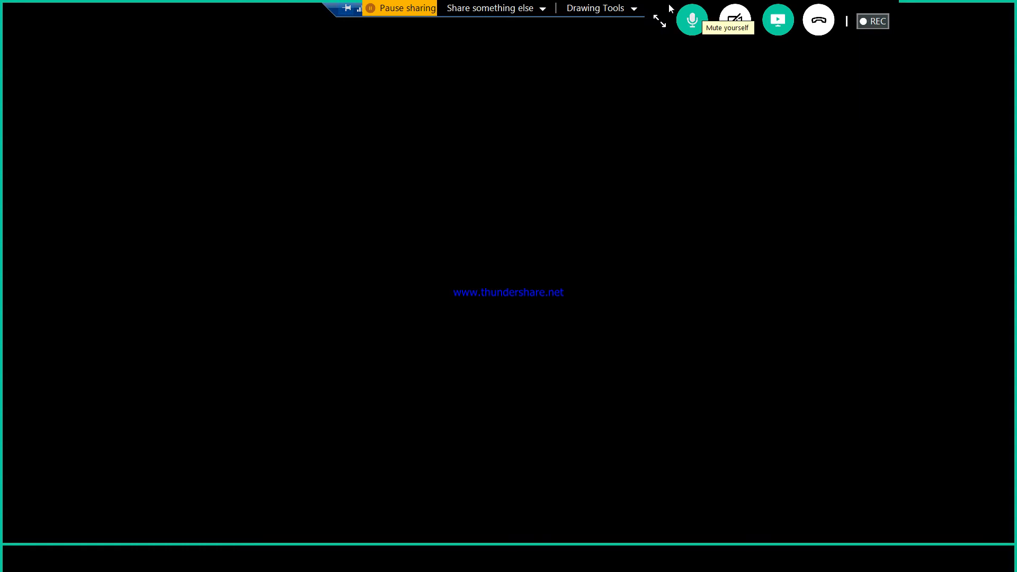
pyautogui.moveTo(660, 8); pyautogui.dragTo(973, 184)
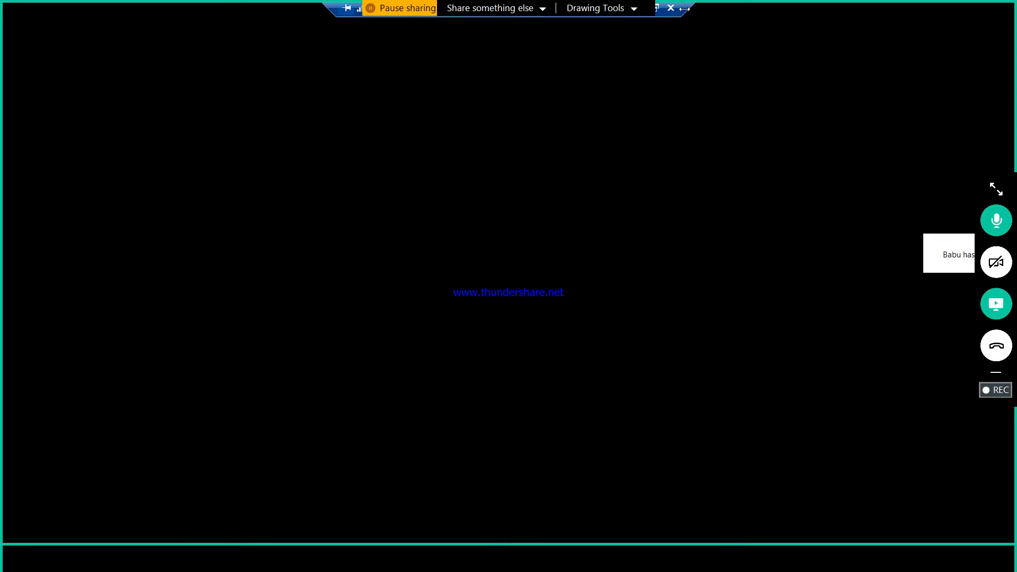
pyautogui.moveTo(687, 11); pyautogui.dragTo(726, 12)
# Check the windows01 overview in the portal while the remote desktop loads, and return to the remote session
pyautogui.click(680, 10)
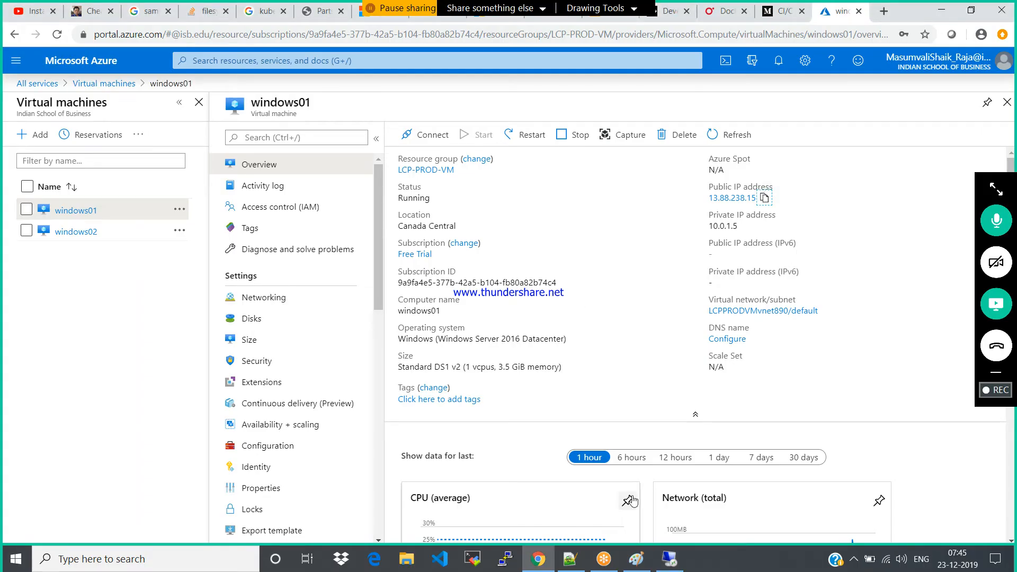
pyautogui.click(669, 559)
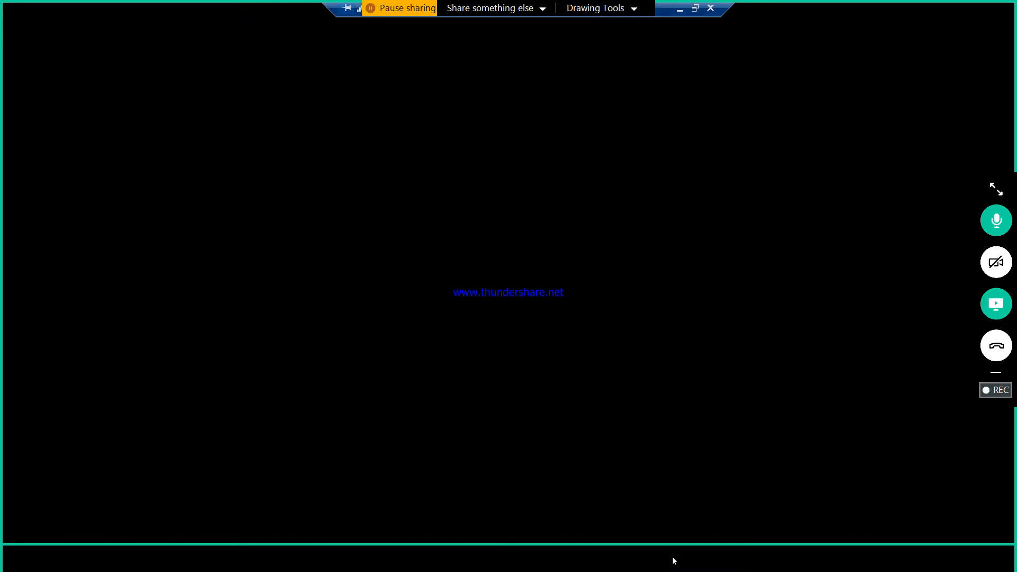
pyautogui.click(679, 8)
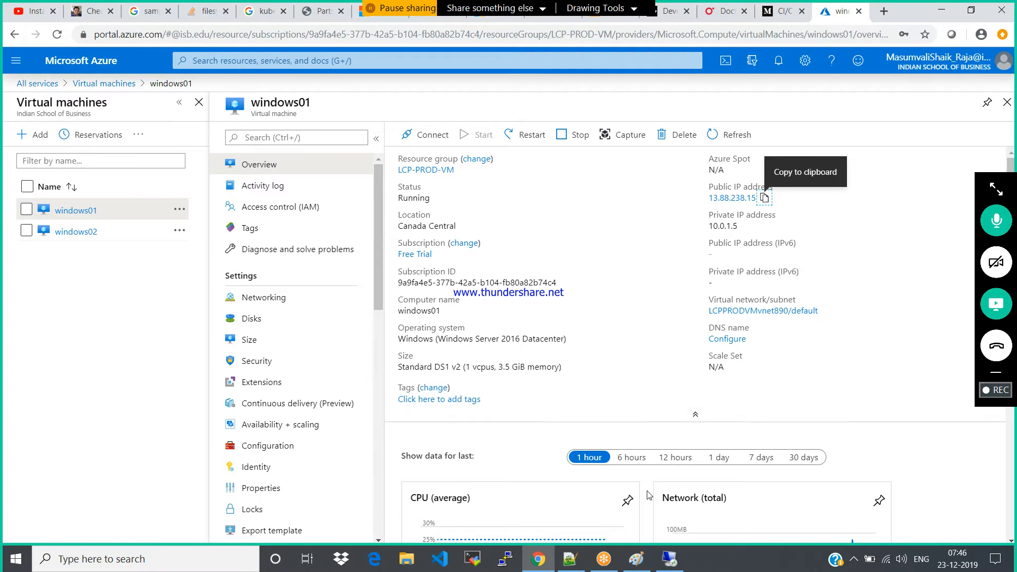
pyautogui.click(671, 566)
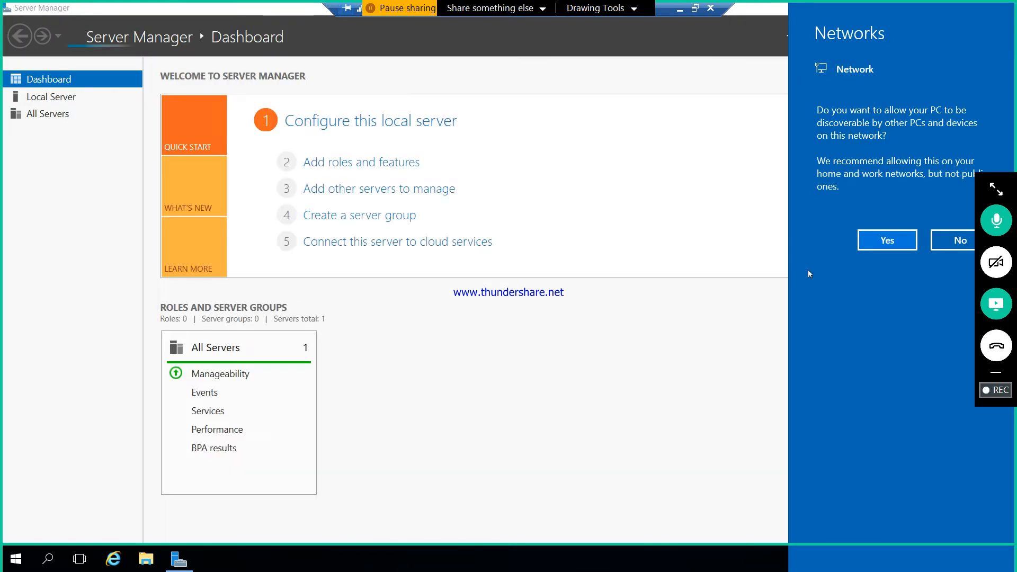
# Decline network discovery and set up a role-based installation on windows01 in the Add Roles and Features Wizard
pyautogui.click(956, 242)
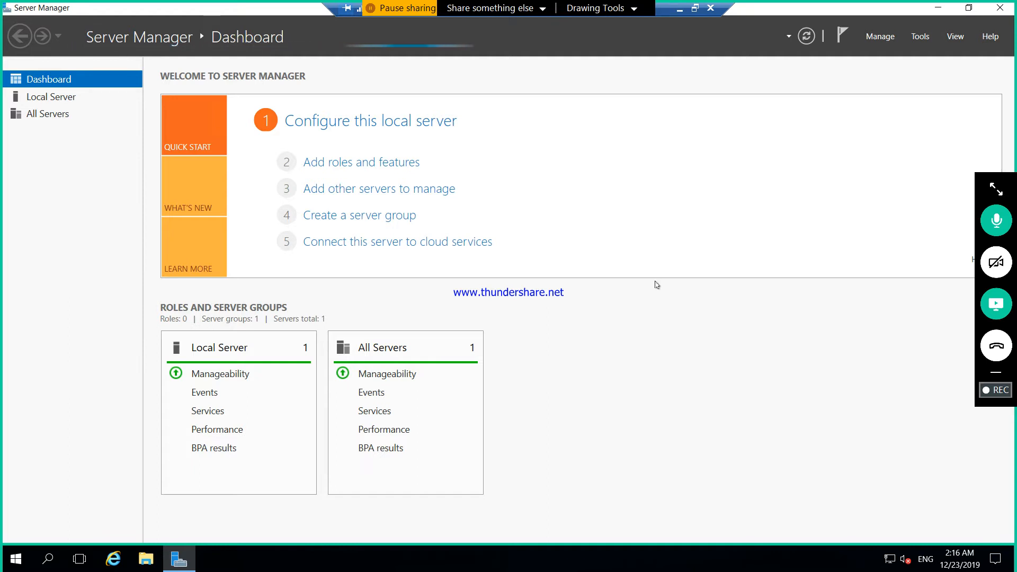
pyautogui.click(334, 163)
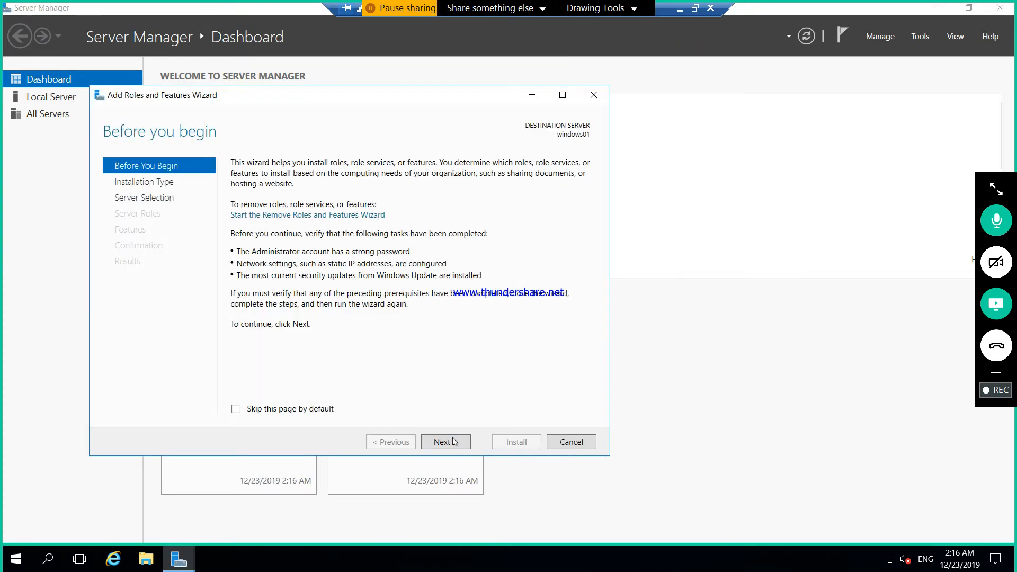
pyautogui.click(454, 442)
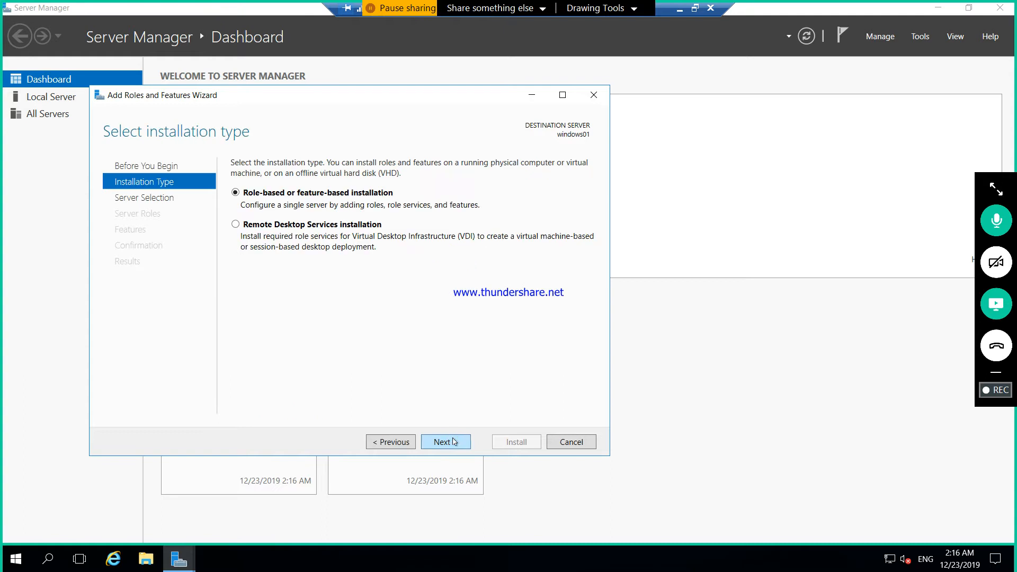
pyautogui.click(453, 442)
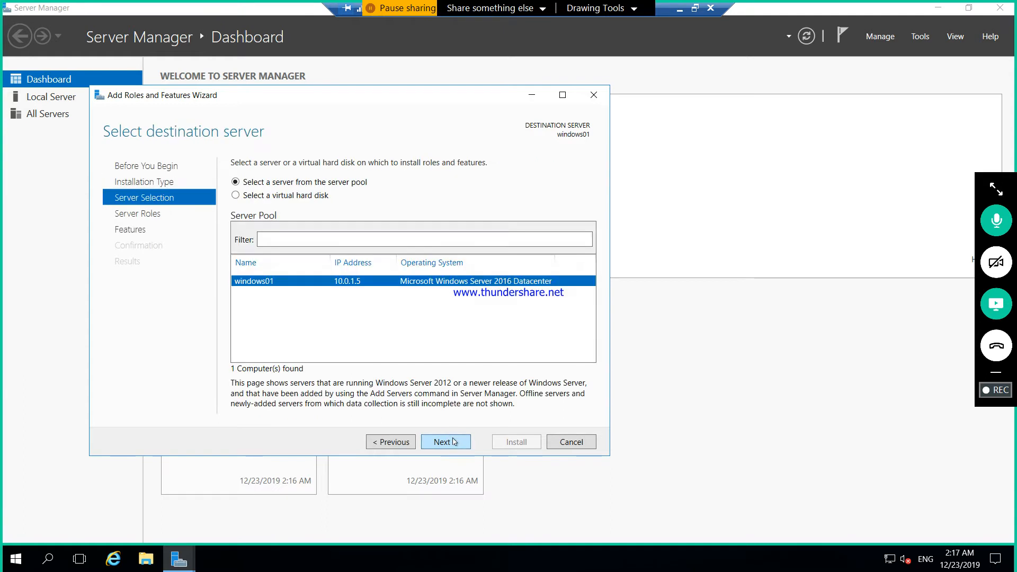
pyautogui.click(454, 442)
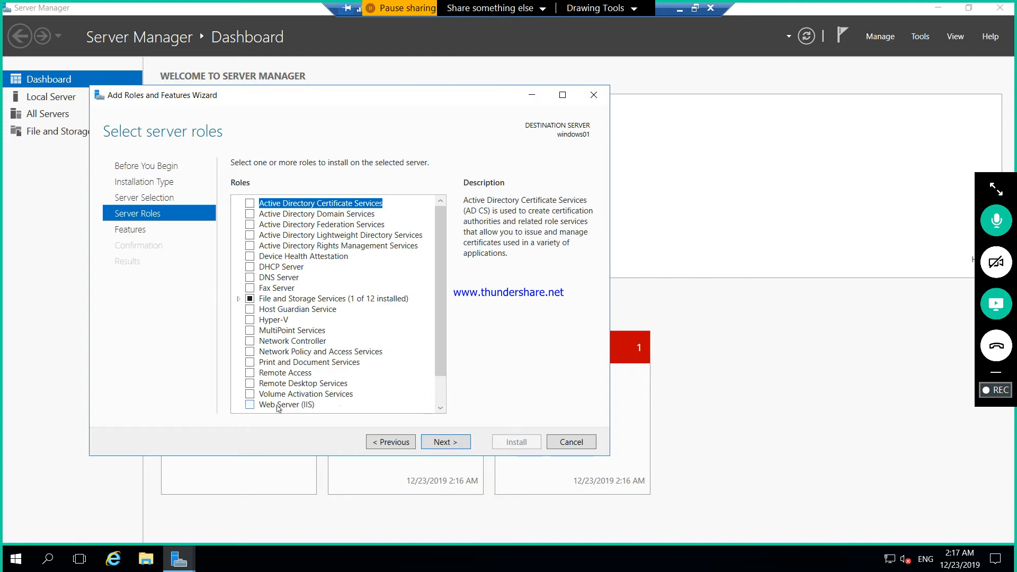
# Install the Web Server (IIS) role with its management tools, keeping the default features and role services
pyautogui.click(252, 406)
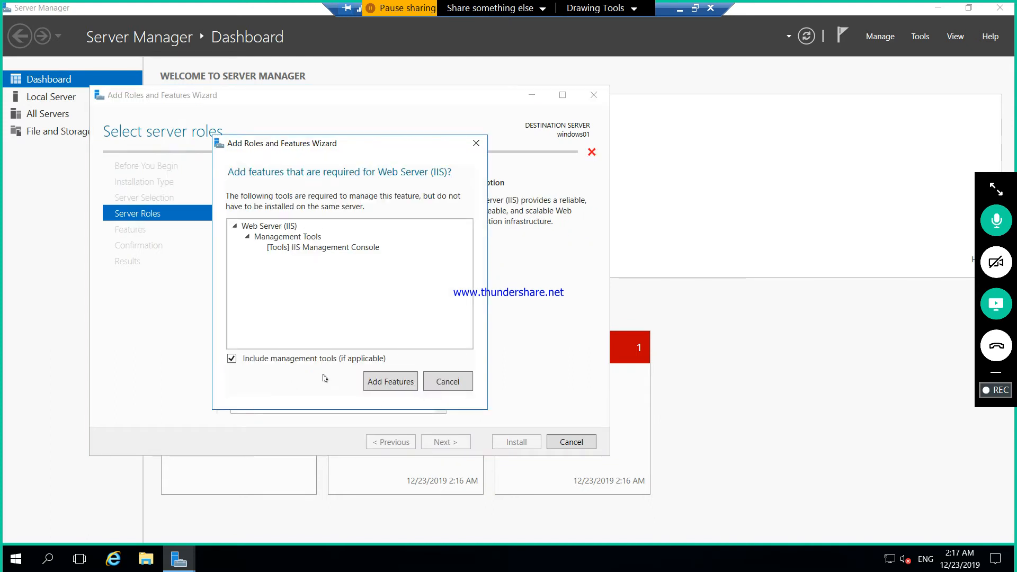
pyautogui.click(386, 379)
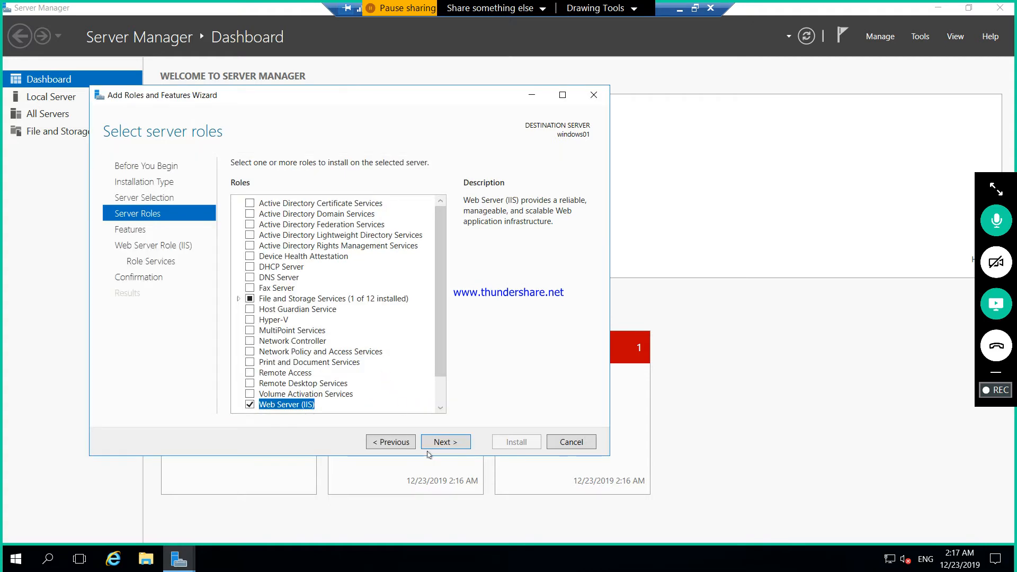
pyautogui.click(441, 441)
pyautogui.click(442, 440)
pyautogui.click(442, 441)
pyautogui.click(441, 441)
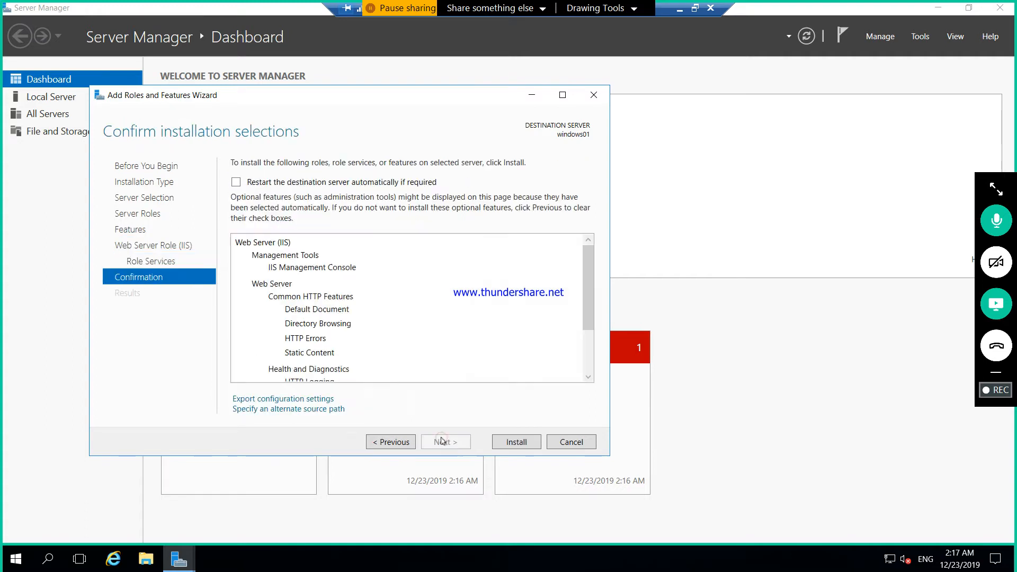
pyautogui.click(503, 443)
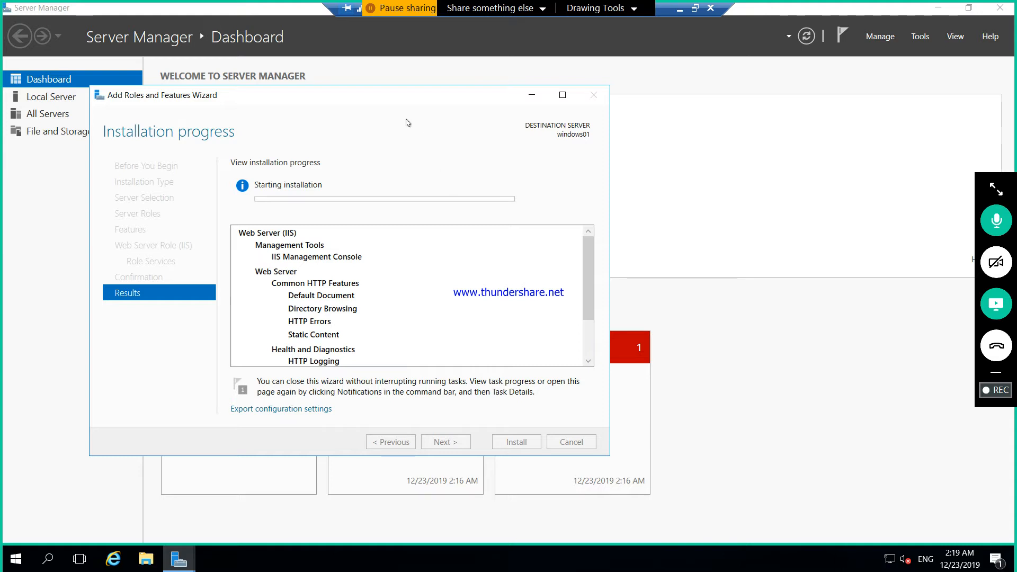
# Move the installation progress window aside and minimize the remote session to return to the Azure portal
pyautogui.moveTo(387, 96); pyautogui.dragTo(602, 70)
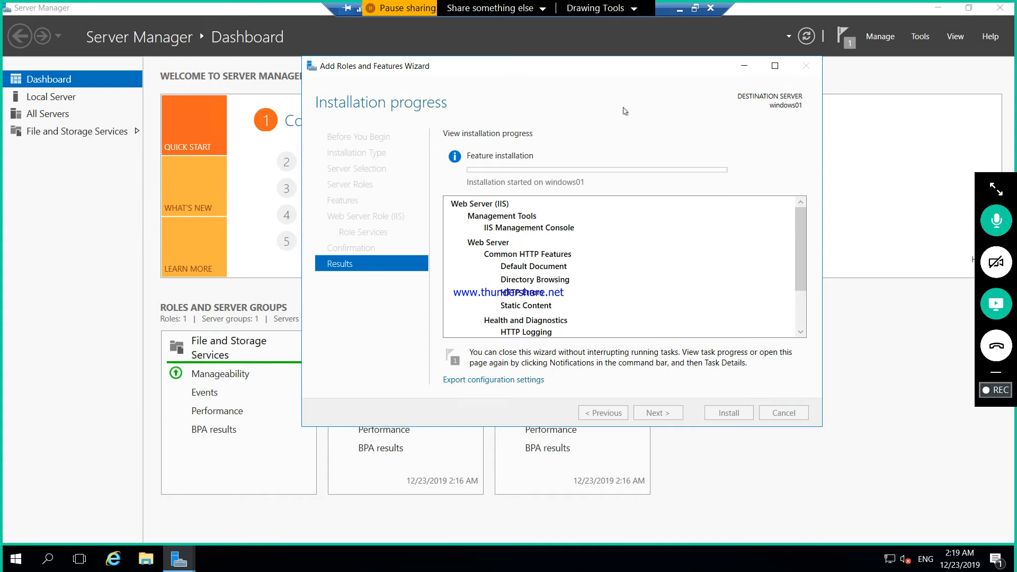
pyautogui.click(680, 8)
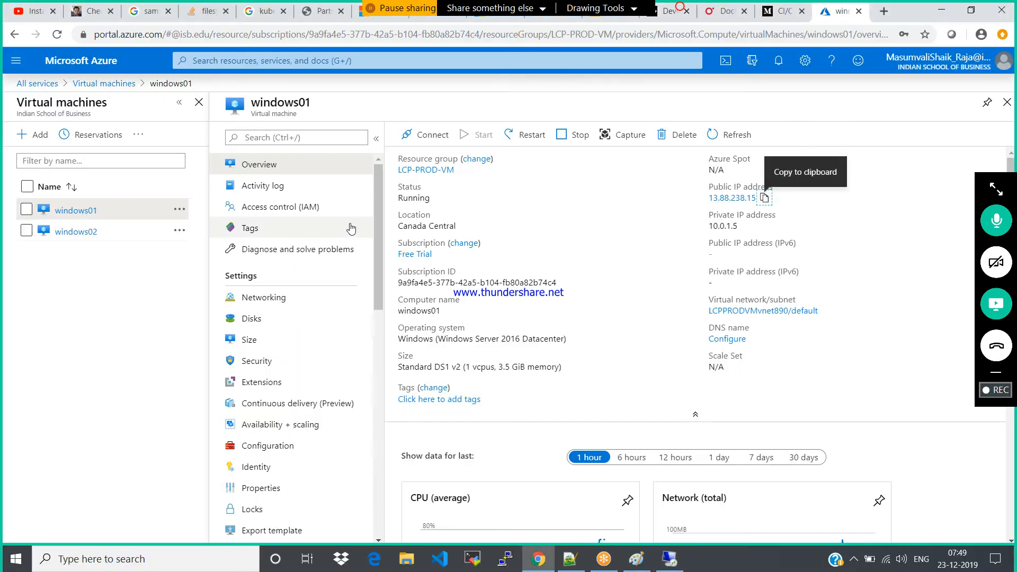
# Close the windows01 details, open the windows02 virtual machine's overview, and launch Remote Desktop Connection
pyautogui.click(1006, 104)
pyautogui.click(77, 265)
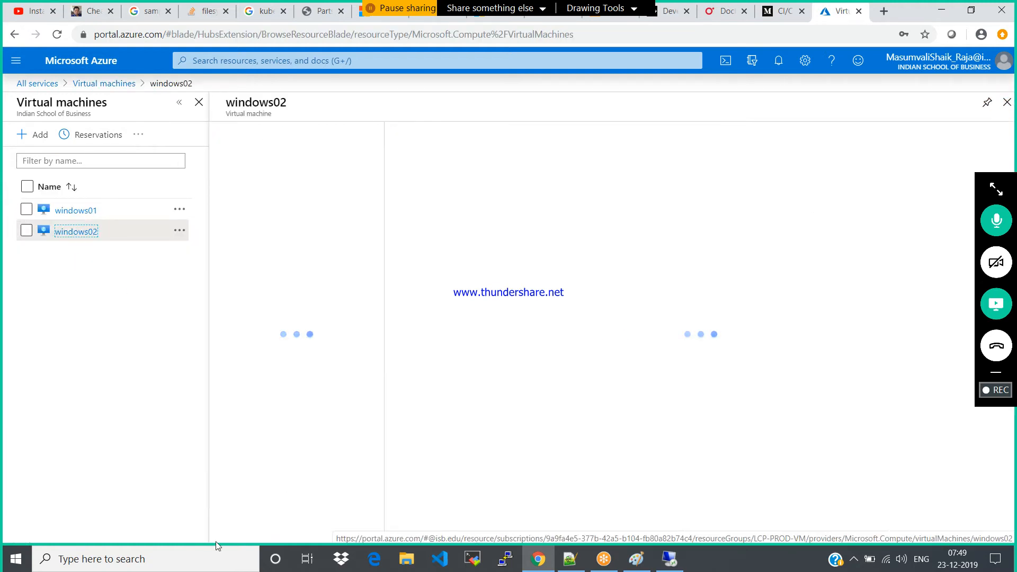
pyautogui.click(174, 563)
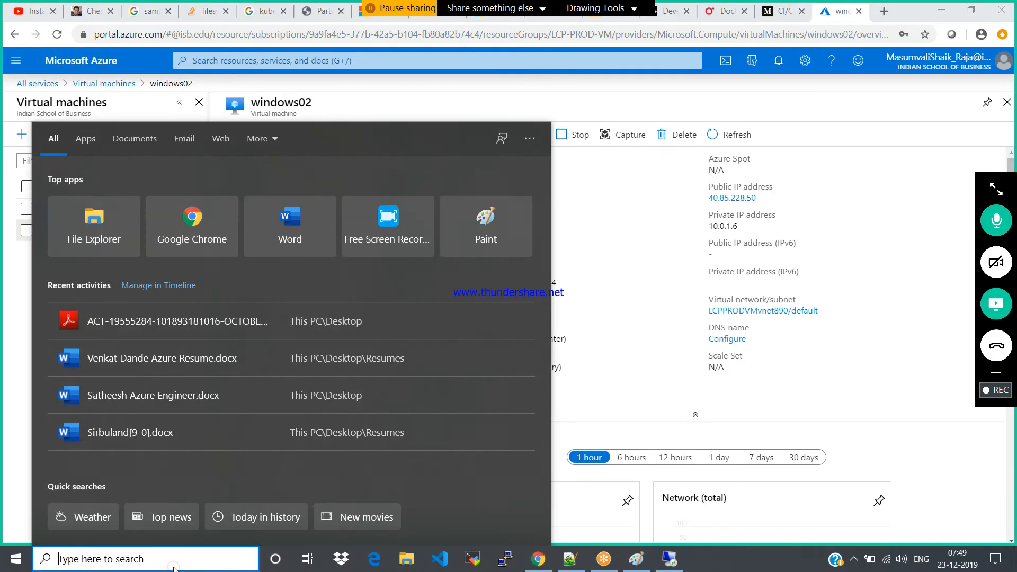
pyautogui.write('mst')
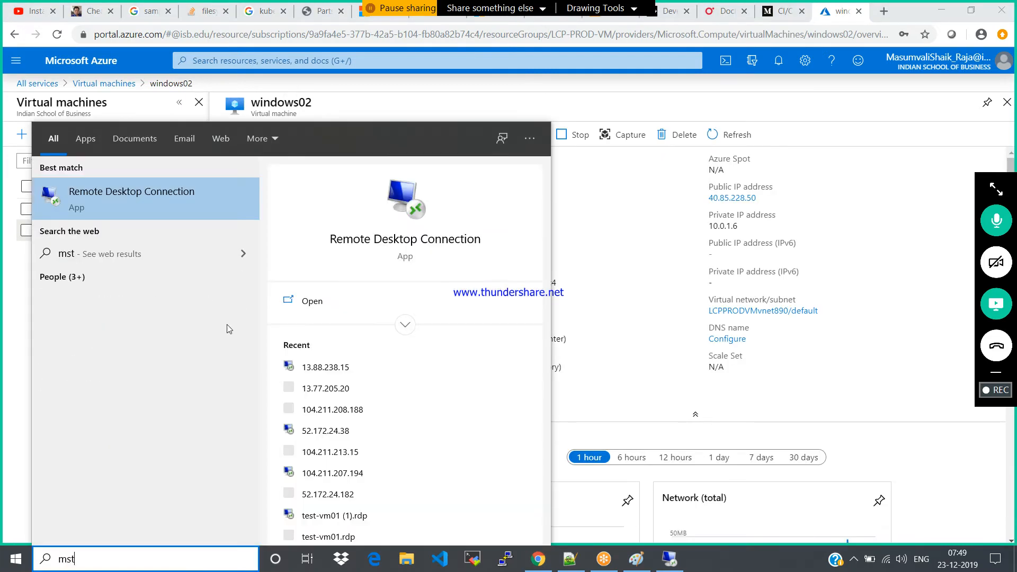
pyautogui.click(207, 198)
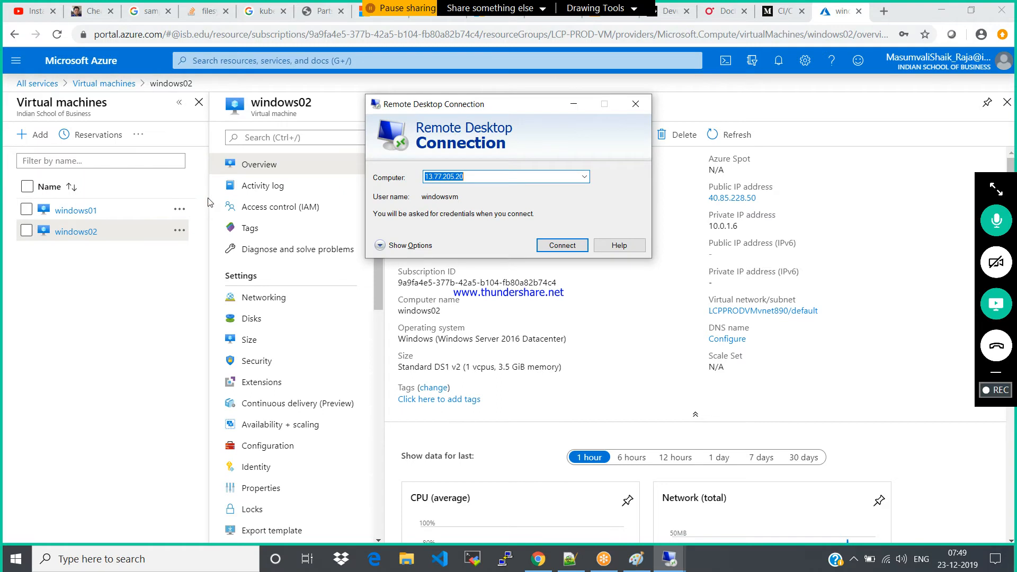
# Start a remote desktop connection to windows02's public IP address 40.85.228.50
pyautogui.write('40.85')
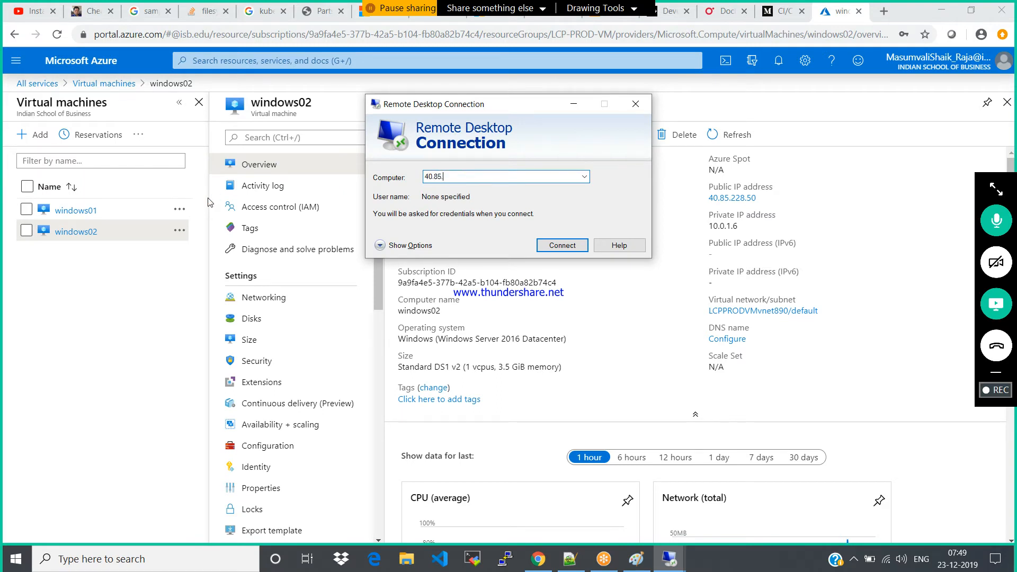
pyautogui.write('.228.50')
pyautogui.press('Return')
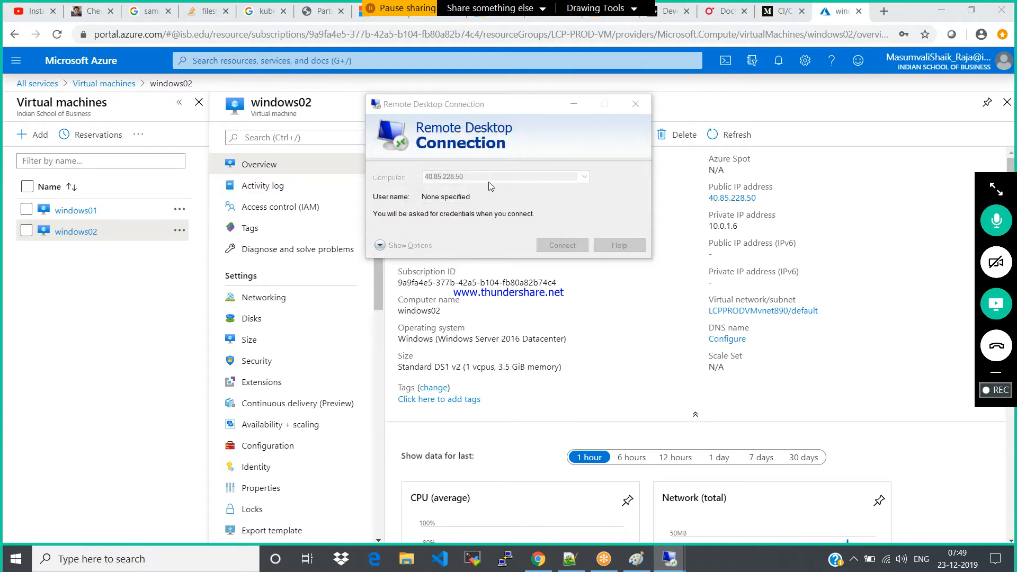
# Sign in to windows02 with the user name windows and the account password, and accept the connection
pyautogui.write('windowsq')
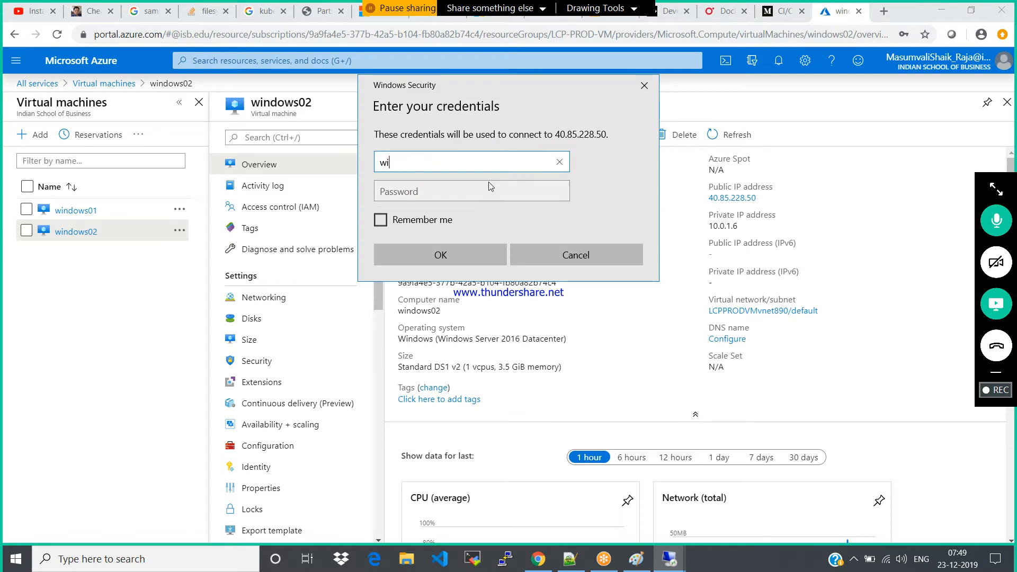
pyautogui.press('Tab')
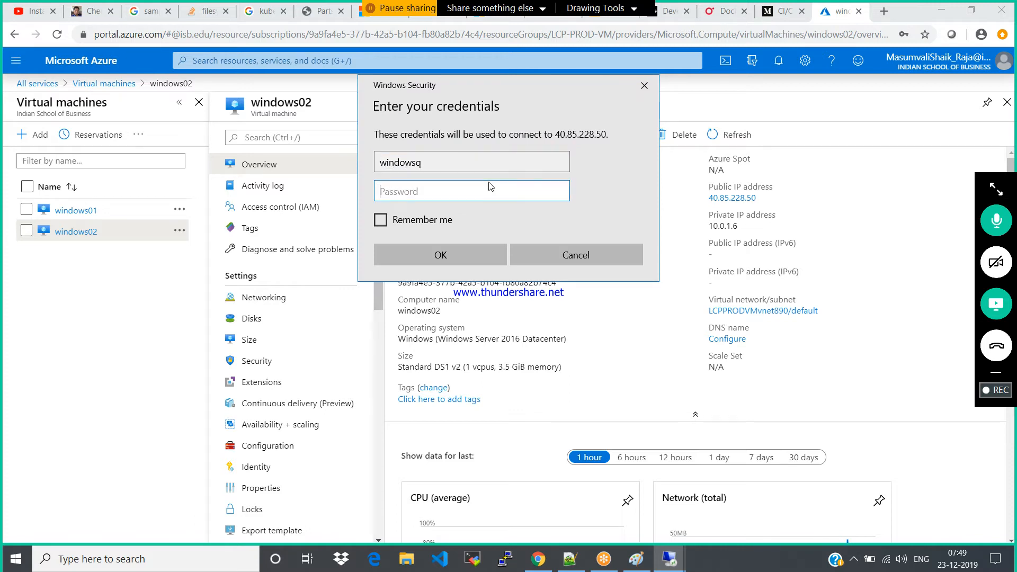
pyautogui.click(503, 166)
pyautogui.press('BackSpace')
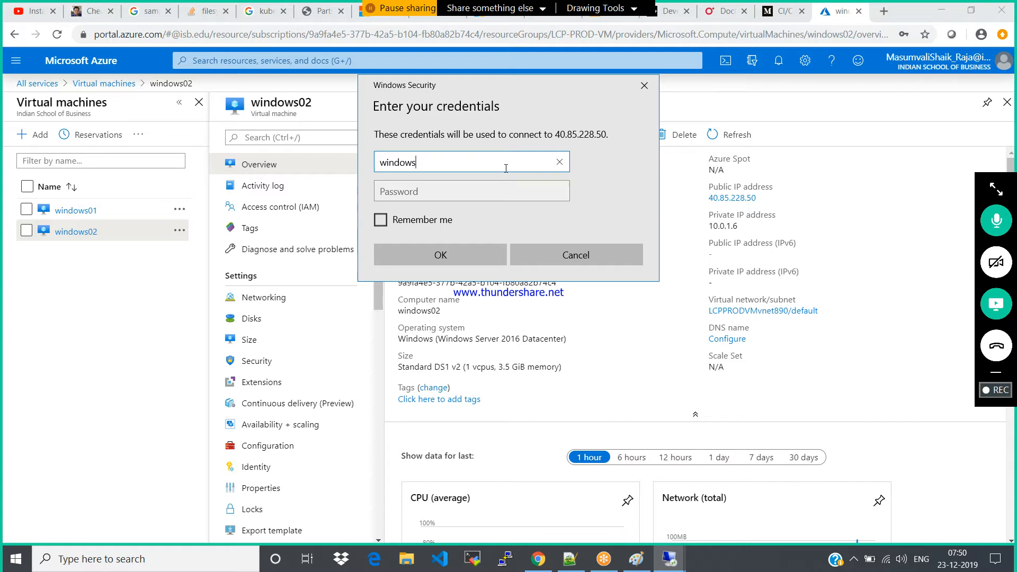
pyautogui.press('Tab')
pyautogui.write('••••••••••••••')
pyautogui.press('Return')
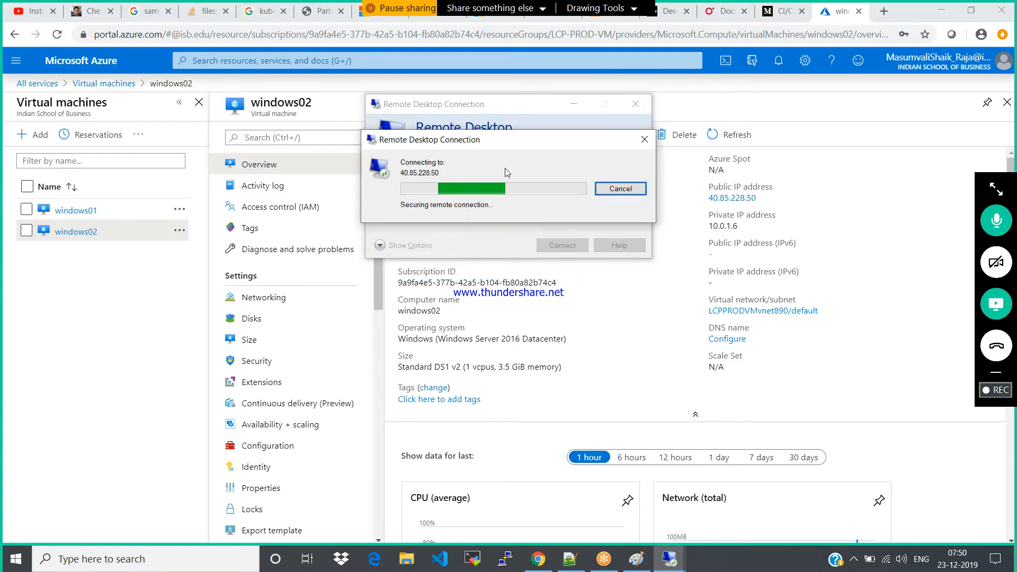
pyautogui.click(543, 286)
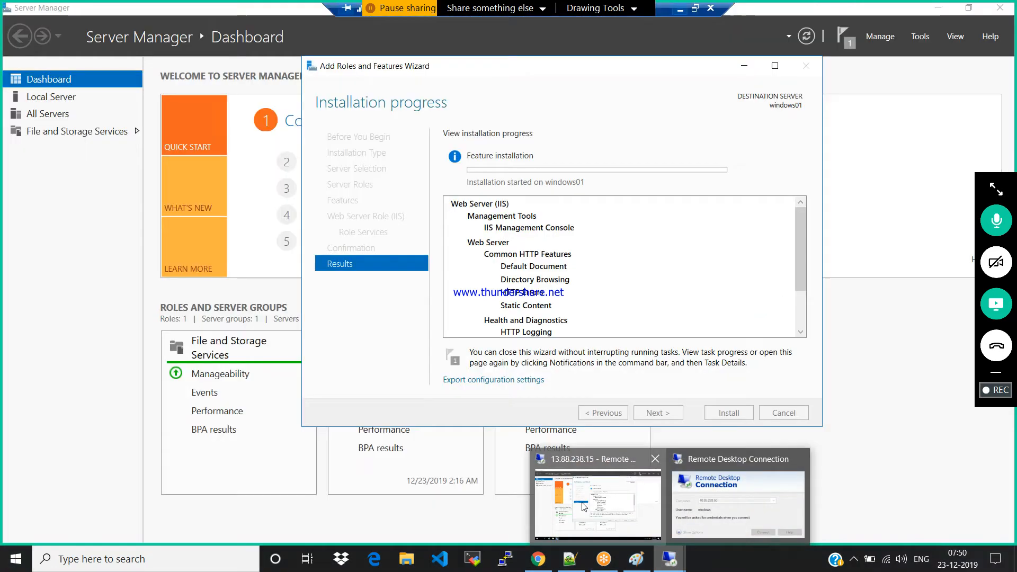
# Check the IIS installation progress in the windows01 session and the sign-in in the windows02 session
pyautogui.click(581, 502)
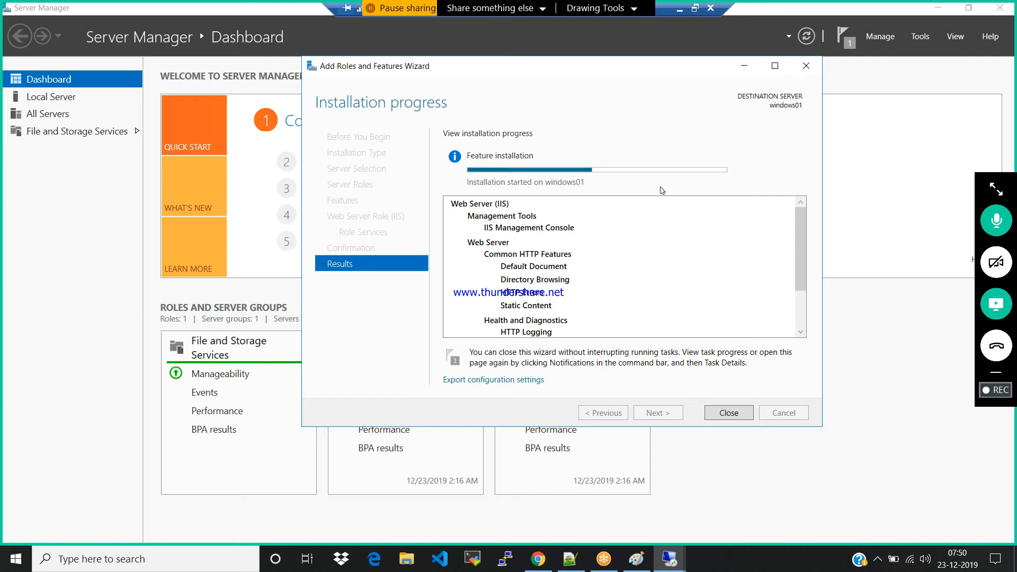
pyautogui.moveTo(658, 562)
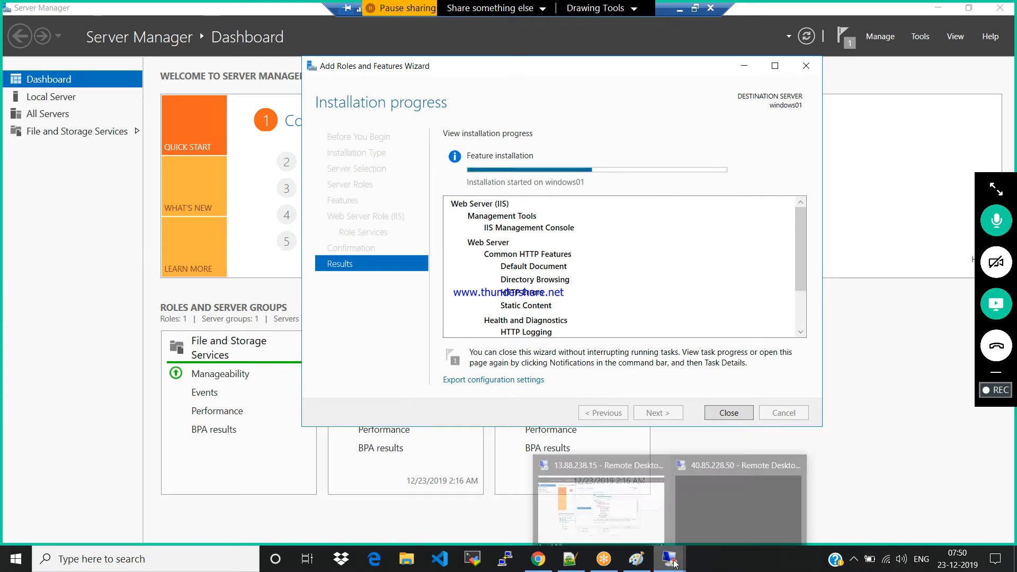
pyautogui.click(732, 513)
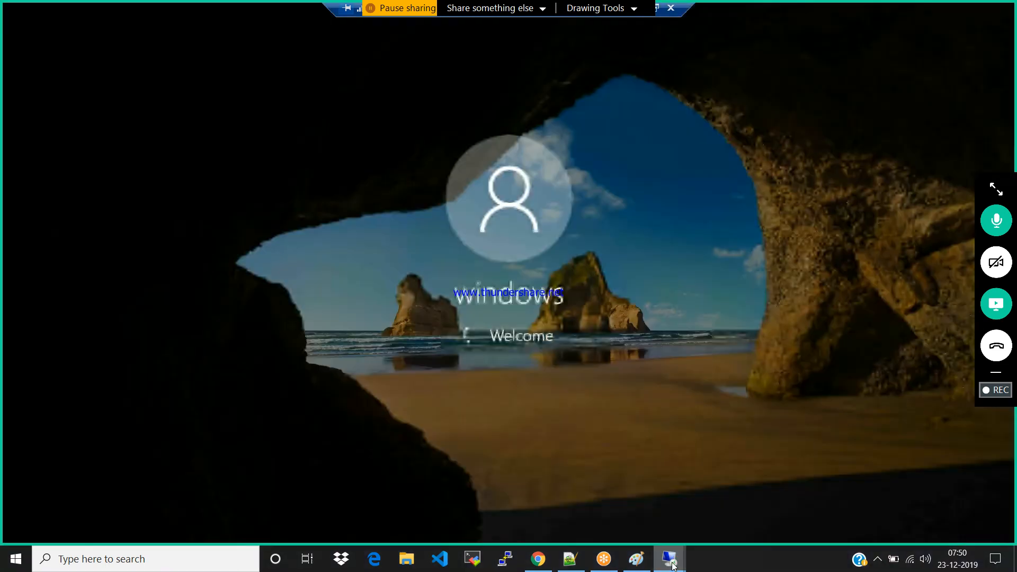
# Return to the windows01 session and close the finished Add Roles and Features Wizard and Server Manager
pyautogui.moveTo(669, 559)
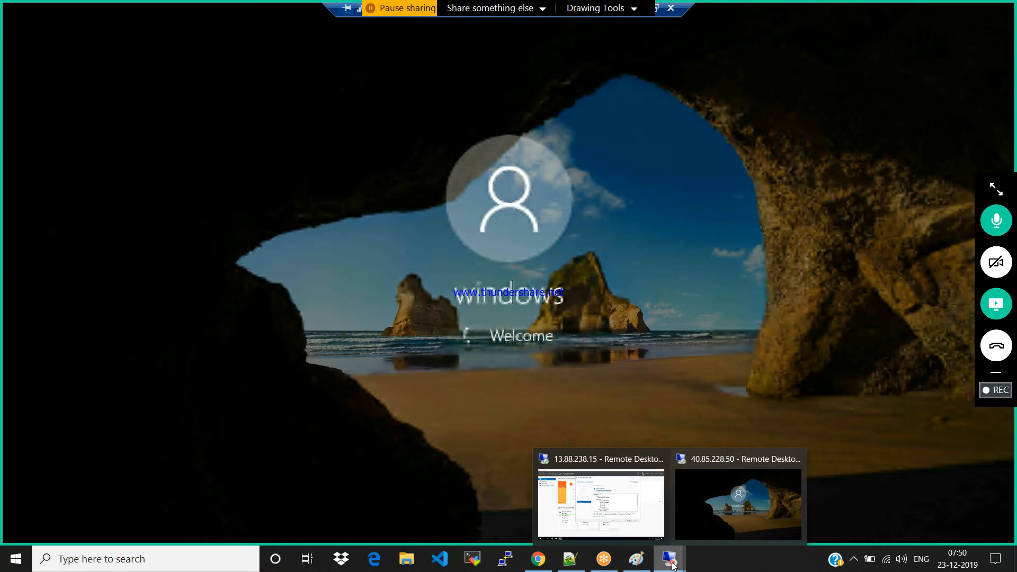
pyautogui.click(592, 504)
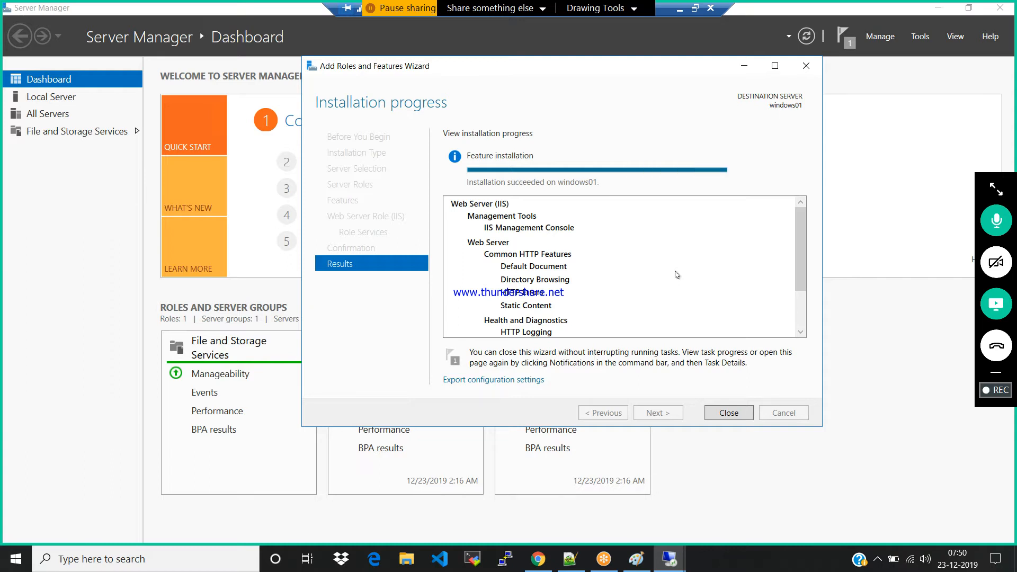
pyautogui.click(806, 66)
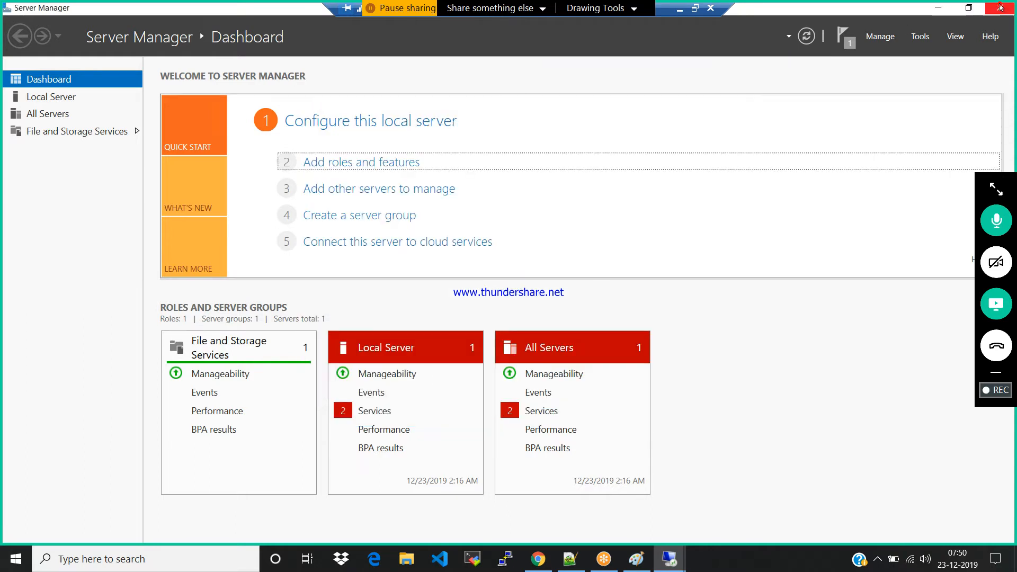
pyautogui.click(999, 6)
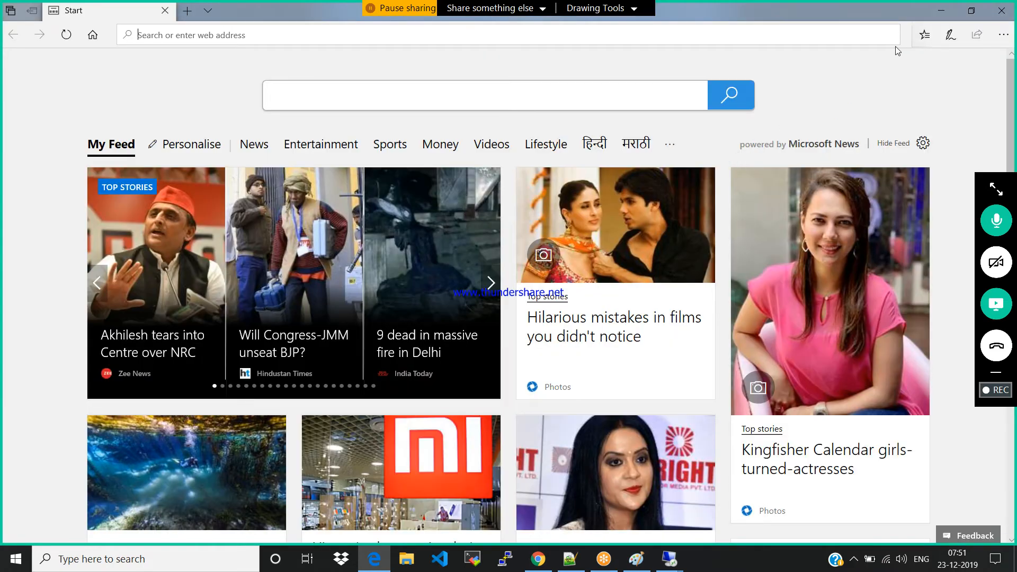
pyautogui.click(940, 12)
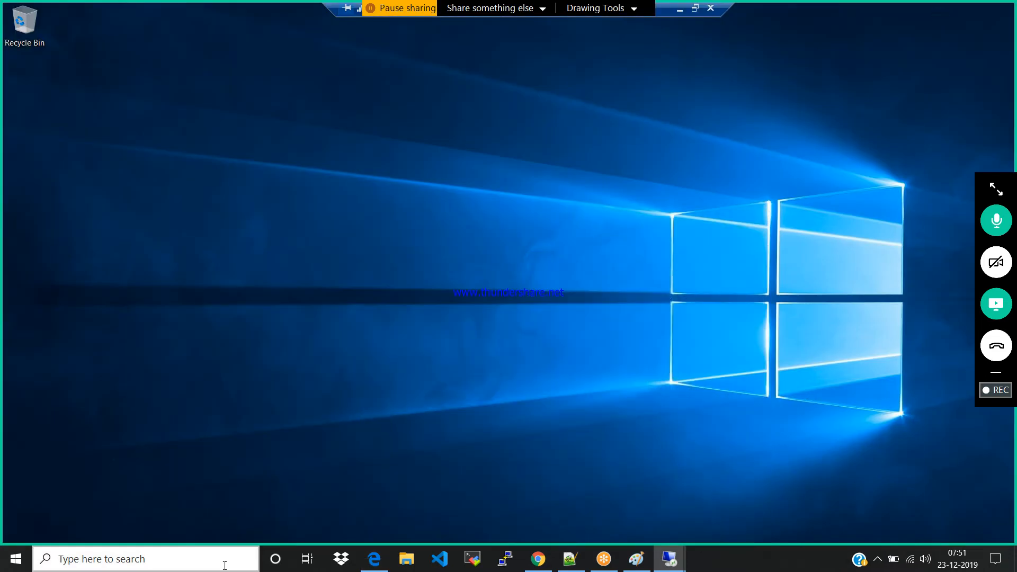
pyautogui.click(16, 561)
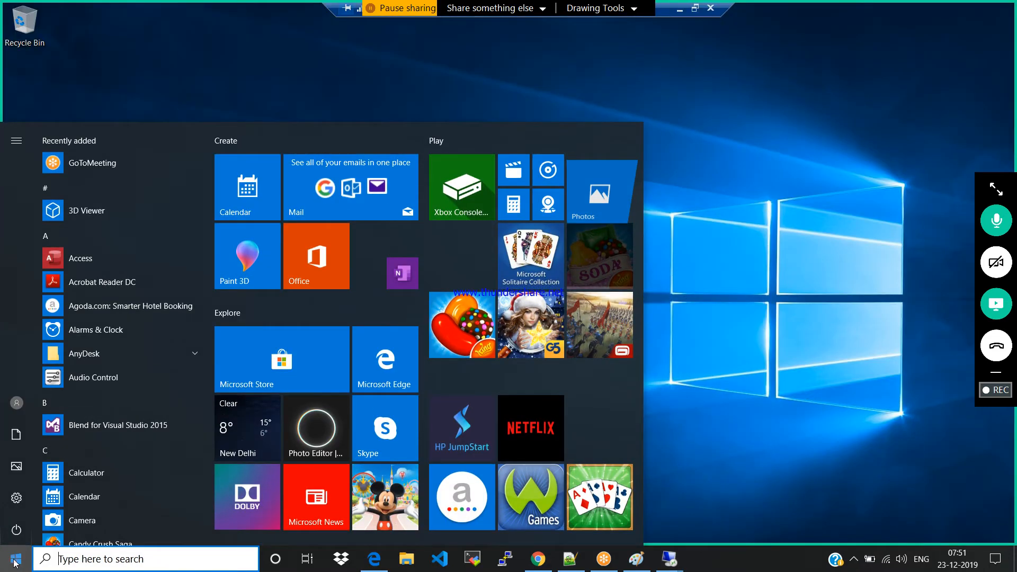
pyautogui.click(15, 561)
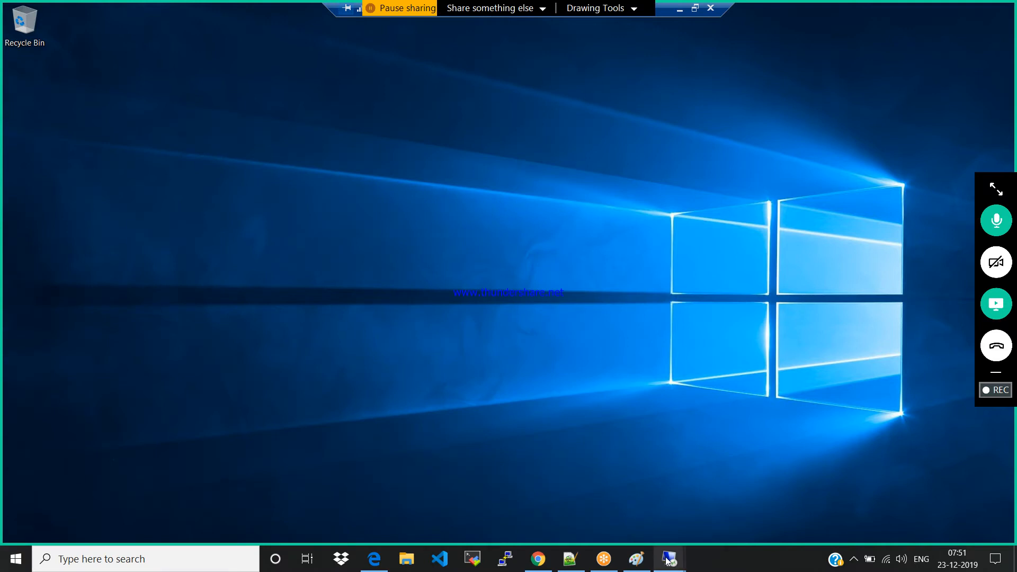
pyautogui.moveTo(669, 559)
pyautogui.click(618, 511)
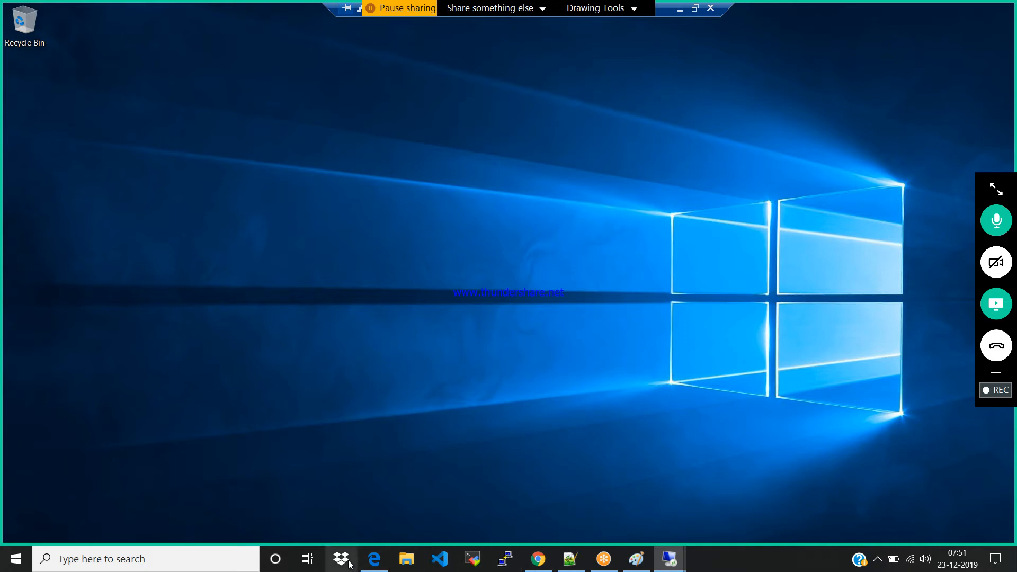
pyautogui.click(376, 558)
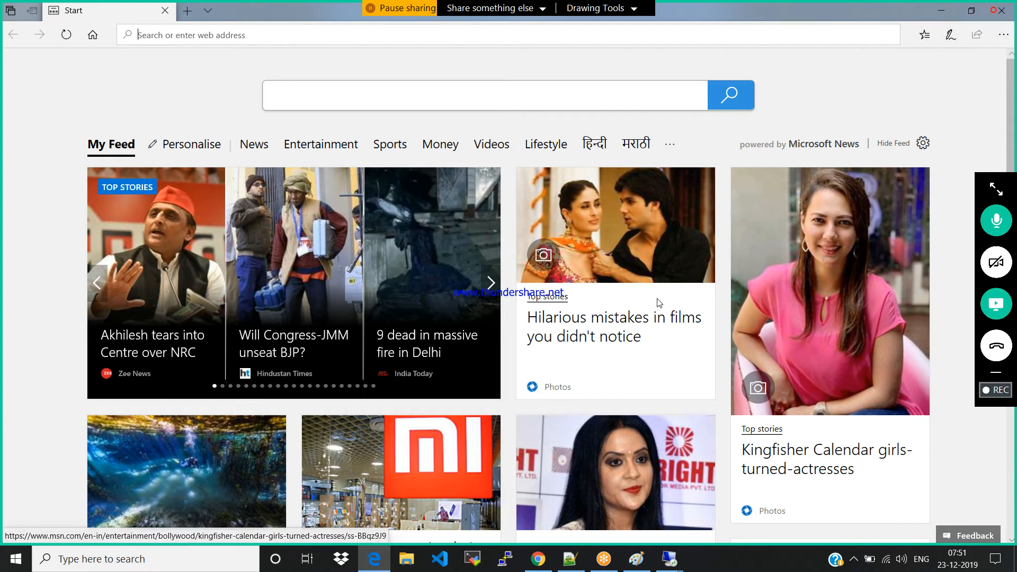
pyautogui.click(994, 10)
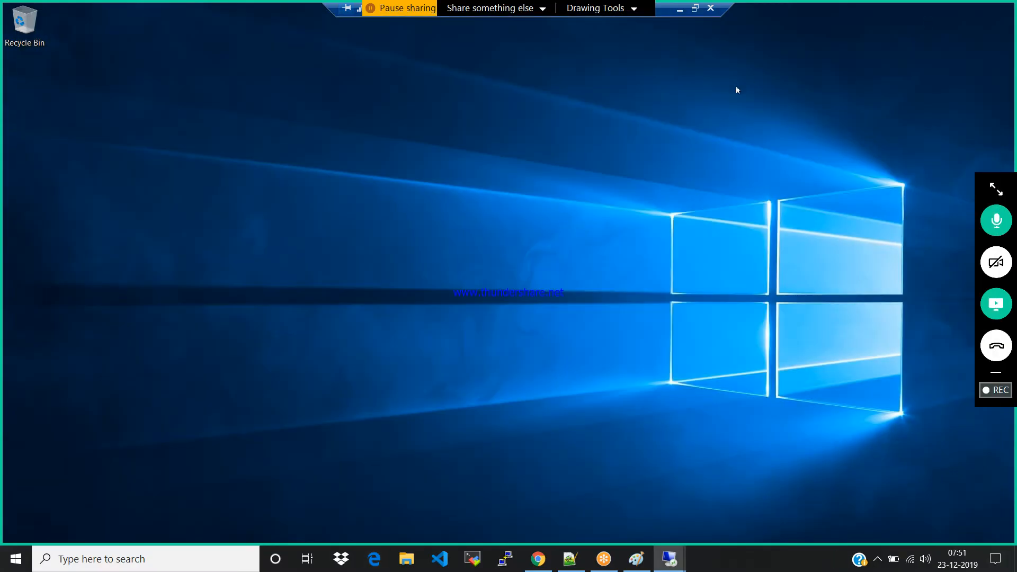
# Check the sign-in on the 40.85.228.50 remote session and return to the windows01 session
pyautogui.moveTo(674, 548)
pyautogui.click(728, 508)
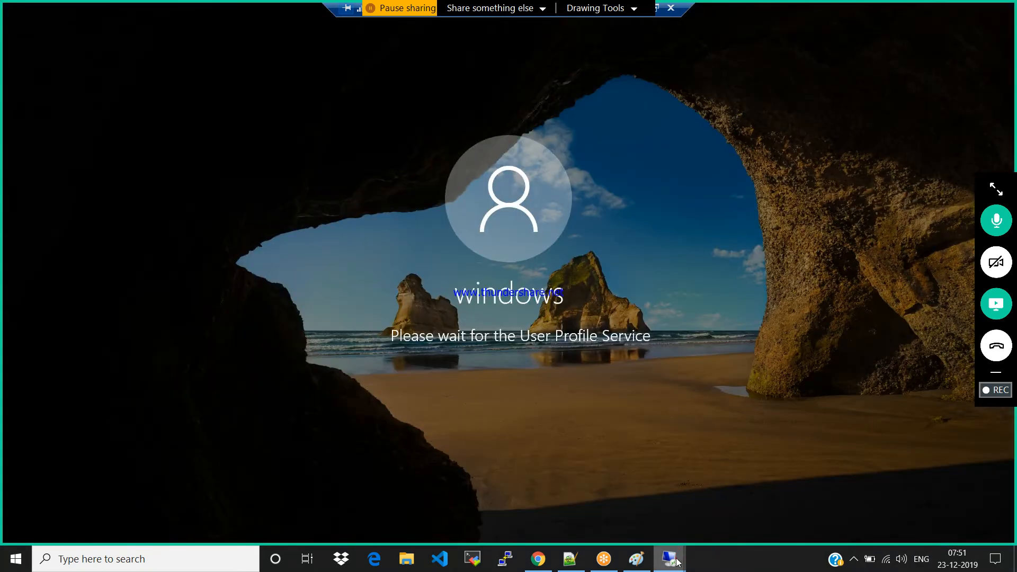
pyautogui.moveTo(670, 556)
pyautogui.click(608, 486)
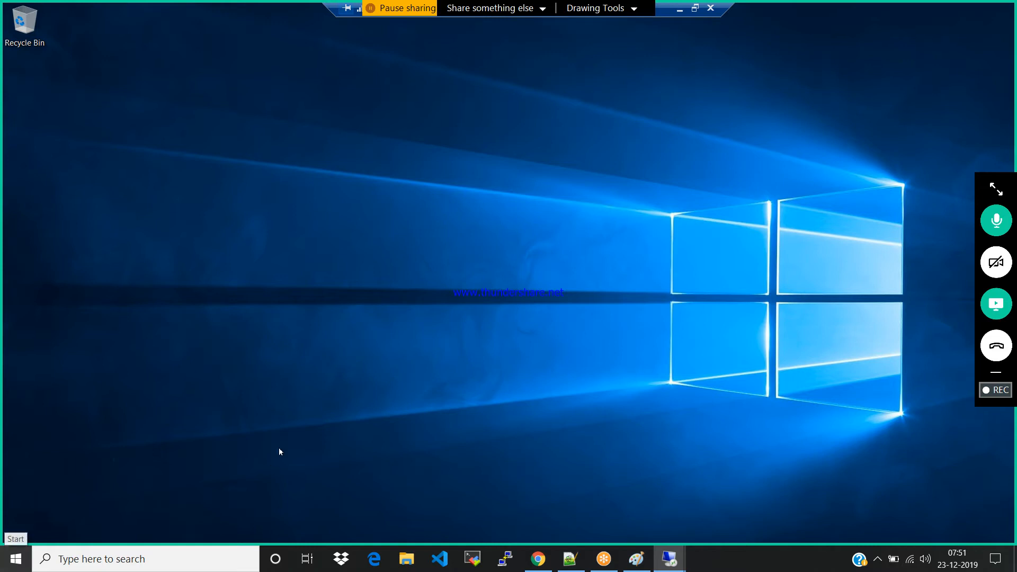
pyautogui.rightClick(558, 411)
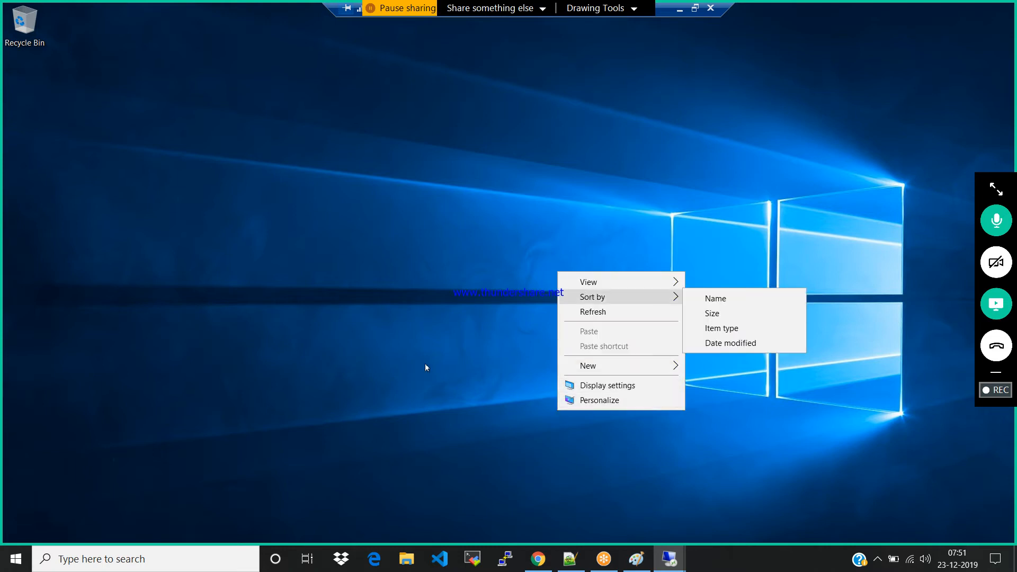
pyautogui.click(400, 510)
pyautogui.click(407, 557)
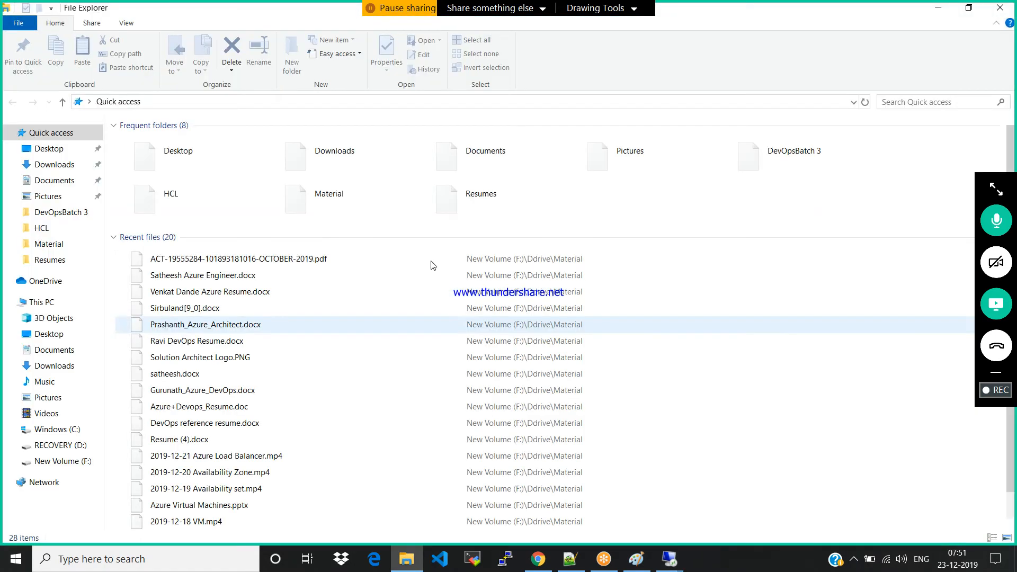
pyautogui.click(1000, 7)
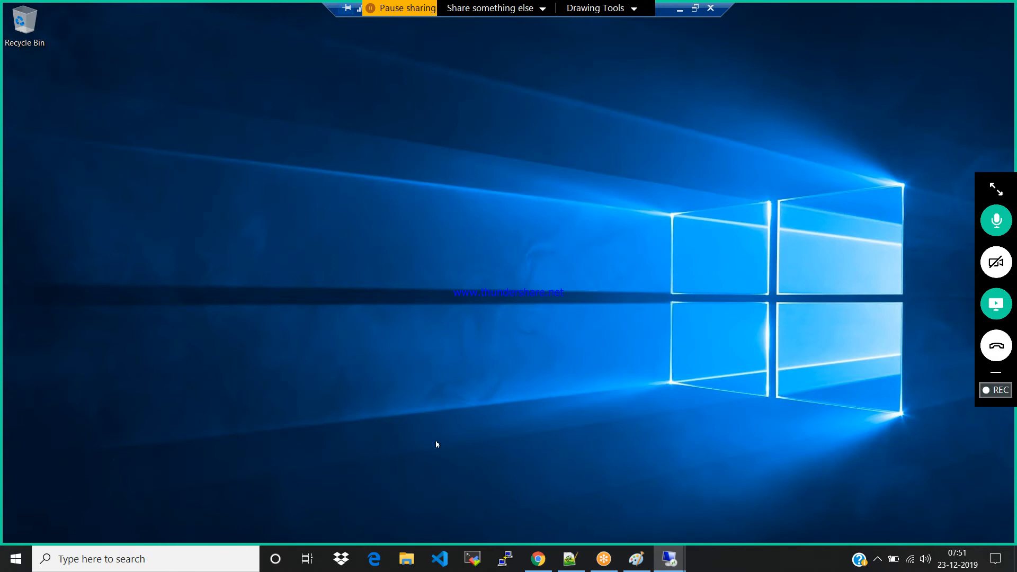
# Try to find Internet Explorer on windows01 by searching Windows for "ie" and "internet expl", and close the search
pyautogui.press('super')
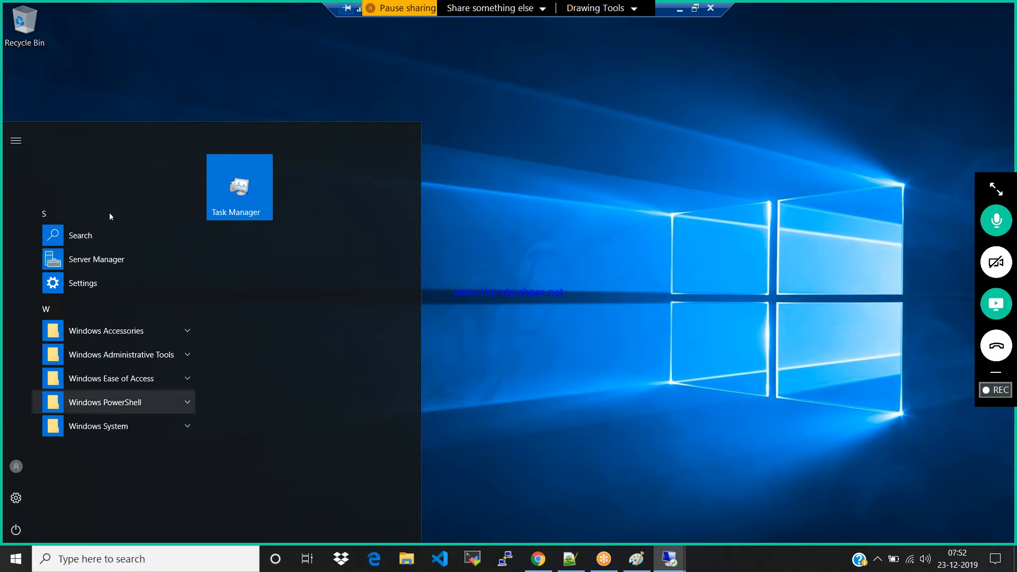
pyautogui.click(73, 238)
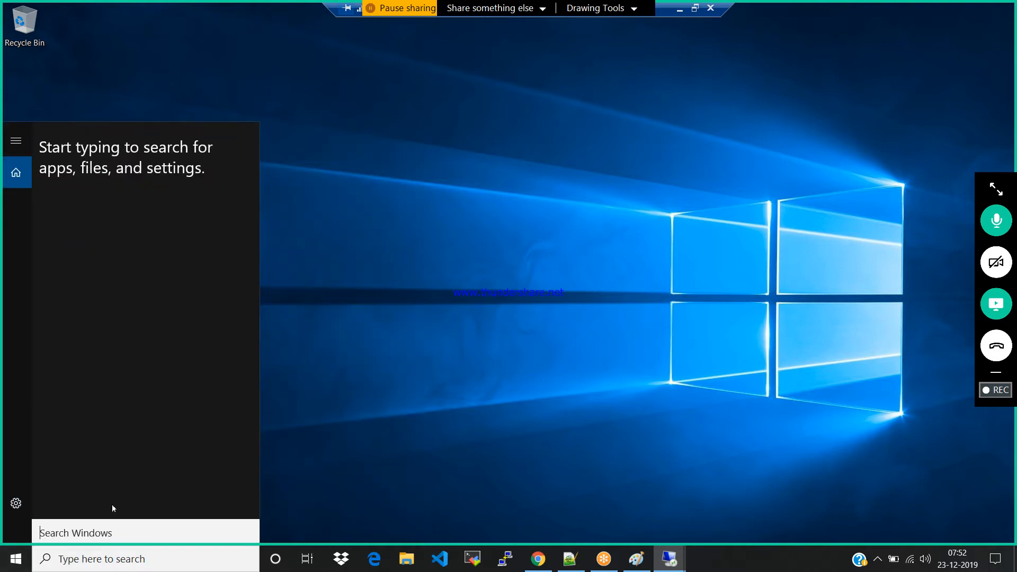
pyautogui.write('ie')
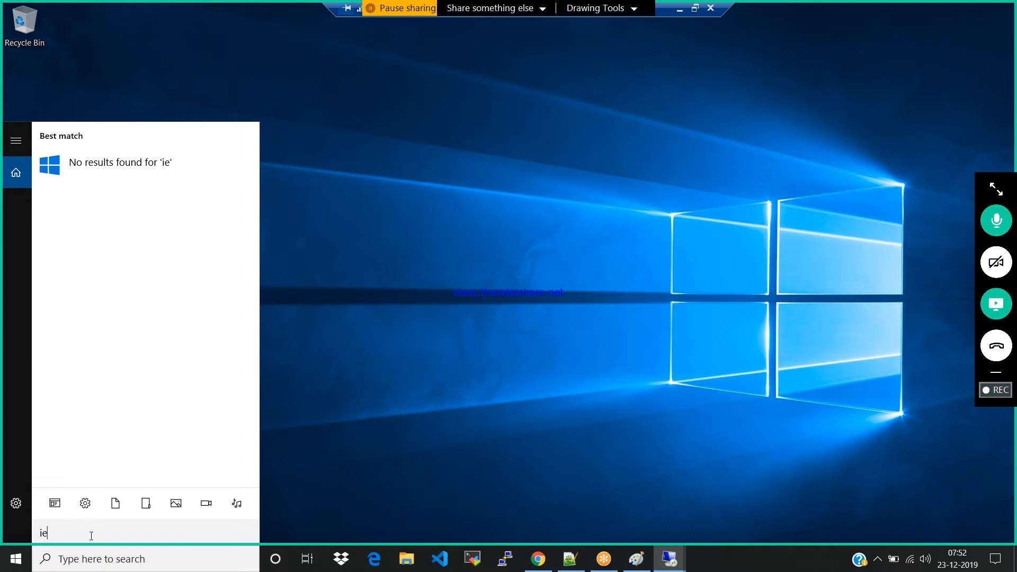
pyautogui.press('BackSpace')
pyautogui.press('BackSpace')
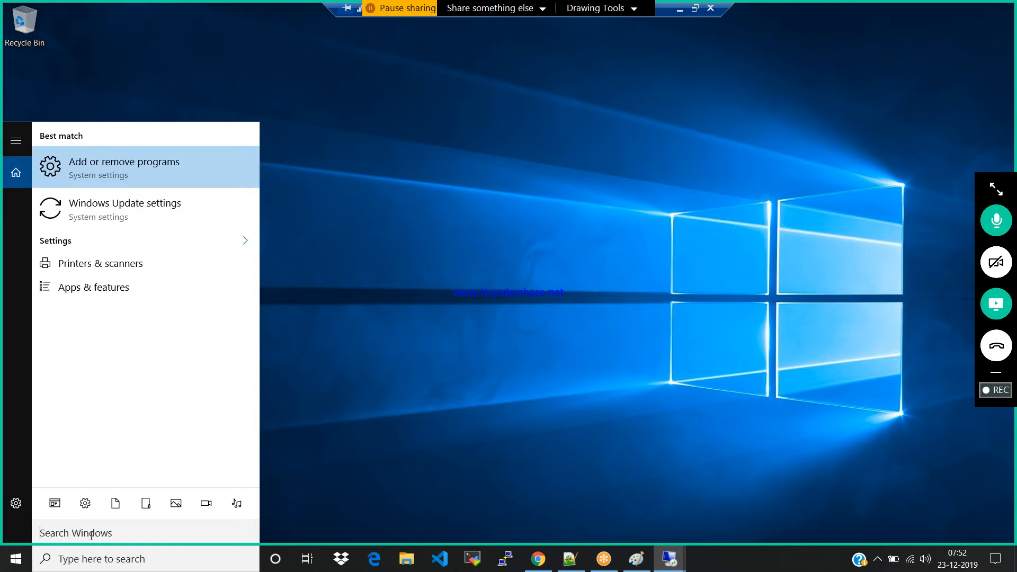
pyautogui.write('i')
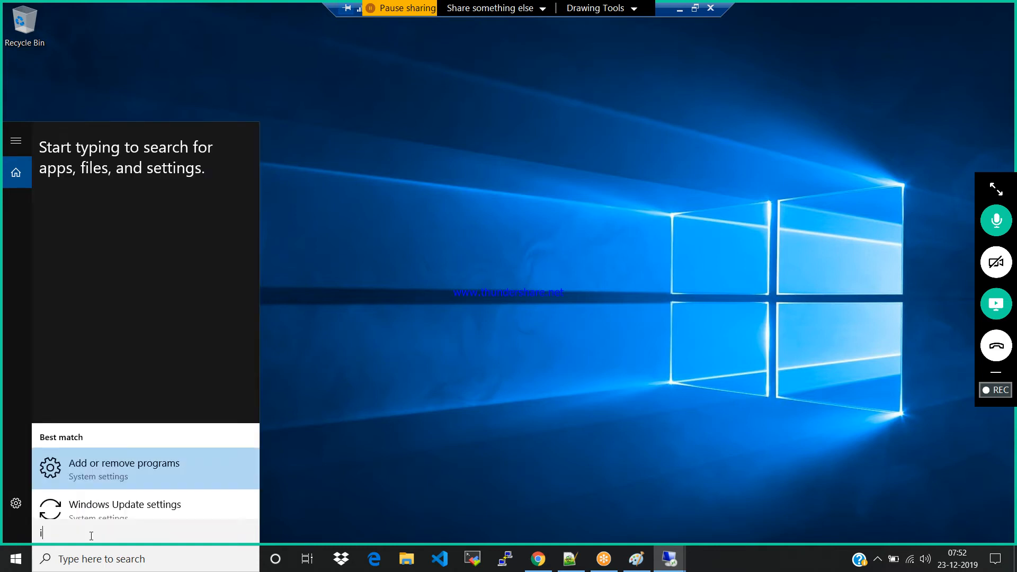
pyautogui.write('n')
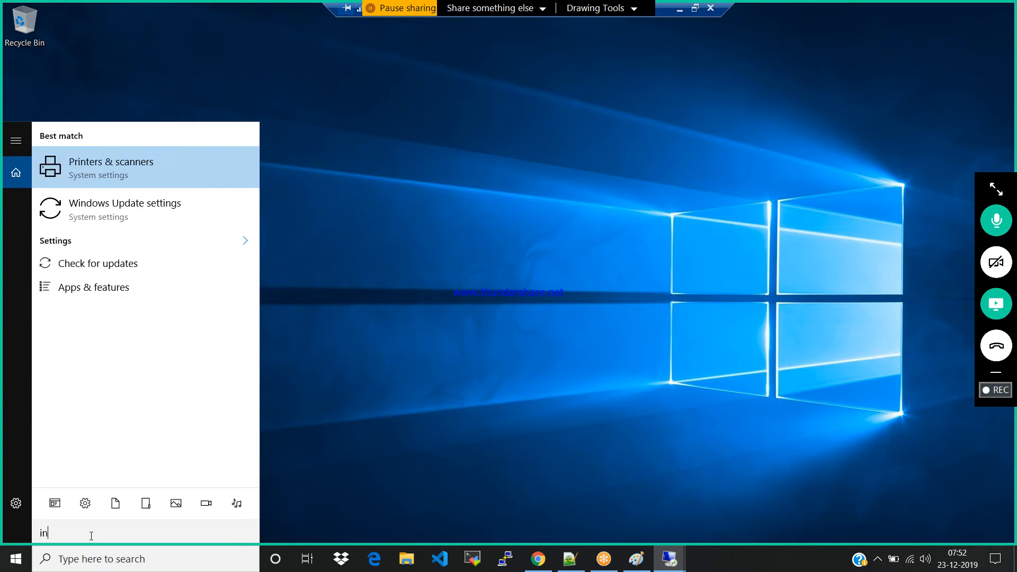
pyautogui.write('ternet')
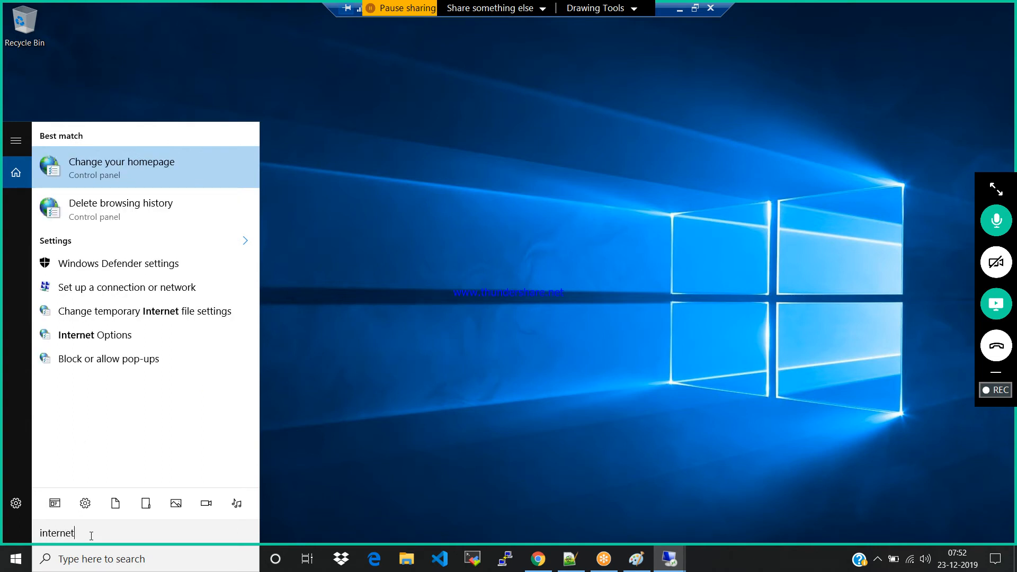
pyautogui.write(' e')
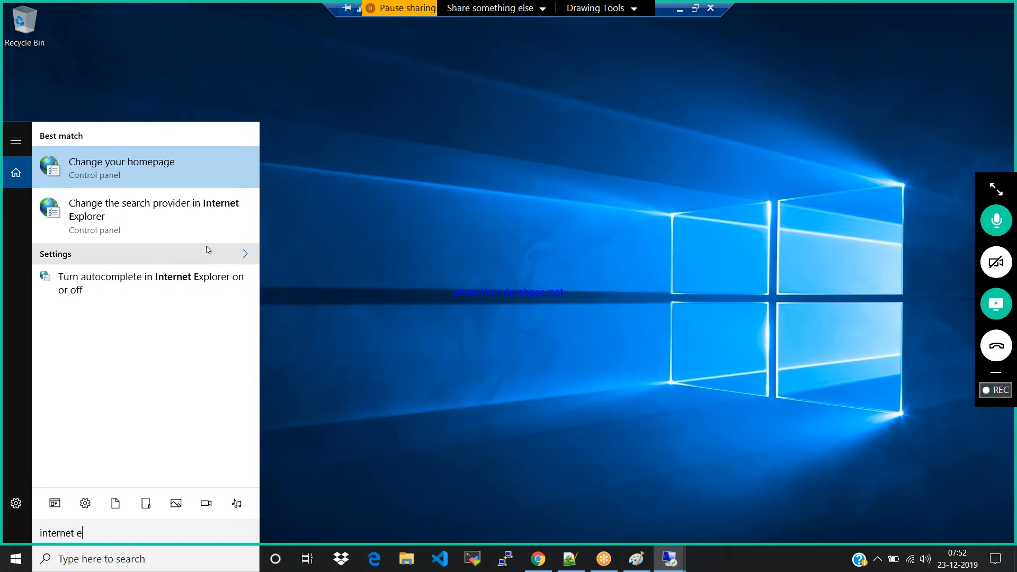
pyautogui.write('xpl')
pyautogui.press('BackSpace')
pyautogui.press('BackSpace')
pyautogui.press('BackSpace')
pyautogui.press('BackSpace')
pyautogui.press('BackSpace')
pyautogui.press('BackSpace')
pyautogui.press('BackSpace')
pyautogui.press('BackSpace')
pyautogui.press('BackSpace')
pyautogui.press('BackSpace')
pyautogui.press('BackSpace')
pyautogui.press('BackSpace')
pyautogui.press('BackSpace')
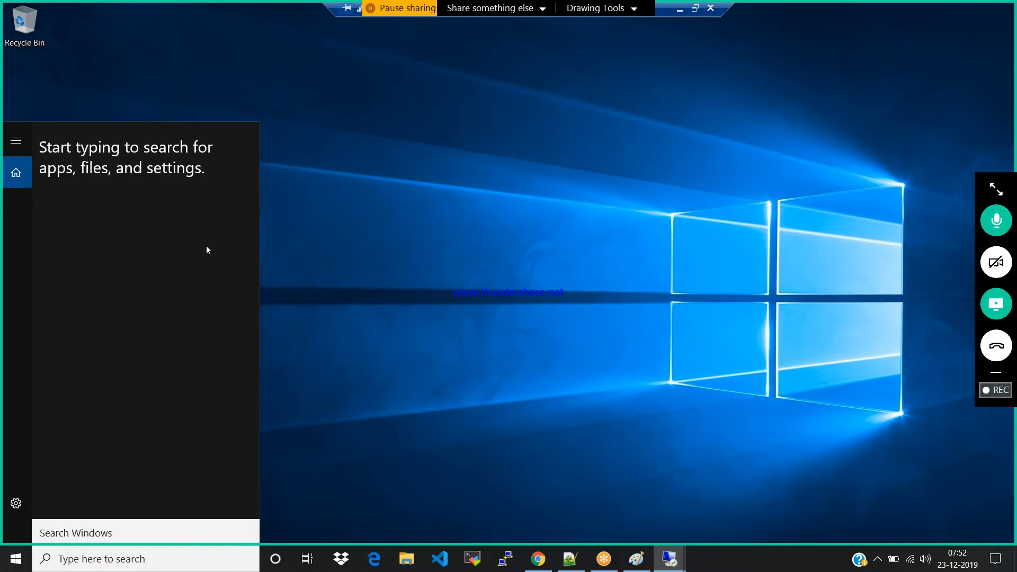
pyautogui.write('ie')
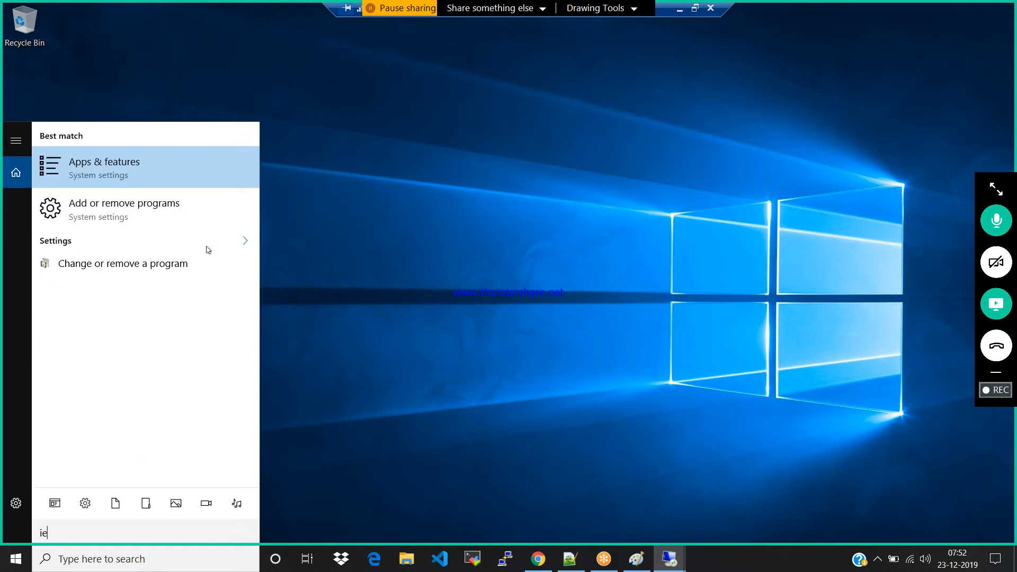
pyautogui.press('BackSpace')
pyautogui.press('BackSpace')
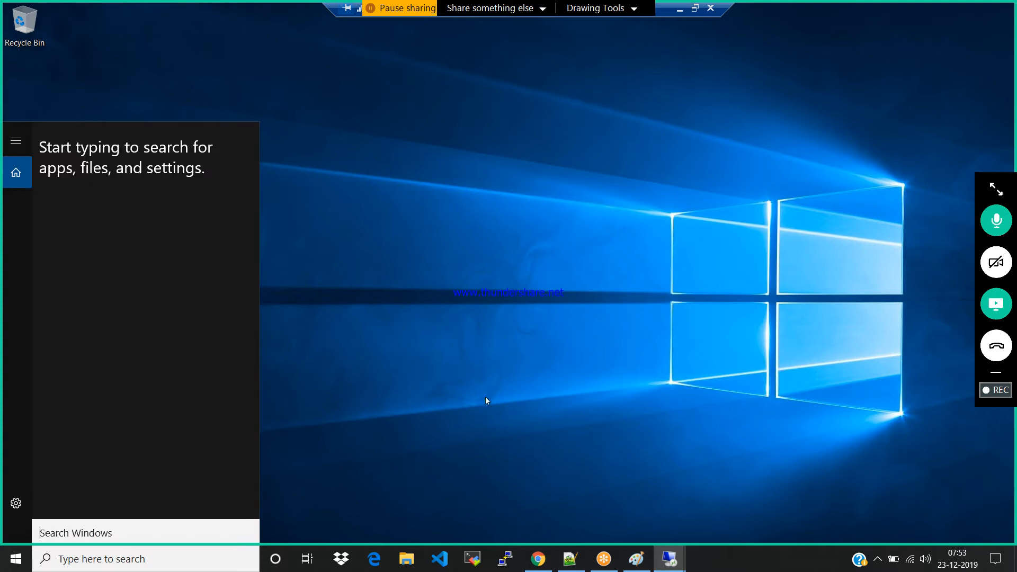
pyautogui.click(498, 394)
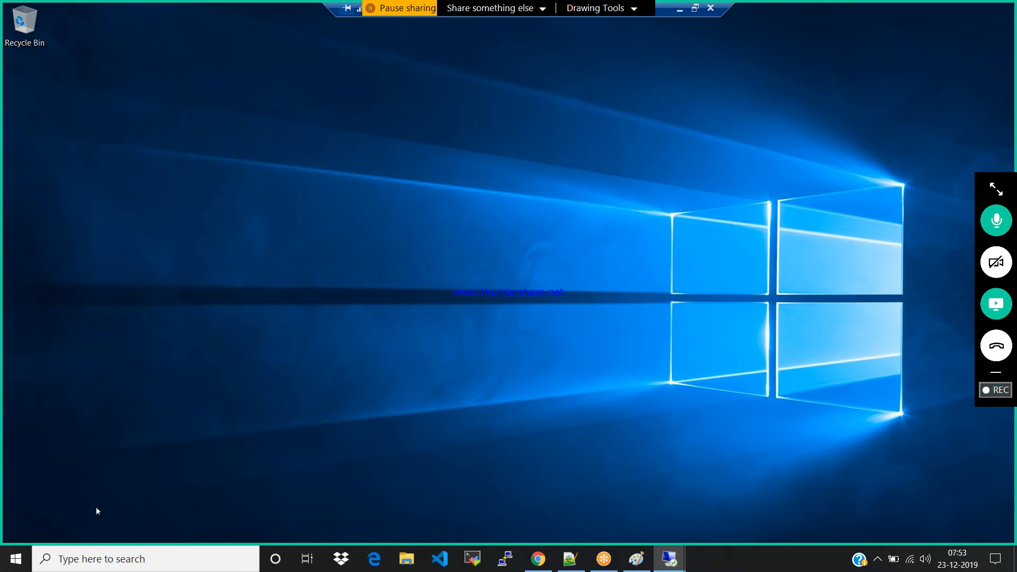
# Open Internet Explorer from Windows Accessories on windows01 and postpone its initial security setup
pyautogui.press('super')
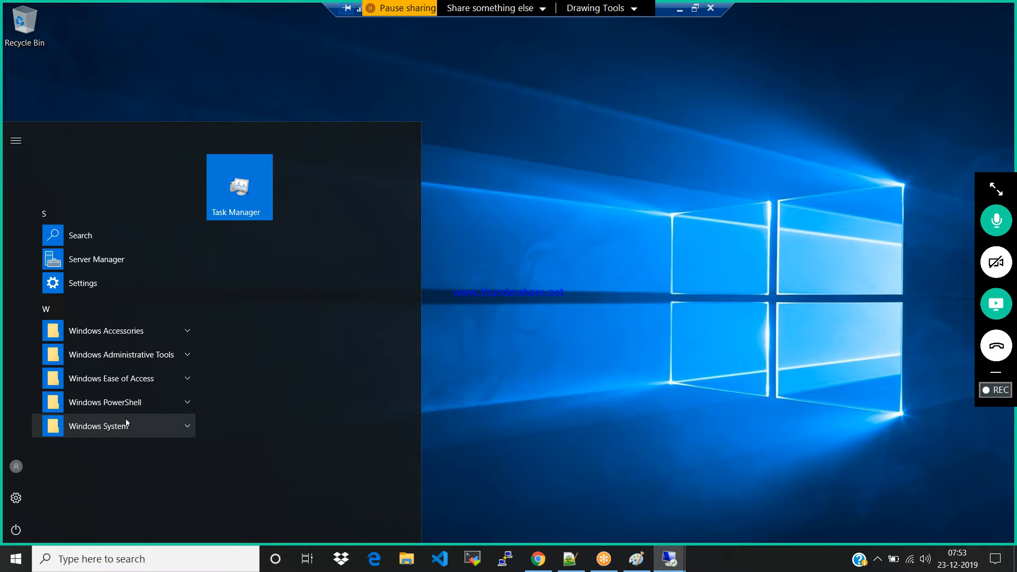
pyautogui.click(185, 333)
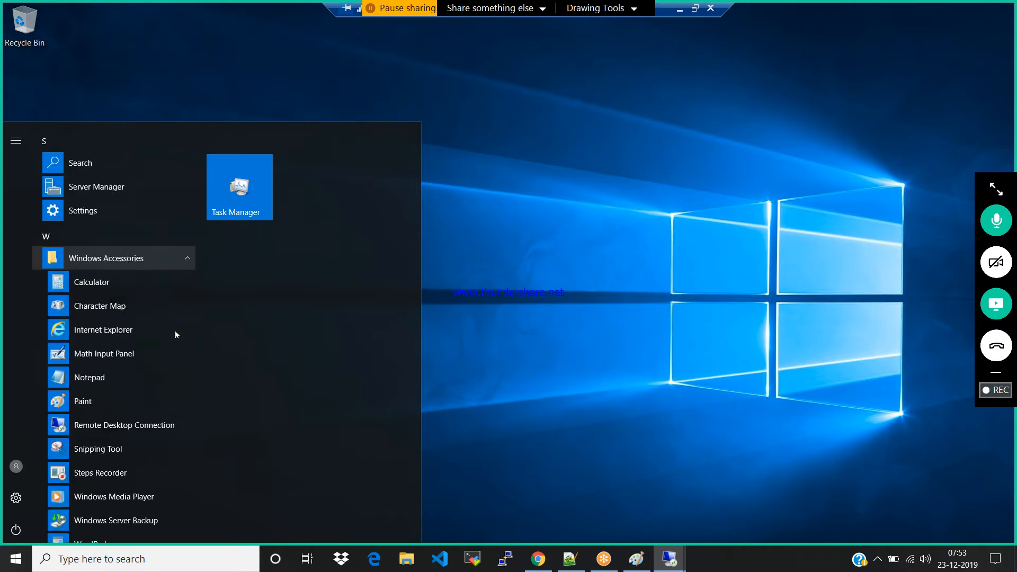
pyautogui.click(117, 331)
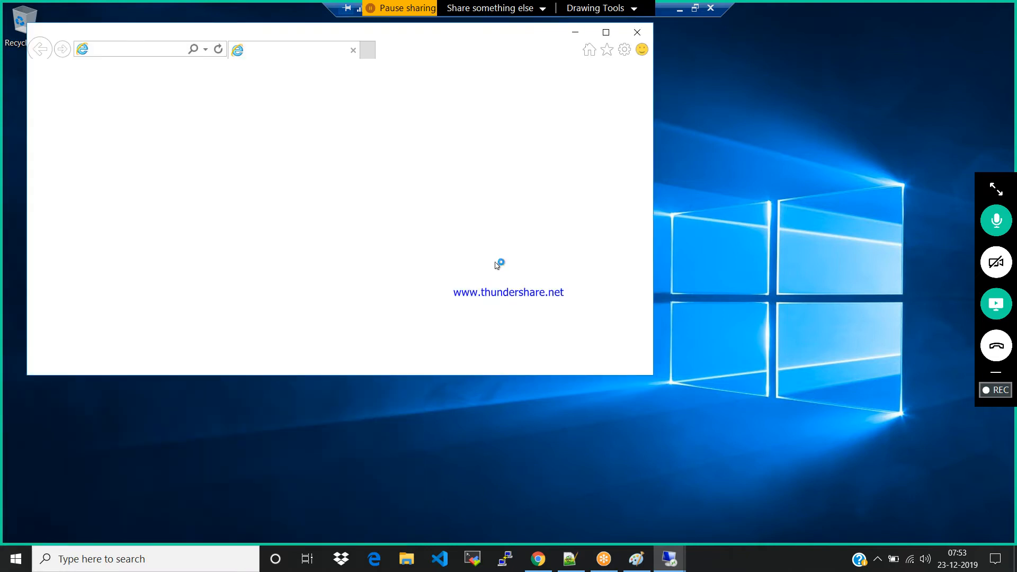
pyautogui.click(132, 49)
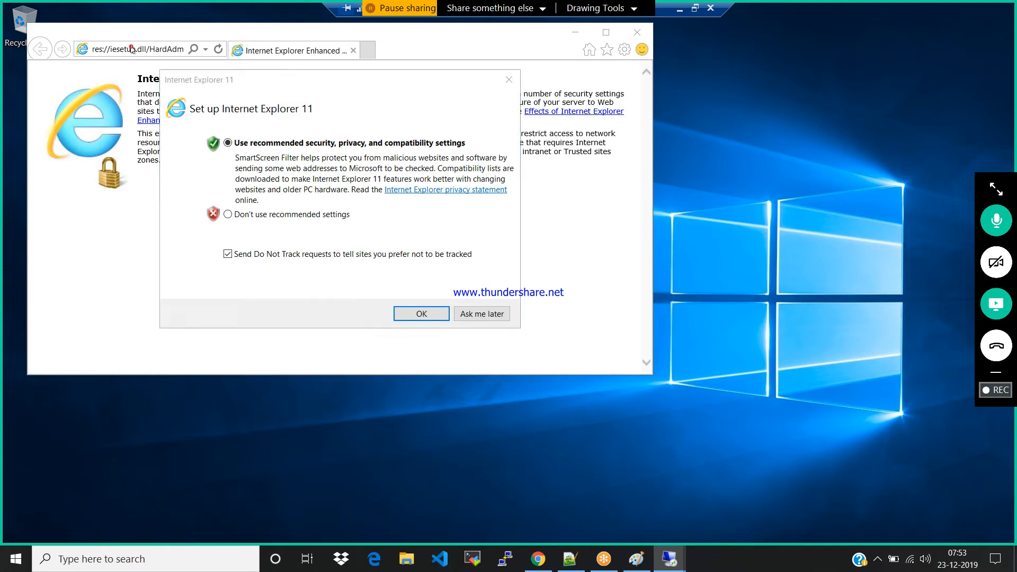
pyautogui.click(473, 314)
# Load localhost in Internet Explorer to check the IIS start page, and close the browser
pyautogui.click(157, 47)
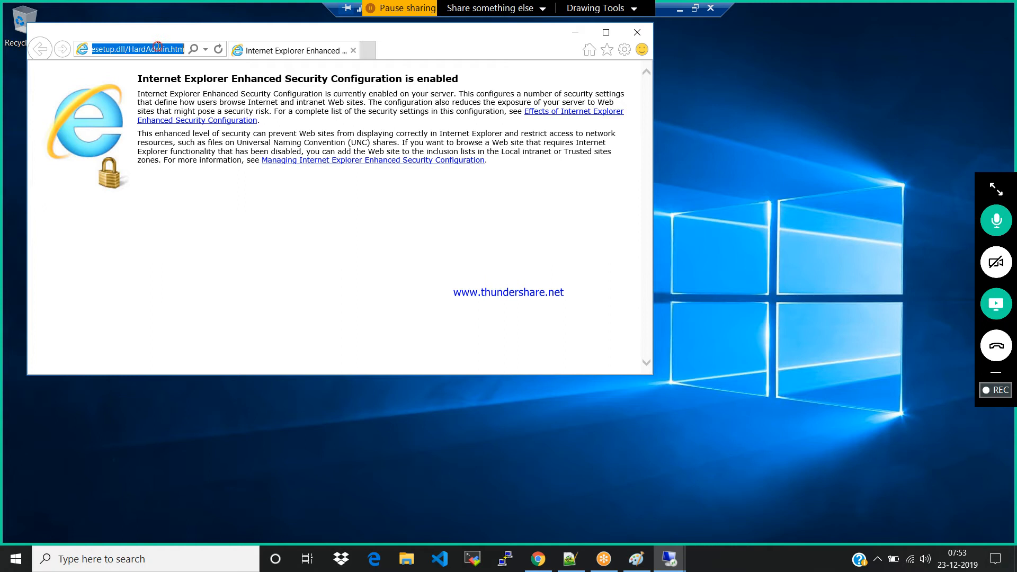
pyautogui.write('local')
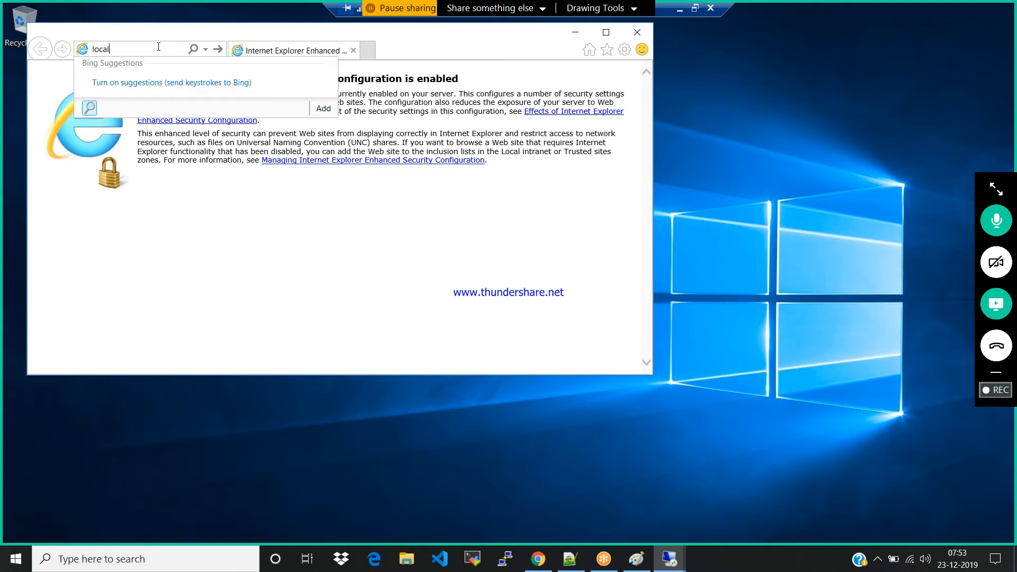
pyautogui.write('host')
pyautogui.press('Return')
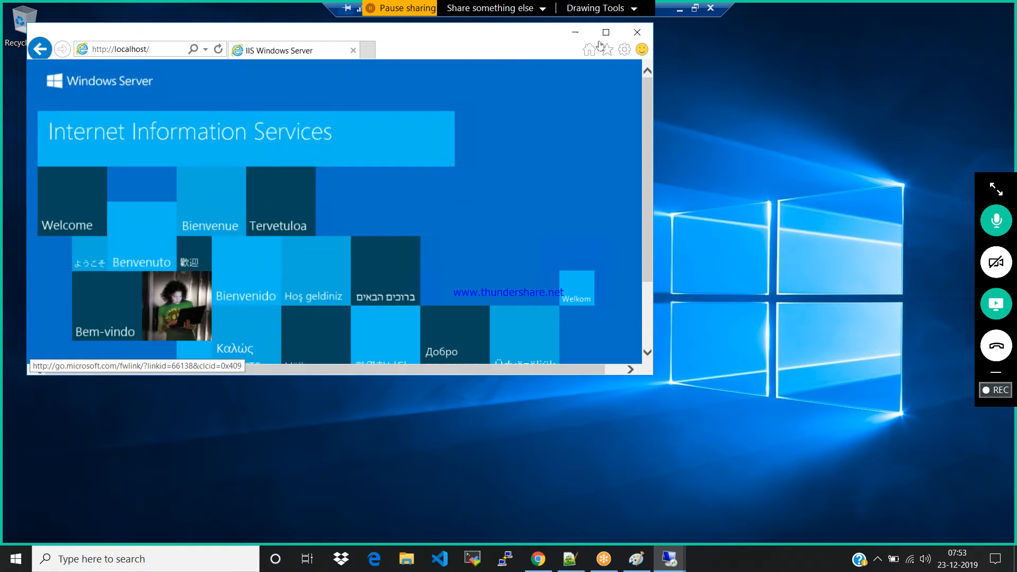
pyautogui.click(630, 32)
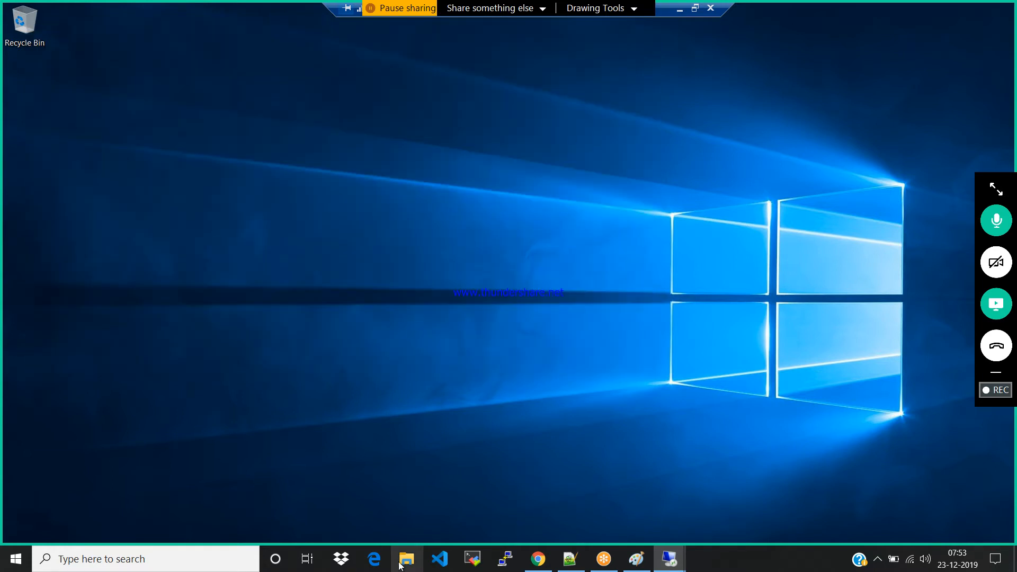
pyautogui.press('super')
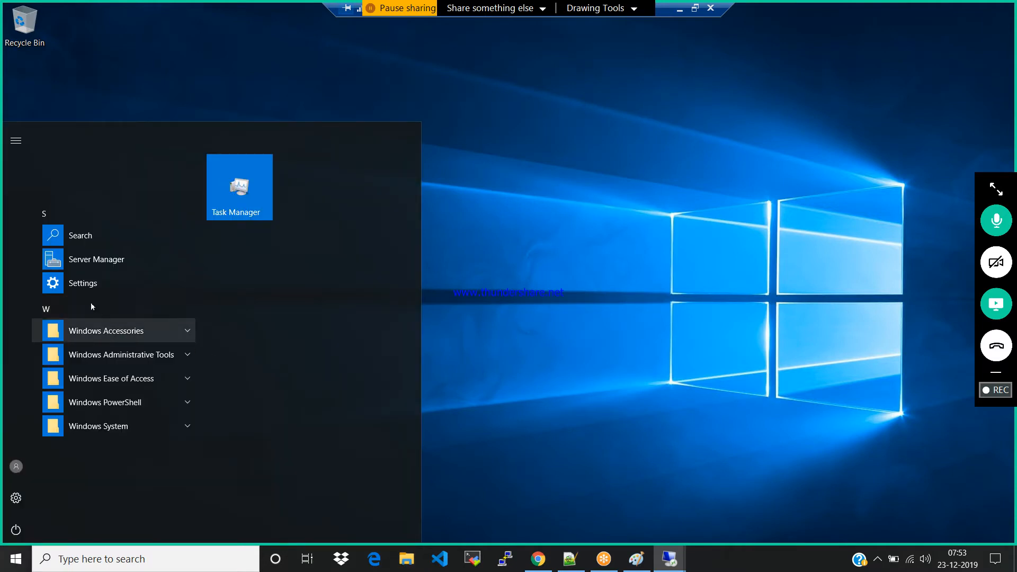
pyautogui.click(96, 390)
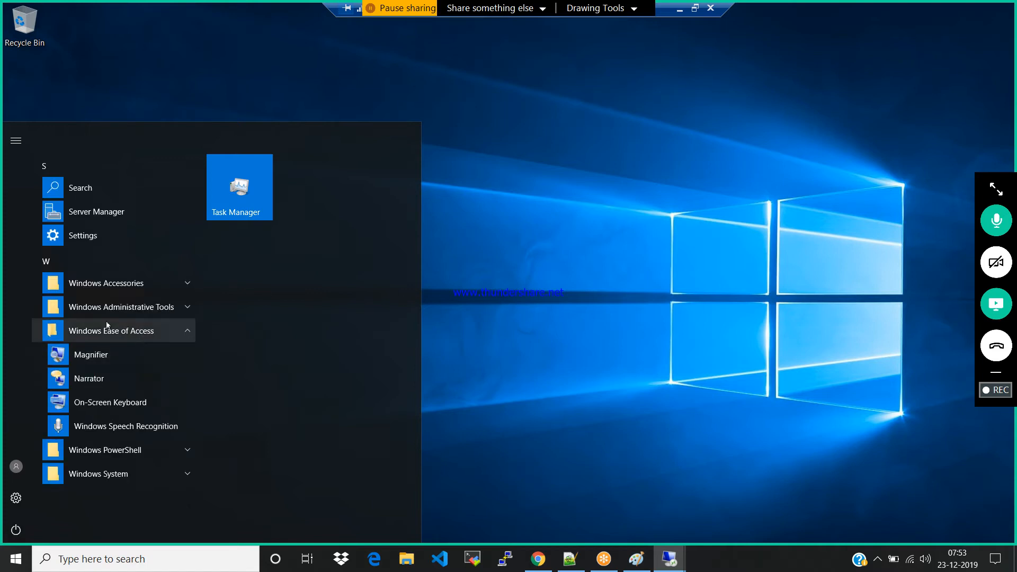
pyautogui.click(90, 307)
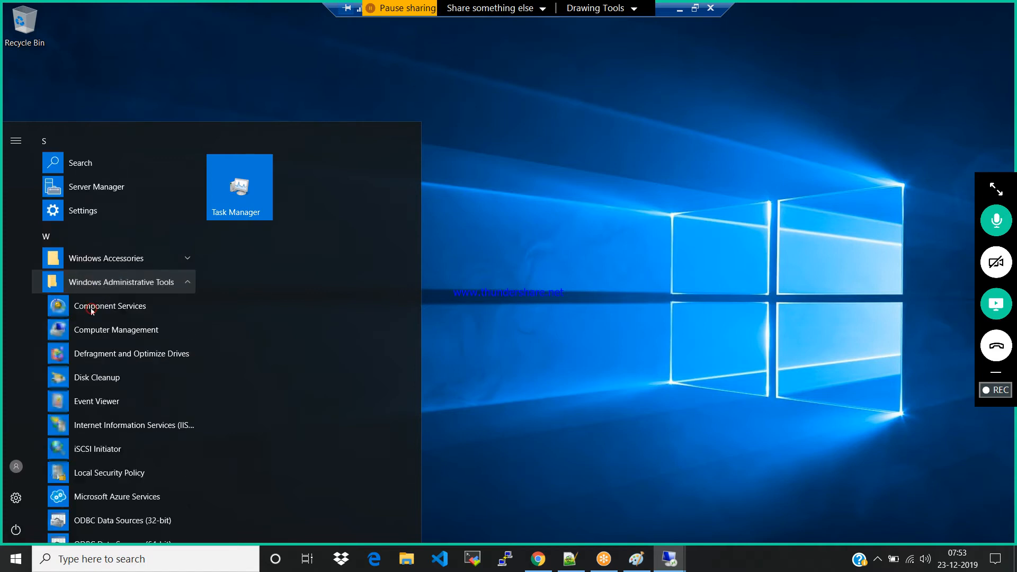
pyautogui.click(89, 258)
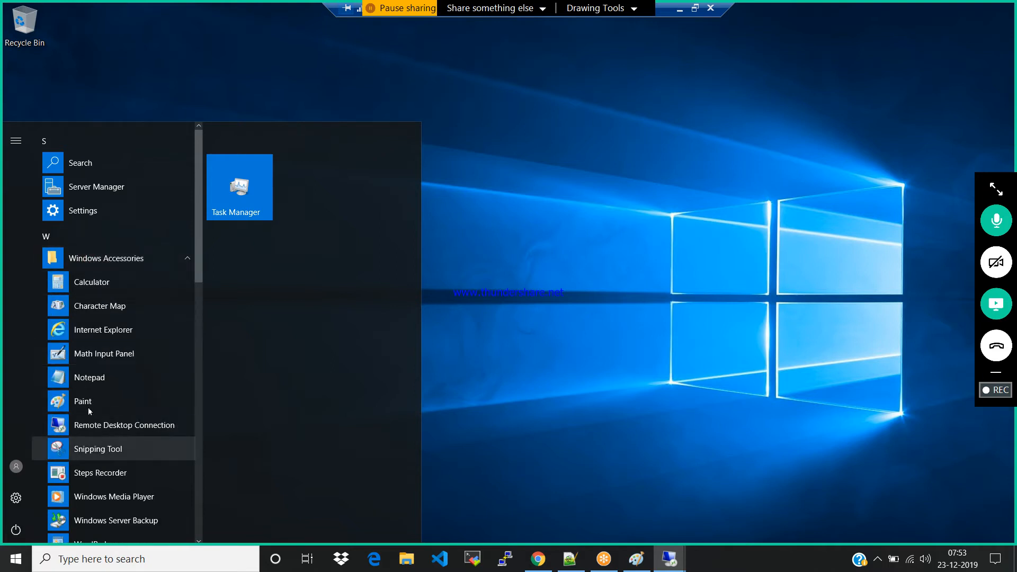
pyautogui.click(109, 396)
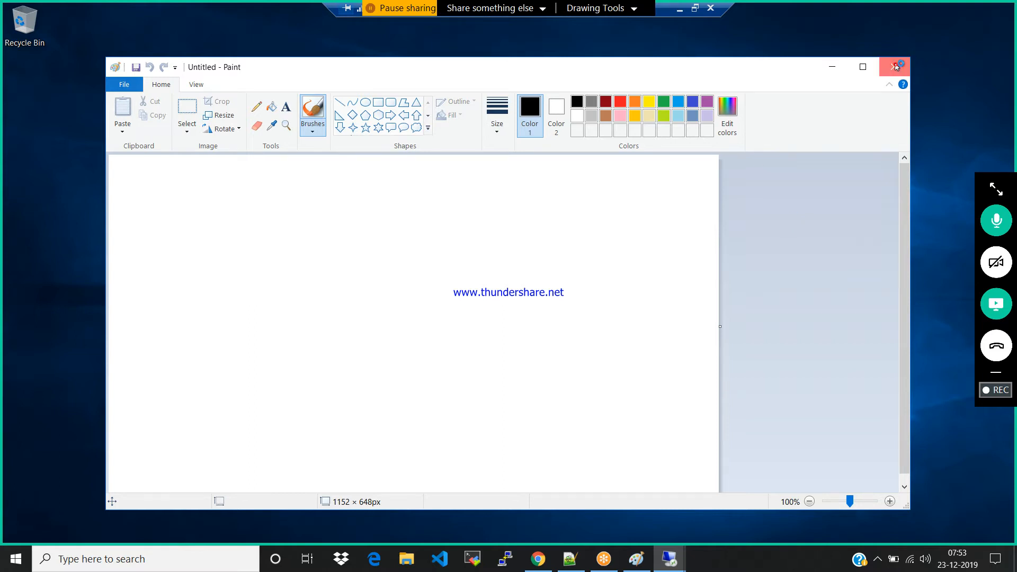
pyautogui.click(895, 66)
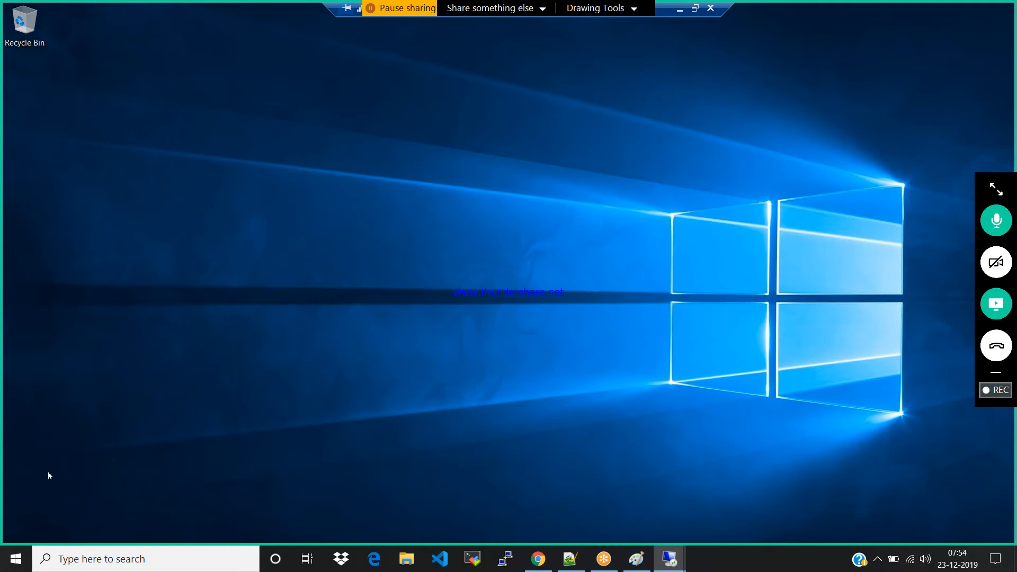
# Open File Explorer from the Windows System group on windows01
pyautogui.press('super')
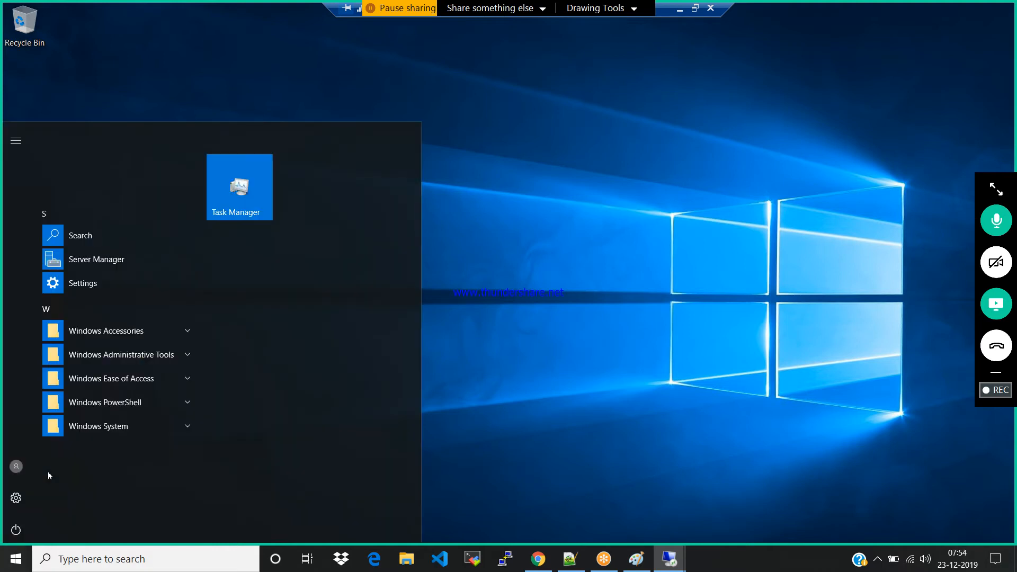
pyautogui.click(110, 425)
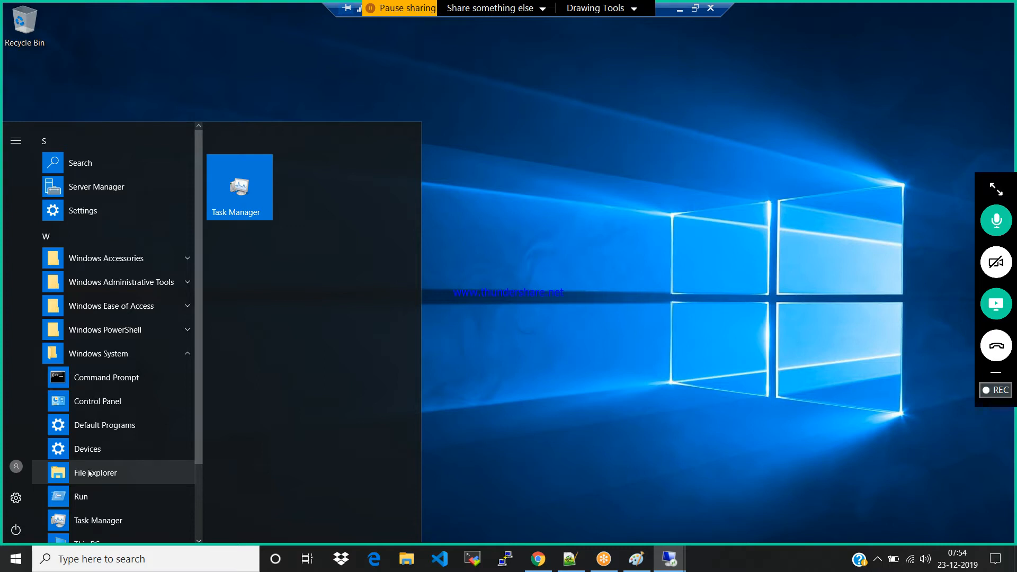
pyautogui.click(89, 473)
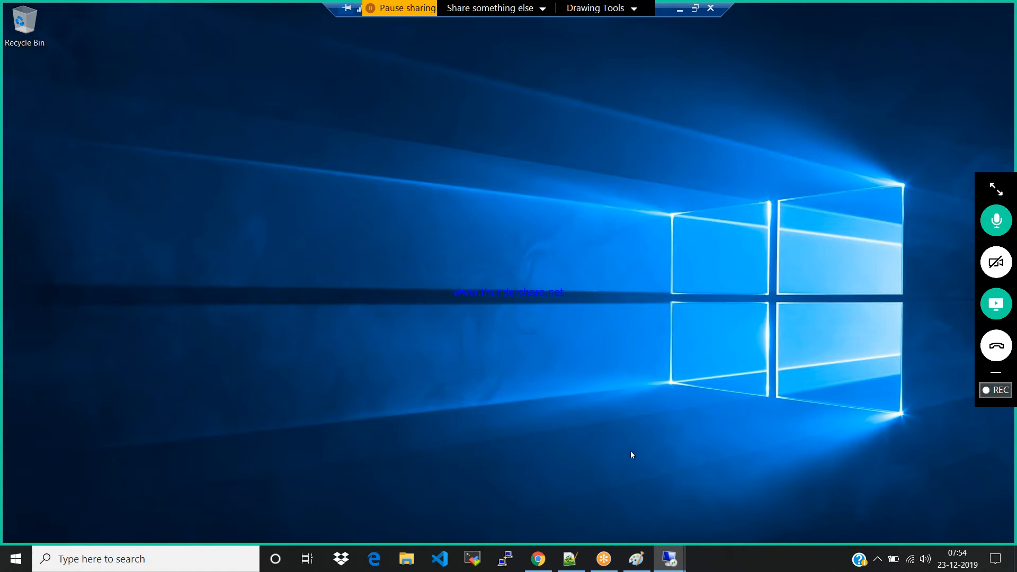
# Switch to the 40.85.228.50 remote session and decline making the PC discoverable on the network
pyautogui.moveTo(669, 556)
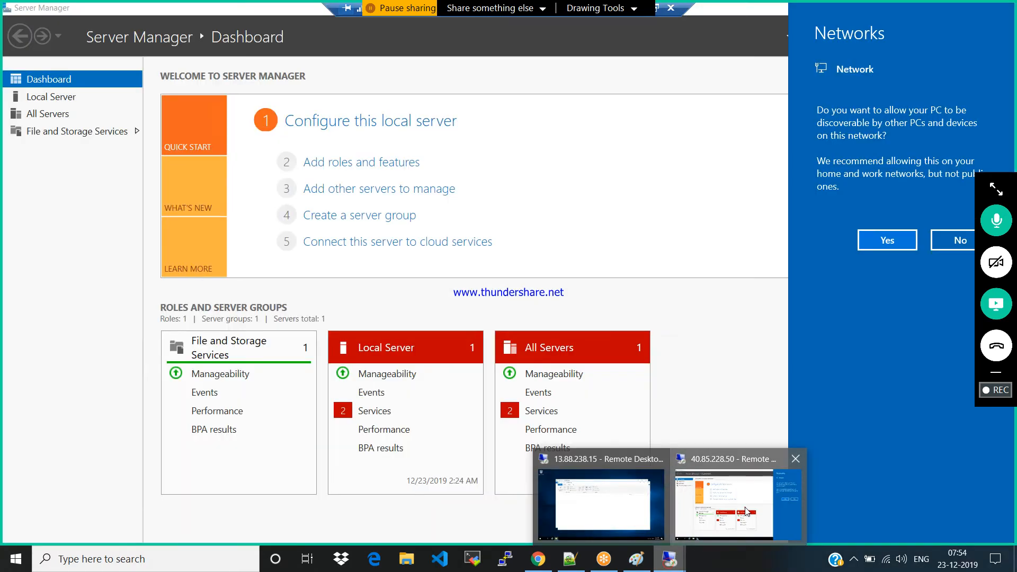
pyautogui.click(740, 490)
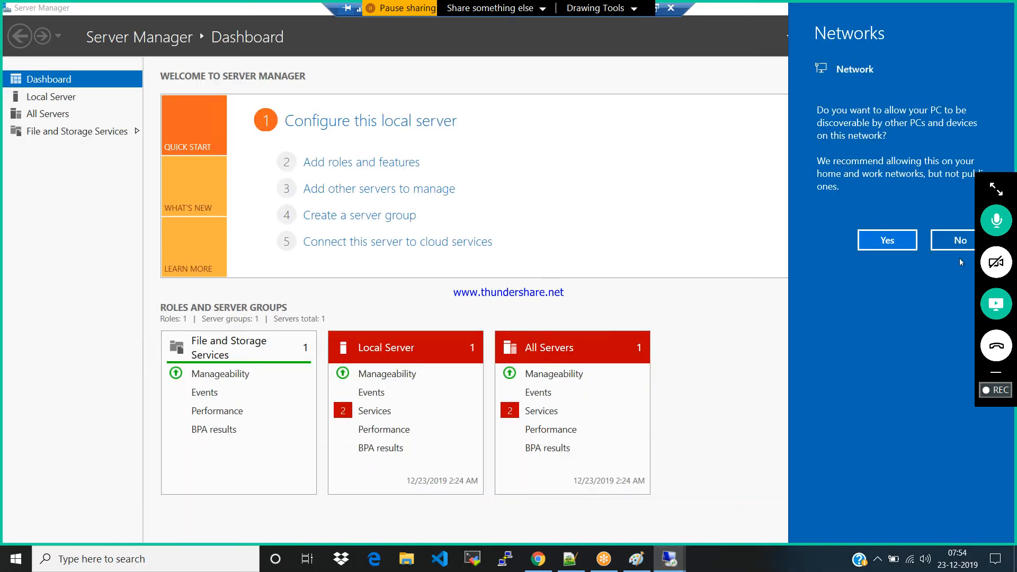
pyautogui.click(951, 244)
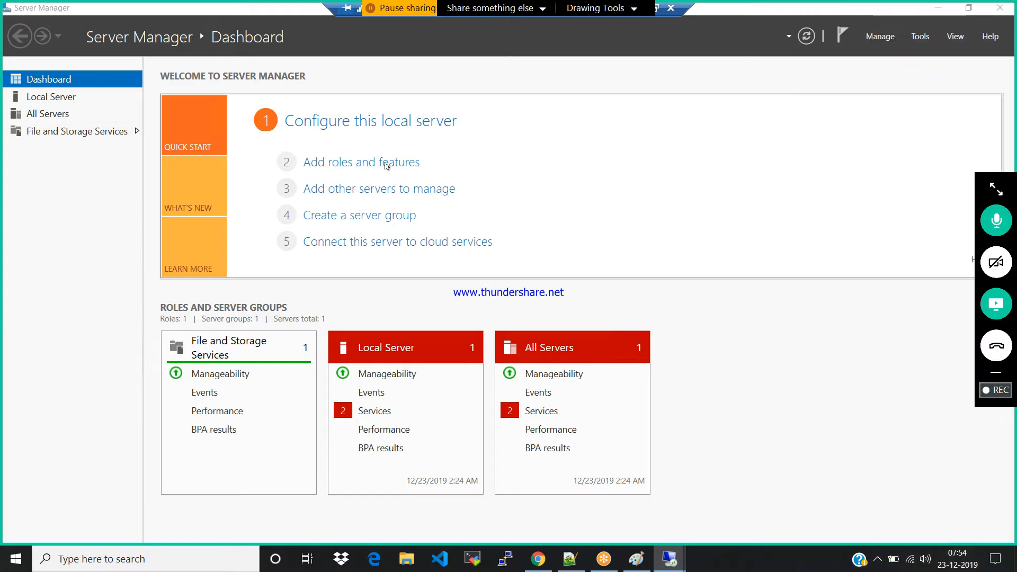
# Start adding roles on windows02 with a role-based installation and select Web Server (IIS) including its management tools
pyautogui.click(385, 164)
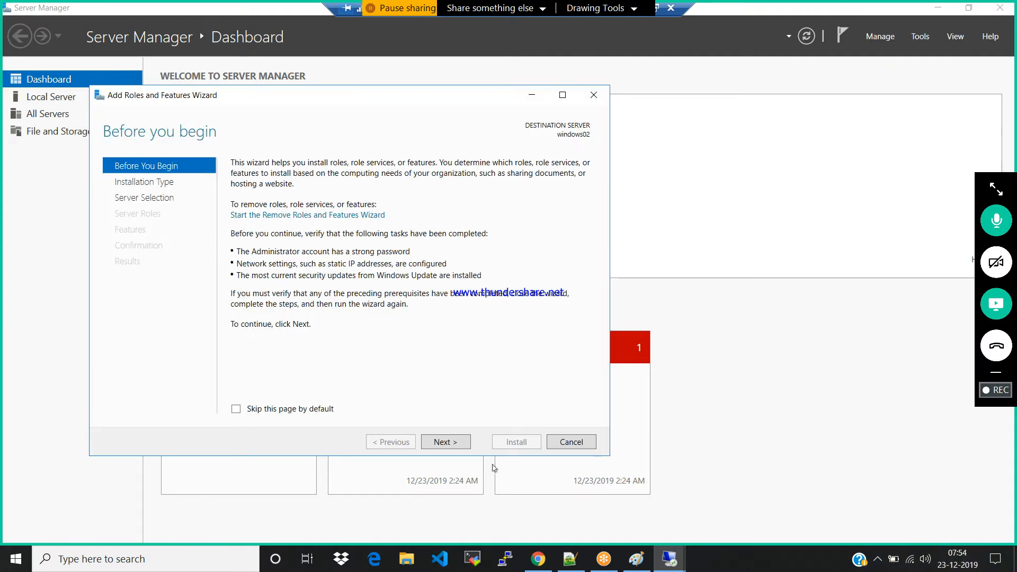
pyautogui.click(443, 440)
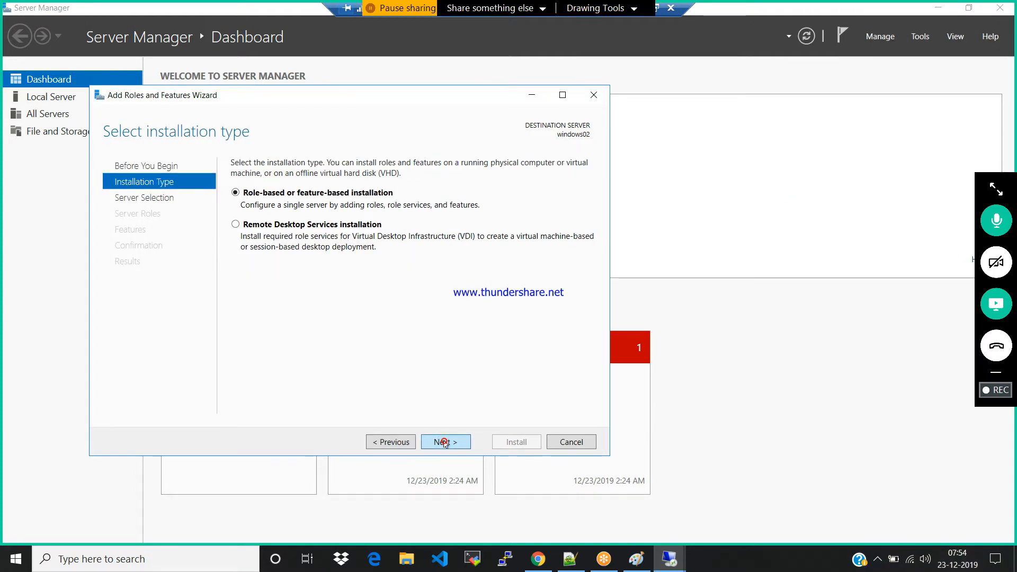
pyautogui.click(443, 442)
pyautogui.click(443, 442)
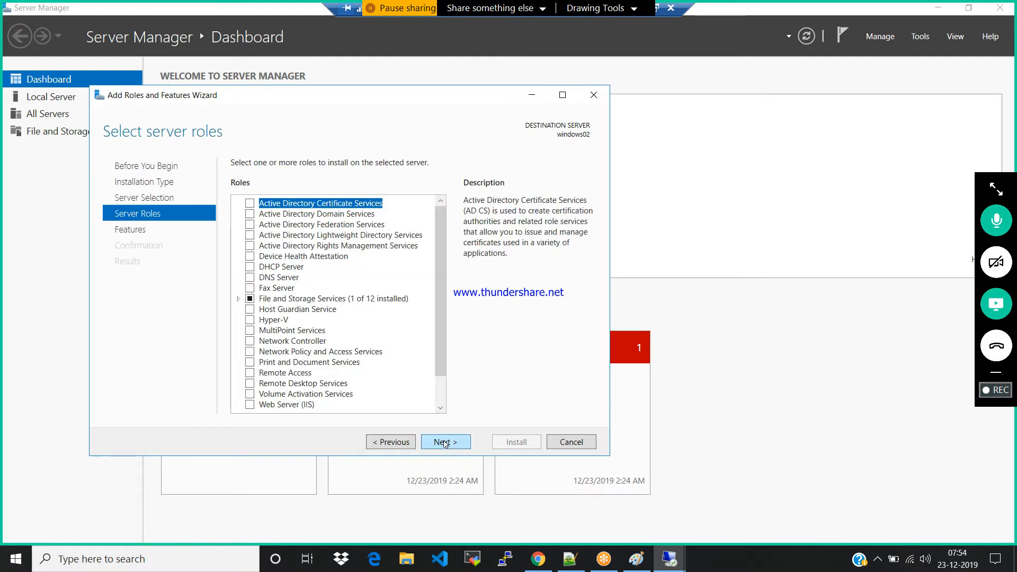
pyautogui.click(250, 404)
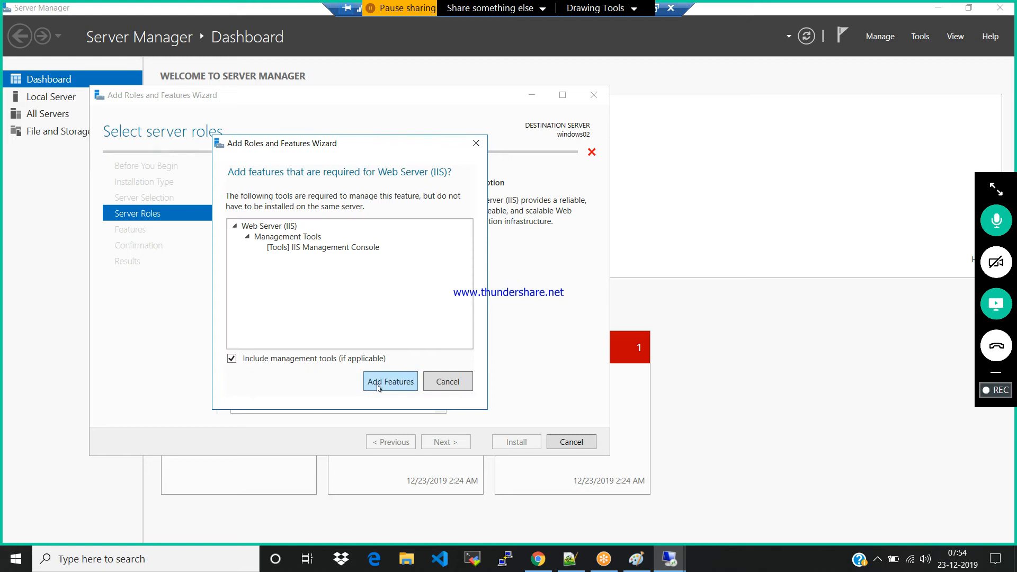
pyautogui.click(379, 387)
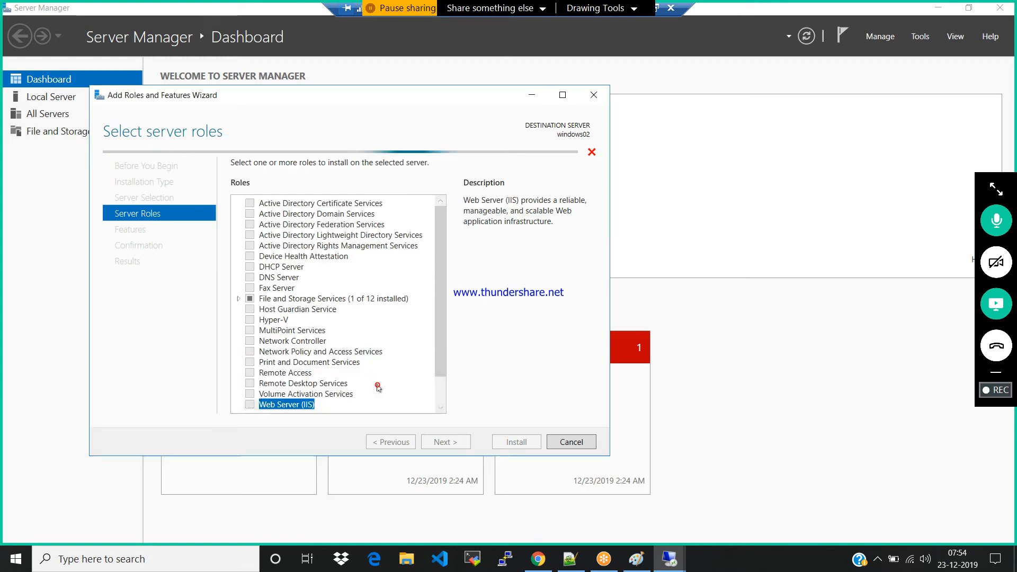
# Accept the default features and IIS role services, and start the Web Server (IIS) installation on windows02
pyautogui.click(445, 443)
pyautogui.click(445, 443)
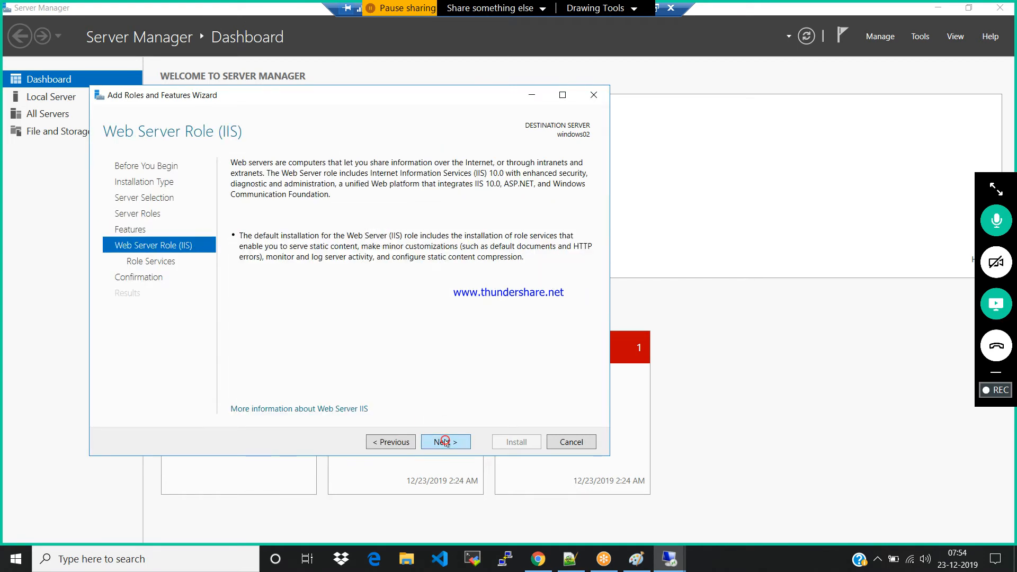
pyautogui.click(445, 442)
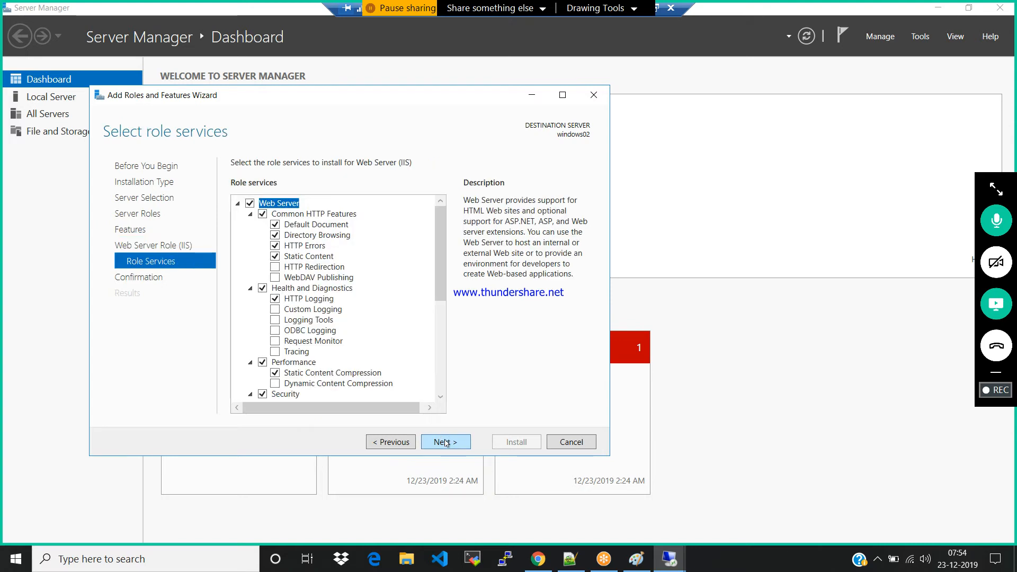
pyautogui.click(445, 442)
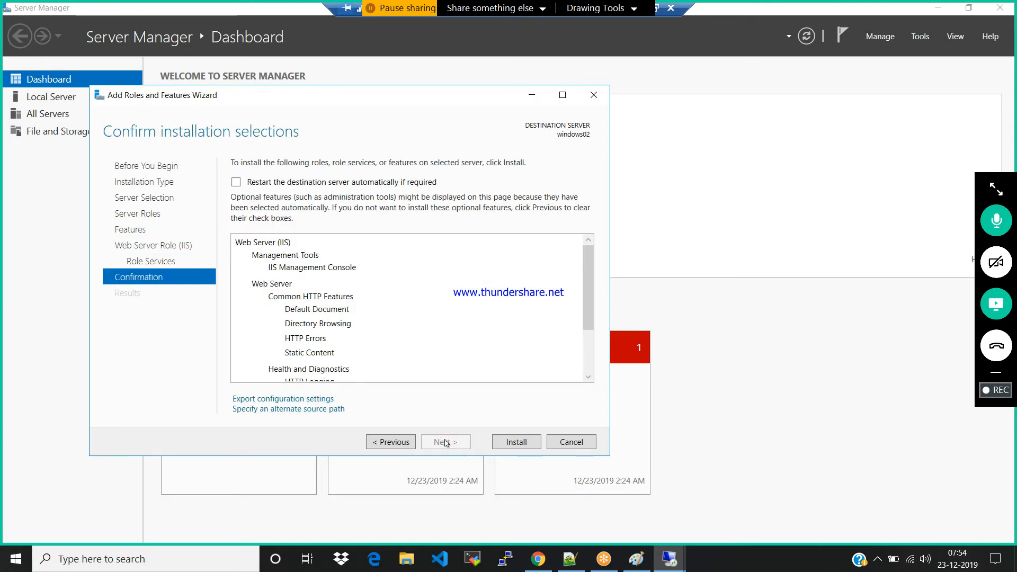
pyautogui.click(523, 441)
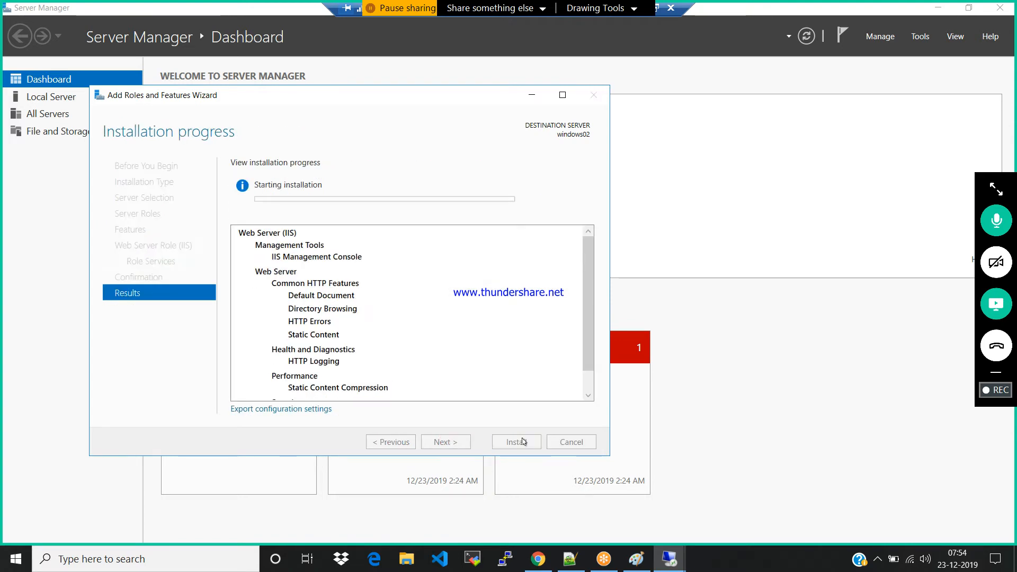
# Switch to the 13.88.238.15 remote session and show This PC in File Explorer
pyautogui.moveTo(669, 559)
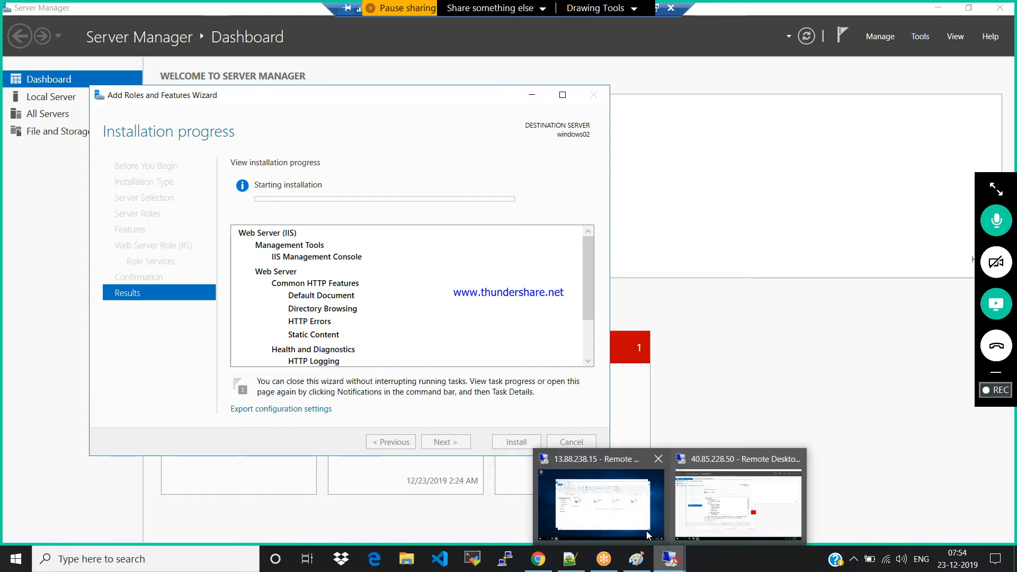
pyautogui.click(620, 507)
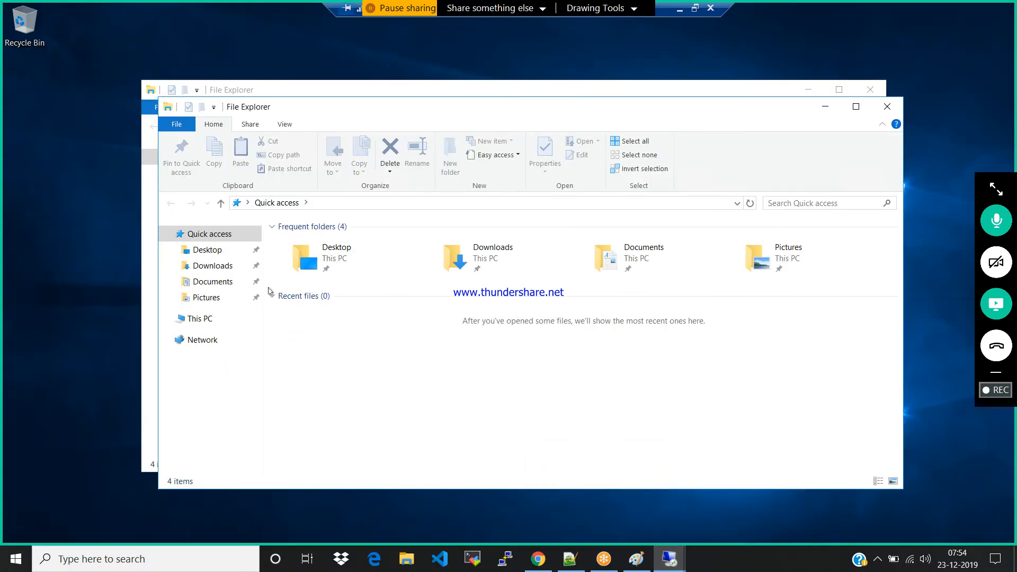
pyautogui.click(199, 316)
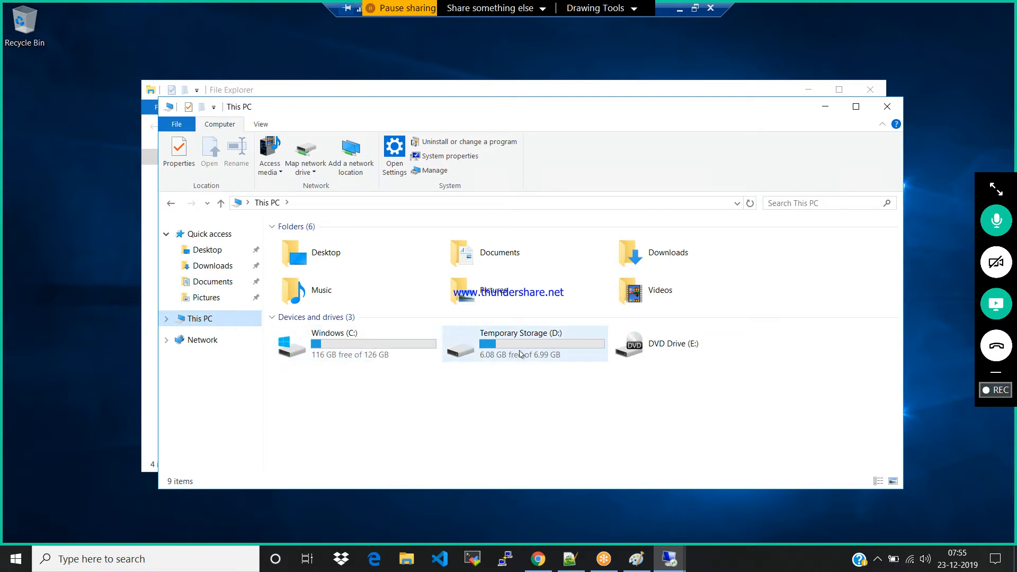
# Examine the contents of the Temporary Storage (D:) drive and return to This PC
pyautogui.moveTo(520, 354)
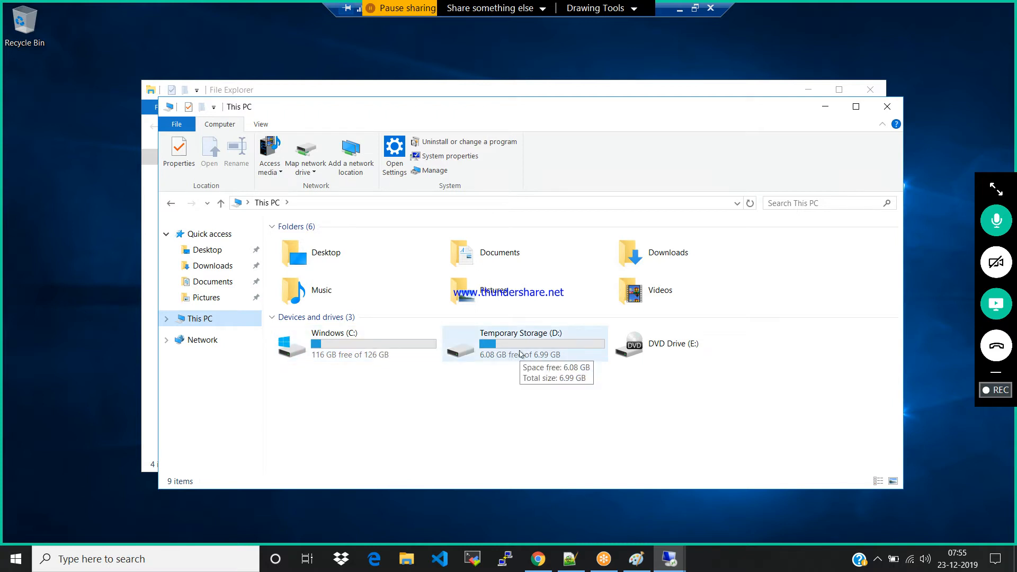
pyautogui.doubleClick(513, 345)
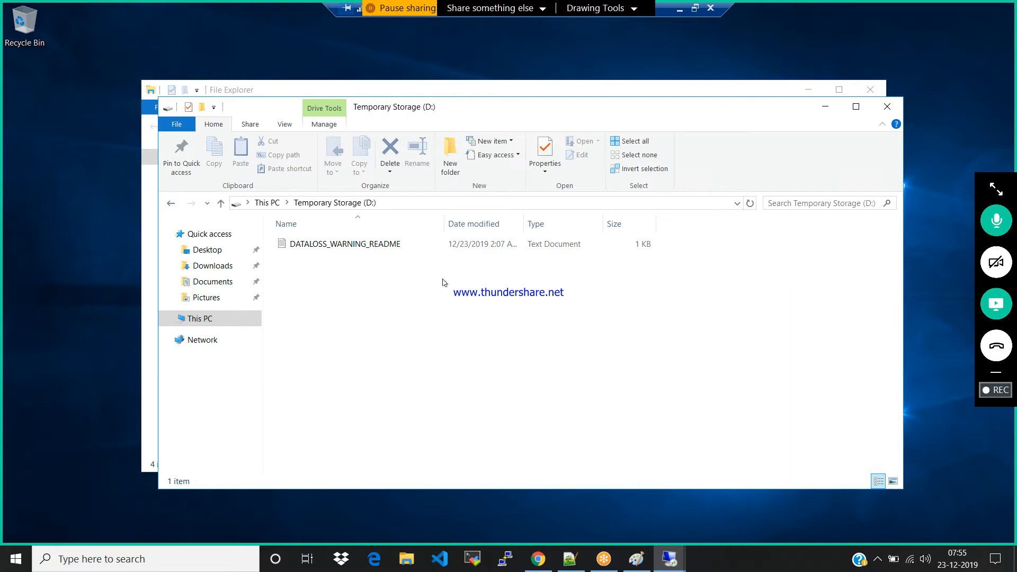
pyautogui.hotkey('alt', 'Left')
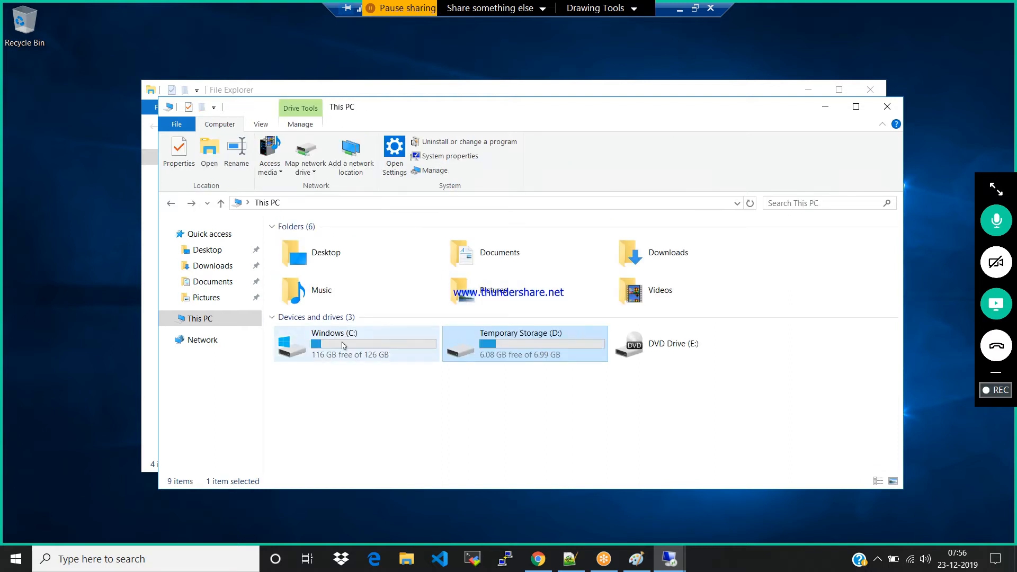
# Open the iisstart PNG image from the inetpub\wwwroot folder on drive C: for editing
pyautogui.doubleClick(344, 345)
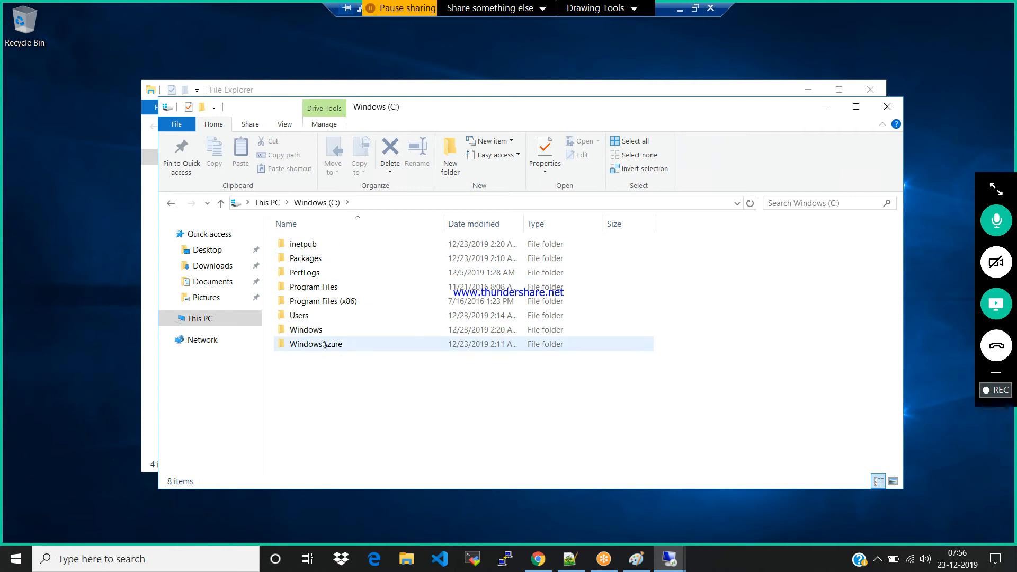
pyautogui.doubleClick(296, 245)
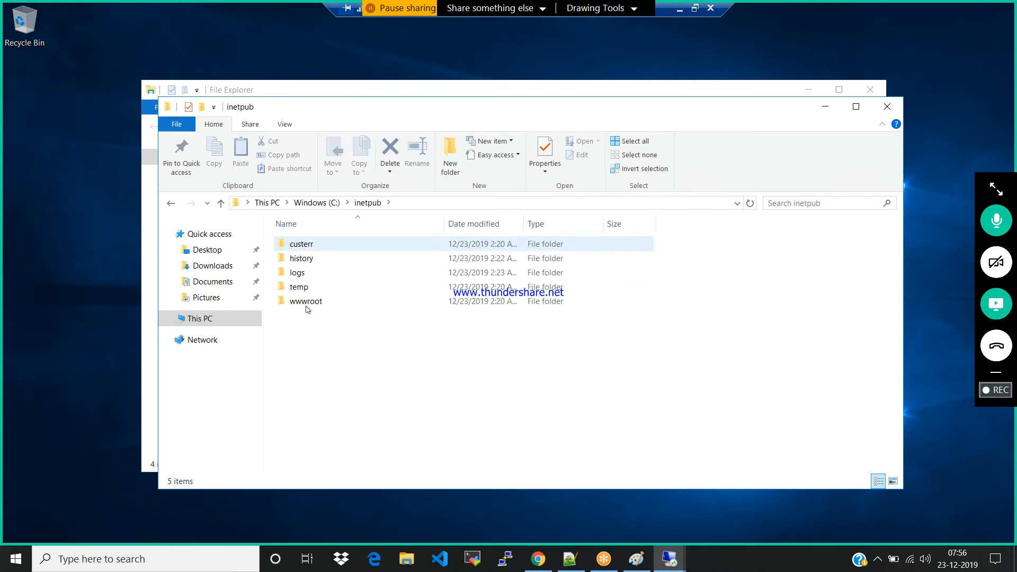
pyautogui.doubleClick(304, 301)
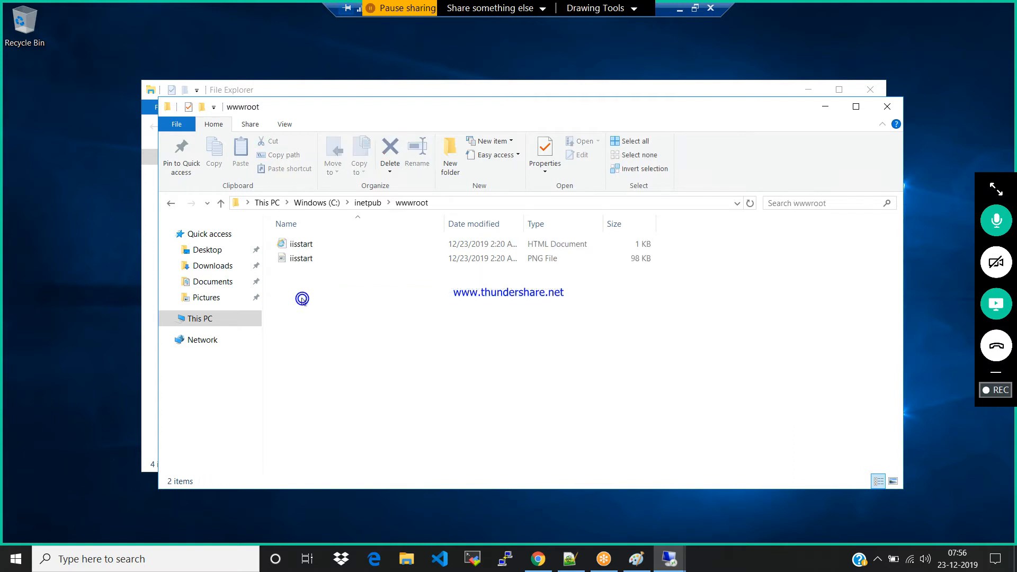
pyautogui.doubleClick(301, 259)
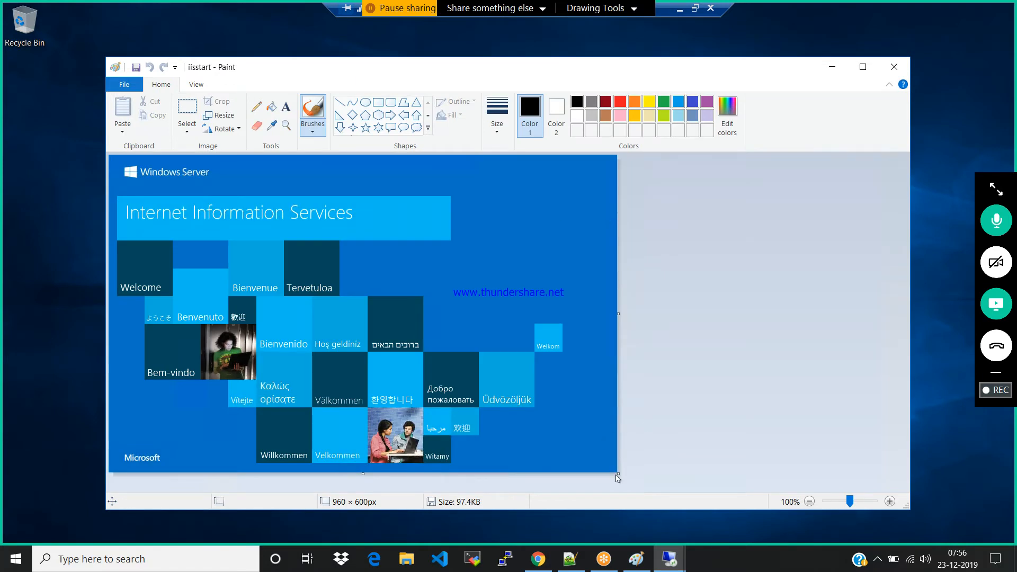
# Enlarge the image canvas to about 1163 × 626 px and draw an ellipse about 223 × 167 px beside the Internet Information Services heading
pyautogui.moveTo(618, 476); pyautogui.dragTo(723, 486)
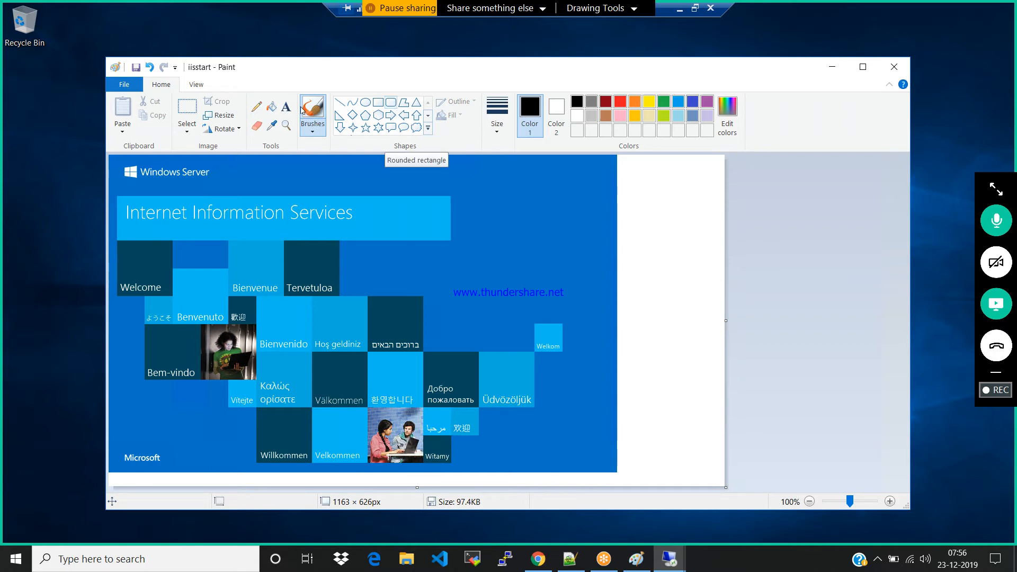
pyautogui.click(365, 102)
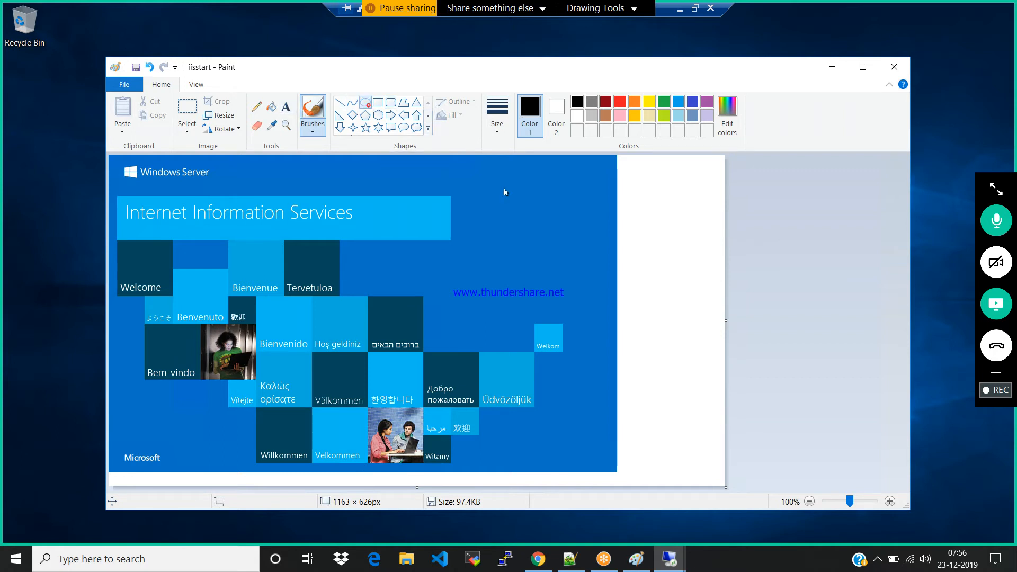
pyautogui.moveTo(470, 179); pyautogui.dragTo(587, 267)
# Add a text box inside the ellipse with font size 16, enlarge it, and enter the text "VM 01"
pyautogui.click(286, 106)
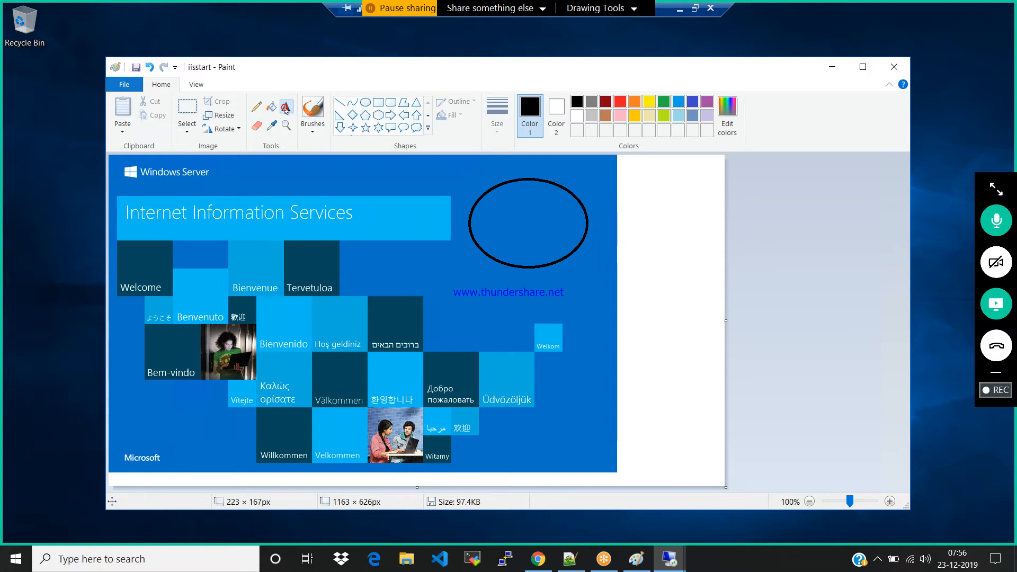
pyautogui.click(487, 220)
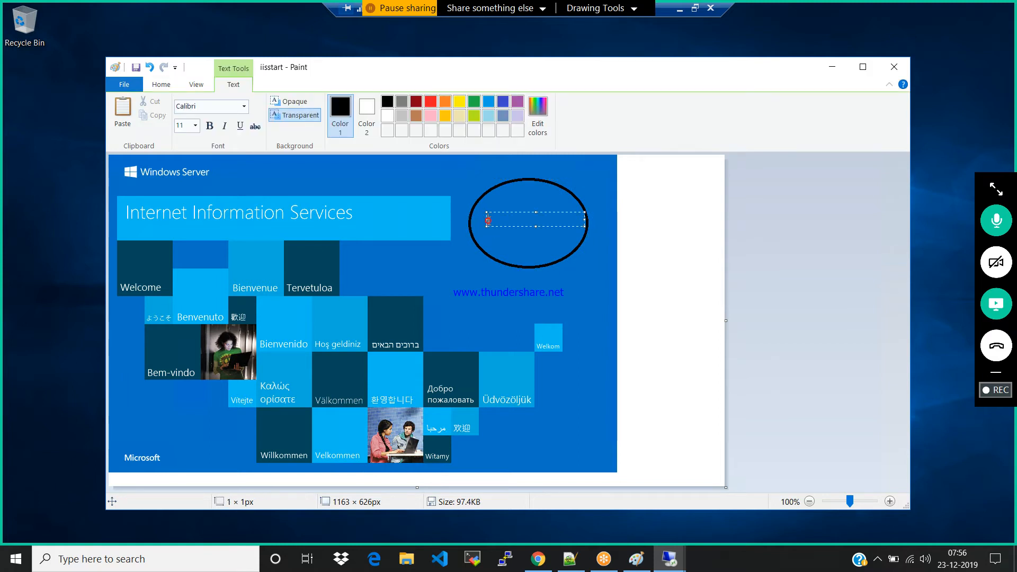
pyautogui.click(195, 126)
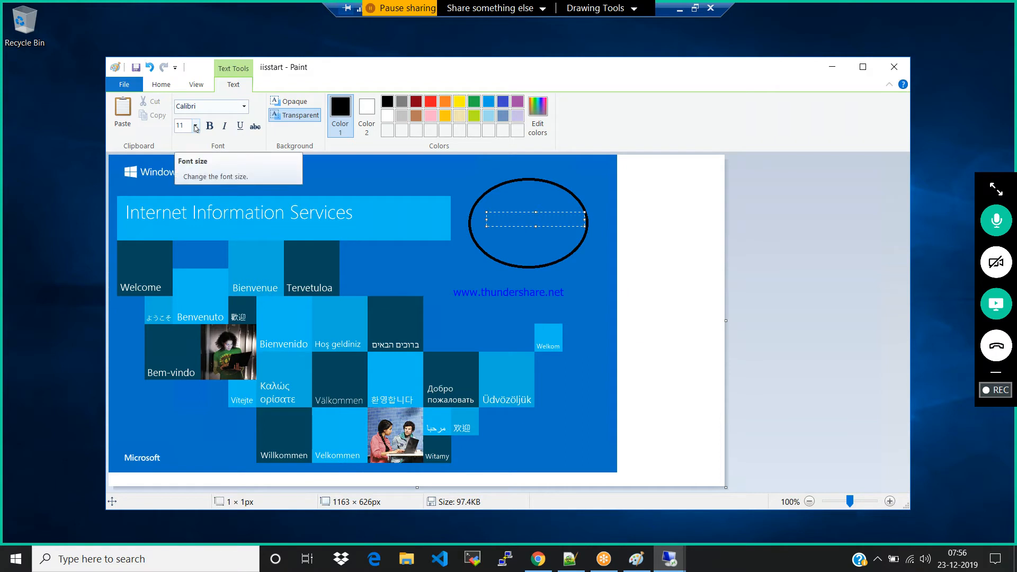
pyautogui.click(195, 126)
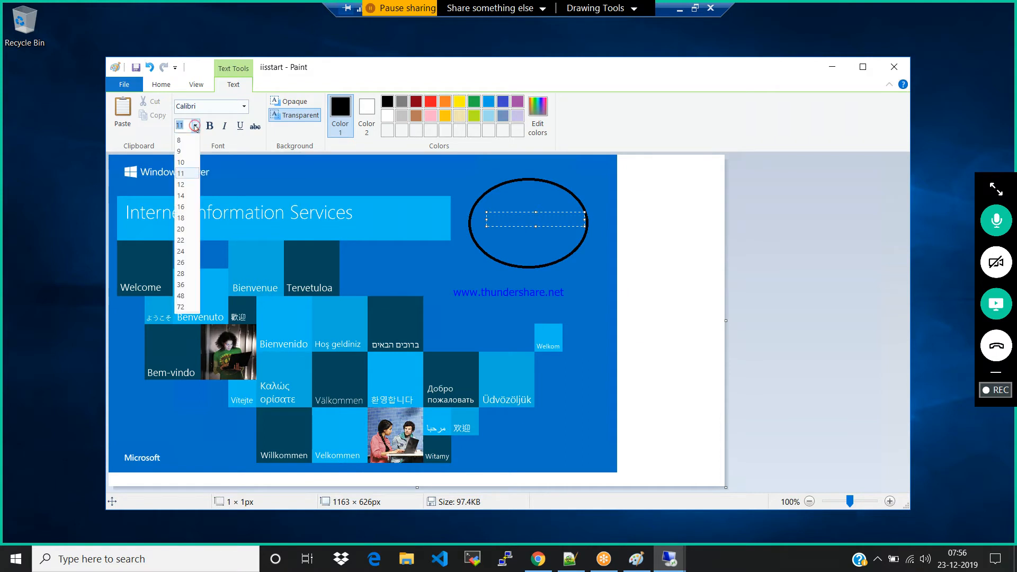
pyautogui.click(183, 207)
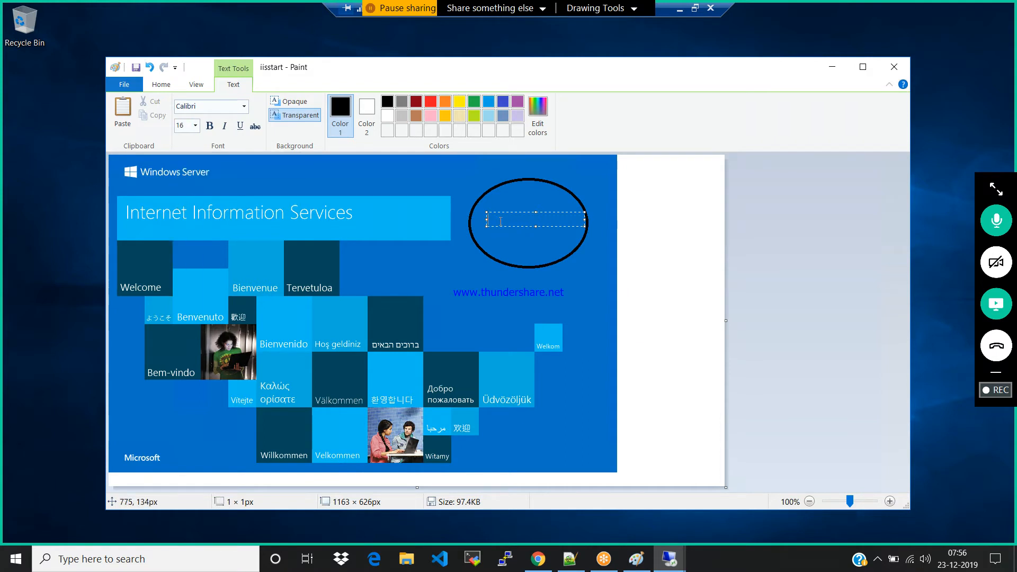
pyautogui.write('VM')
pyautogui.moveTo(534, 226); pyautogui.dragTo(536, 246)
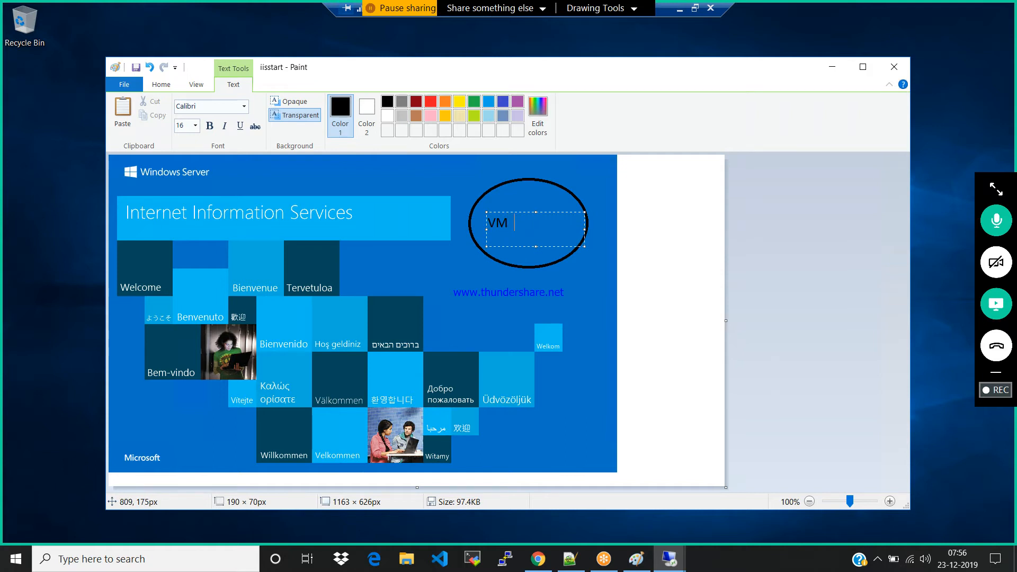
pyautogui.write('01')
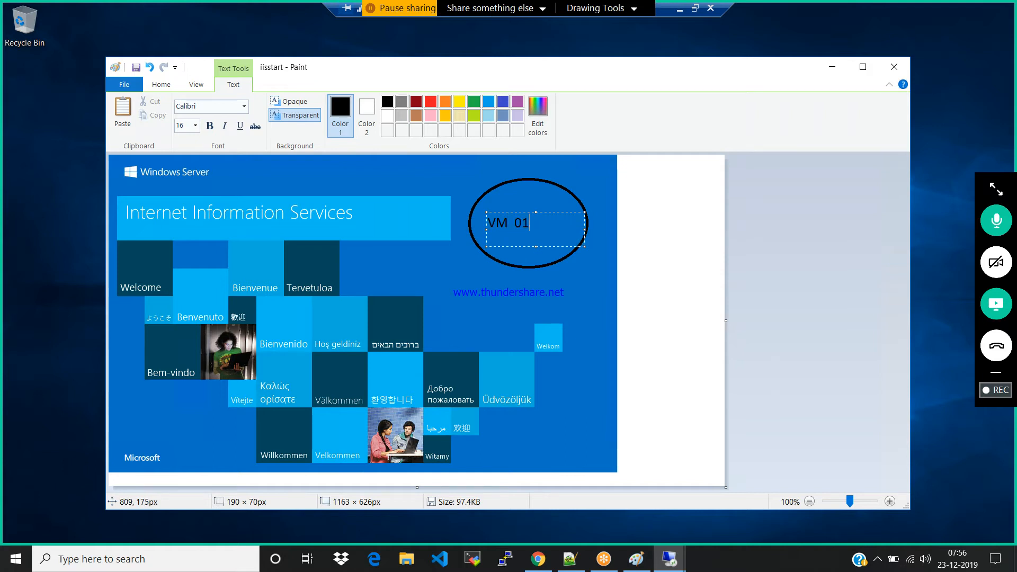
# Replace the text inside the ellipse with "Wep App 01", save the iisstart image and close it
pyautogui.press('BackSpace')
pyautogui.press('BackSpace')
pyautogui.press('BackSpace')
pyautogui.press('BackSpace')
pyautogui.press('BackSpace')
pyautogui.write('W')
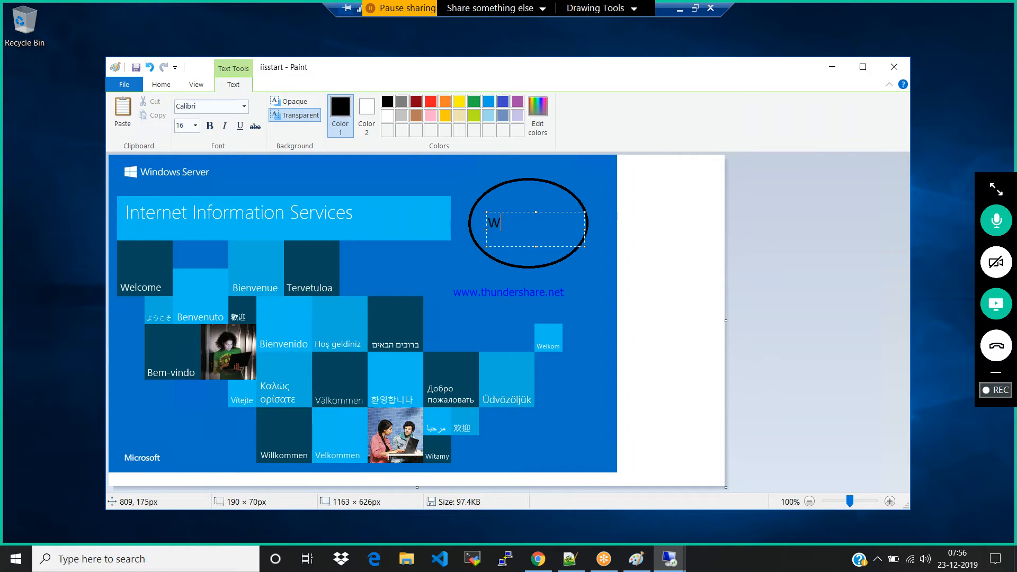
pyautogui.write('ep App 0')
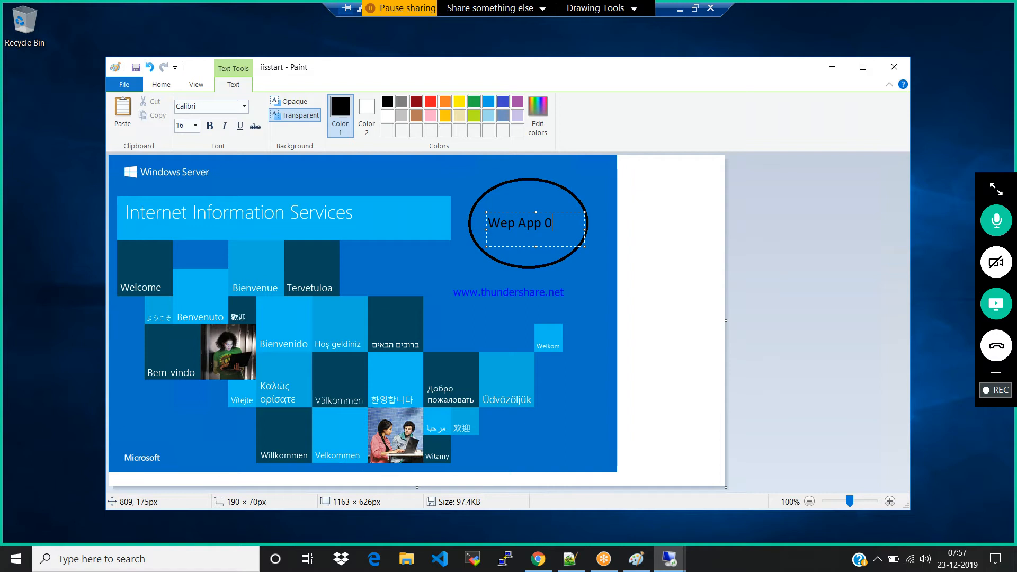
pyautogui.write('1')
pyautogui.click(628, 284)
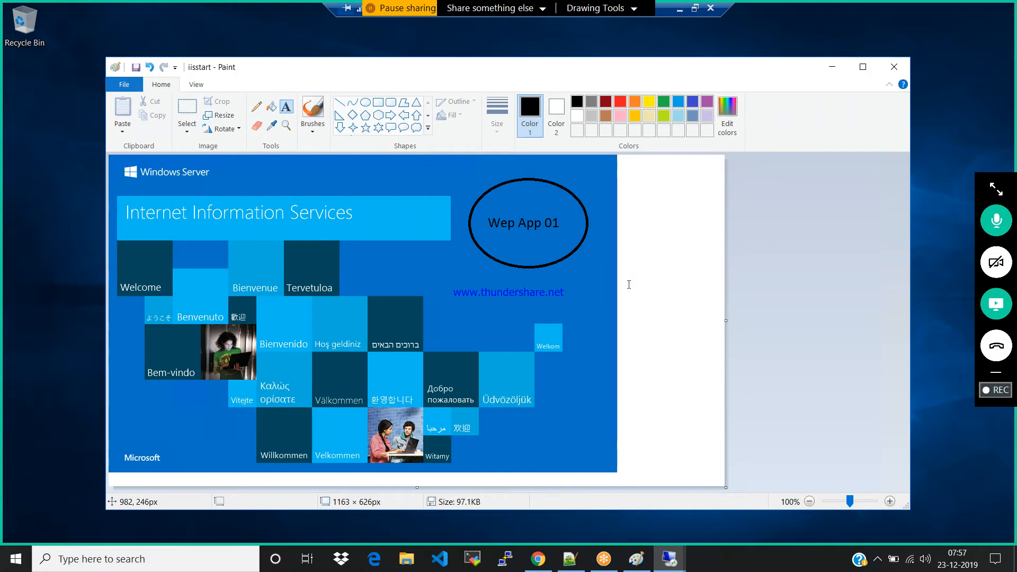
pyautogui.click(893, 69)
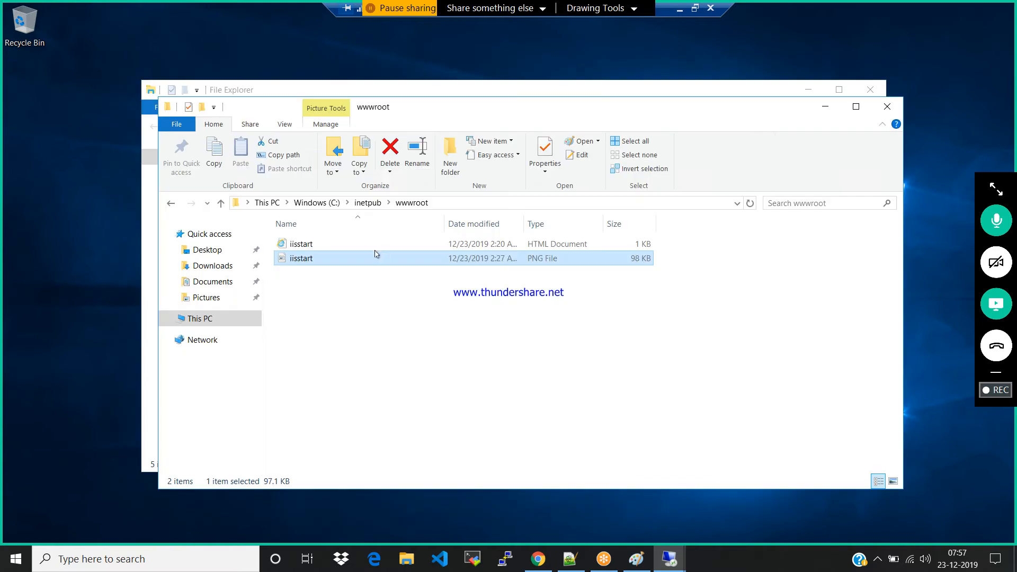
# Reopen the iisstart PNG to check the saved edit, and close the image and both File Explorer windows
pyautogui.doubleClick(307, 258)
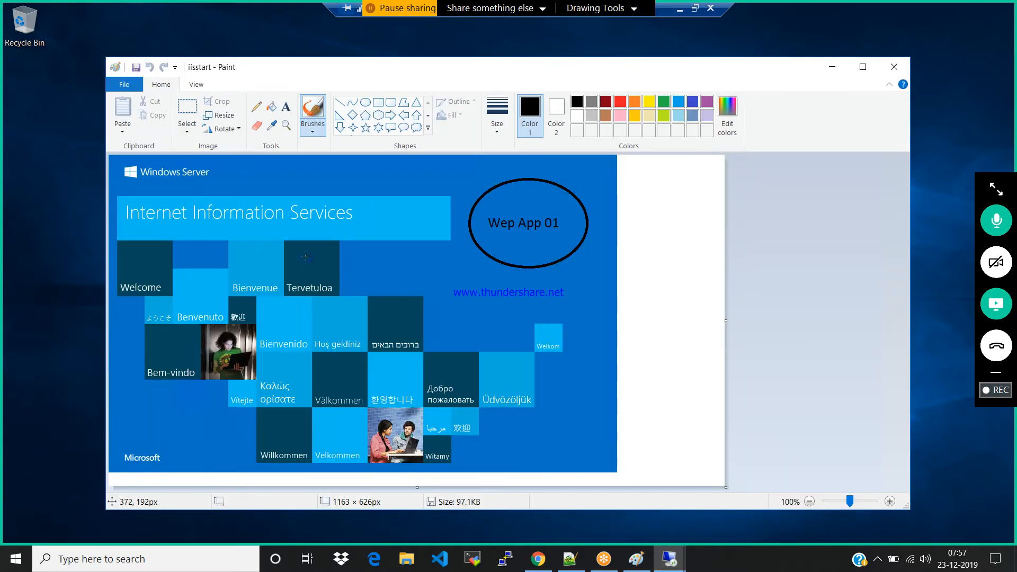
pyautogui.click(893, 66)
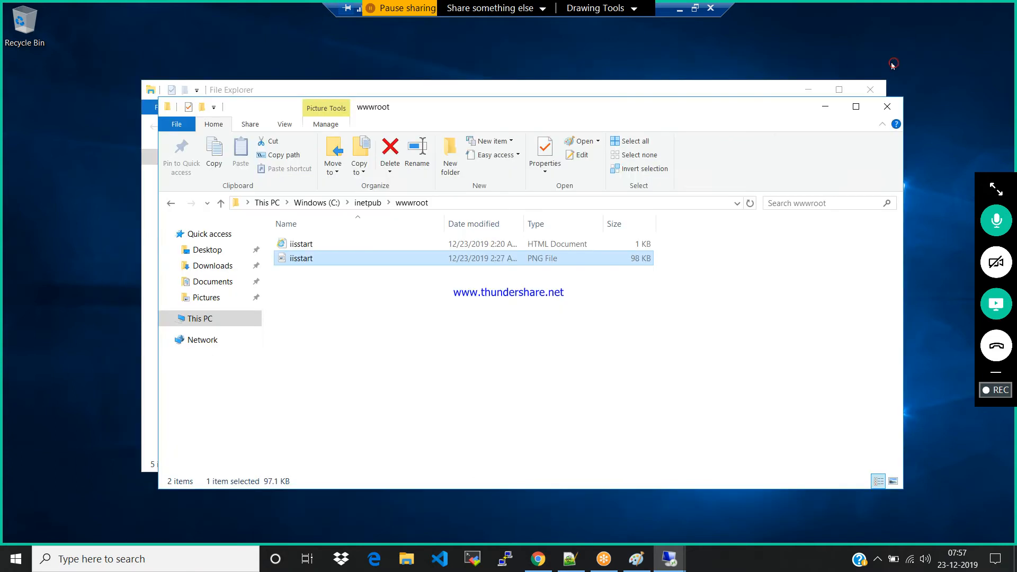
pyautogui.click(887, 107)
pyautogui.click(871, 90)
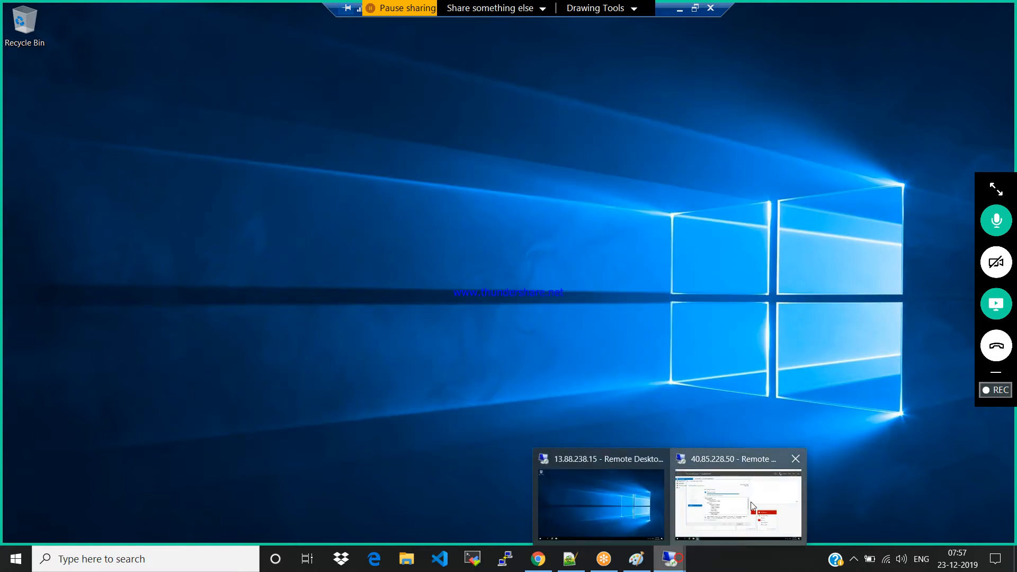
# Switch to the windows02 remote session and close the finished Add Roles and Features Wizard and Server Manager
pyautogui.click(750, 502)
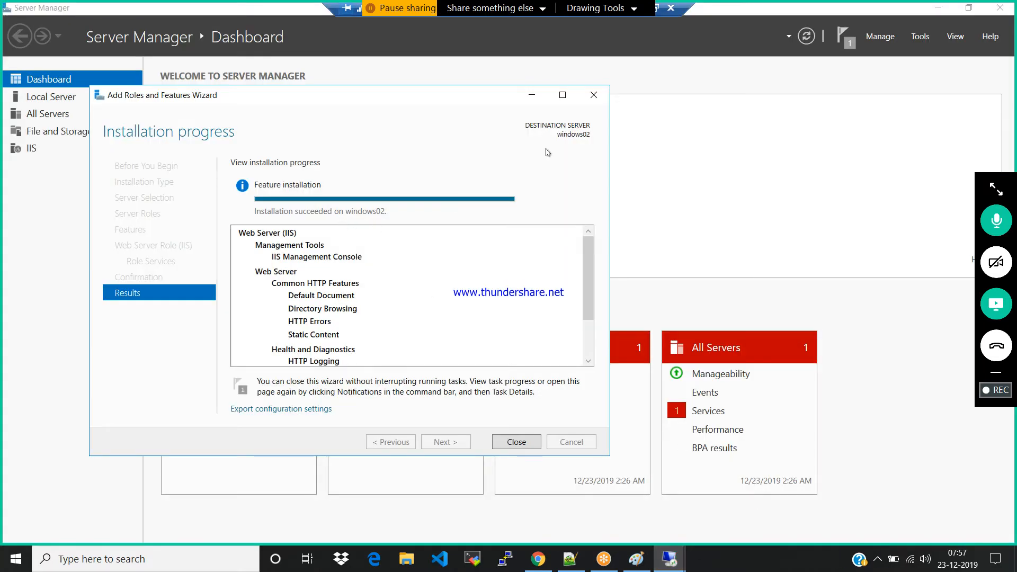
pyautogui.click(595, 93)
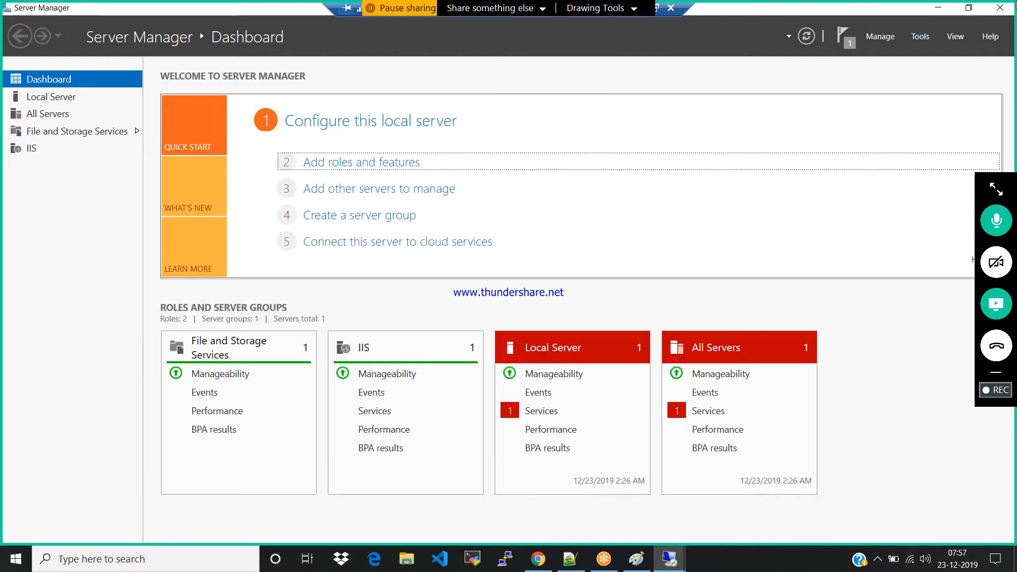
pyautogui.click(1011, 8)
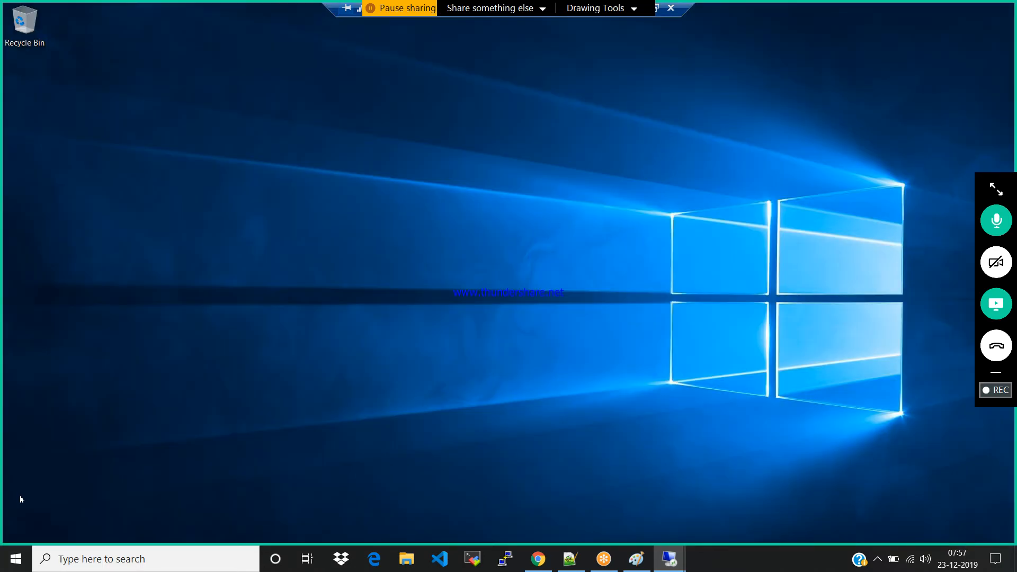
# Launch File Explorer on windows02, browse to C:\inetpub\wwwroot and open the iisstart PNG in Paint
pyautogui.click(16, 559)
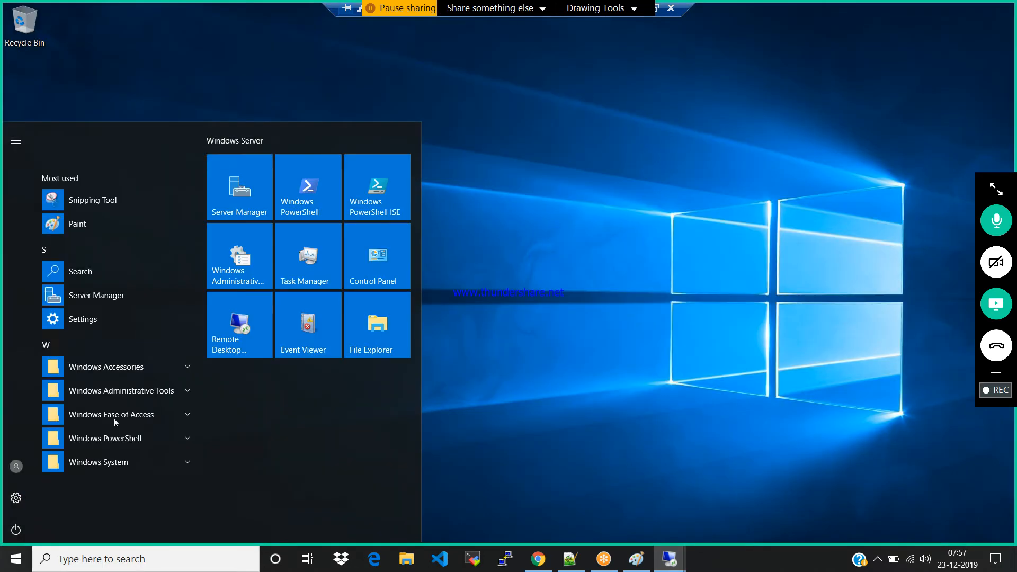
pyautogui.click(189, 463)
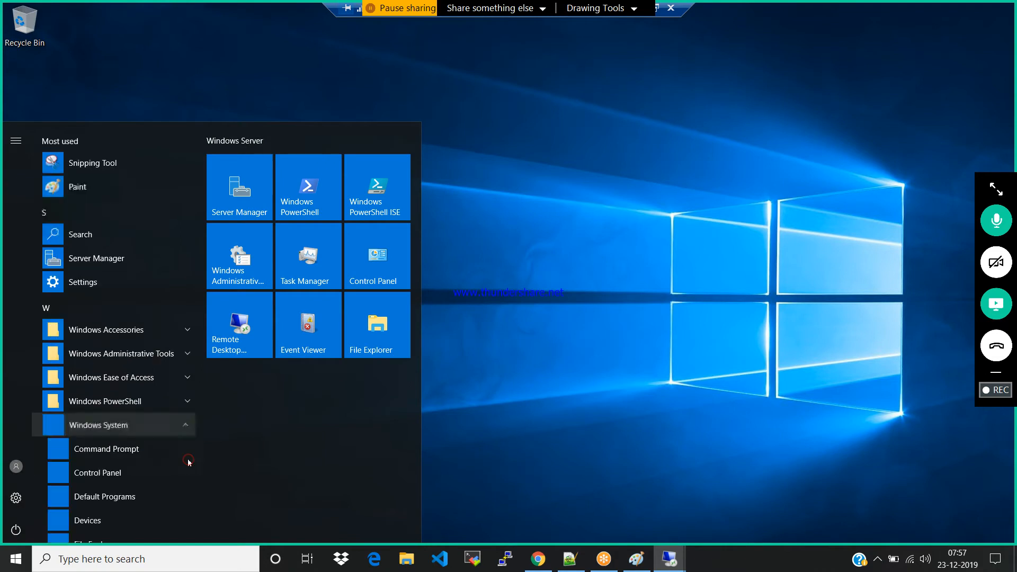
pyautogui.scroll(-1, 107, 490)
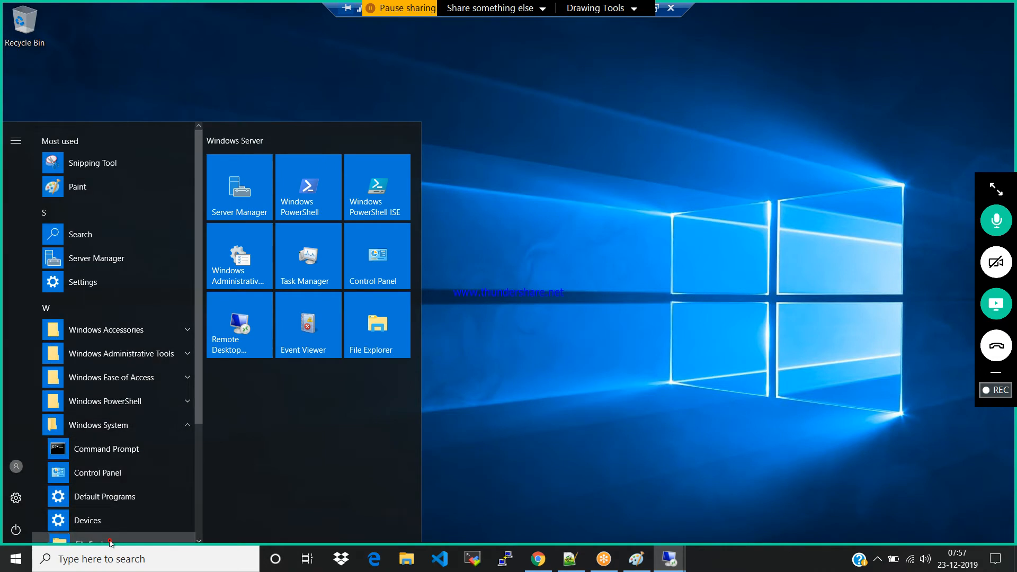
pyautogui.click(110, 540)
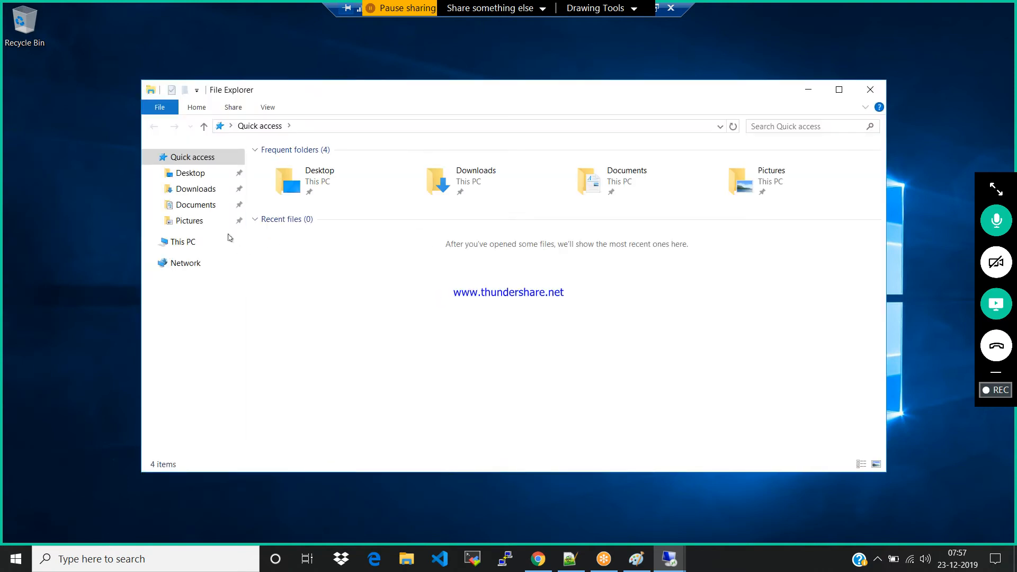
pyautogui.click(197, 242)
pyautogui.click(356, 279)
pyautogui.doubleClick(357, 279)
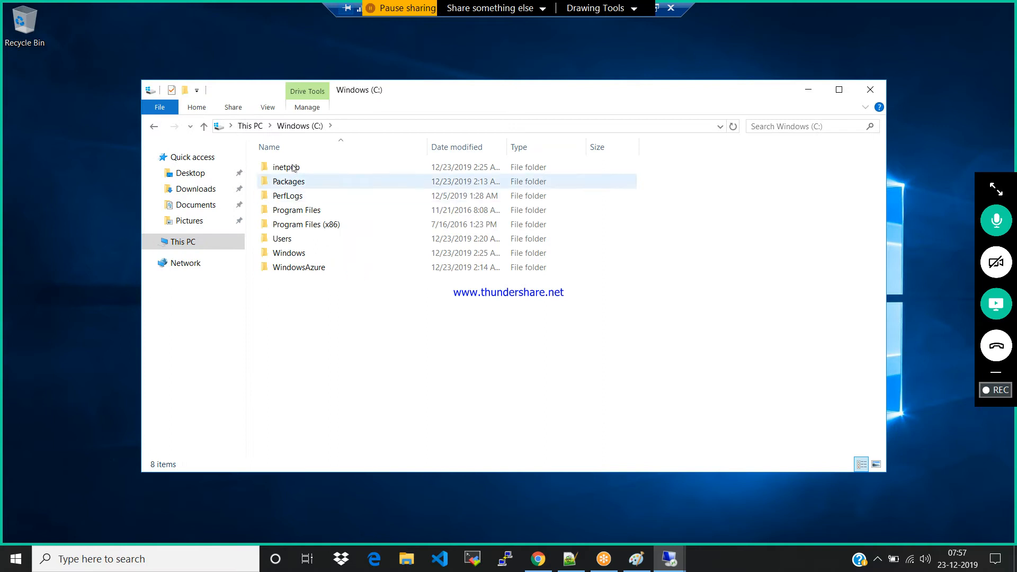
pyautogui.click(293, 168)
pyautogui.doubleClick(293, 168)
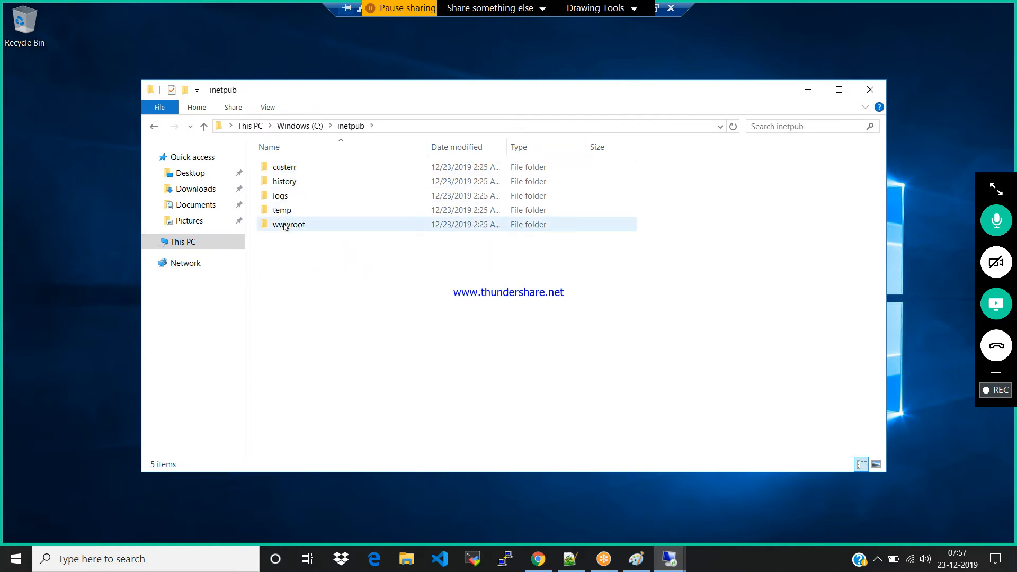
pyautogui.doubleClick(284, 225)
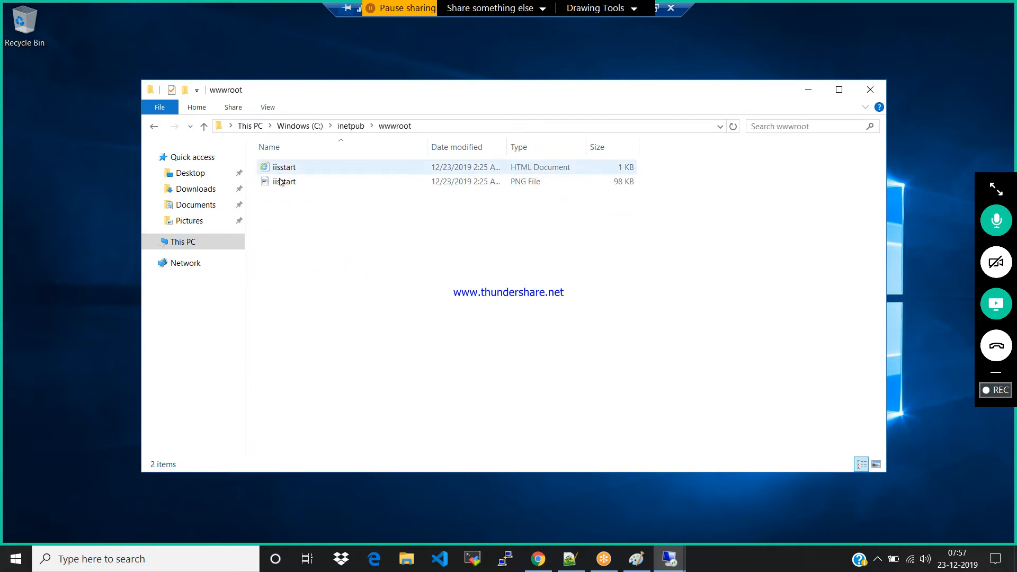
pyautogui.doubleClick(280, 182)
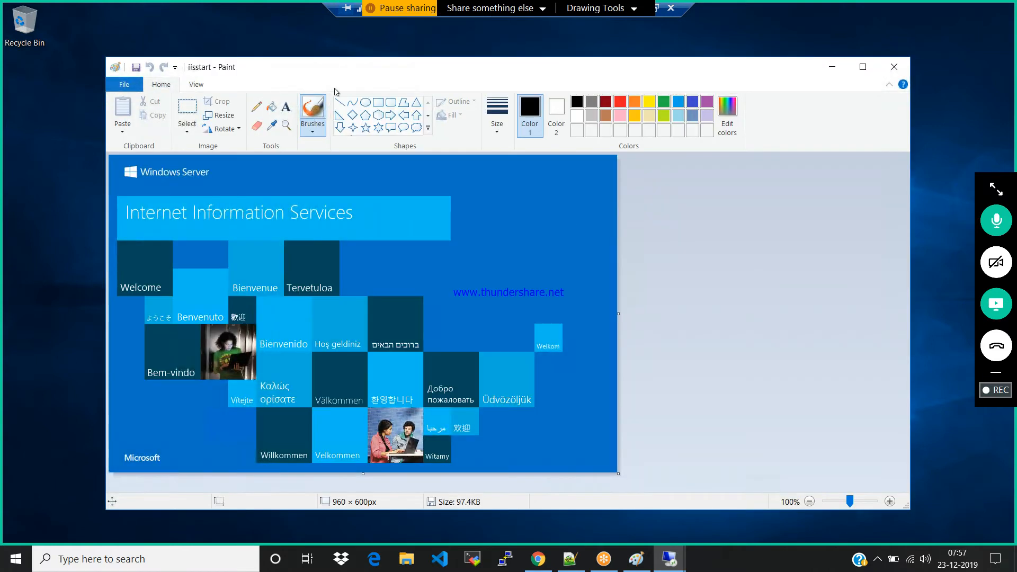
# Draw an ellipse about 237 × 164 px beside the Internet Information Services heading and add a text box about 190 × 61 px inside it with font size 16
pyautogui.click(365, 101)
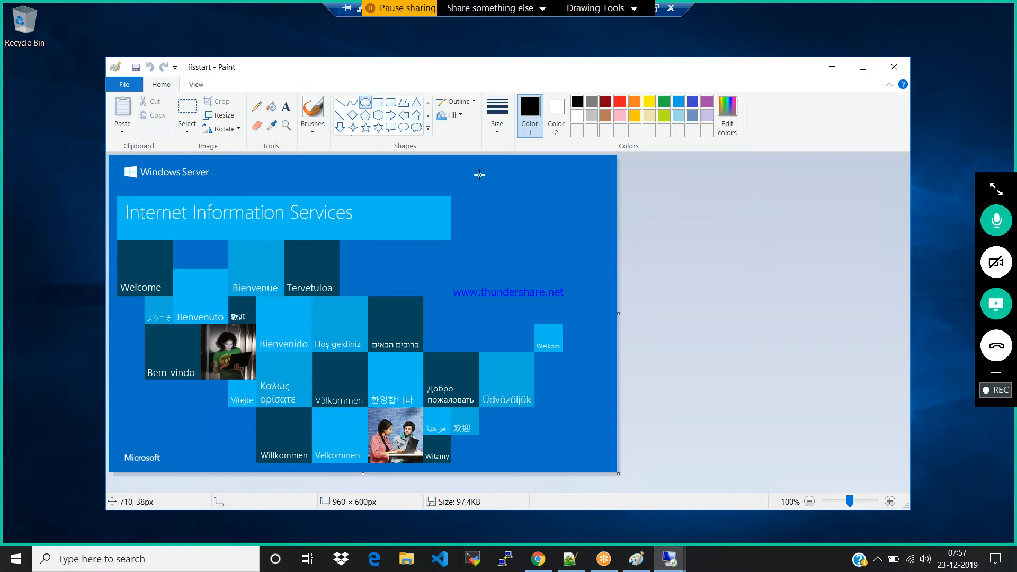
pyautogui.moveTo(470, 183); pyautogui.dragTo(595, 271)
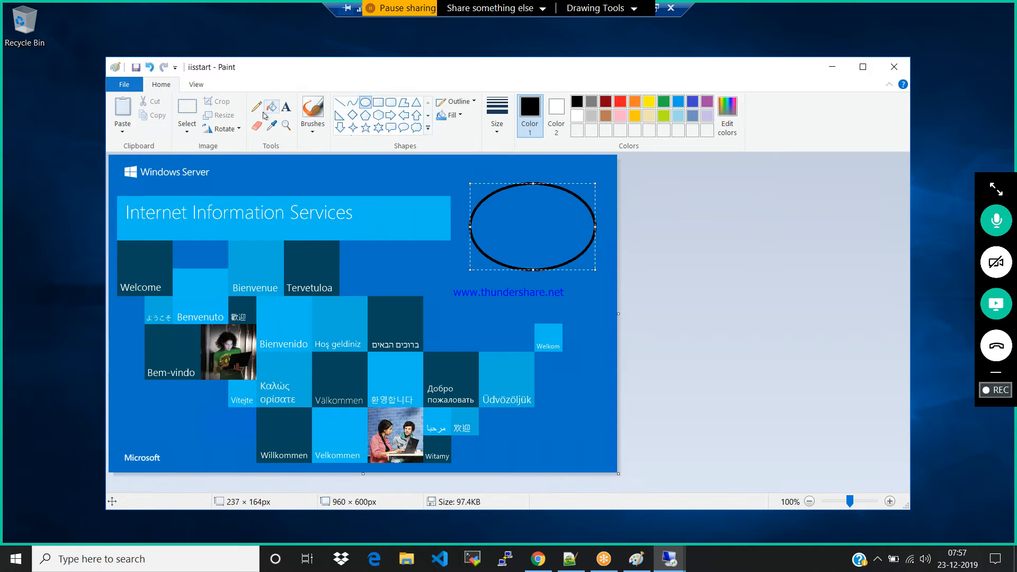
pyautogui.click(284, 110)
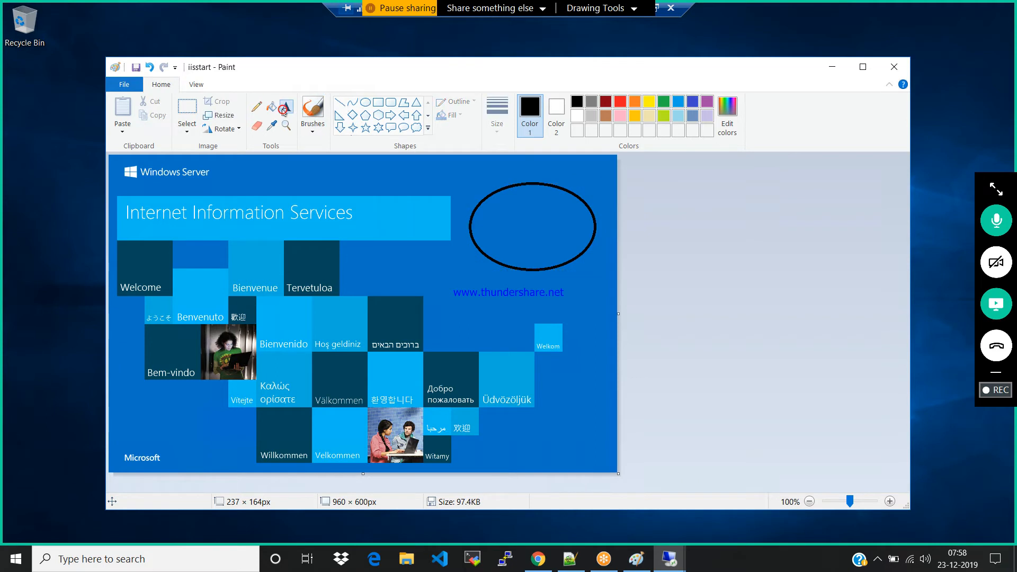
pyautogui.click(489, 223)
pyautogui.click(490, 224)
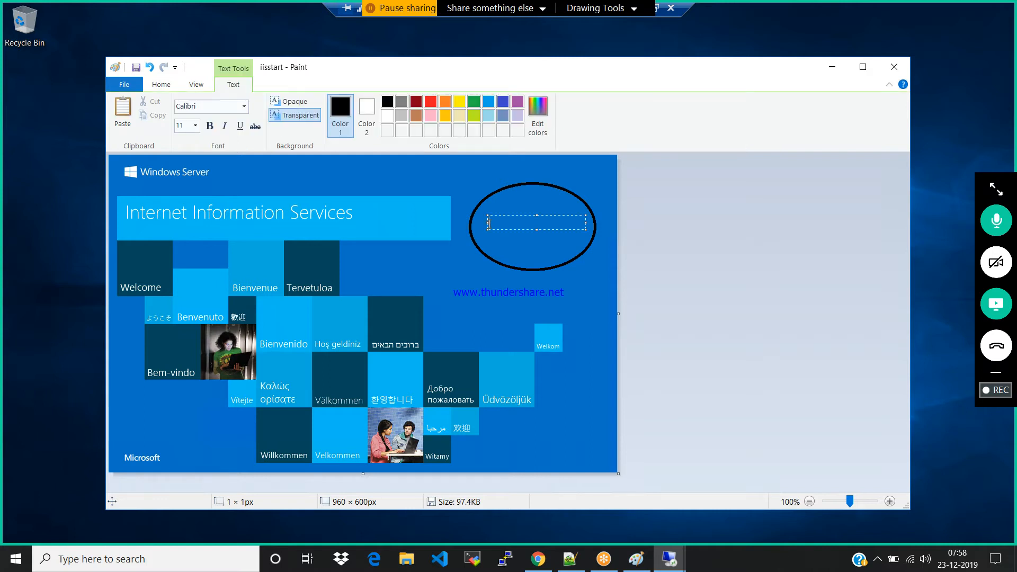
pyautogui.moveTo(536, 230); pyautogui.dragTo(535, 240)
pyautogui.click(196, 126)
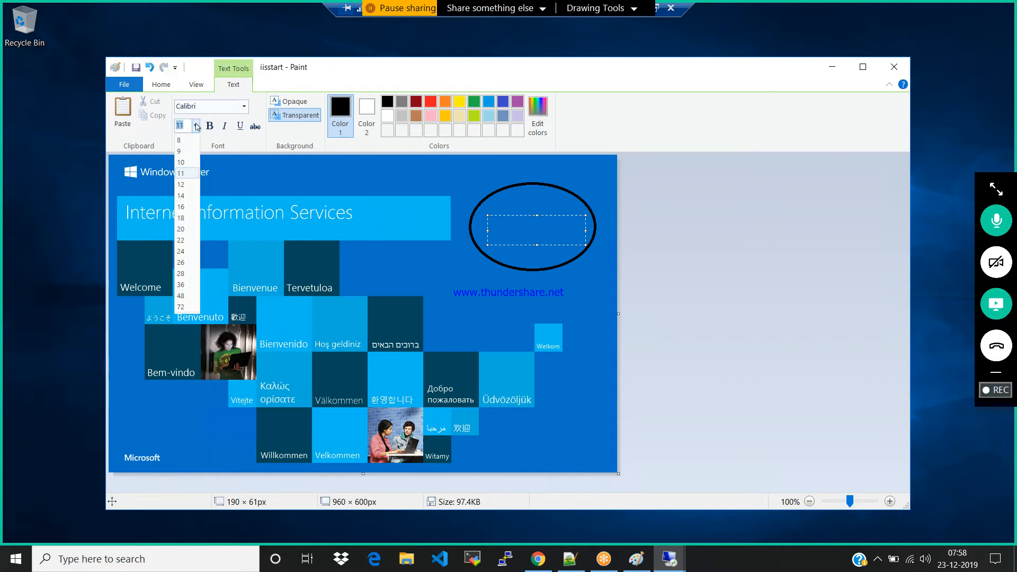
pyautogui.click(181, 207)
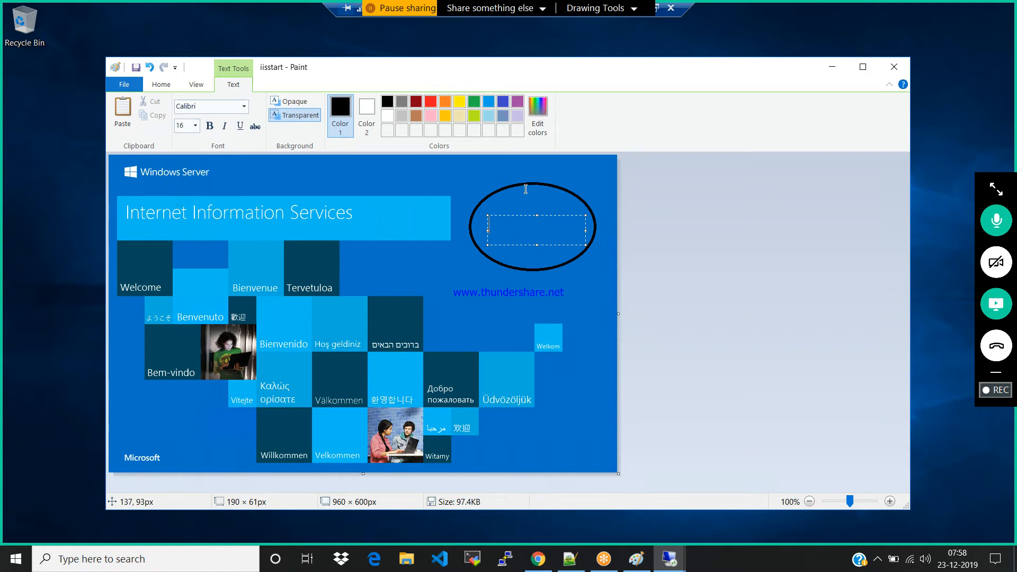
# Enter the text "Web App 02" inside the ellipse and save the iisstart image
pyautogui.write('Web App 02')
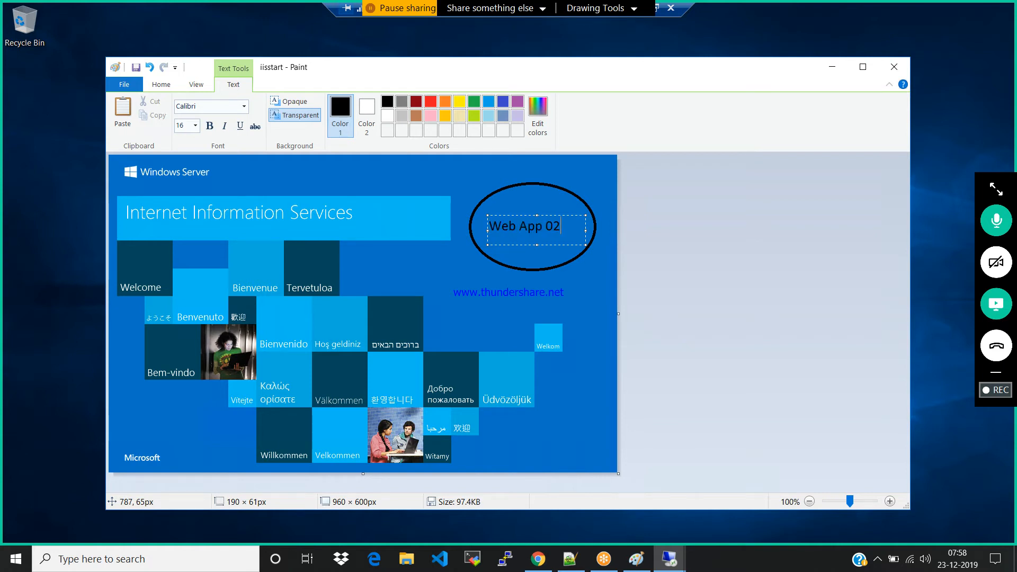
pyautogui.click(607, 271)
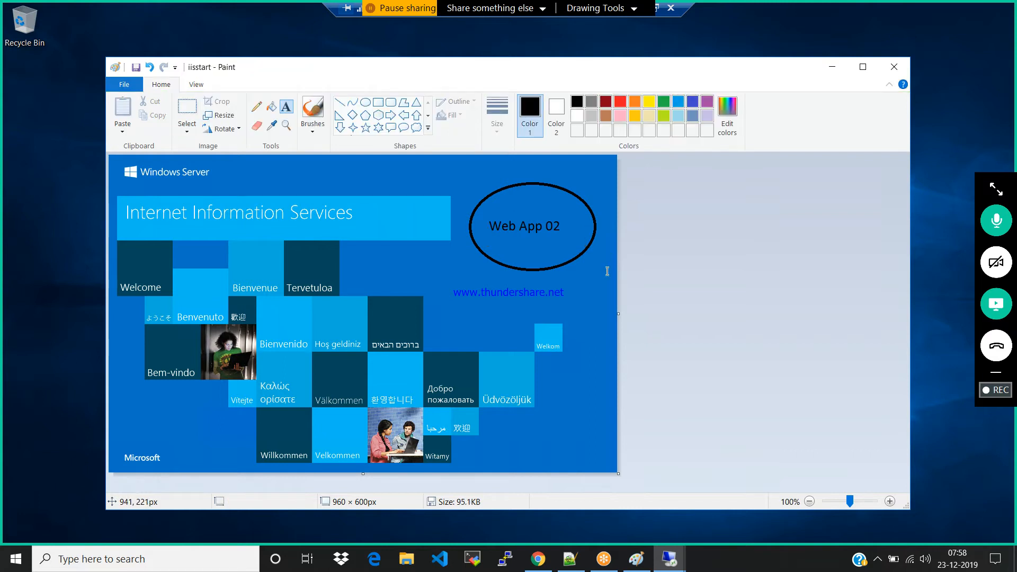
# Close the image and the wwwroot folder window, and minimize the windows02 remote session to return to the Azure portal
pyautogui.click(880, 67)
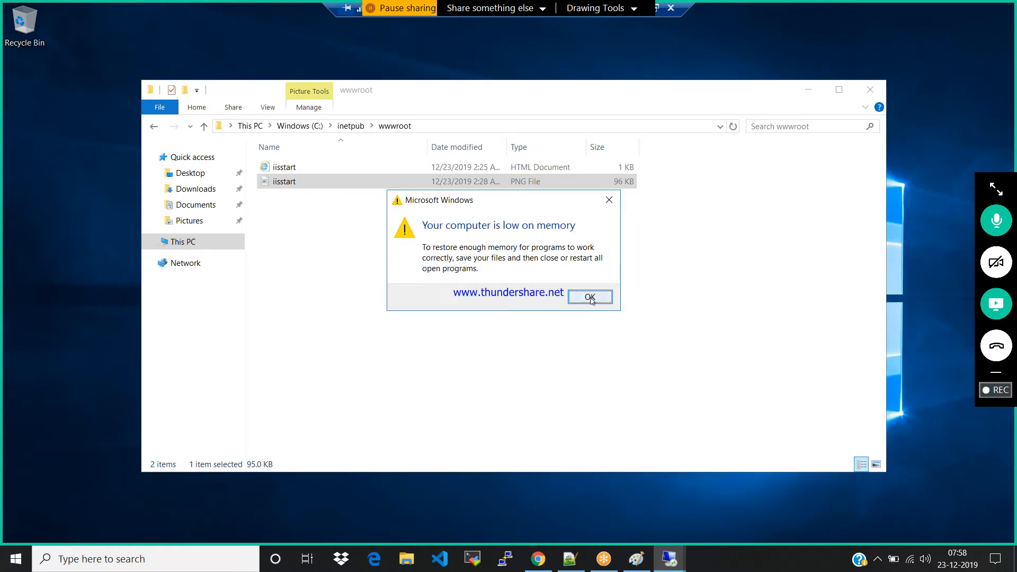
pyautogui.click(590, 297)
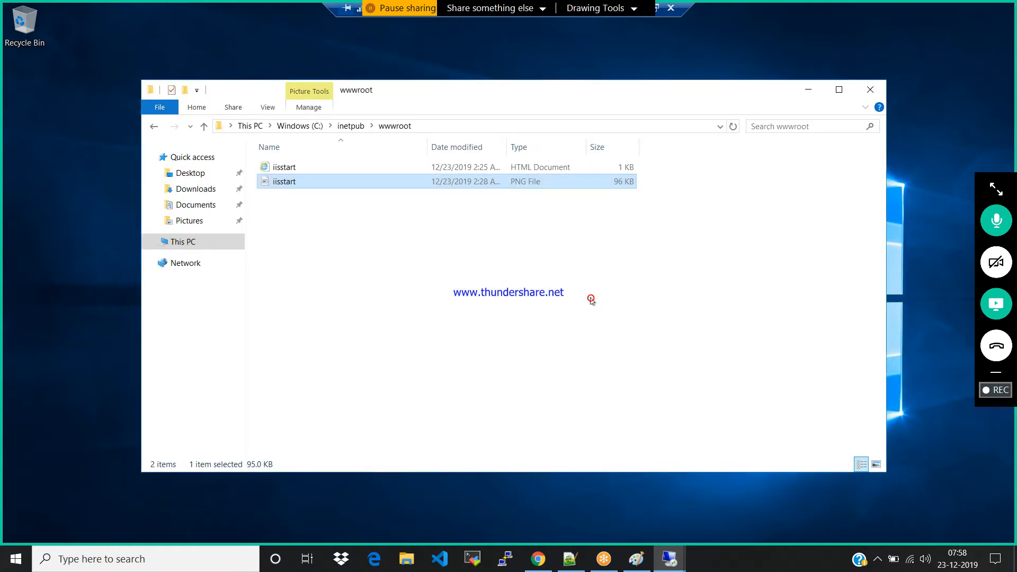
pyautogui.click(870, 89)
pyautogui.moveTo(733, 9)
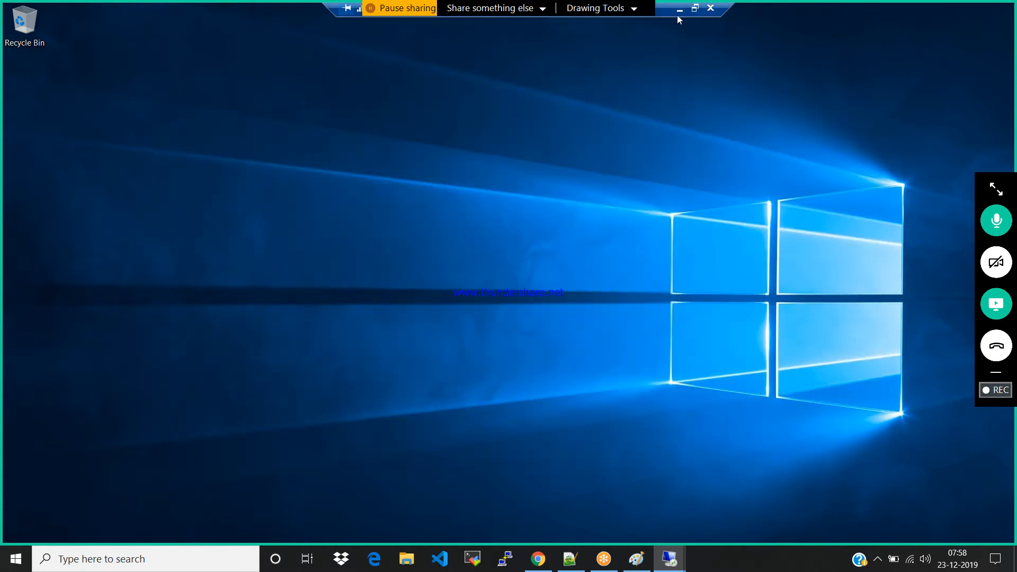
pyautogui.click(677, 12)
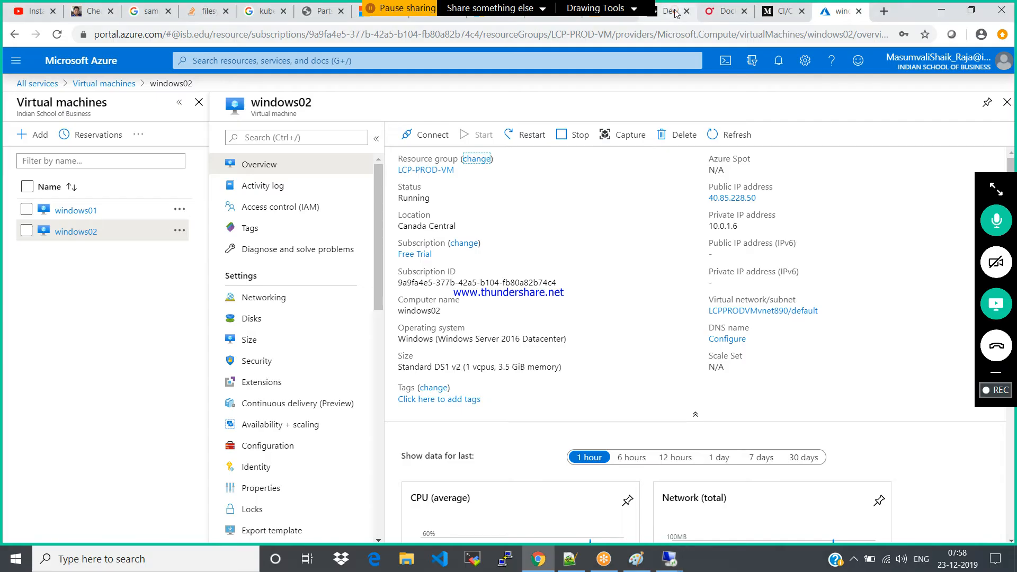
# Close the windows02 and Virtual machines pages and open the Load balancers list in the Azure portal
pyautogui.click(1009, 106)
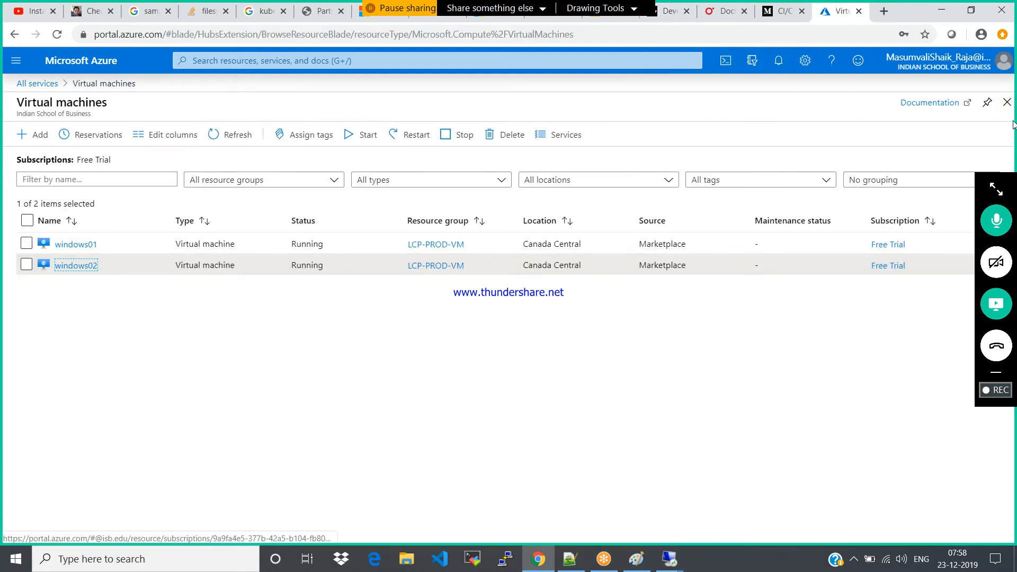
pyautogui.click(1008, 102)
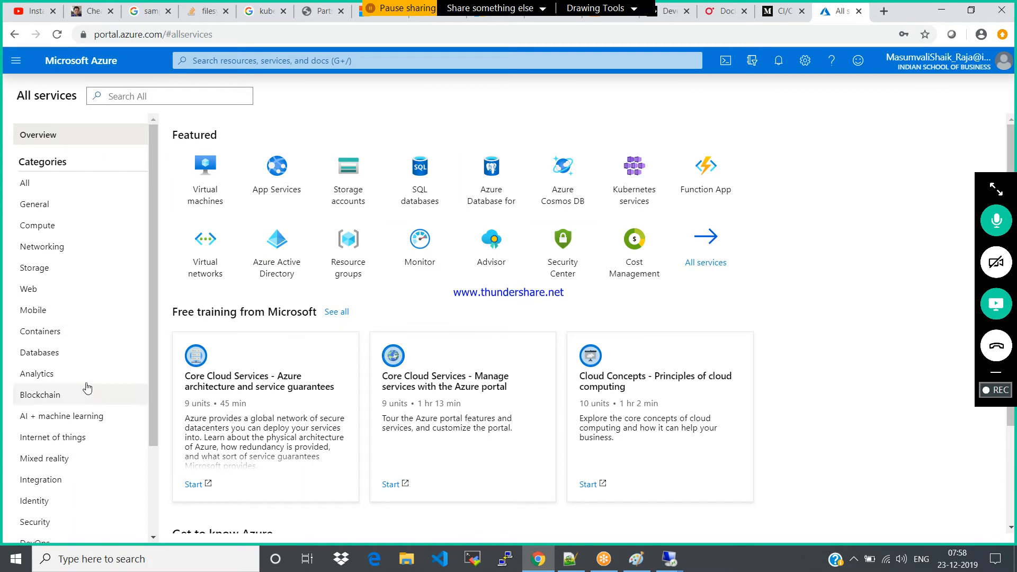
pyautogui.click(15, 61)
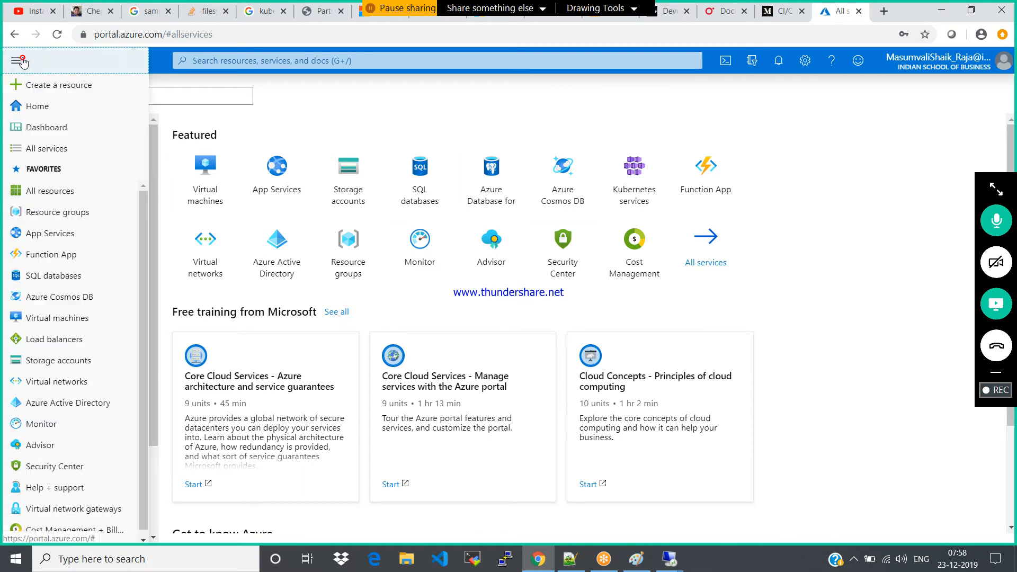
pyautogui.click(50, 345)
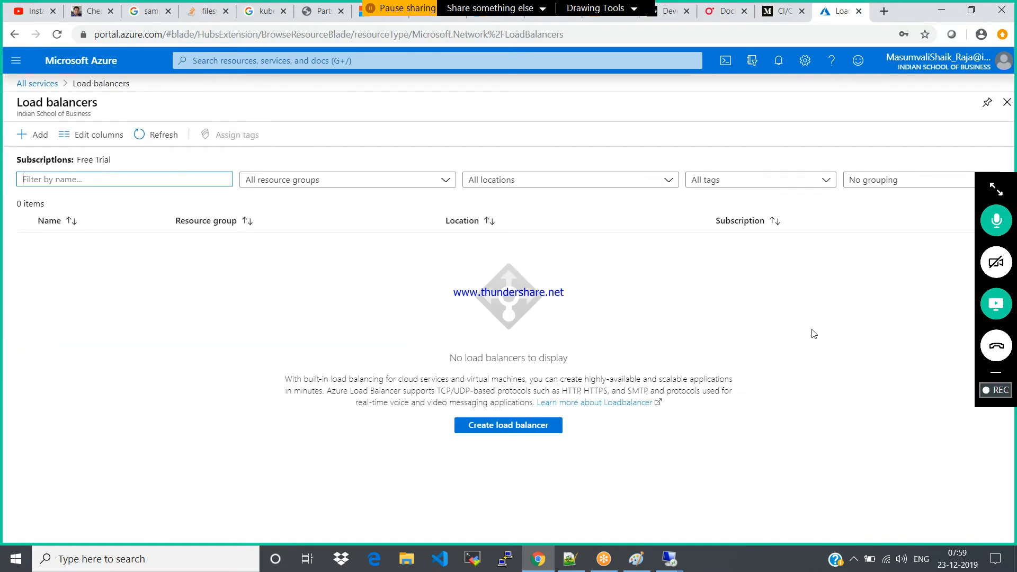
# Start a new load balancer in the LCP-PROD-VM resource group and name it LCP-LB
pyautogui.click(28, 130)
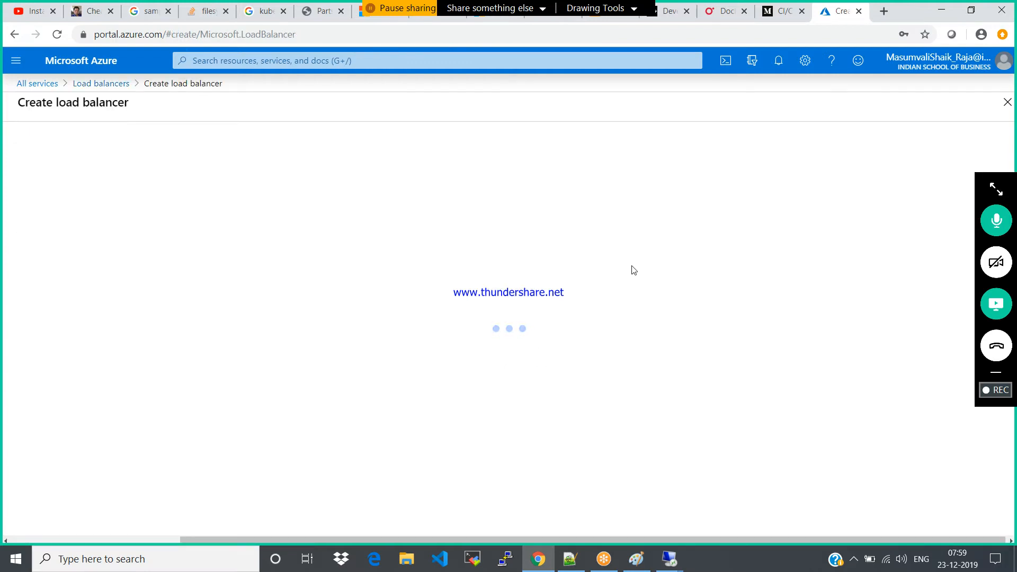
pyautogui.click(278, 288)
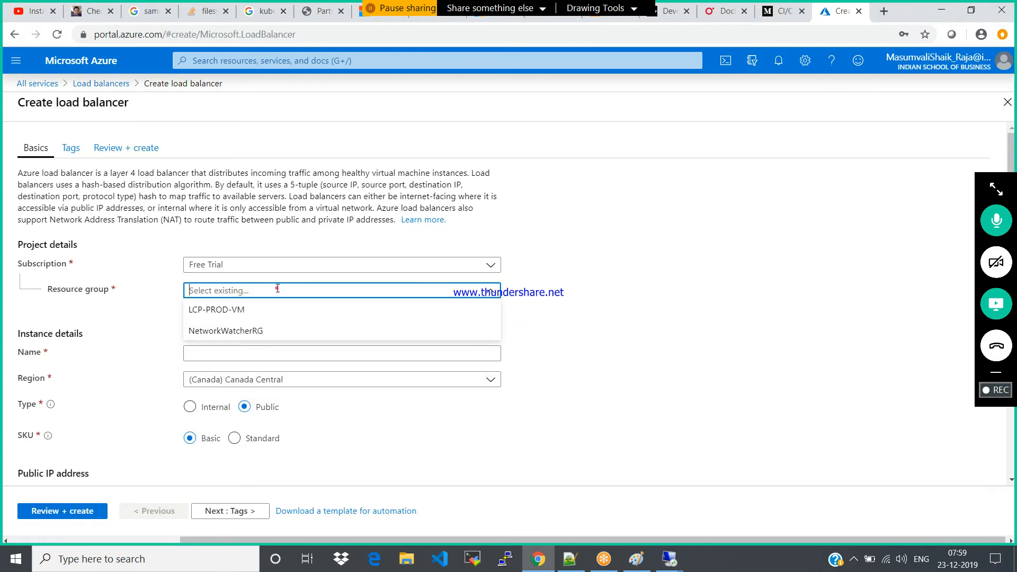
pyautogui.click(205, 308)
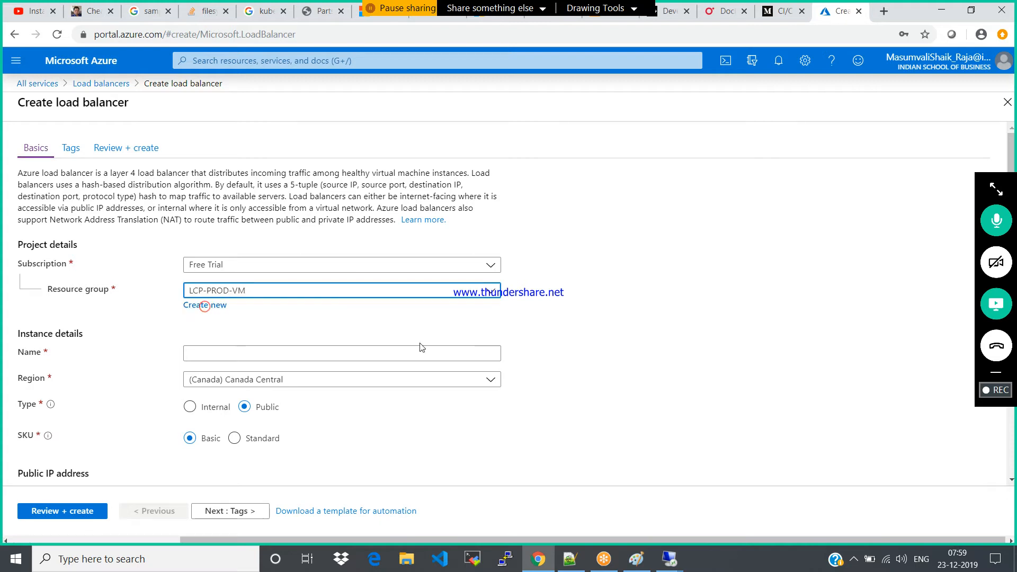
pyautogui.click(244, 354)
pyautogui.write('LCP-LB')
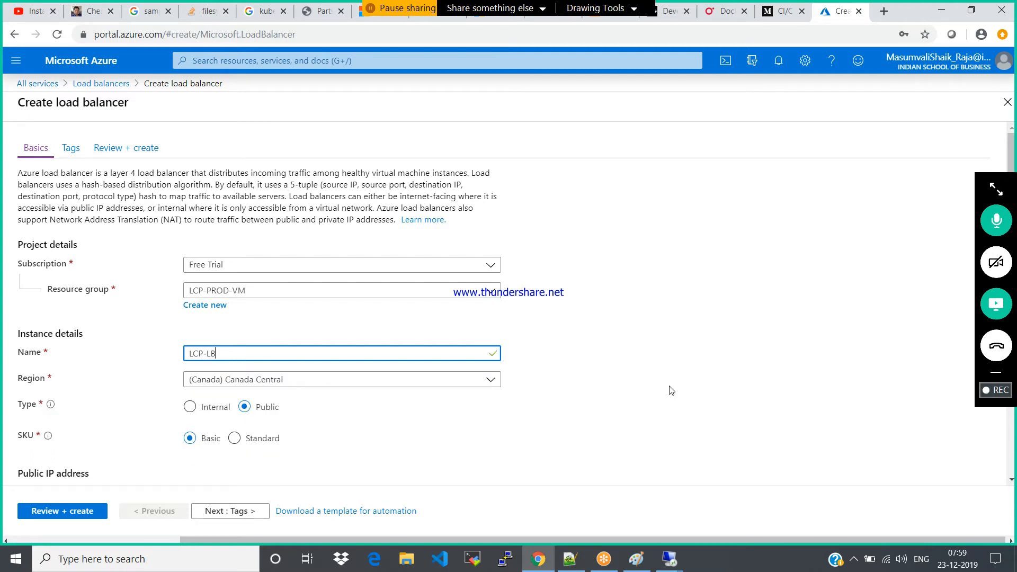
pyautogui.click(1010, 482)
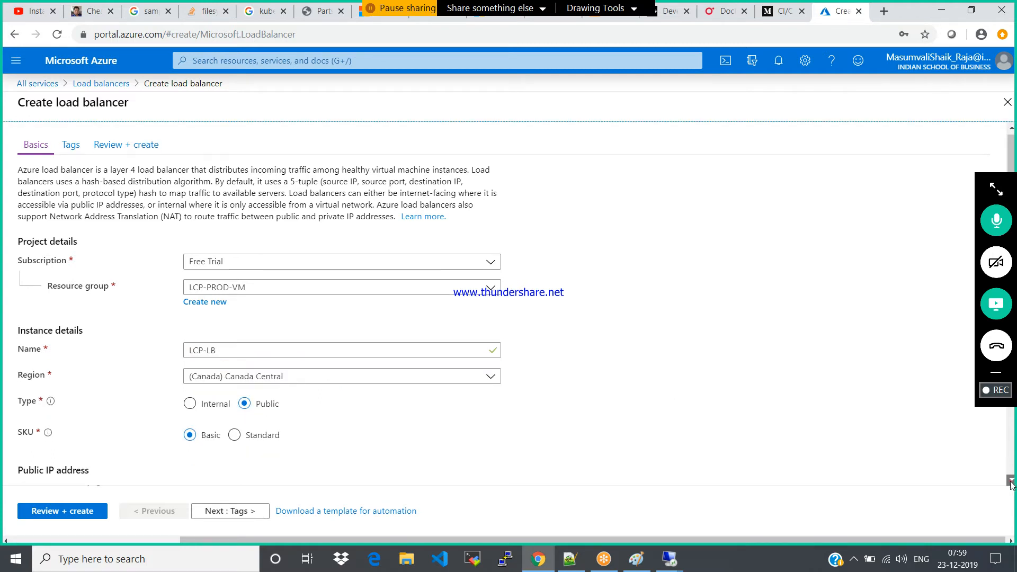
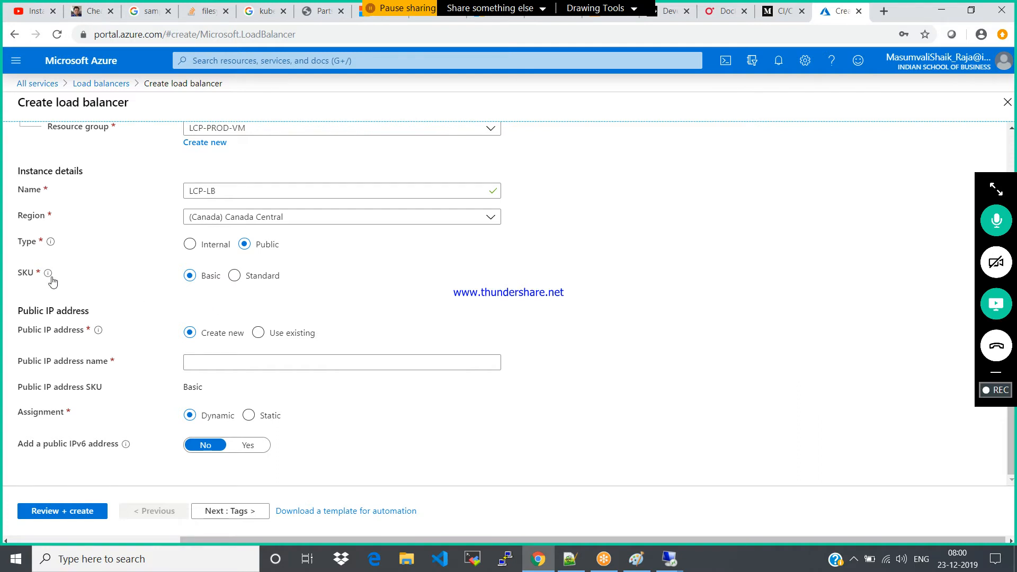
# Open the windows01 virtual machine overview in a duplicate portal tab and check its public IP address
pyautogui.moveTo(48, 276)
pyautogui.rightClick(838, 11)
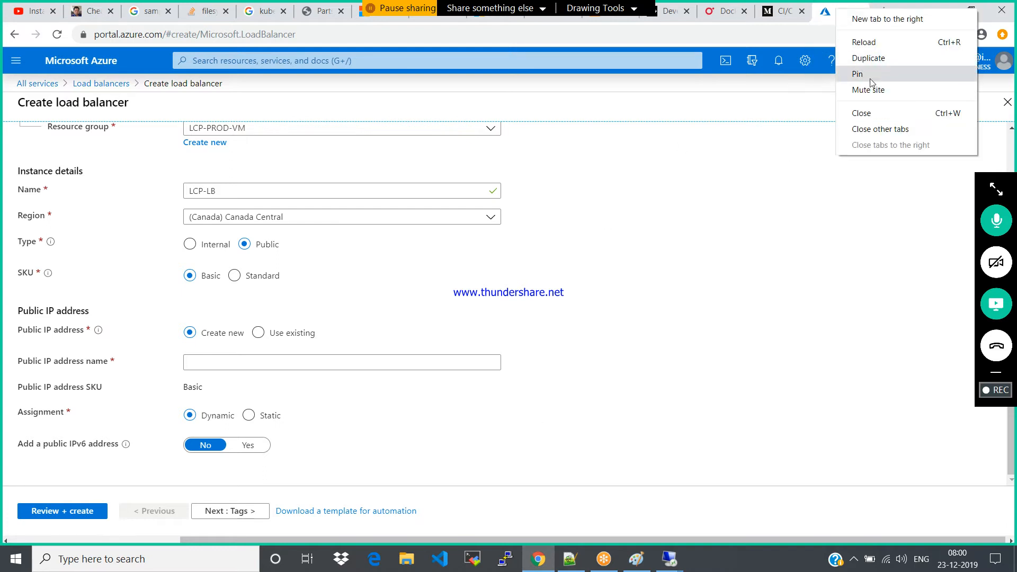
pyautogui.click(868, 58)
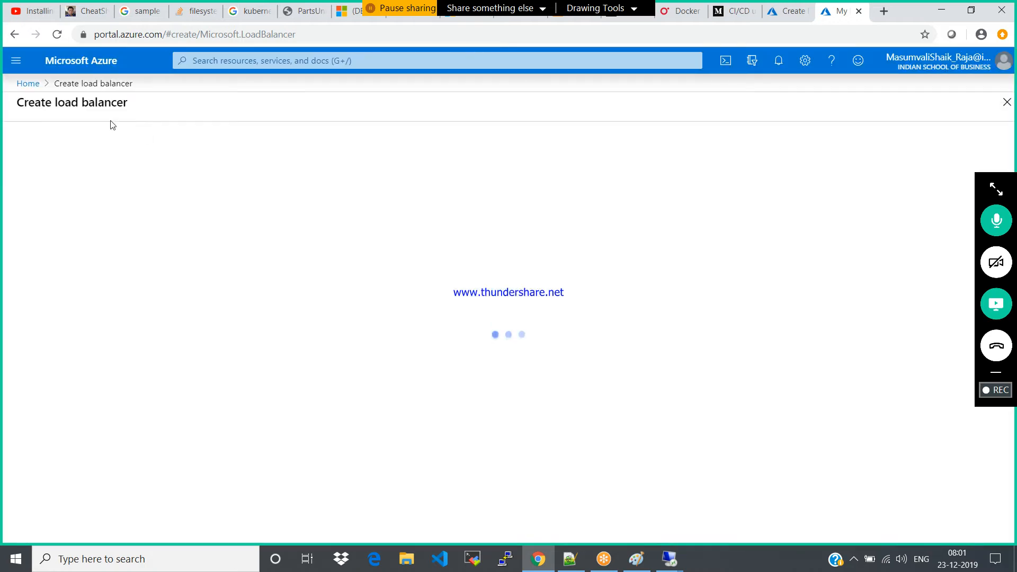
pyautogui.click(21, 67)
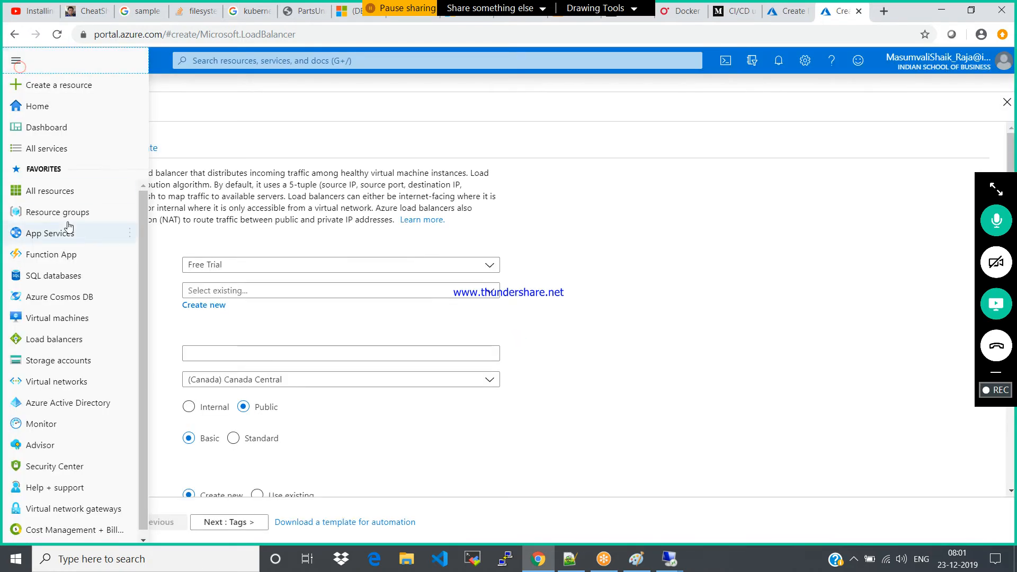
pyautogui.click(57, 318)
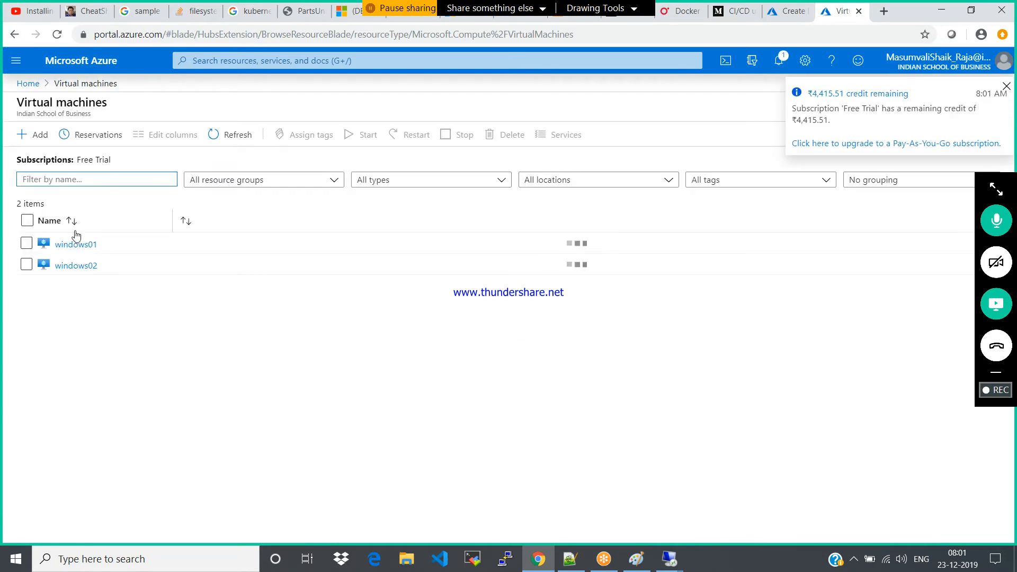
pyautogui.click(76, 244)
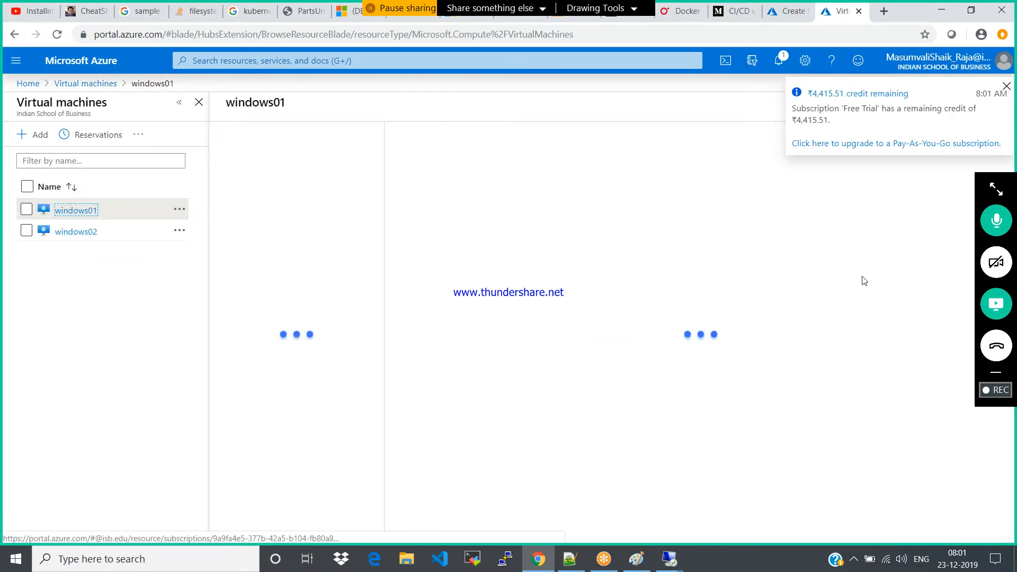
pyautogui.click(1005, 86)
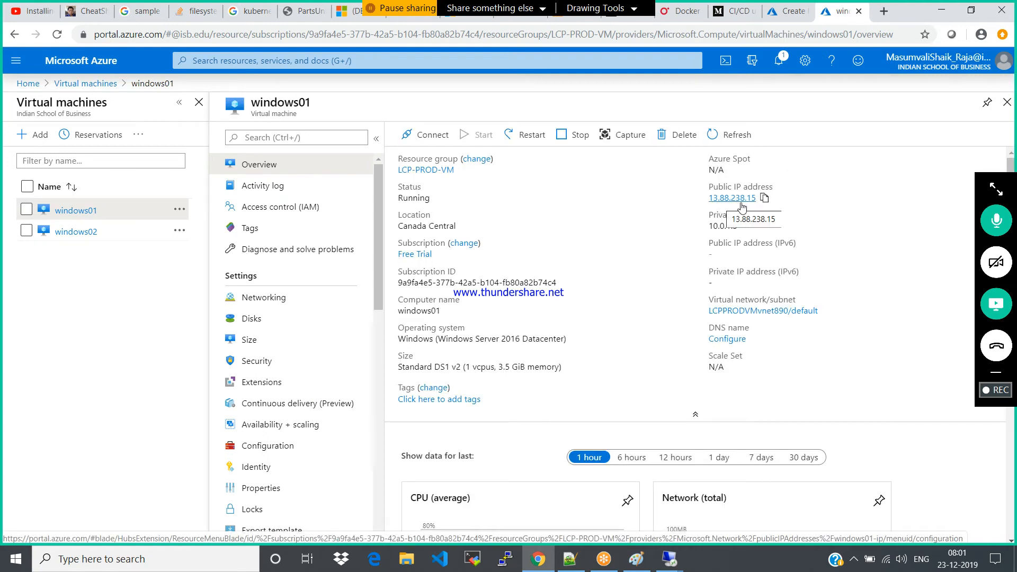
# Return to the load balancer form, name the new public IP address LB-pip, and create the load balancer
pyautogui.click(789, 10)
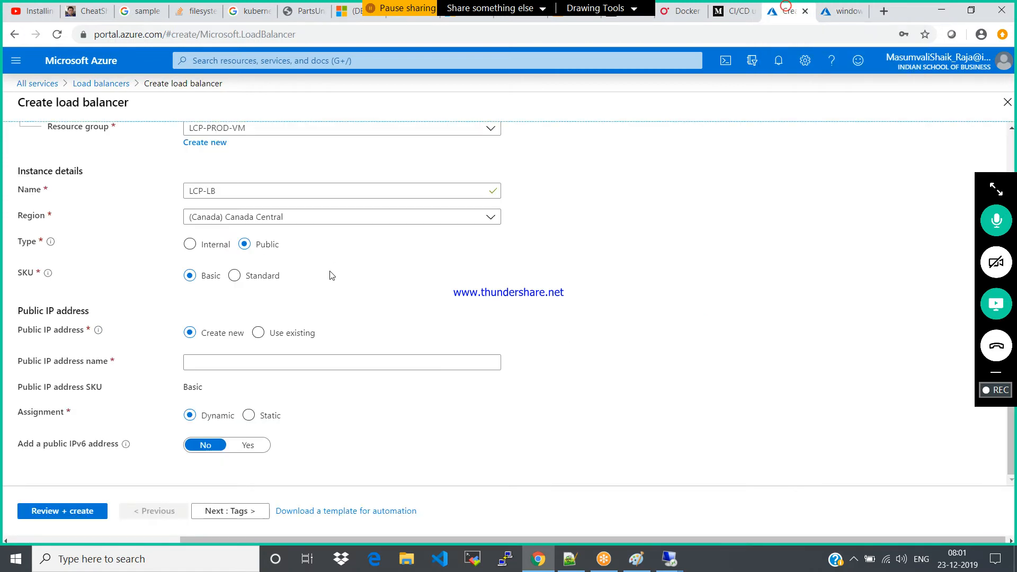
pyautogui.click(250, 361)
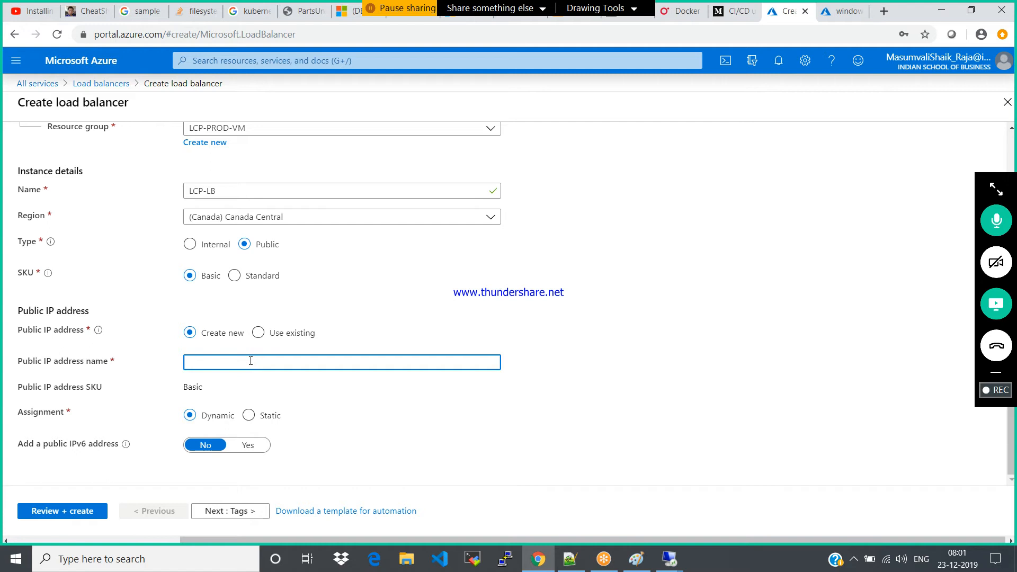
pyautogui.write('LB-pip')
pyautogui.click(241, 509)
pyautogui.click(241, 510)
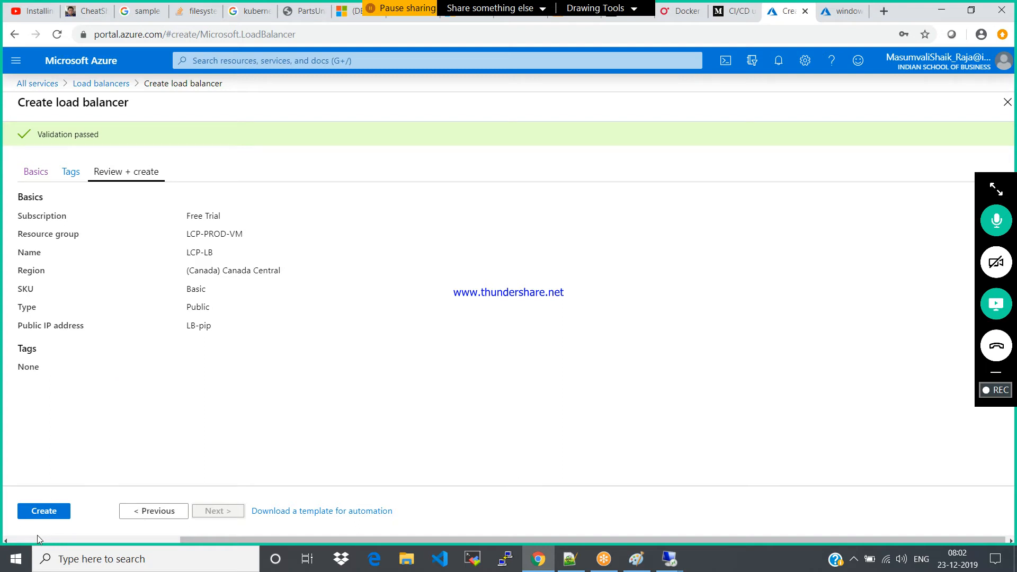
pyautogui.click(35, 513)
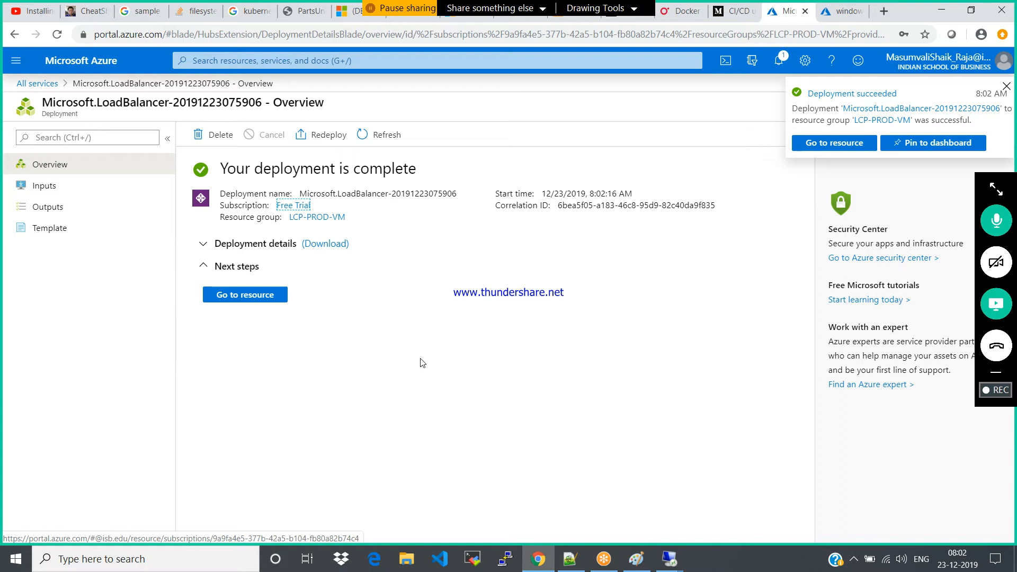
# Open the deployed LCP-LB resource and examine its overview and the LoadBalancerFrontEnd frontend IP configuration
pyautogui.click(829, 147)
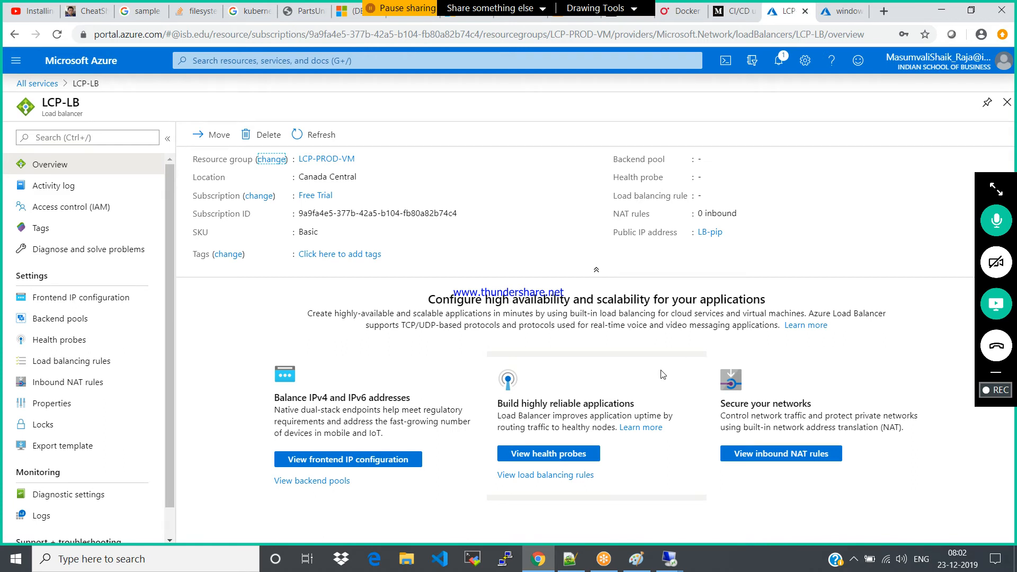
pyautogui.click(707, 234)
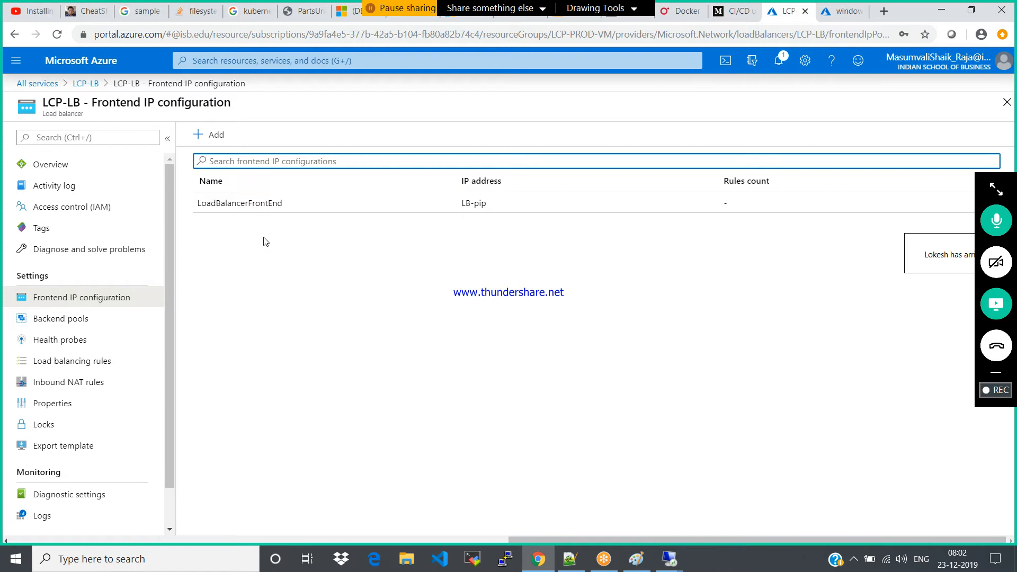
pyautogui.click(145, 306)
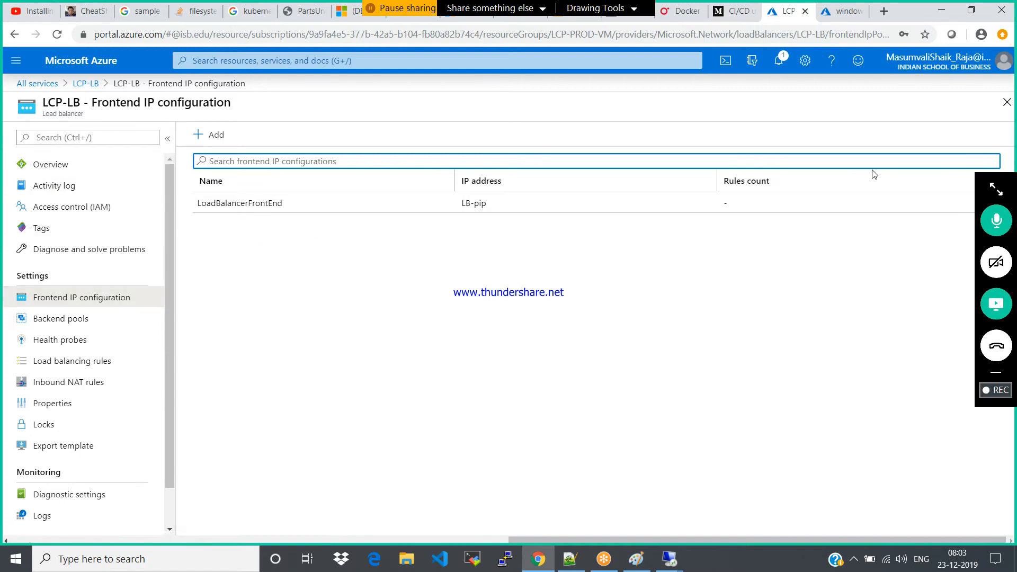
pyautogui.click(42, 164)
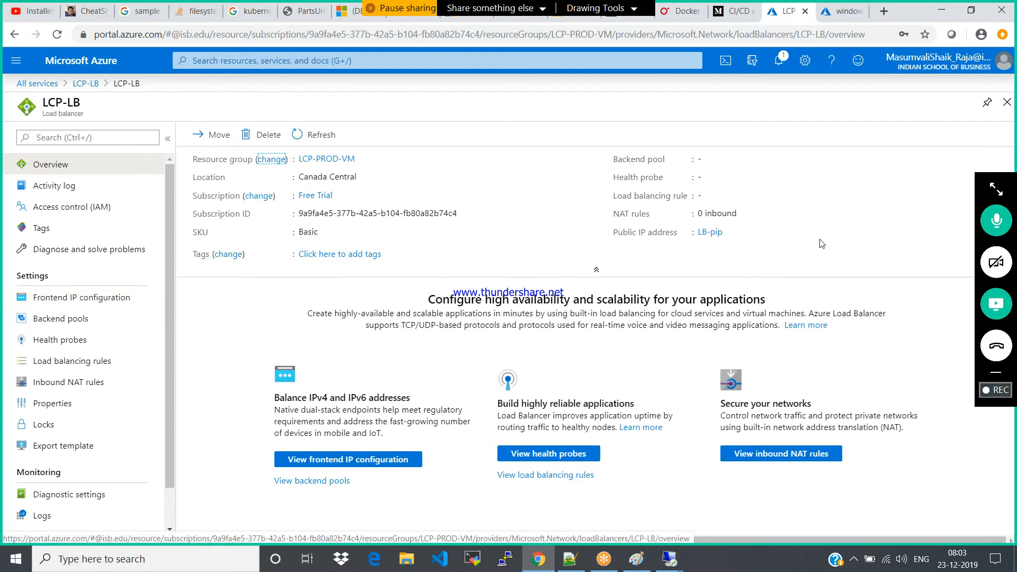
pyautogui.click(56, 299)
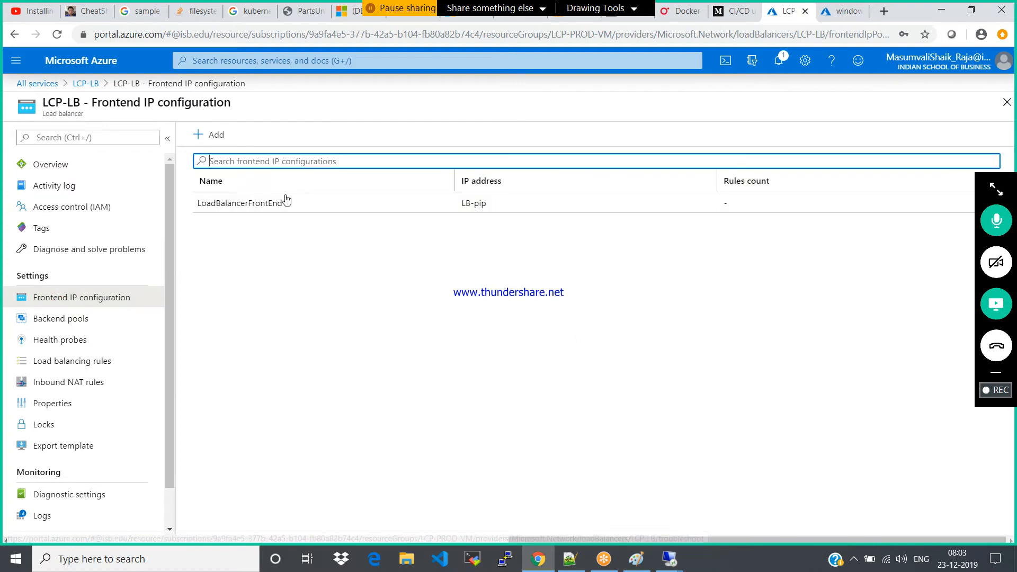
pyautogui.click(253, 200)
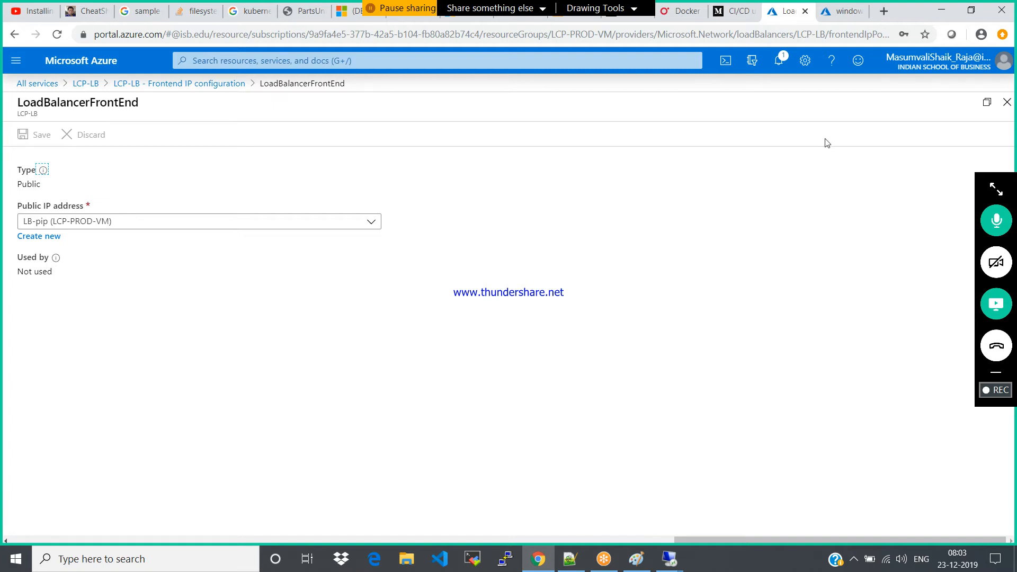
pyautogui.click(1007, 102)
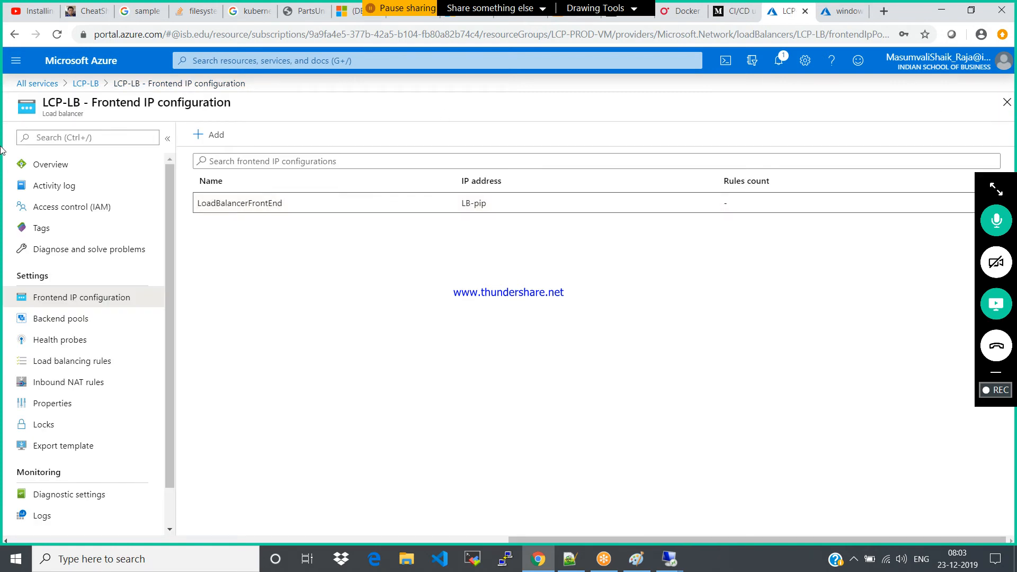
pyautogui.click(42, 173)
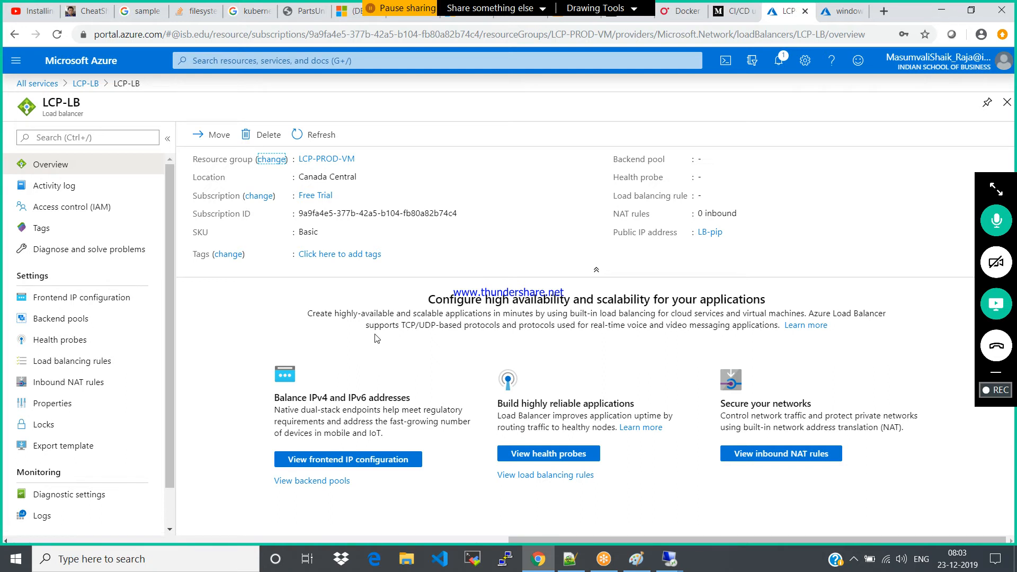
# Start a new backend pool for LCP-LB and name it LCP-backendpool
pyautogui.click(68, 321)
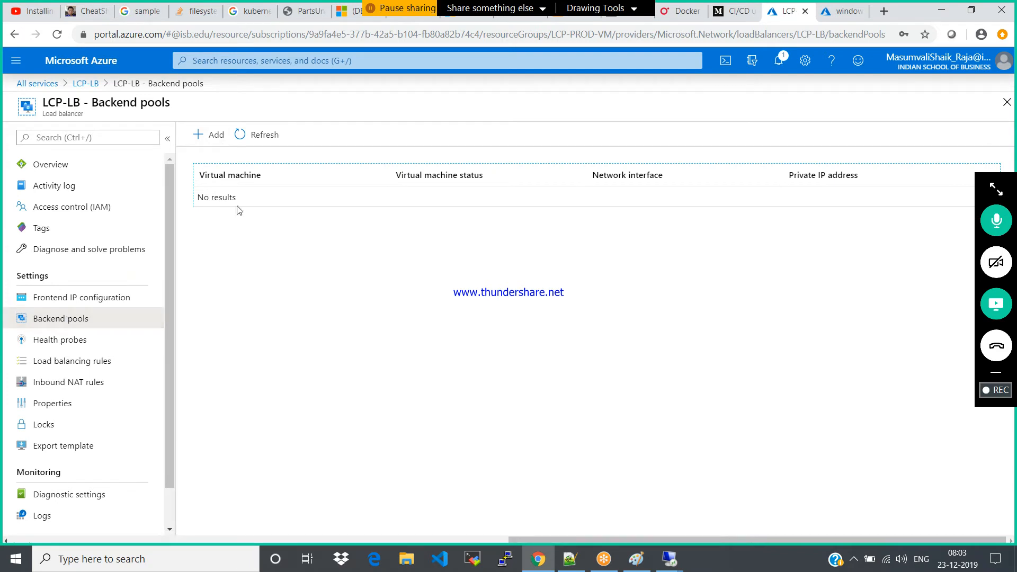
pyautogui.moveTo(199, 197); pyautogui.dragTo(267, 202)
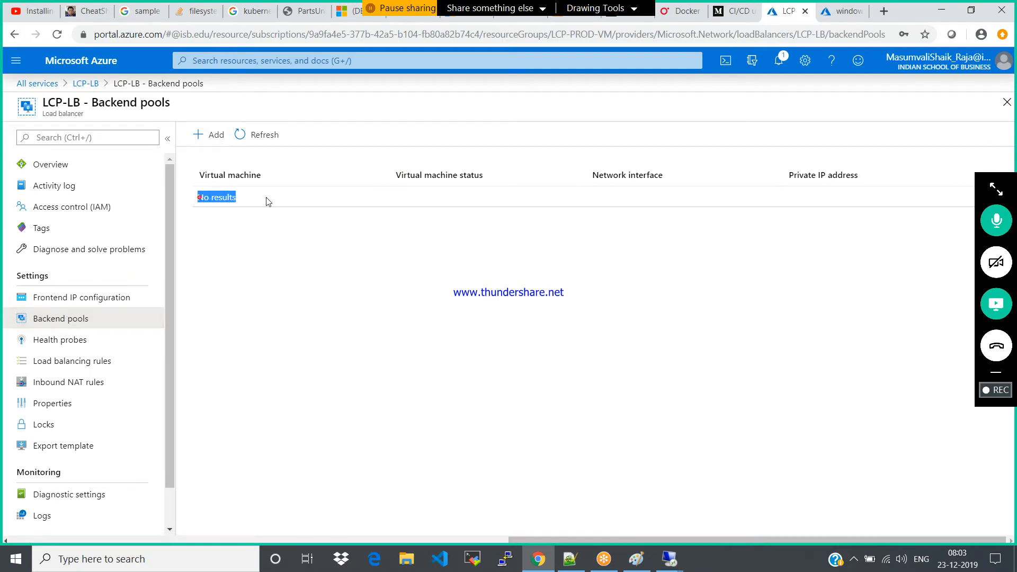
pyautogui.click(249, 256)
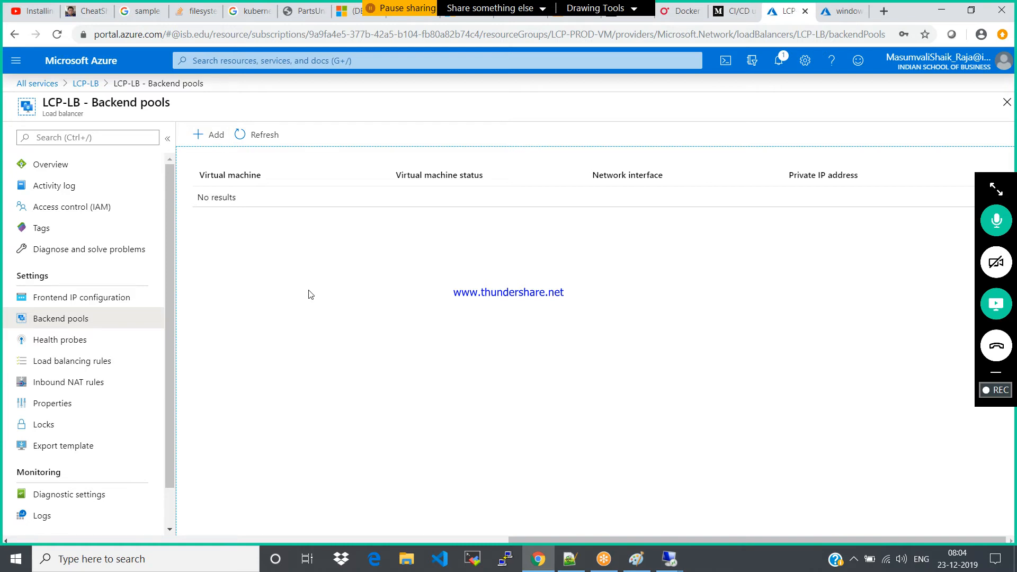
pyautogui.click(202, 135)
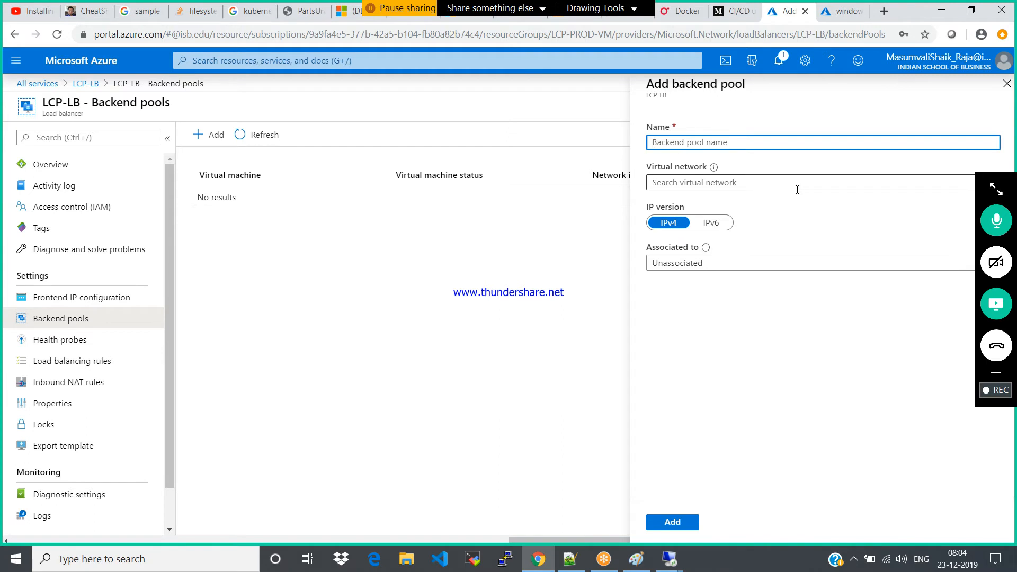
pyautogui.write('l')
pyautogui.press('BackSpace')
pyautogui.write('LCP-backendpool')
pyautogui.click(821, 212)
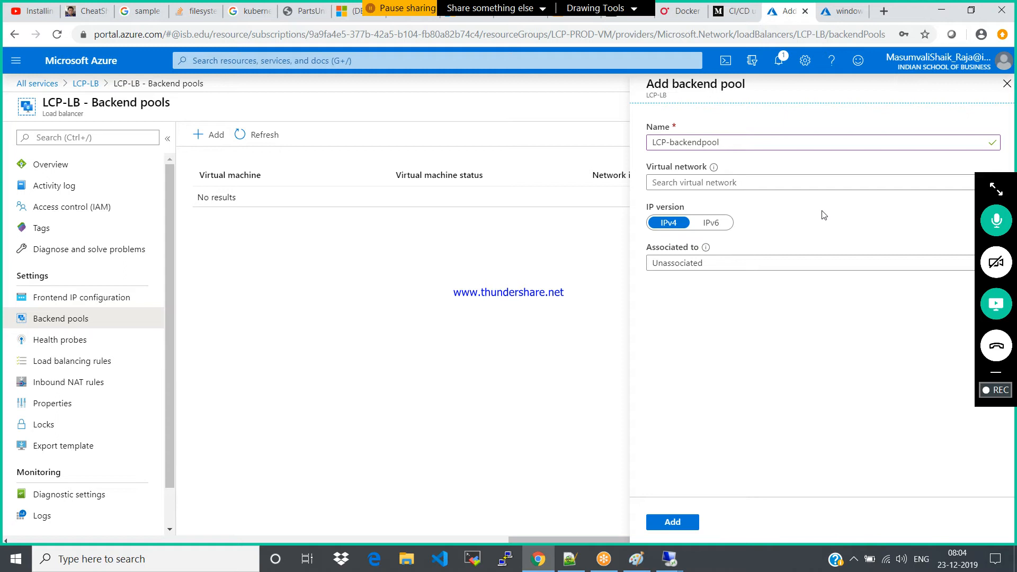
# Set the backend pool's virtual network to LCPPRODVMvnet890 and associate the pool with Virtual machine
pyautogui.click(839, 182)
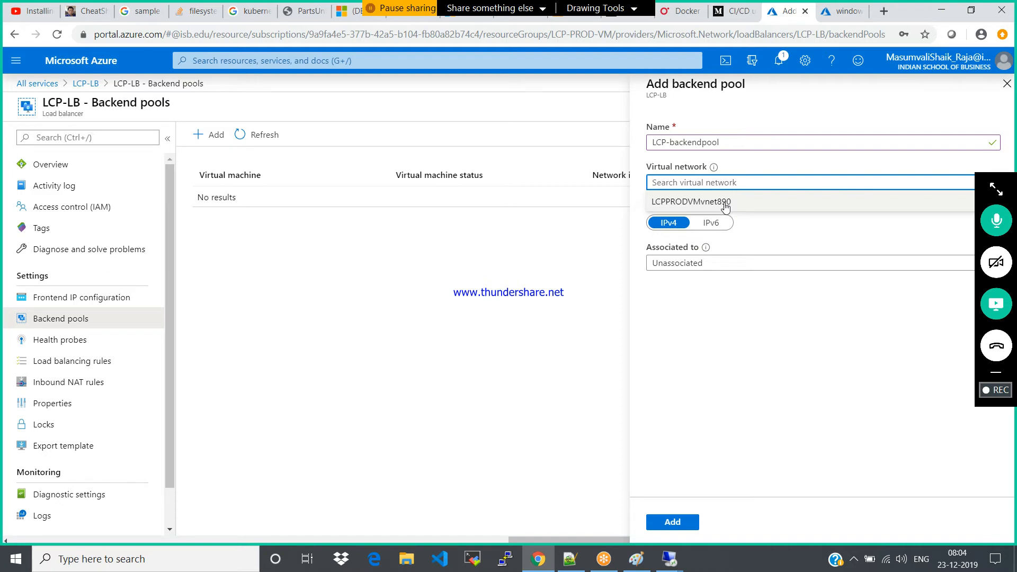
pyautogui.click(725, 207)
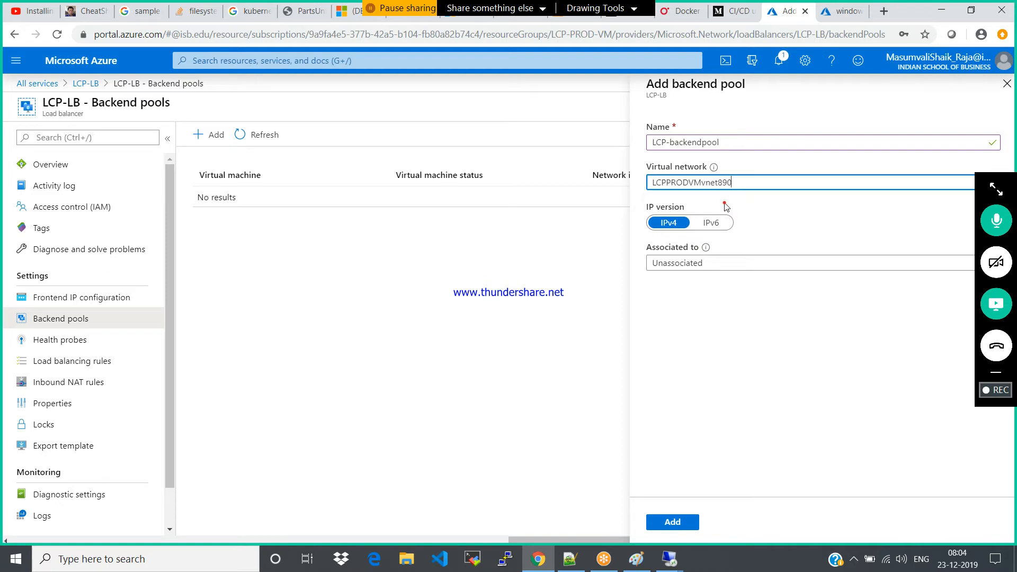
pyautogui.click(738, 273)
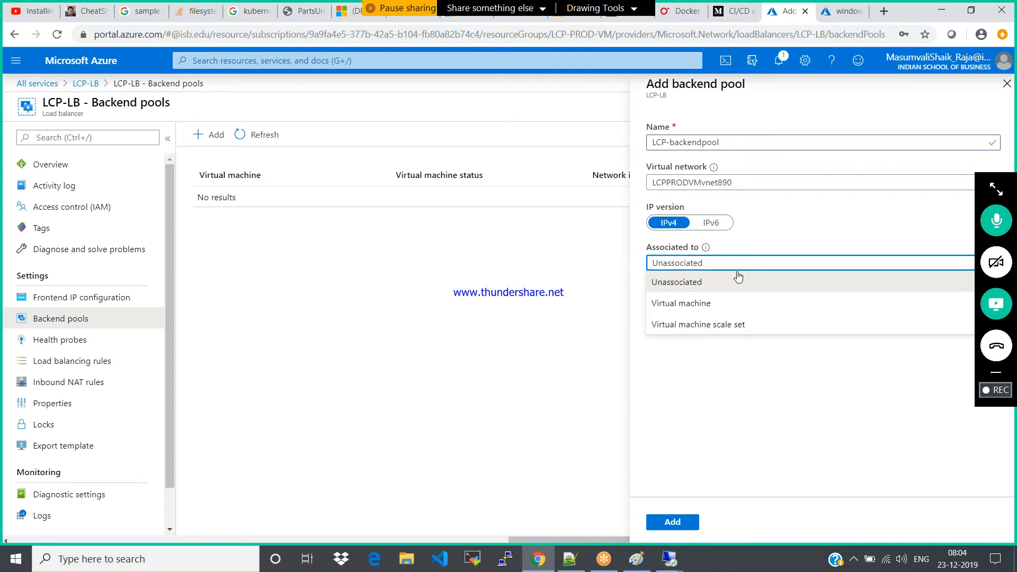
pyautogui.click(687, 304)
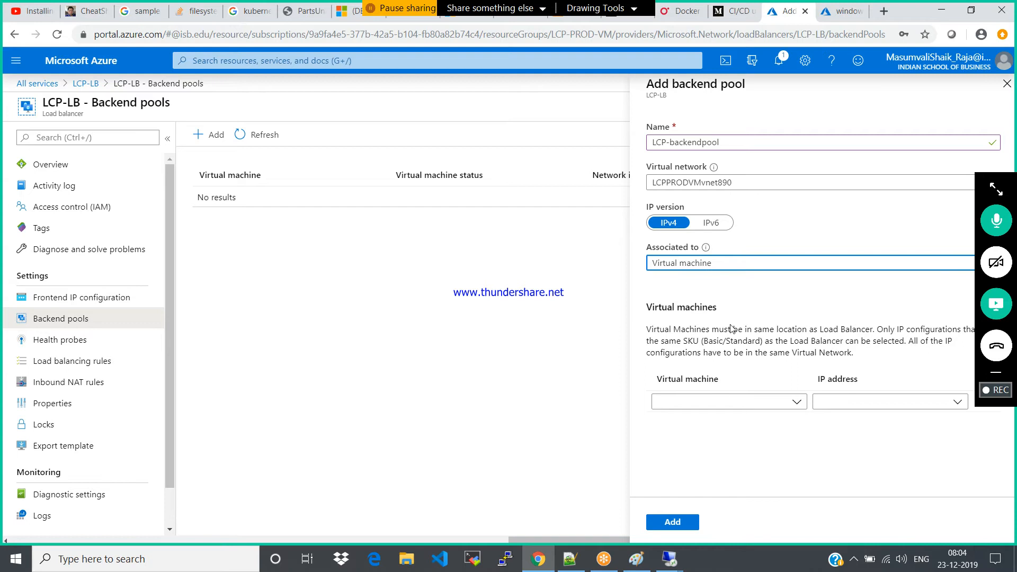
# Include windows01 in the backend pool with IP address ipconfig1 (10.0.1.5)
pyautogui.click(795, 404)
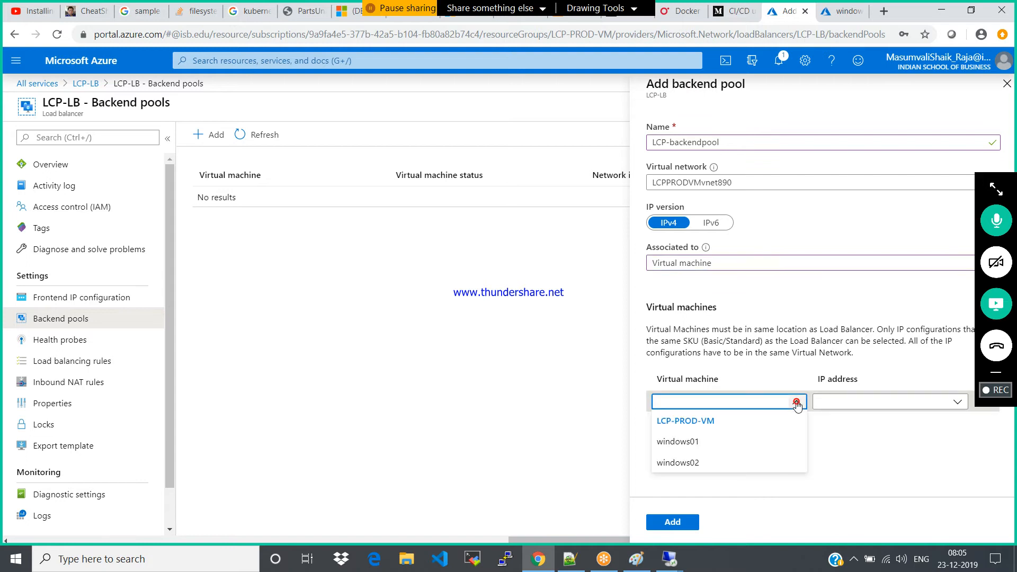
pyautogui.click(674, 444)
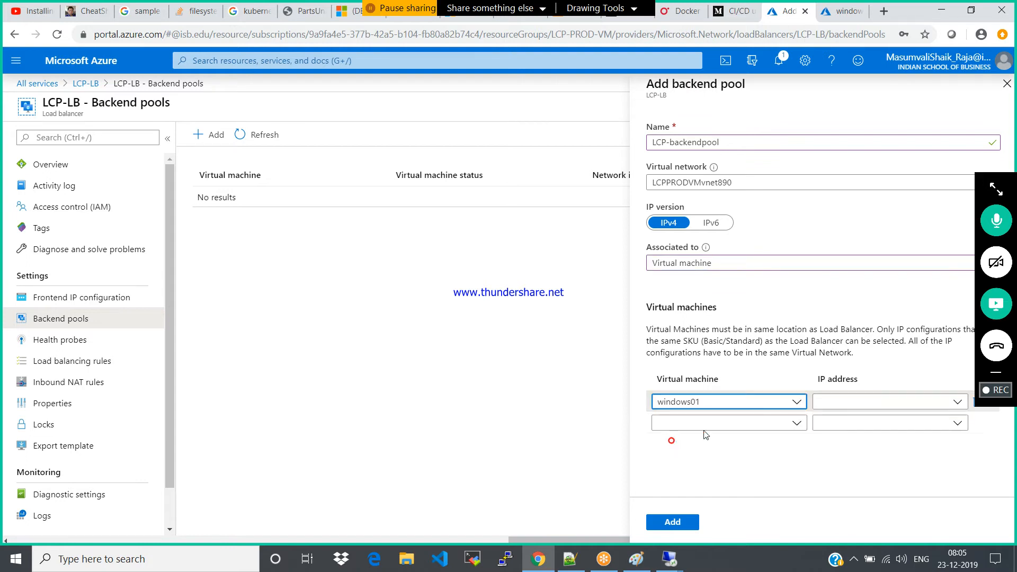
pyautogui.click(957, 401)
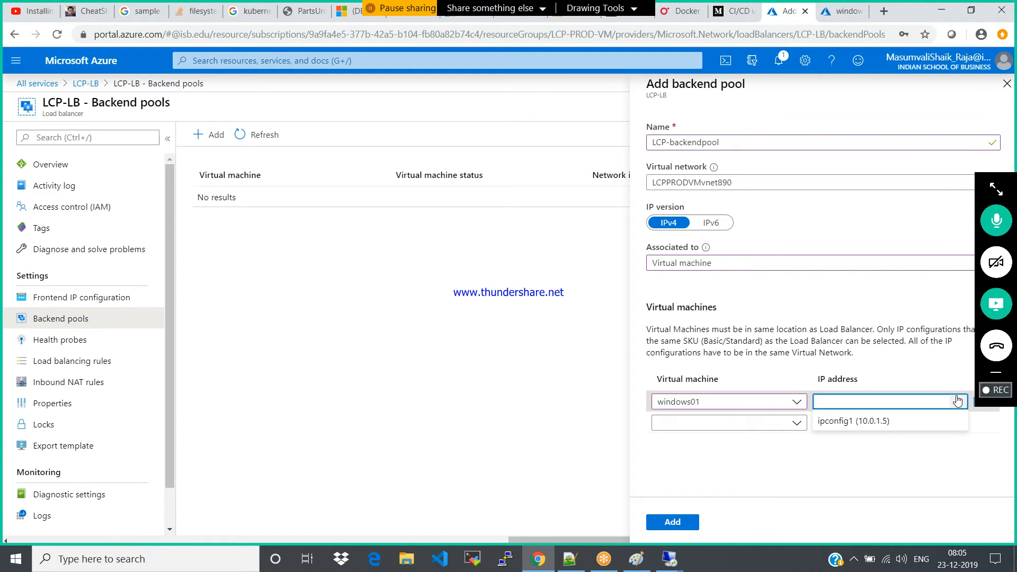
pyautogui.click(869, 421)
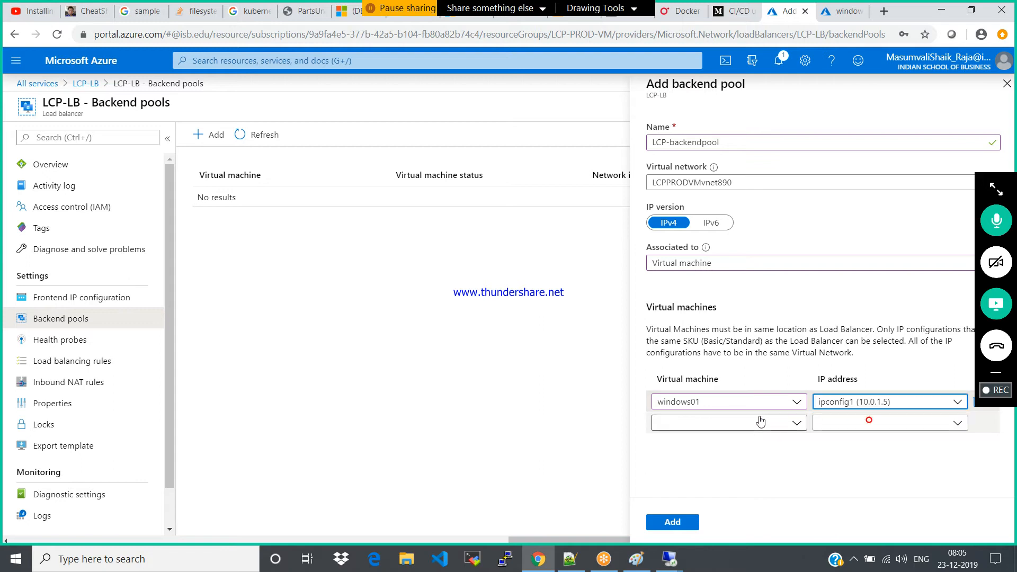
# Include windows02 with IP address ipconfig1 (10.0.1.6) and submit the backend pool, keeping the Virtual machine association
pyautogui.click(761, 421)
pyautogui.click(686, 484)
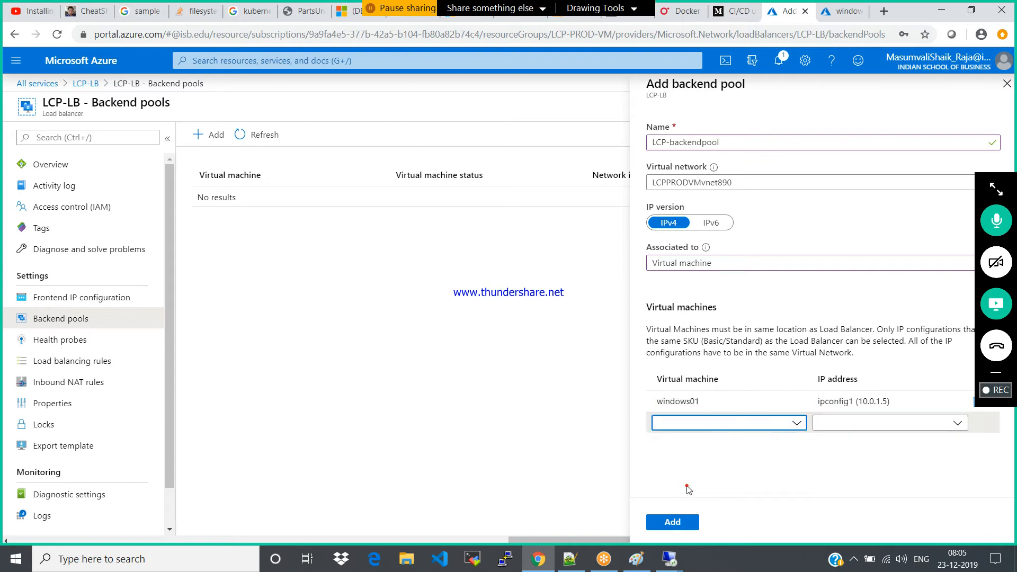
pyautogui.click(903, 422)
pyautogui.click(885, 444)
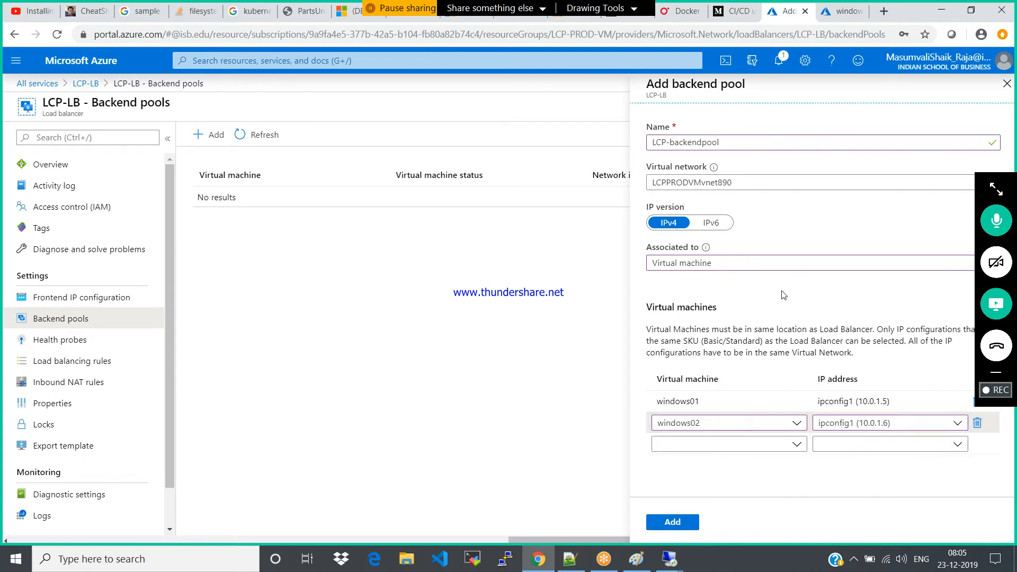
pyautogui.click(773, 263)
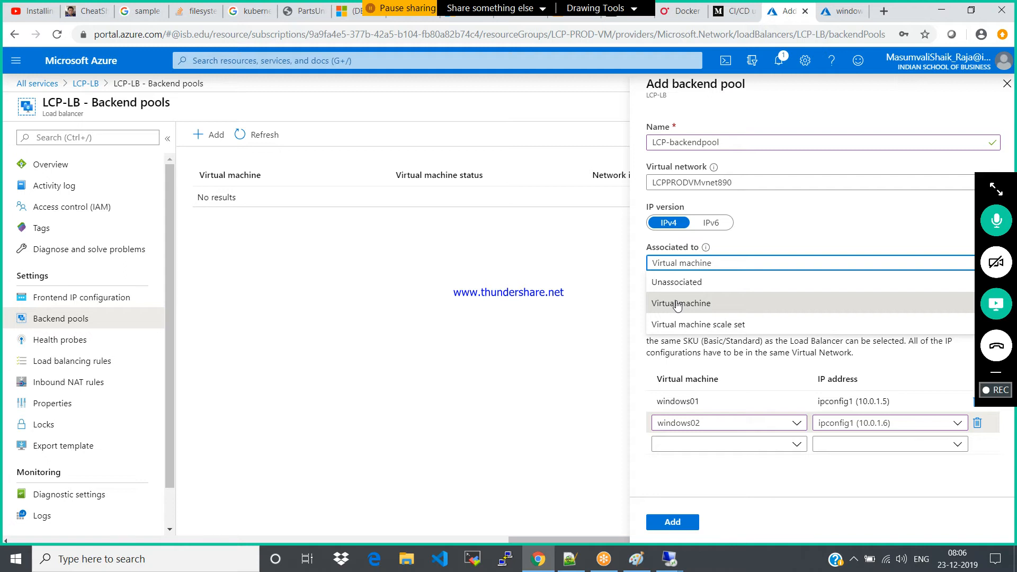
pyautogui.click(683, 523)
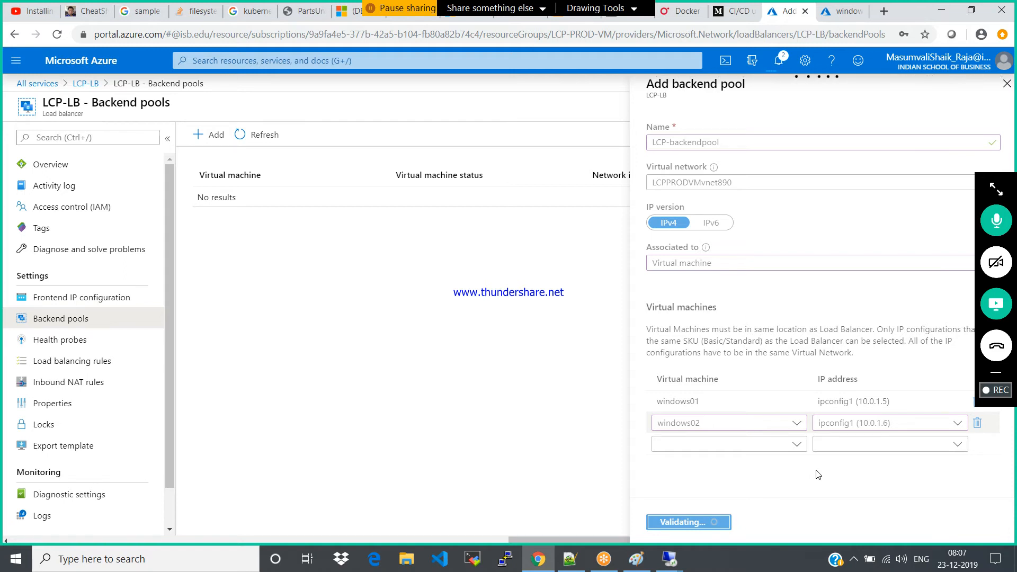
# Check the computer's network connection and the portal notifications for the backend pool deployment
pyautogui.moveTo(672, 560)
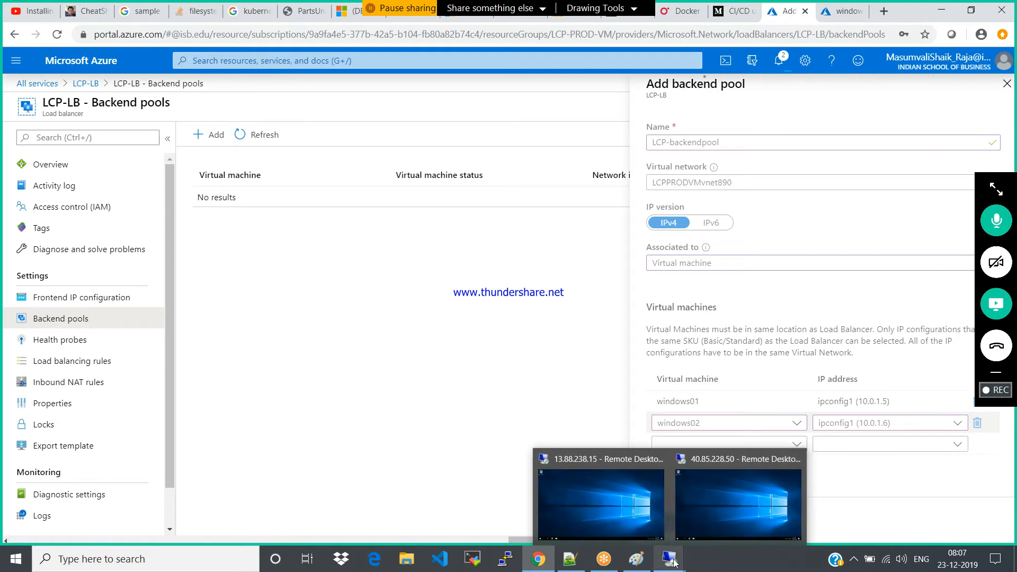
pyautogui.click(941, 490)
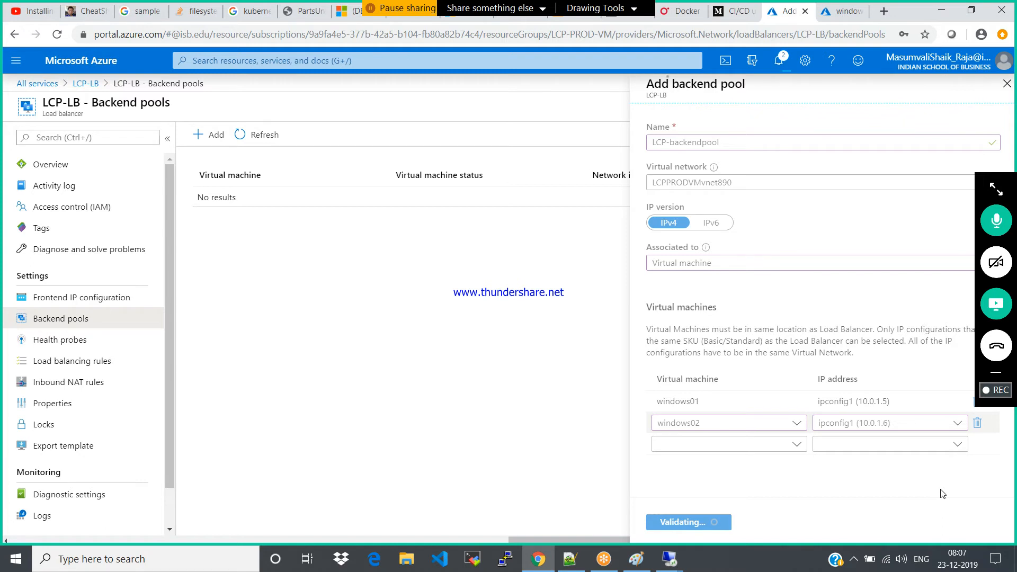
pyautogui.click(885, 560)
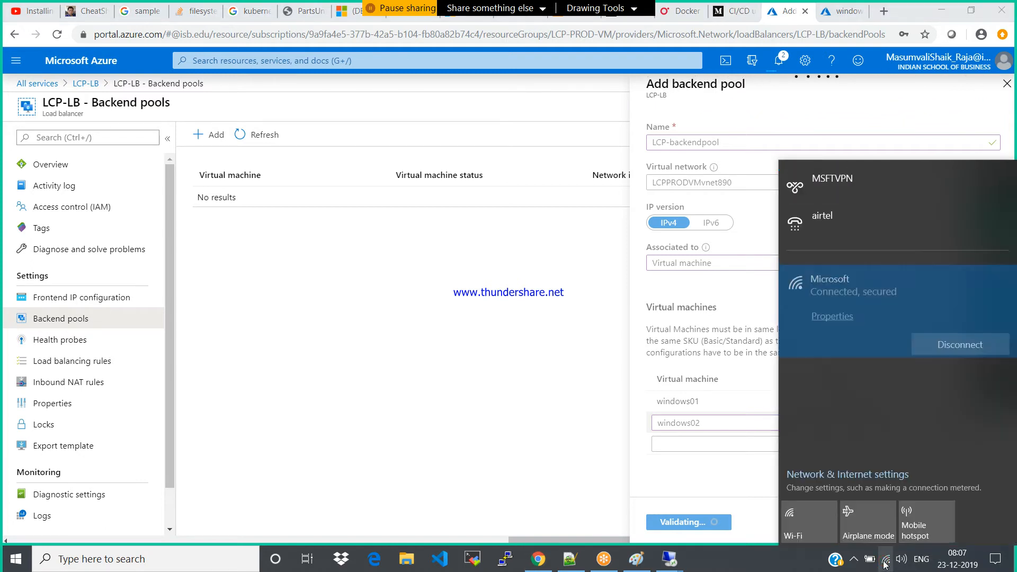
pyautogui.click(884, 563)
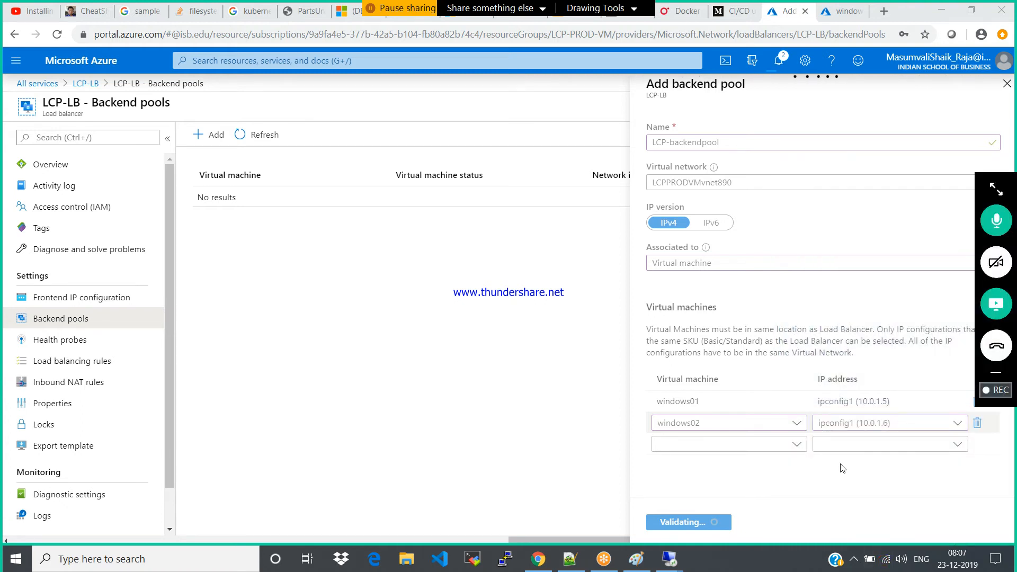
pyautogui.click(780, 61)
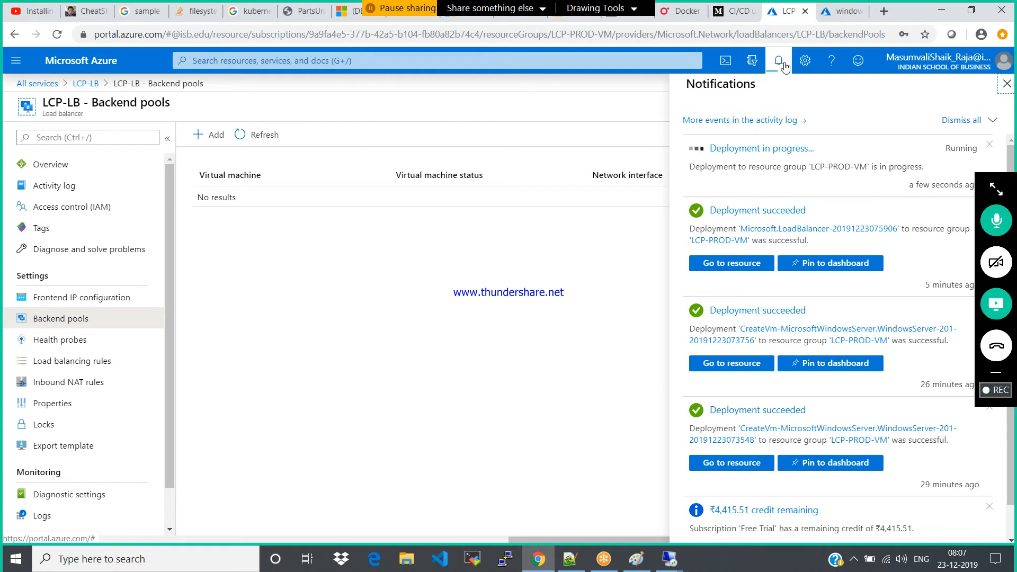
pyautogui.click(1005, 87)
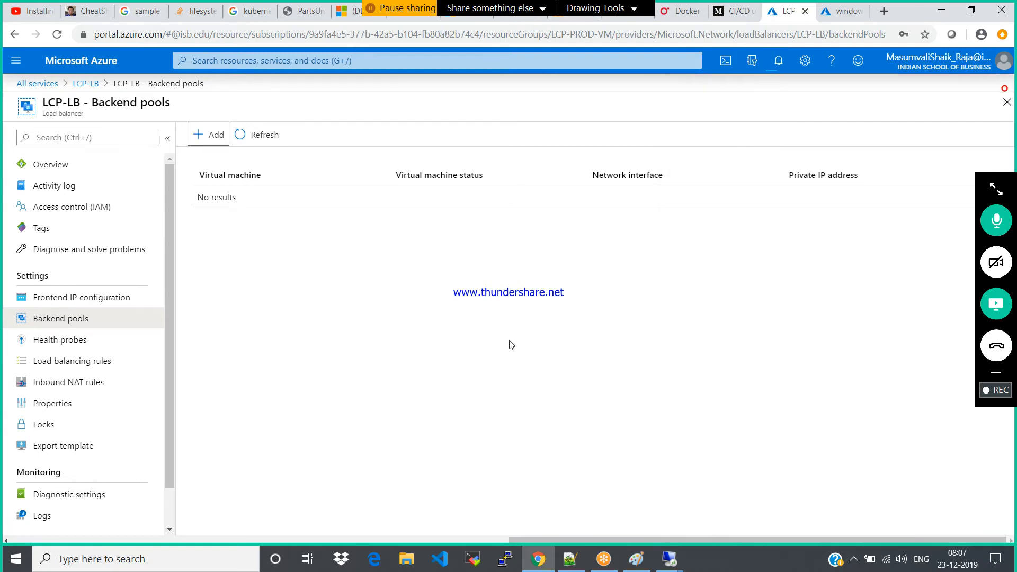
# Refresh the windows01 overview to check its public IP address, and review the virtual machine's networking rules
pyautogui.click(835, 16)
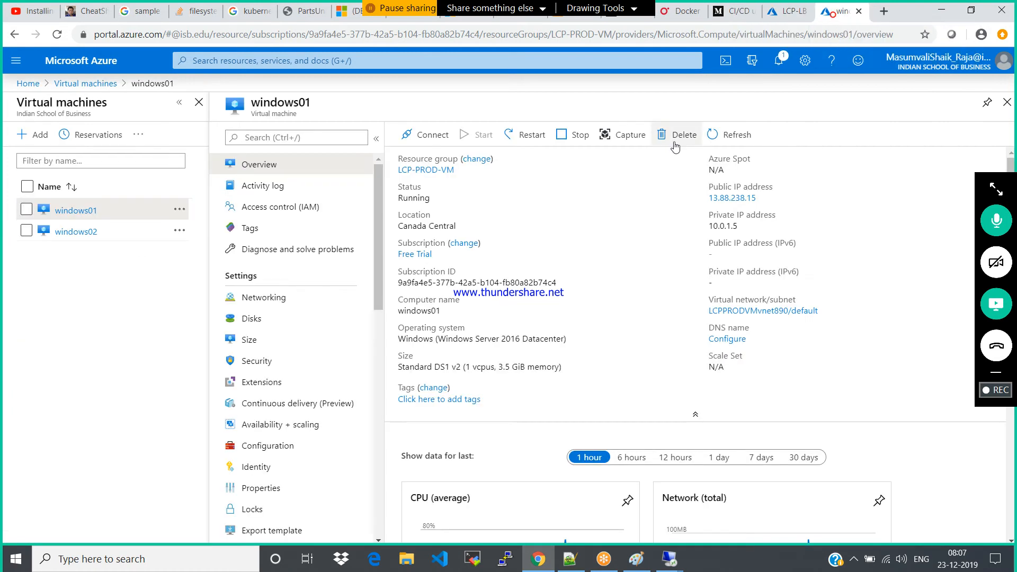
pyautogui.click(724, 132)
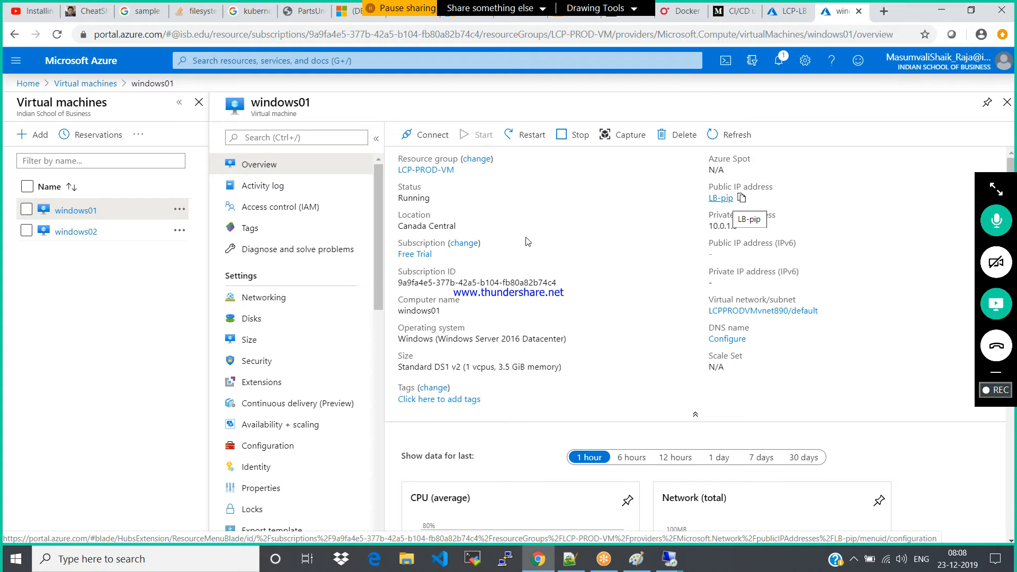
pyautogui.click(280, 302)
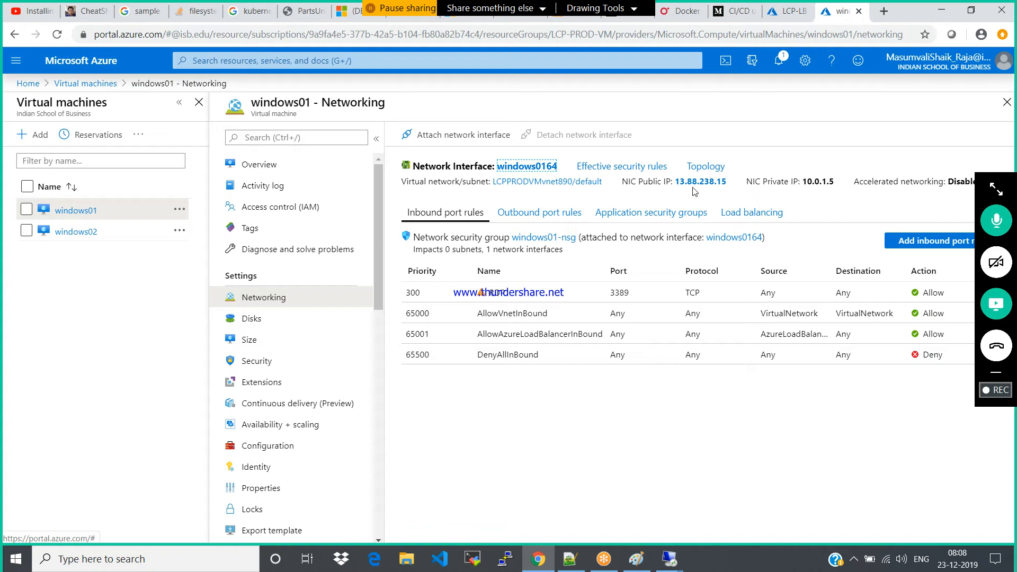
pyautogui.click(1007, 102)
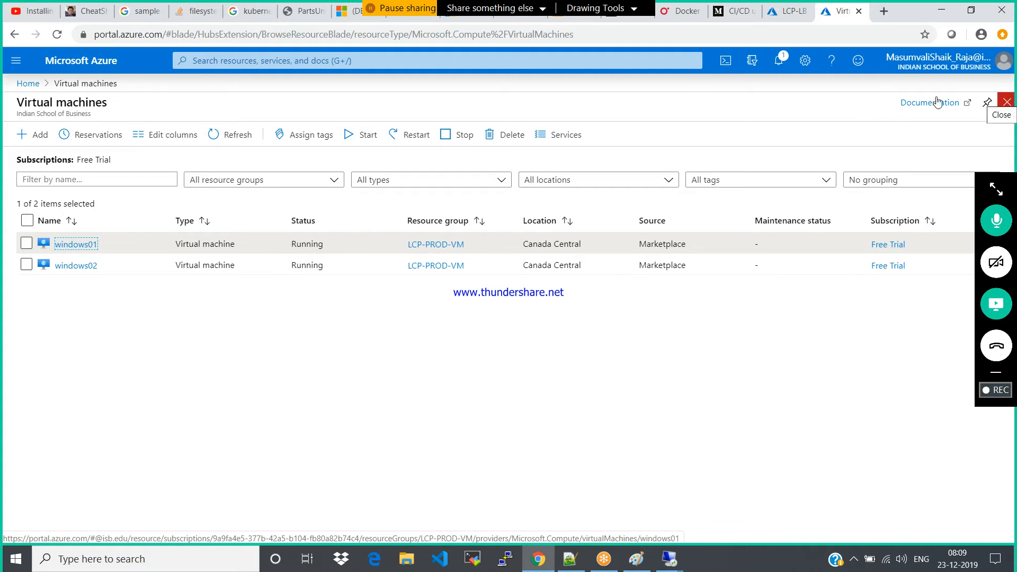
# Refresh LCP-LB's backend pools, list the virtual machines in LCP-backendpool, and open the load balancer's health probes
pyautogui.click(787, 16)
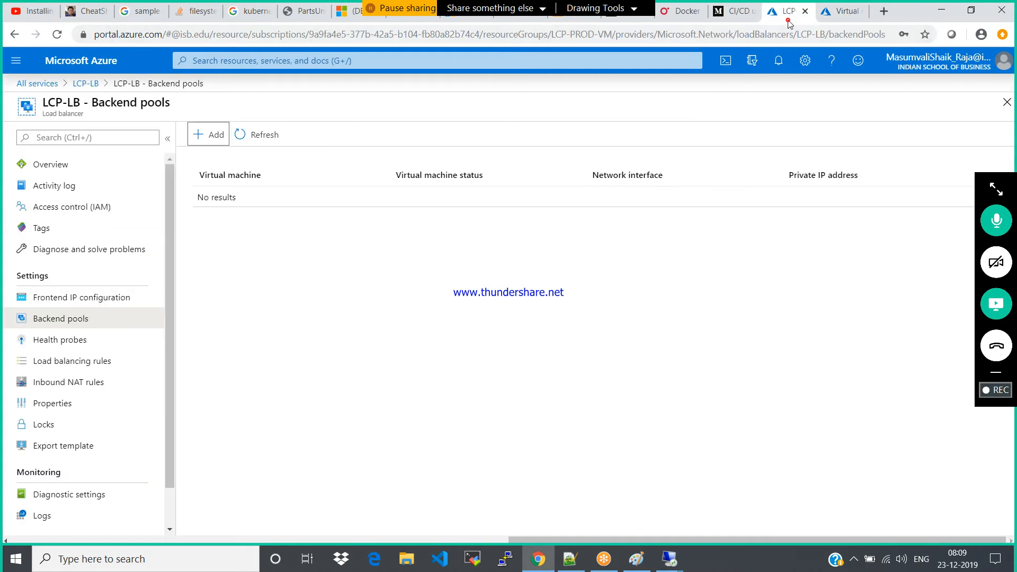
pyautogui.click(249, 134)
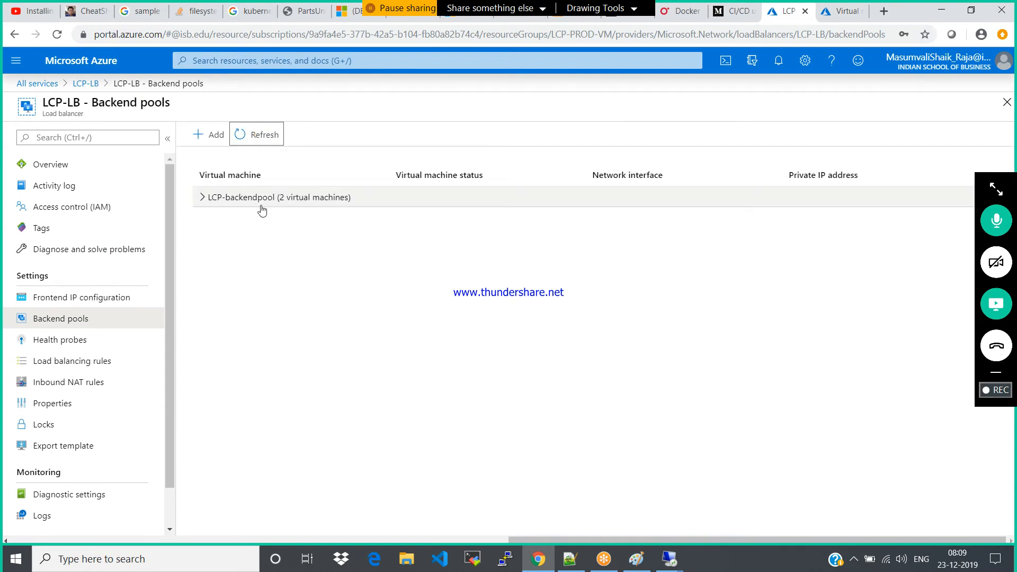
pyautogui.click(204, 199)
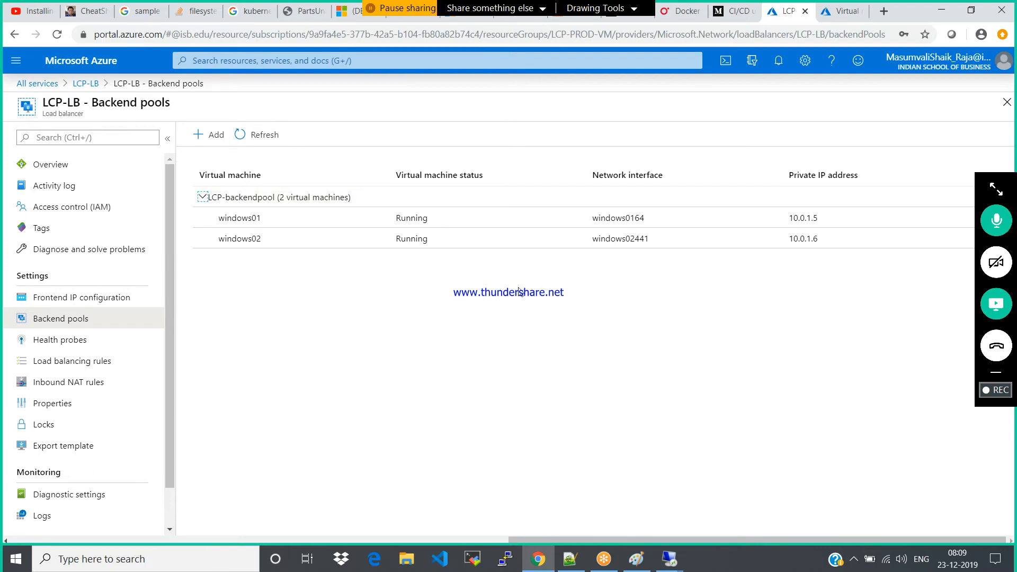
pyautogui.click(62, 344)
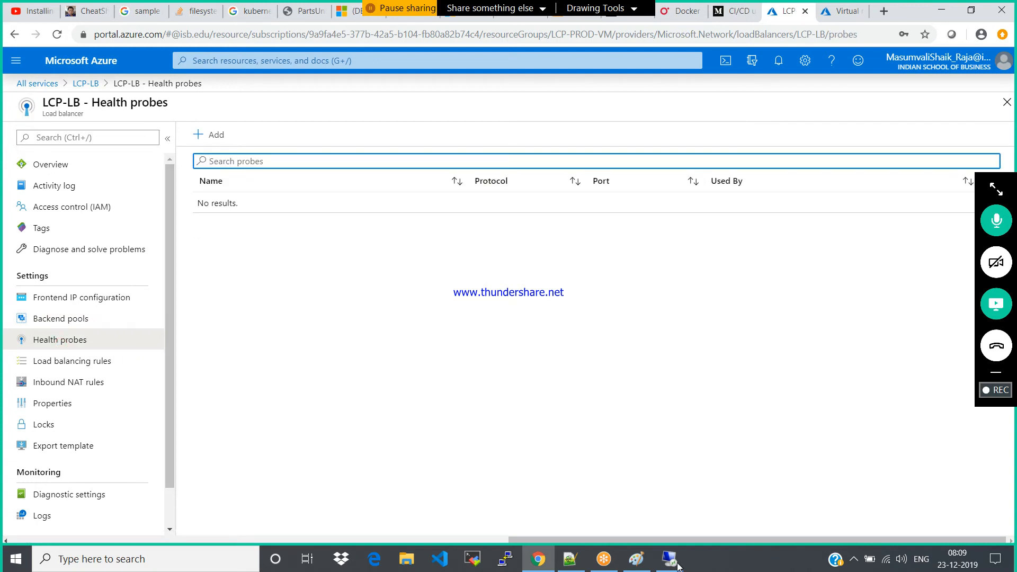
# Switch to Paint and draw six separate ellipses spread in a ring, the first about 191 × 99 px and the last about 179 × 113 px
pyautogui.click(636, 559)
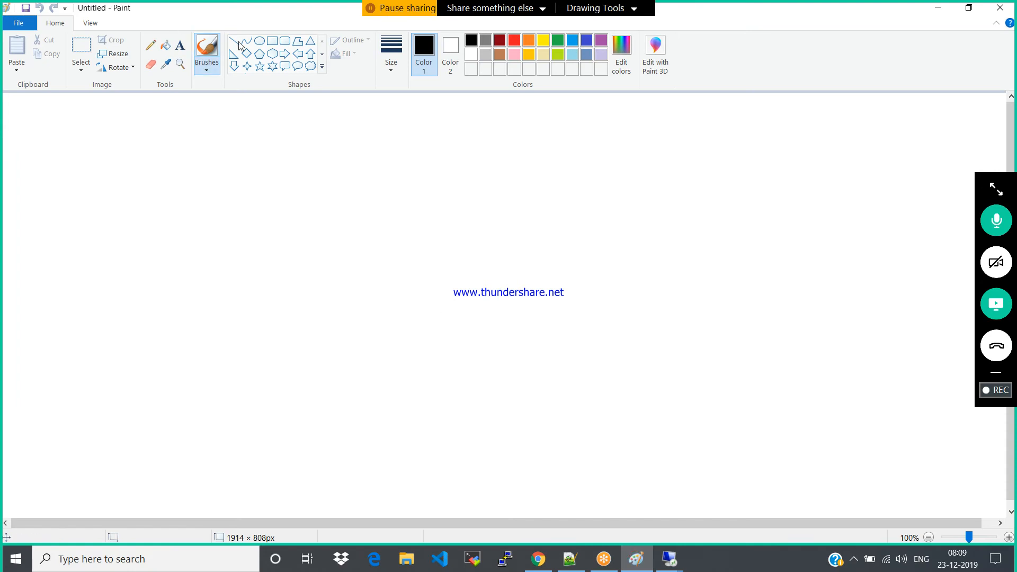
pyautogui.click(261, 41)
pyautogui.moveTo(390, 162); pyautogui.dragTo(491, 214)
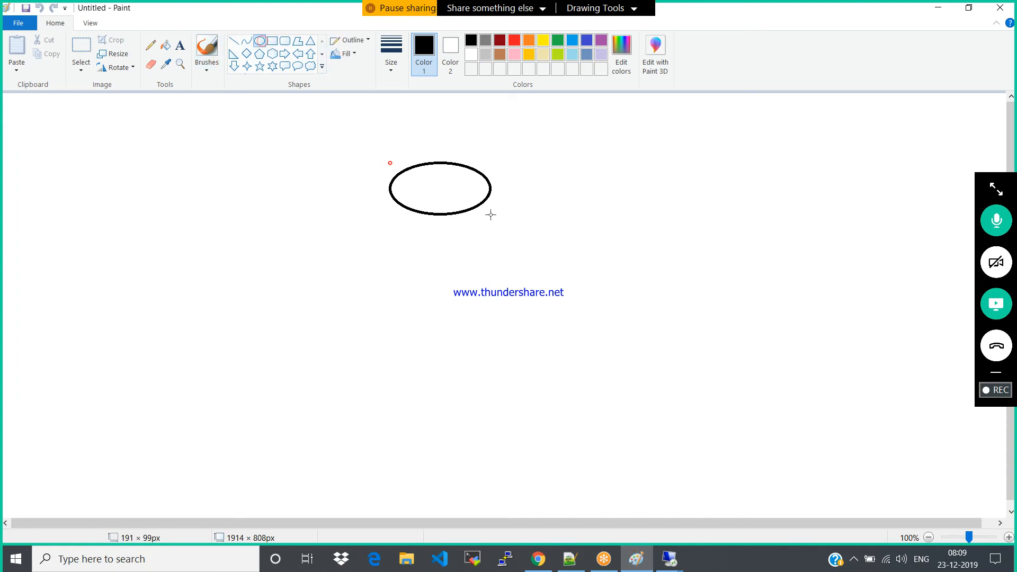
pyautogui.moveTo(612, 256); pyautogui.dragTo(700, 328)
pyautogui.moveTo(517, 395); pyautogui.dragTo(627, 468)
pyautogui.moveTo(314, 409); pyautogui.dragTo(391, 464)
pyautogui.moveTo(187, 311); pyautogui.dragTo(269, 373)
pyautogui.moveTo(242, 190); pyautogui.dragTo(337, 249)
# Connect the uppermost and rightmost ellipses with straight lines to a shared point above them, and label the uppermost ellipse "10 sec"
pyautogui.click(234, 41)
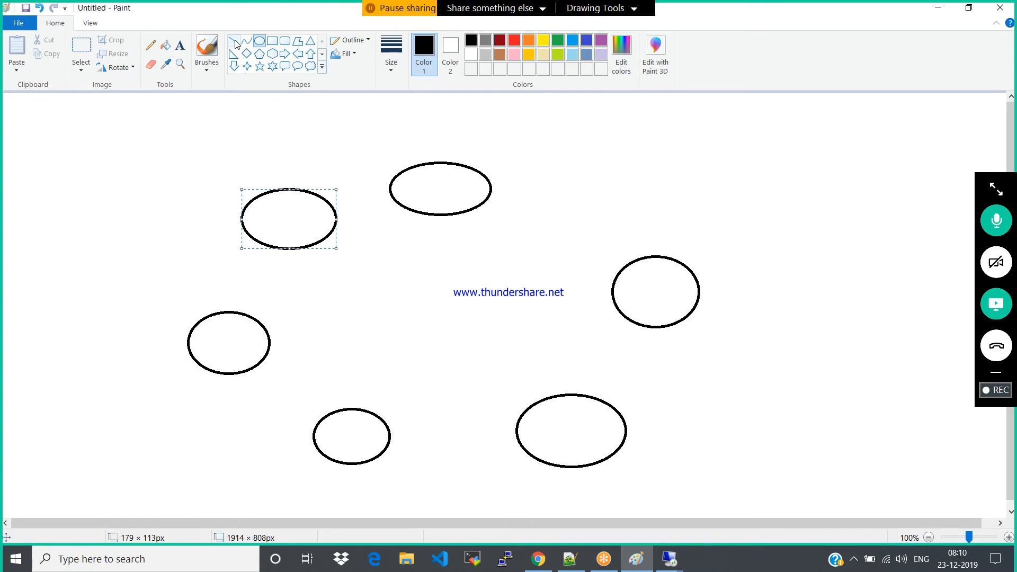
pyautogui.moveTo(420, 98); pyautogui.dragTo(422, 159)
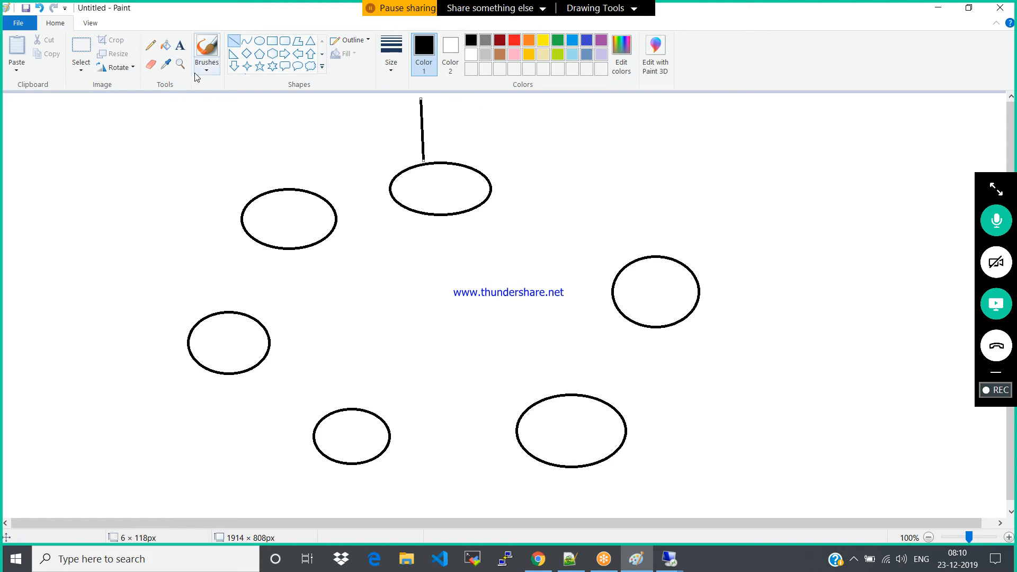
pyautogui.click(181, 46)
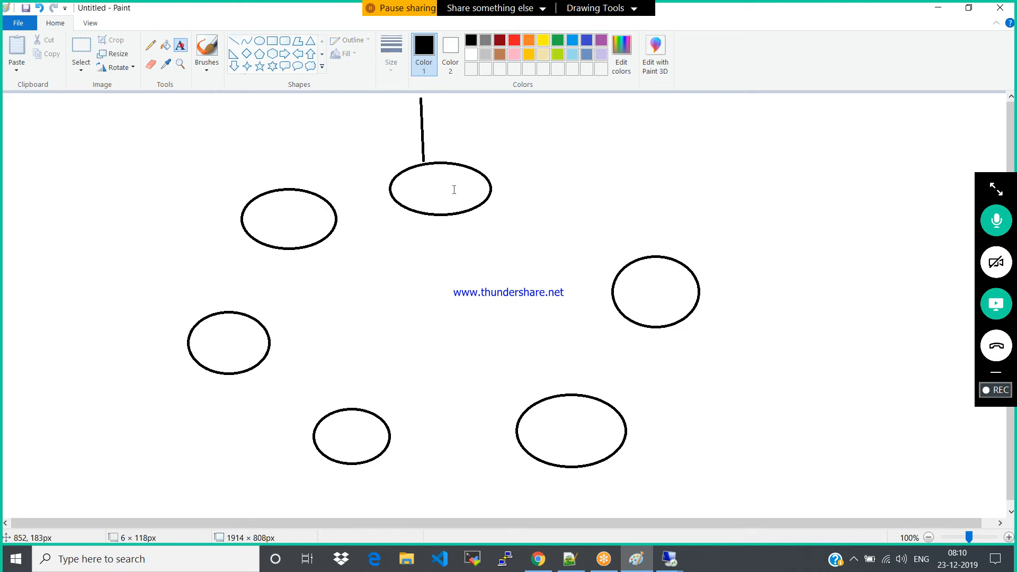
pyautogui.click(411, 169)
pyautogui.write('10 sec')
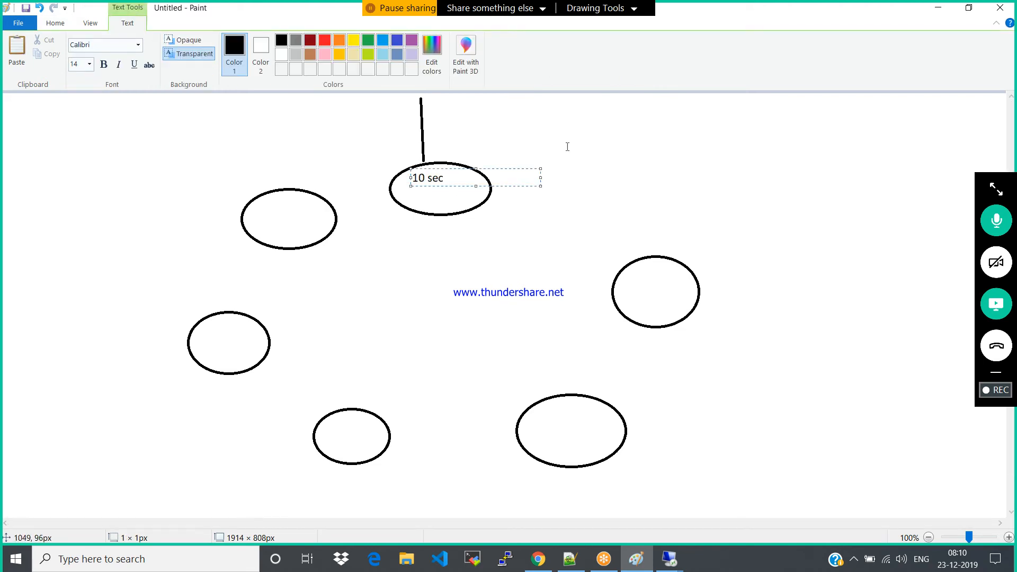
pyautogui.click(602, 152)
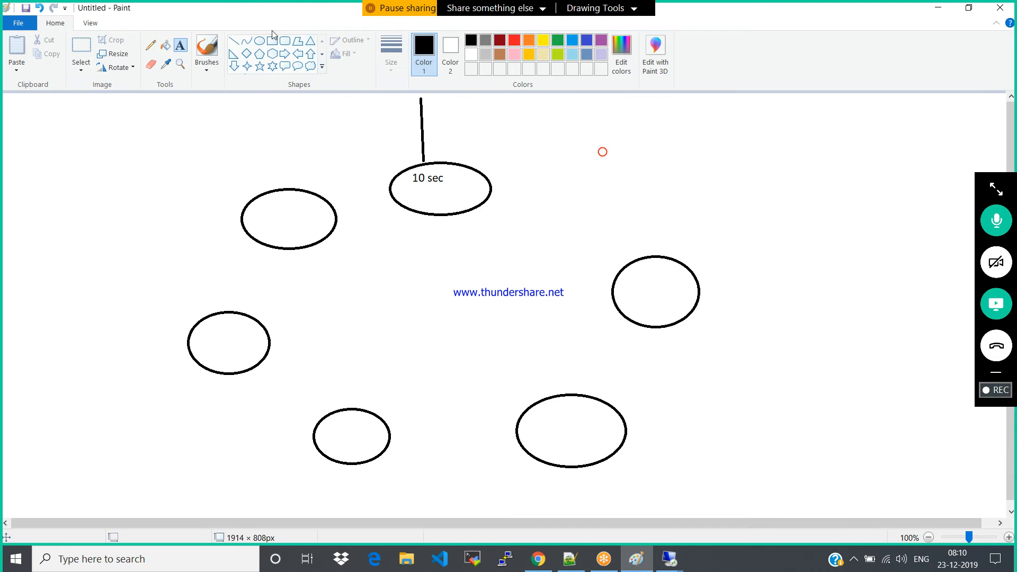
pyautogui.click(233, 41)
pyautogui.moveTo(422, 100)
pyautogui.mouseDown()
pyautogui.moveTo(618, 227)
pyautogui.moveTo(640, 259)
pyautogui.mouseUp()
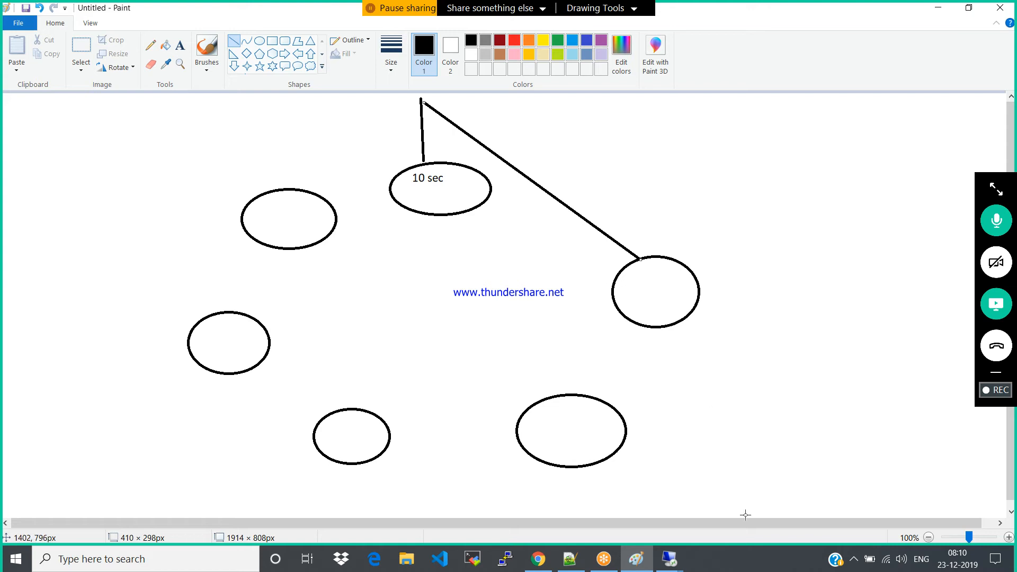
# Switch back to the Azure portal and add the health probe LCP-HP with protocol TCP, port 80, interval 5 seconds and unhealthy threshold 2
pyautogui.click(537, 558)
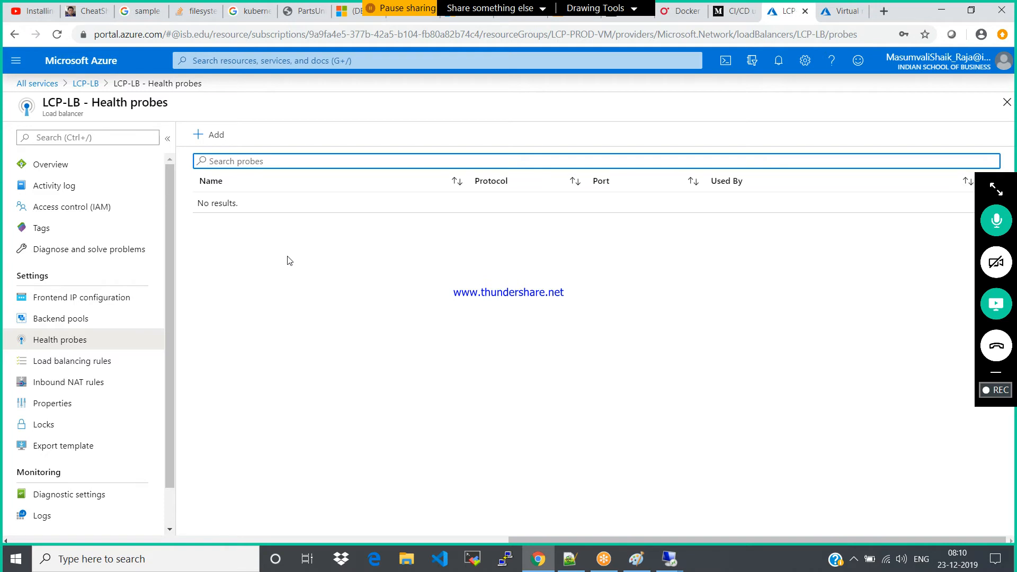
pyautogui.click(208, 134)
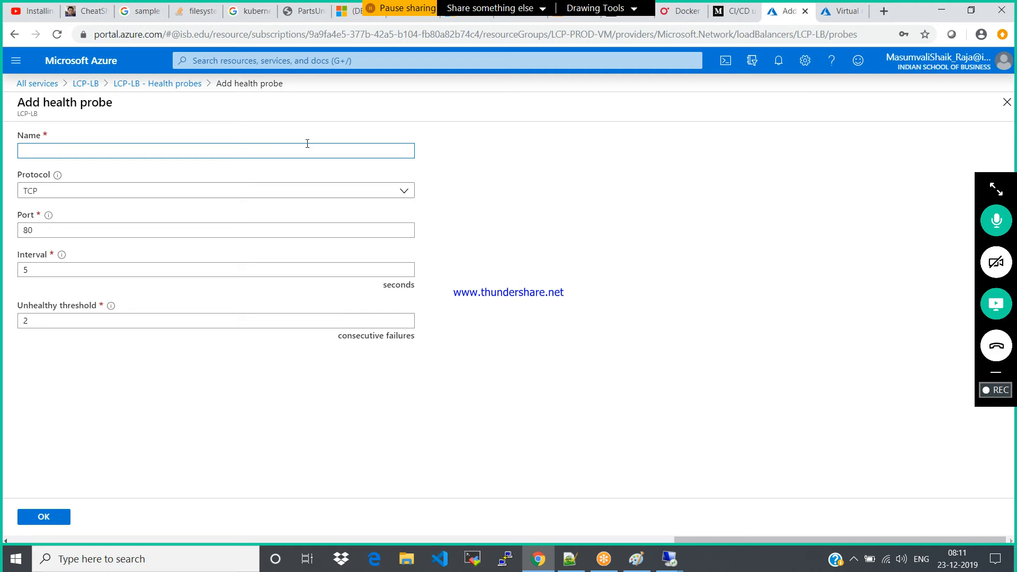
pyautogui.write('LCP-HP')
pyautogui.doubleClick(56, 319)
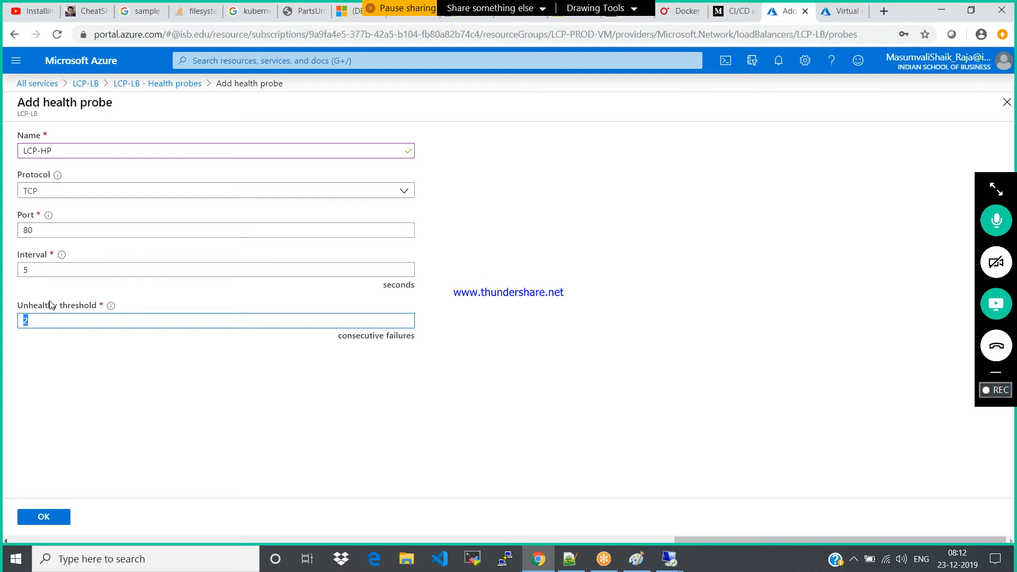
pyautogui.click(42, 267)
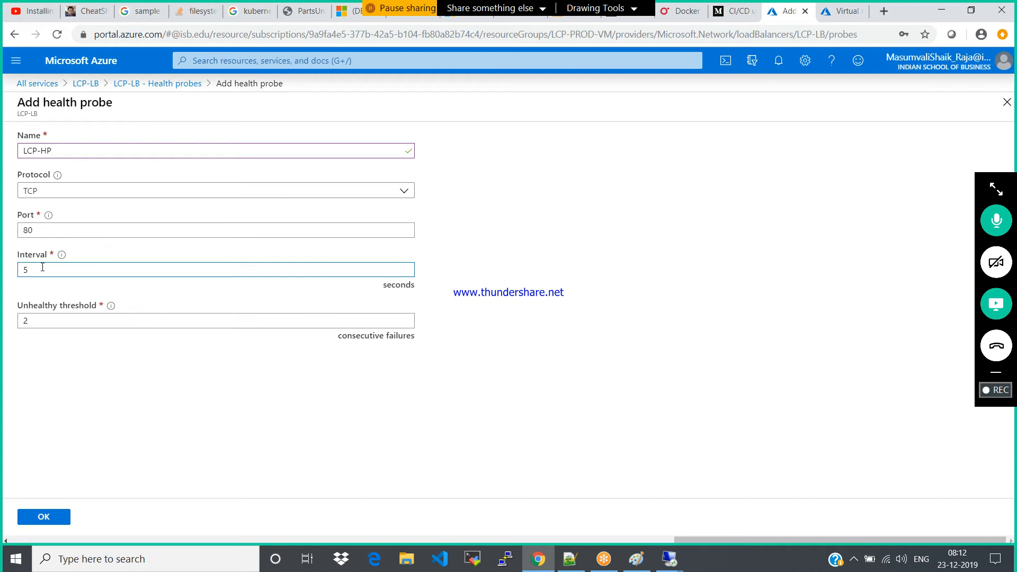
pyautogui.click(48, 519)
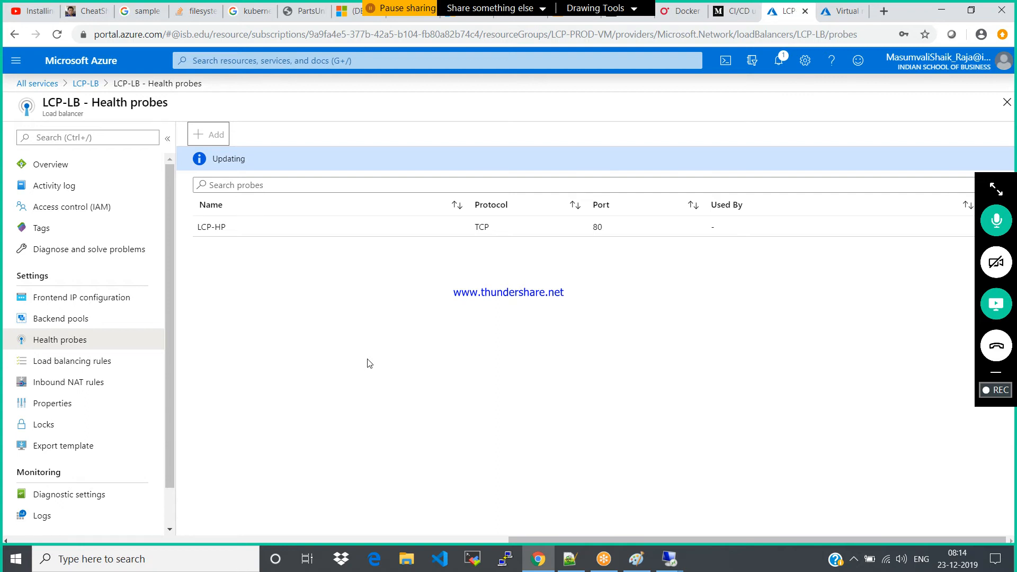
# Close the browser page listing the virtual machines and check the portal notifications for the probe's creation
pyautogui.click(839, 16)
pyautogui.click(859, 11)
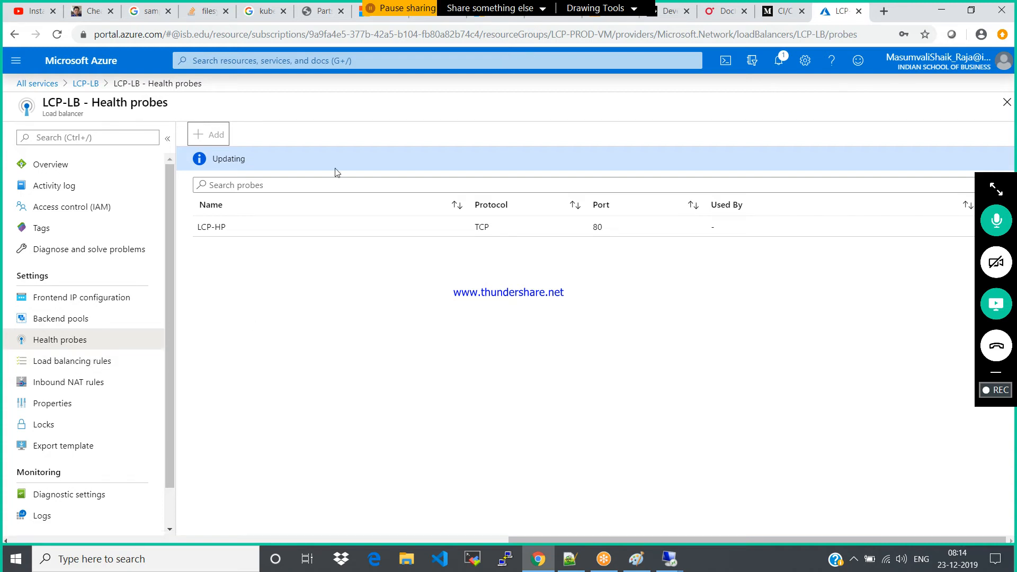
pyautogui.click(783, 66)
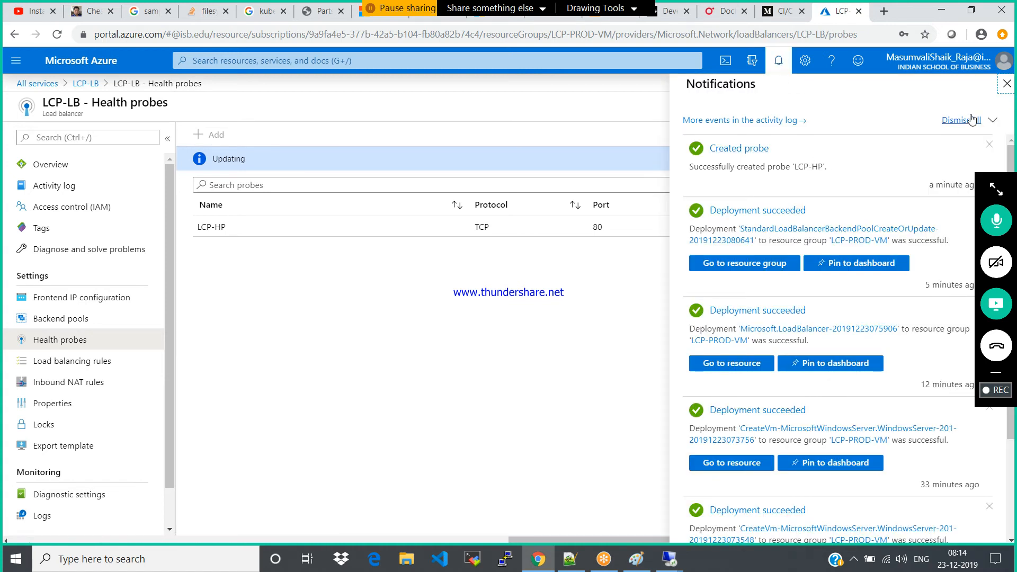
pyautogui.click(1005, 85)
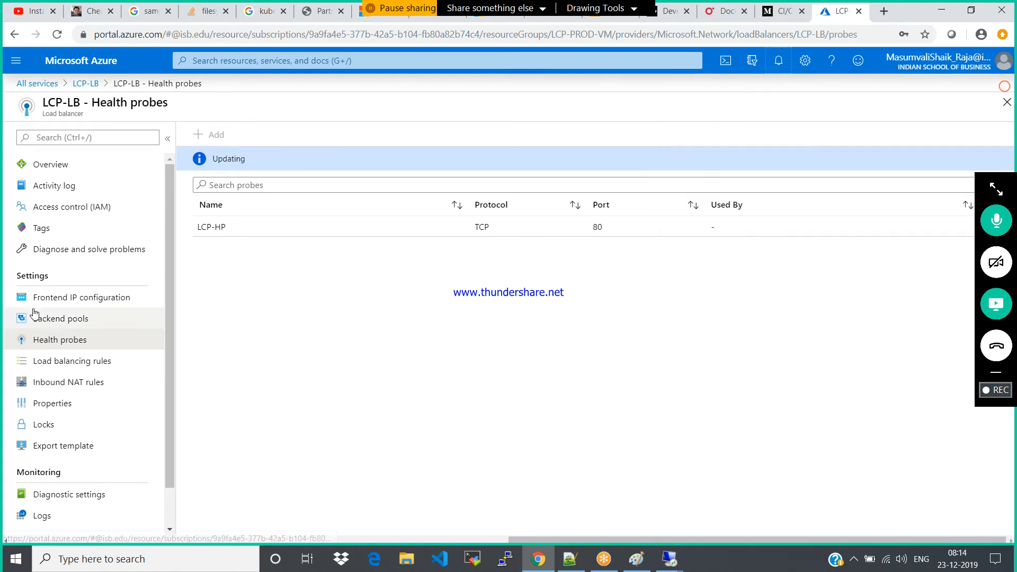
# Revisit LCP-LB's backend pools and health probes, and open its load balancing rules
pyautogui.click(53, 319)
pyautogui.click(58, 341)
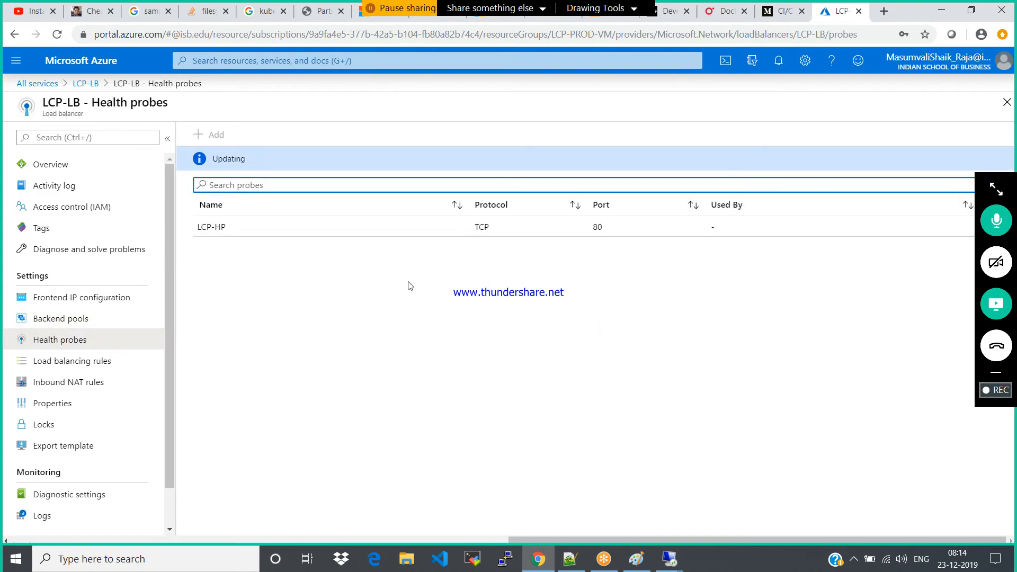
pyautogui.click(47, 366)
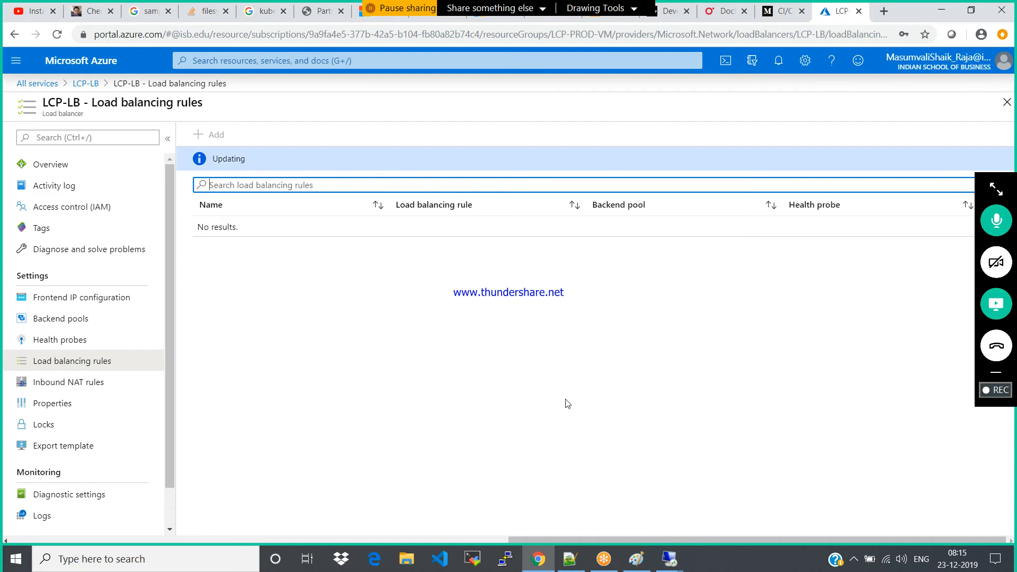
# Switch to Paint, select the area of about 1335 × 740 px around the ellipse diagram and delete it
pyautogui.click(634, 562)
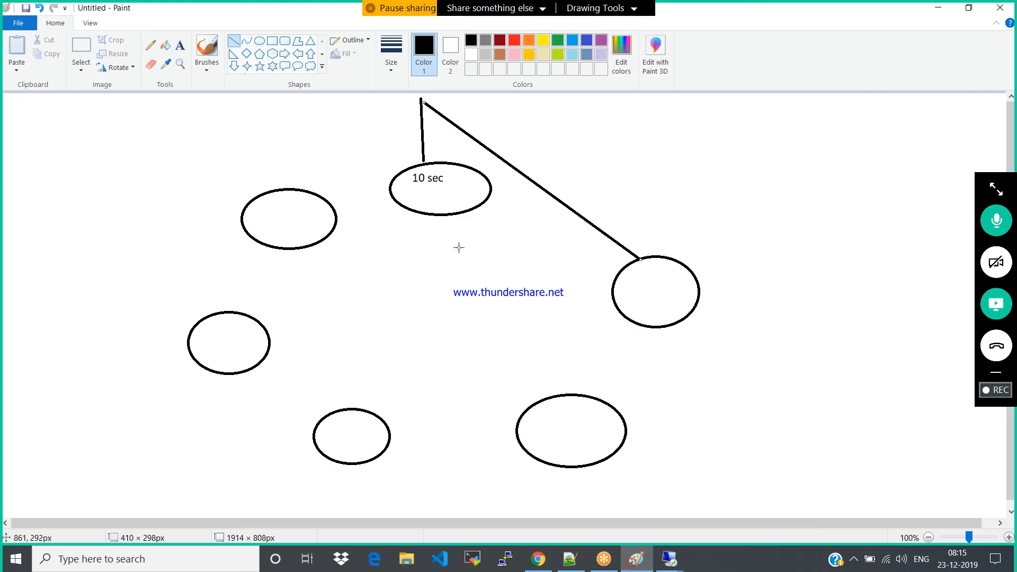
pyautogui.click(80, 51)
pyautogui.moveTo(70, 99); pyautogui.dragTo(777, 491)
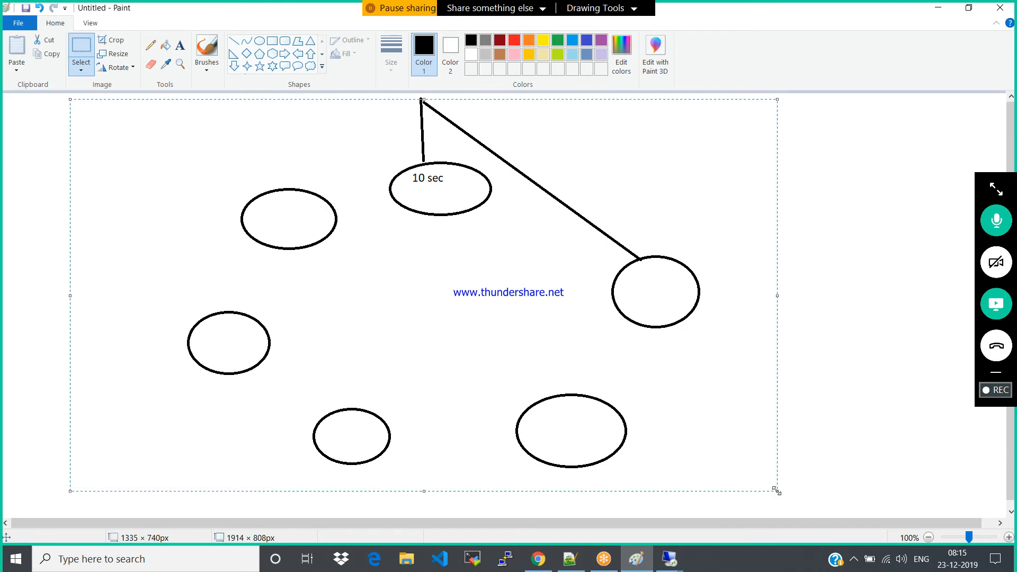
pyautogui.press('Delete')
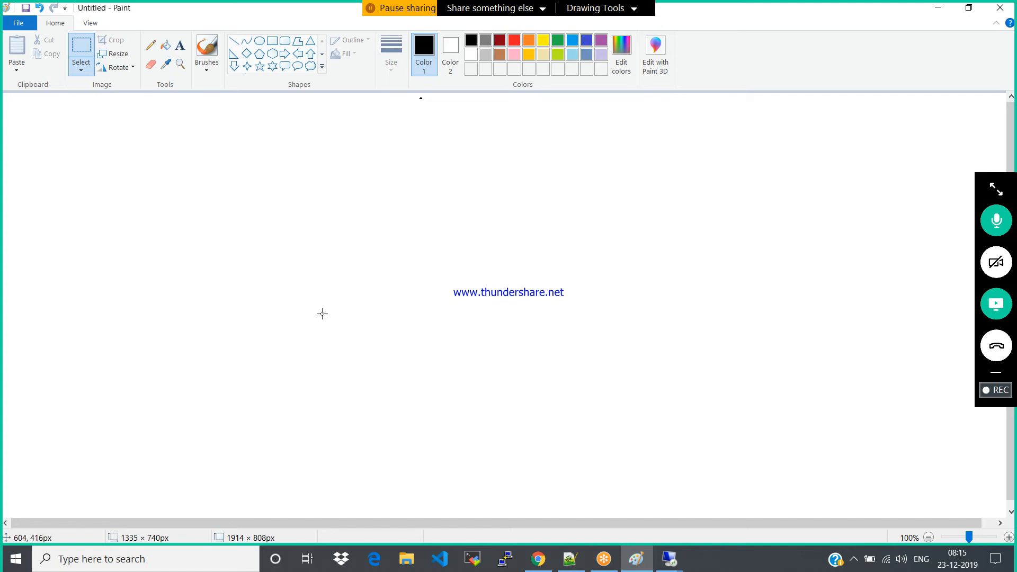
# Add a text note reading "Stiky Session", "non sticky session" and "Session persistance" on separate lines with blank lines between, near the canvas's upper-left area
pyautogui.click(180, 45)
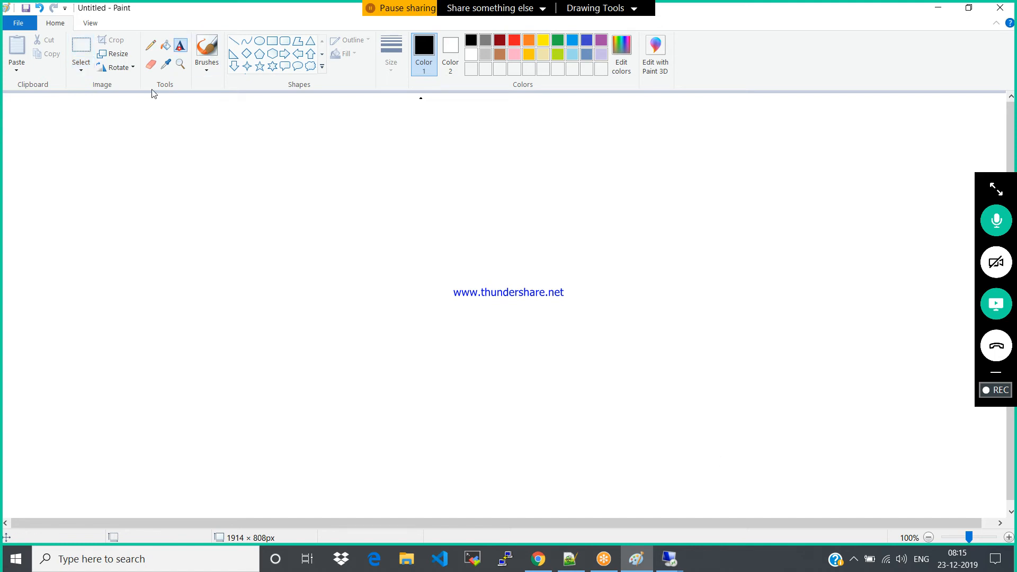
pyautogui.click(103, 134)
pyautogui.write('Stiky Session')
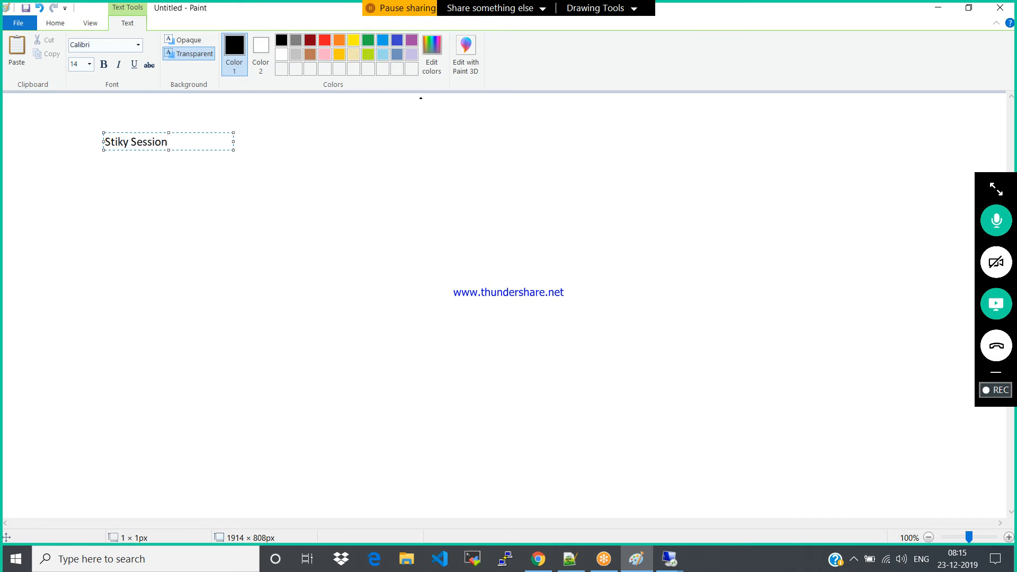
pyautogui.press('Return')
pyautogui.press('Return')
pyautogui.write('non sticky session')
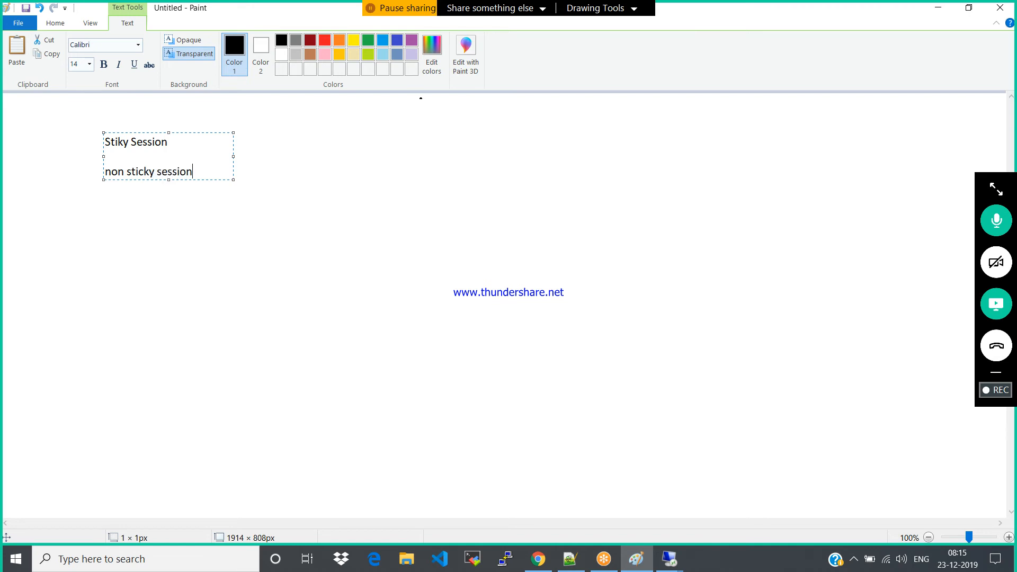
pyautogui.press('Return')
pyautogui.press('Return')
pyautogui.write('Session persistance')
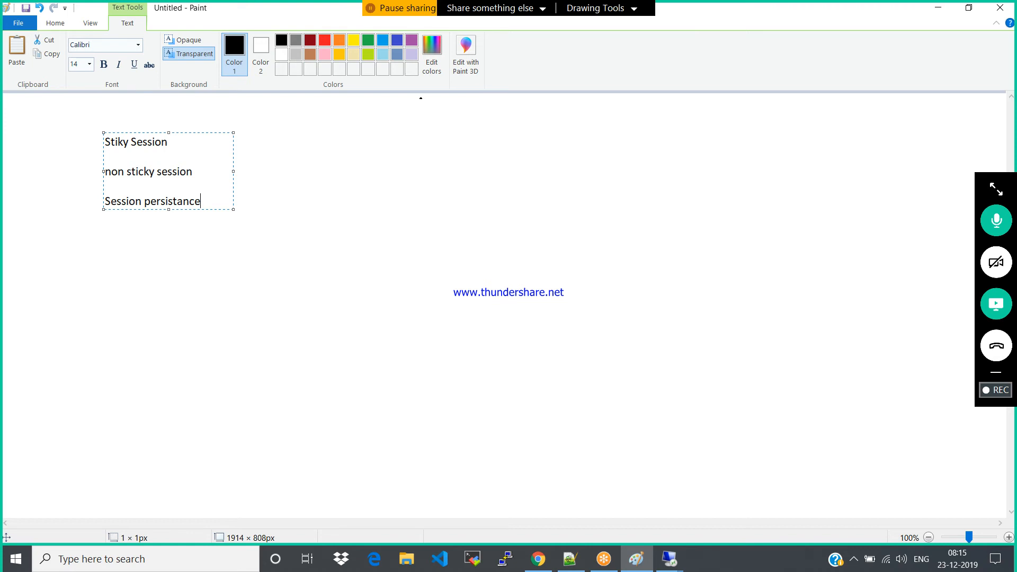
pyautogui.click(398, 173)
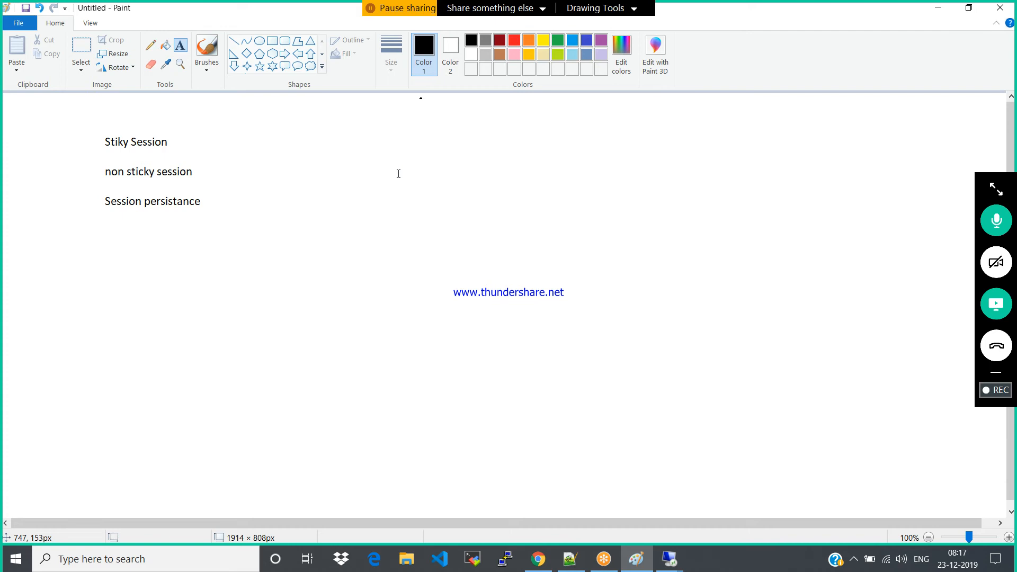
# Draw a large rectangle in the middle of the canvas below the notes, and undo the extra overlapping rectangle
pyautogui.click(272, 41)
pyautogui.moveTo(310, 268); pyautogui.dragTo(683, 462)
pyautogui.moveTo(814, 351); pyautogui.dragTo(403, 60)
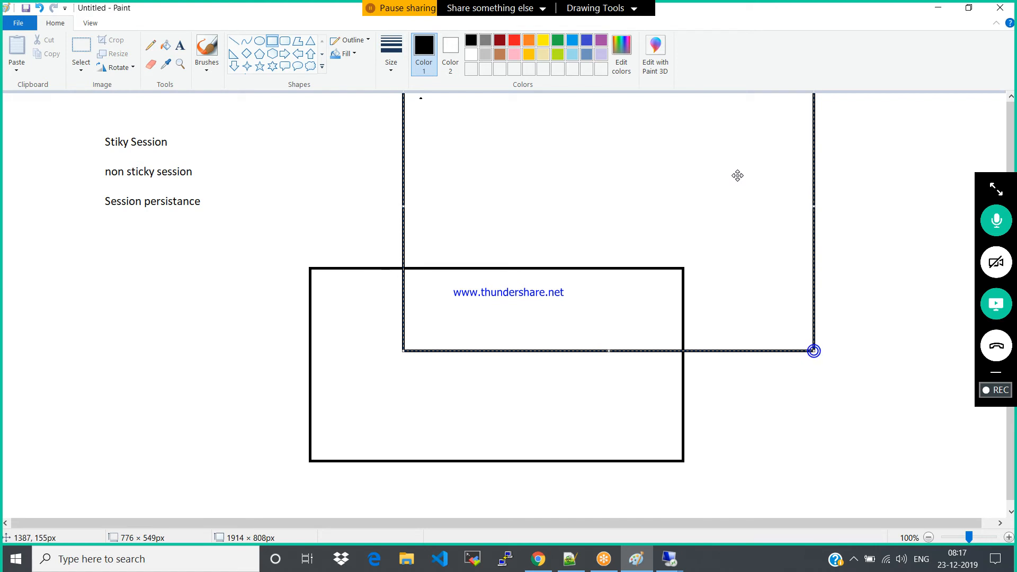
pyautogui.hotkey('ctrl', 'z')
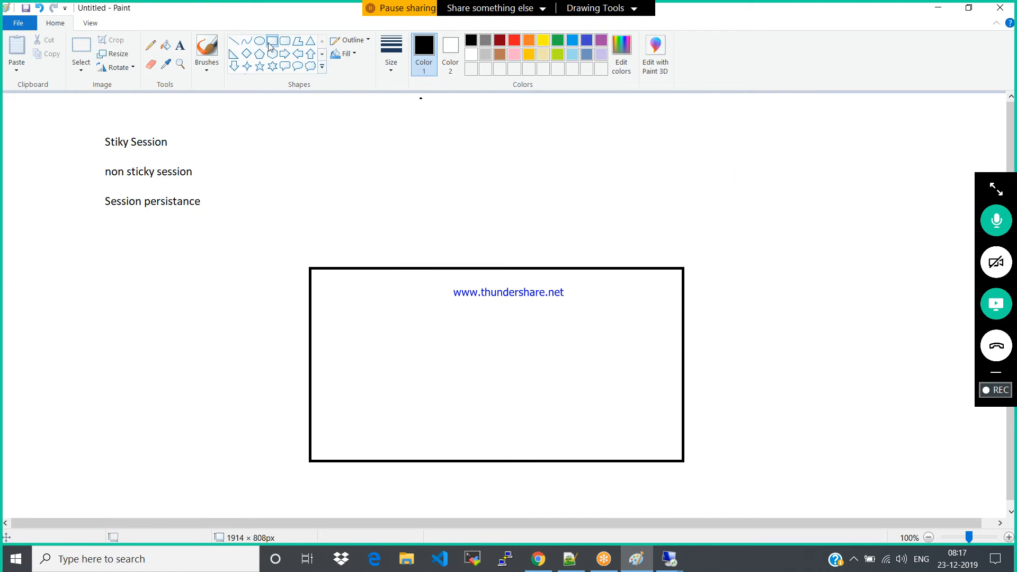
# Draw three small rounded rectangles side by side in the lower half of the large rectangle
pyautogui.click(285, 42)
pyautogui.moveTo(332, 368); pyautogui.dragTo(406, 415)
pyautogui.moveTo(453, 368); pyautogui.dragTo(530, 411)
pyautogui.moveTo(578, 367); pyautogui.dragTo(657, 410)
# Add the text label "public ip" centred above the large rectangle
pyautogui.click(180, 45)
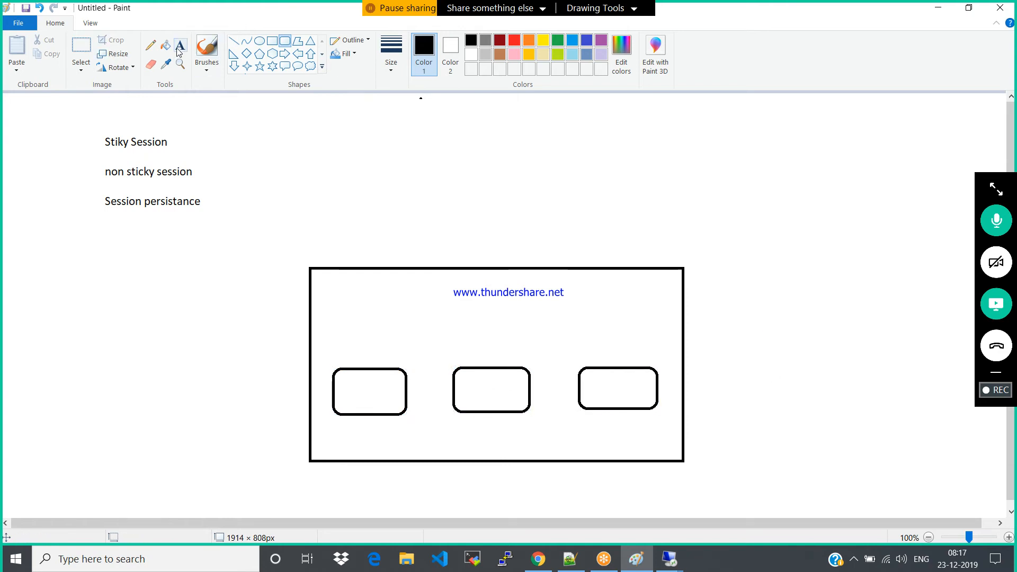
pyautogui.click(459, 125)
pyautogui.write('pu')
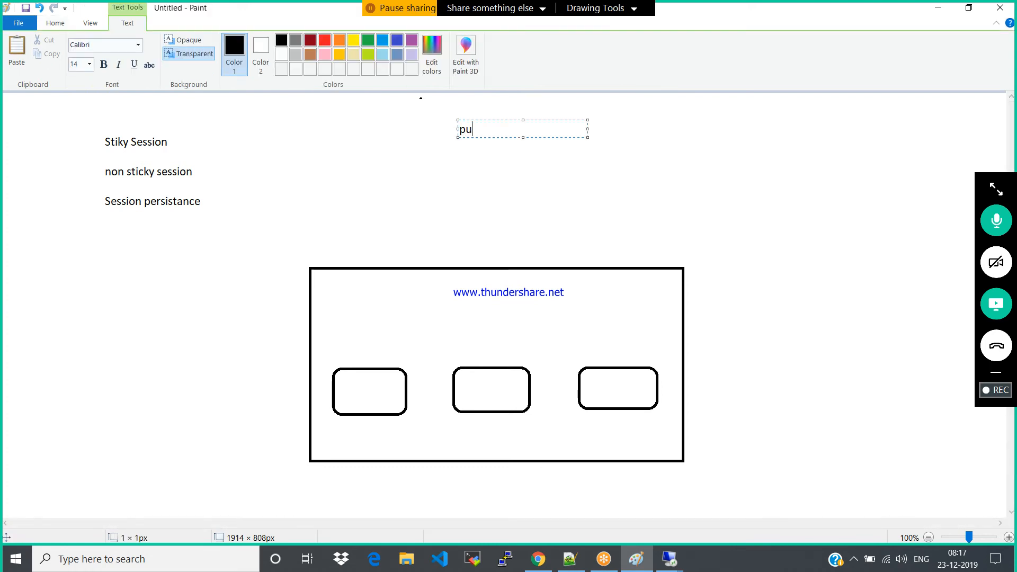
pyautogui.write('blic ip')
pyautogui.click(701, 176)
# Draw a vertical line about 173 px long below "public ip" and a diagonal of about 167 × 193 px towards the first rounded box
pyautogui.click(233, 41)
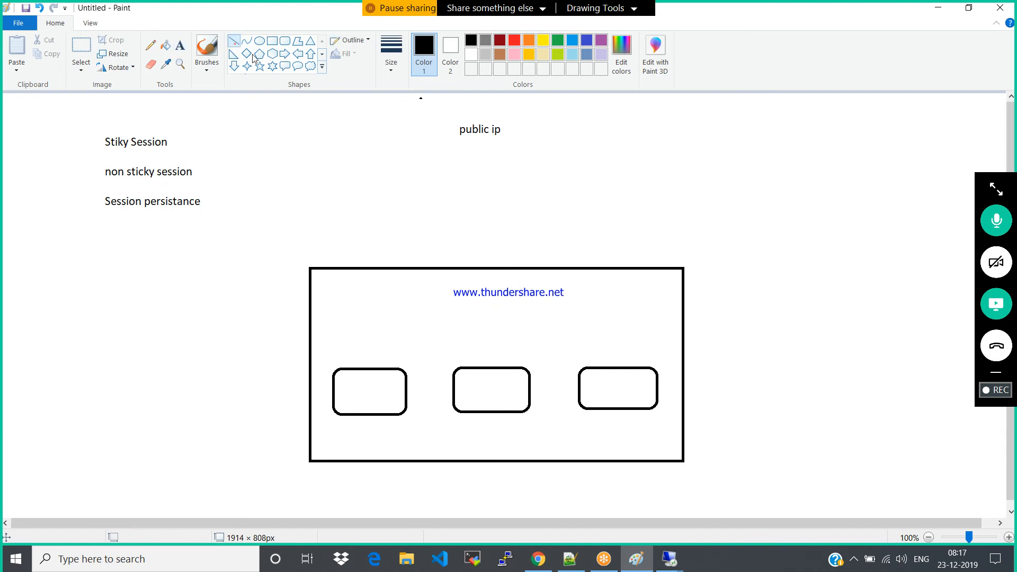
pyautogui.moveTo(478, 148); pyautogui.dragTo(477, 238)
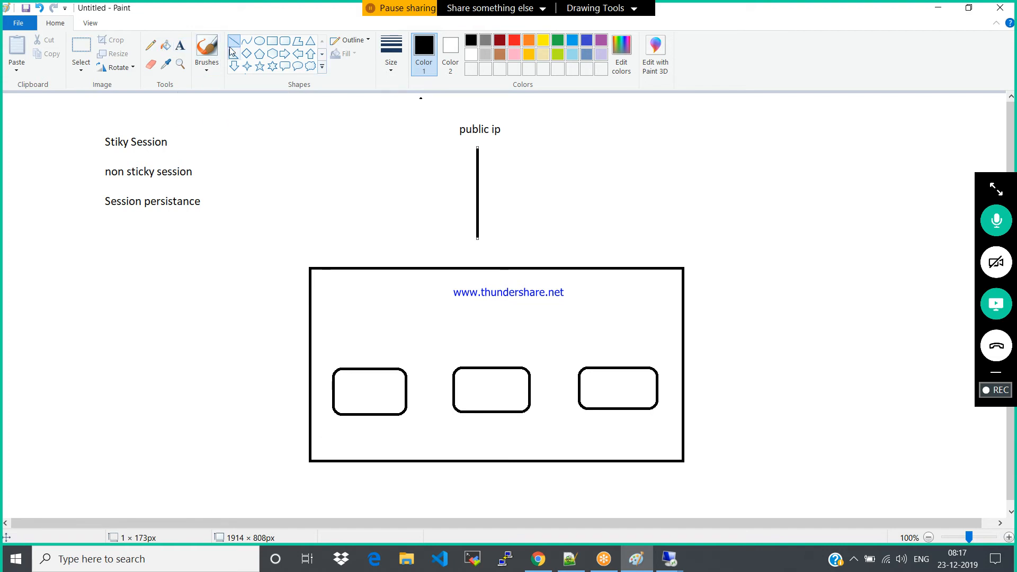
pyautogui.moveTo(479, 252); pyautogui.dragTo(391, 354)
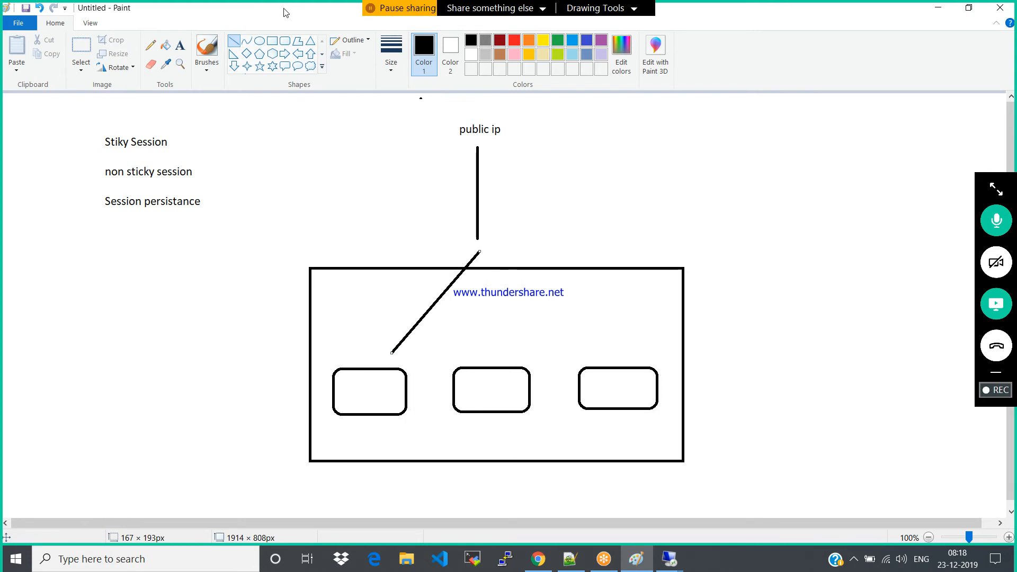
# Label the first rounded box "V M" and add the text "user" beside the diagonal line
pyautogui.click(180, 46)
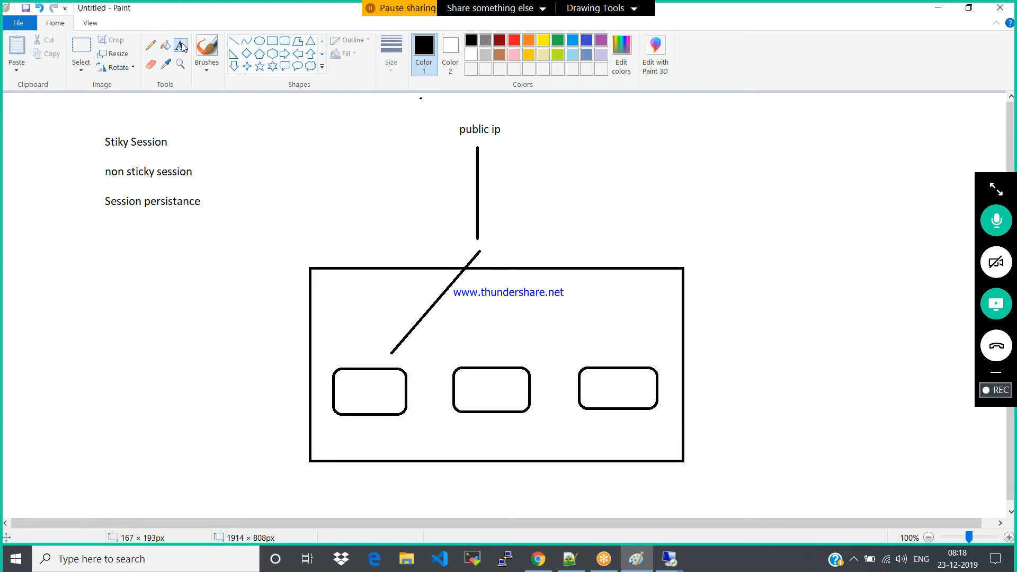
pyautogui.click(349, 387)
pyautogui.write('V M')
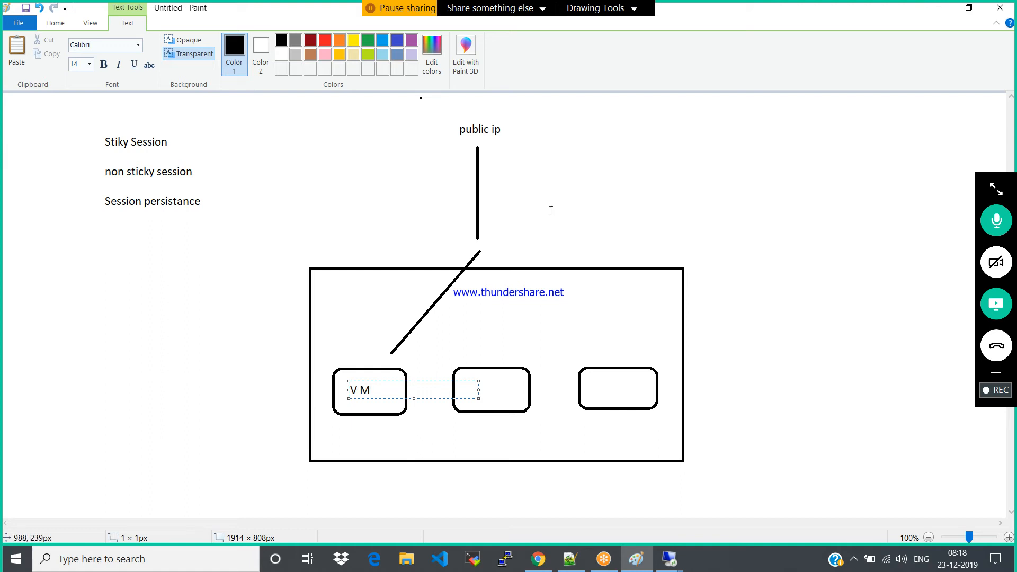
pyautogui.click(636, 188)
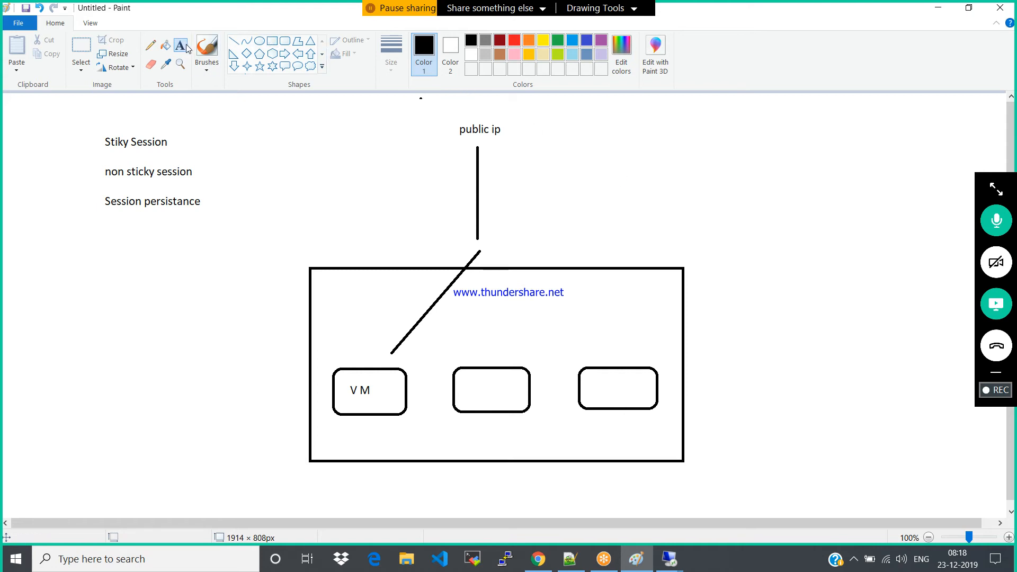
pyautogui.click(399, 297)
pyautogui.write('user')
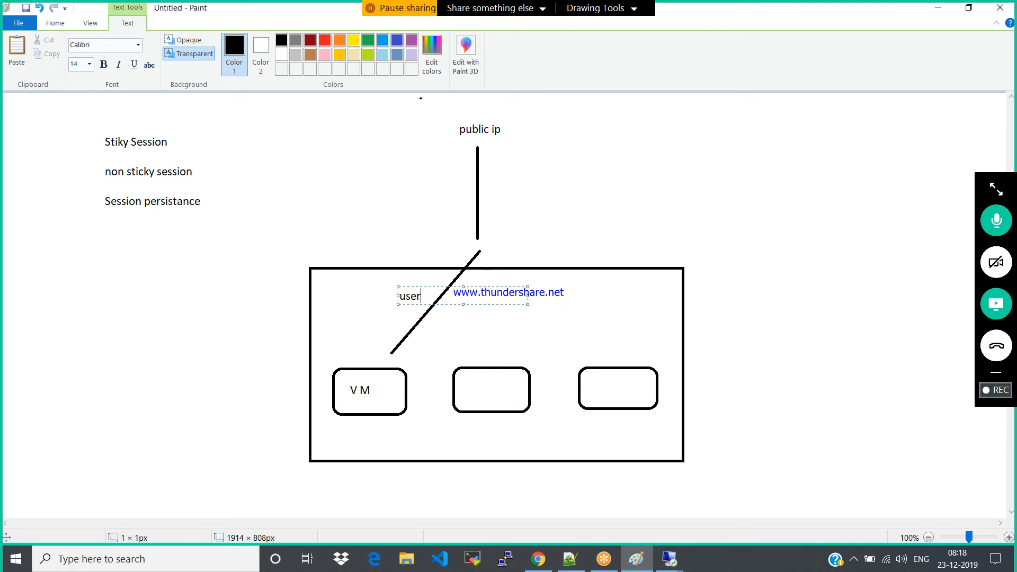
pyautogui.click(370, 321)
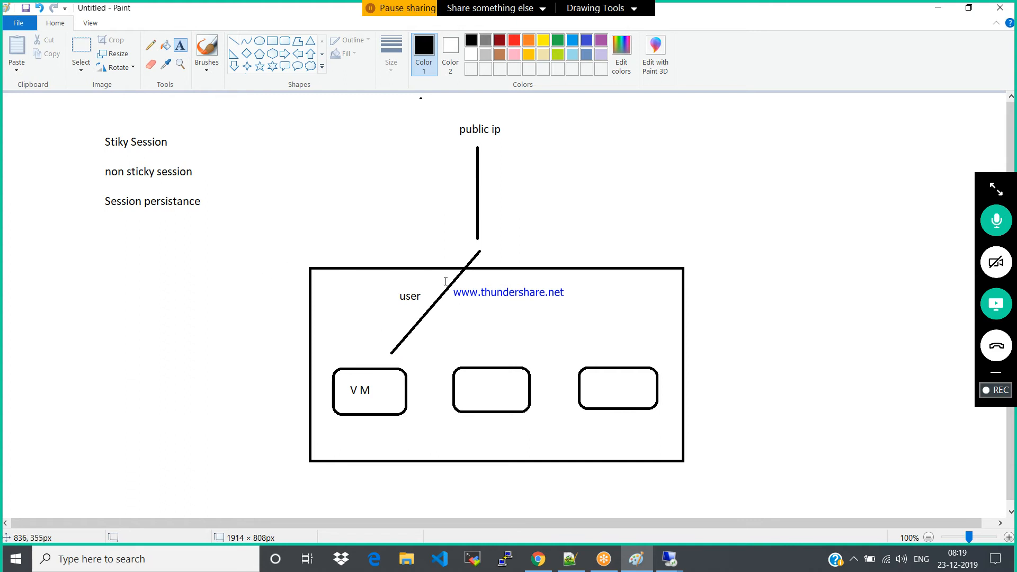
pyautogui.click(234, 43)
pyautogui.moveTo(483, 257); pyautogui.dragTo(486, 351)
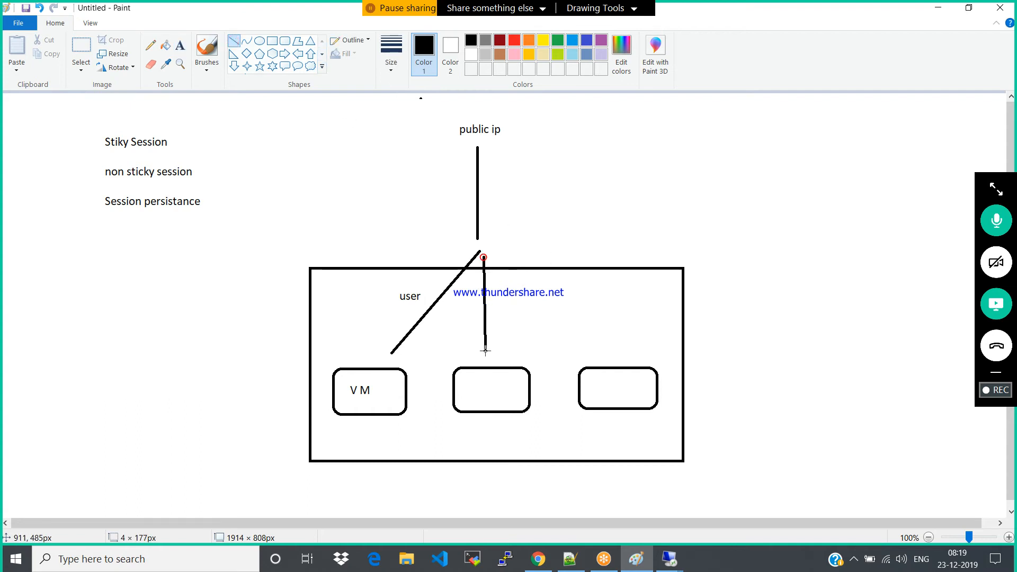
pyautogui.moveTo(484, 258); pyautogui.dragTo(593, 362)
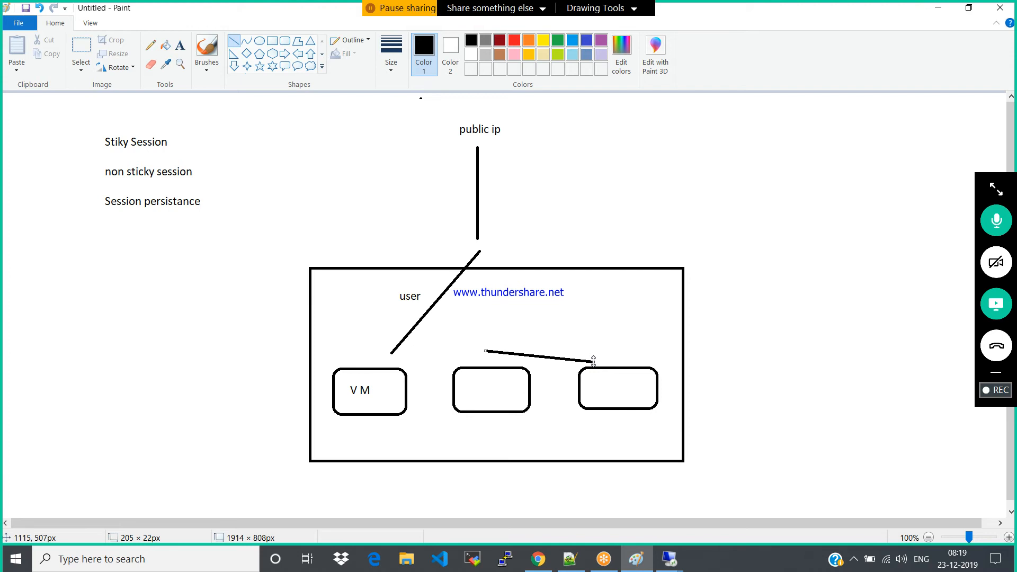
pyautogui.hotkey('ctrl', 'z')
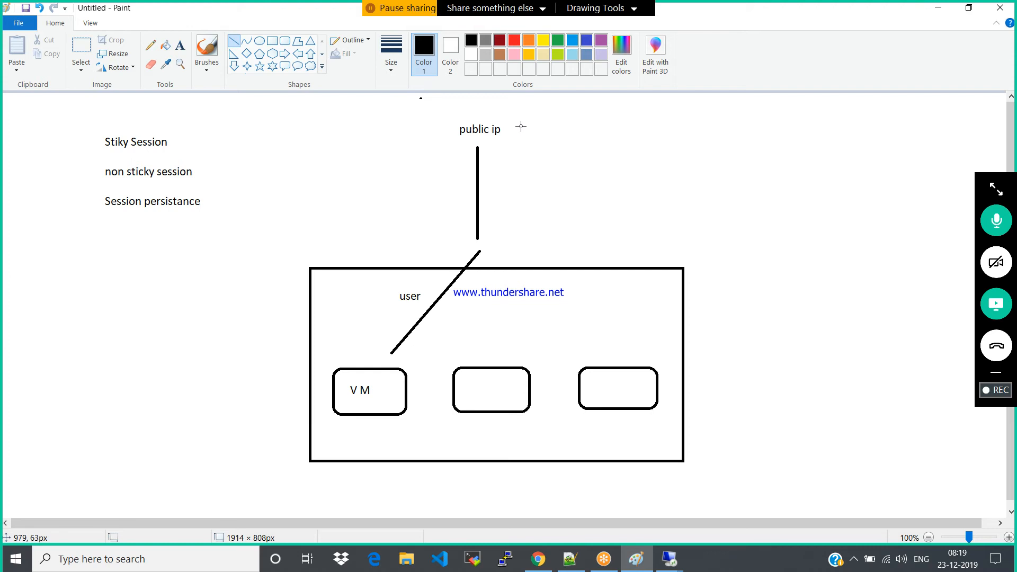
# Add the text "session tables" in the empty area beside the large rectangle
pyautogui.click(181, 47)
pyautogui.click(62, 336)
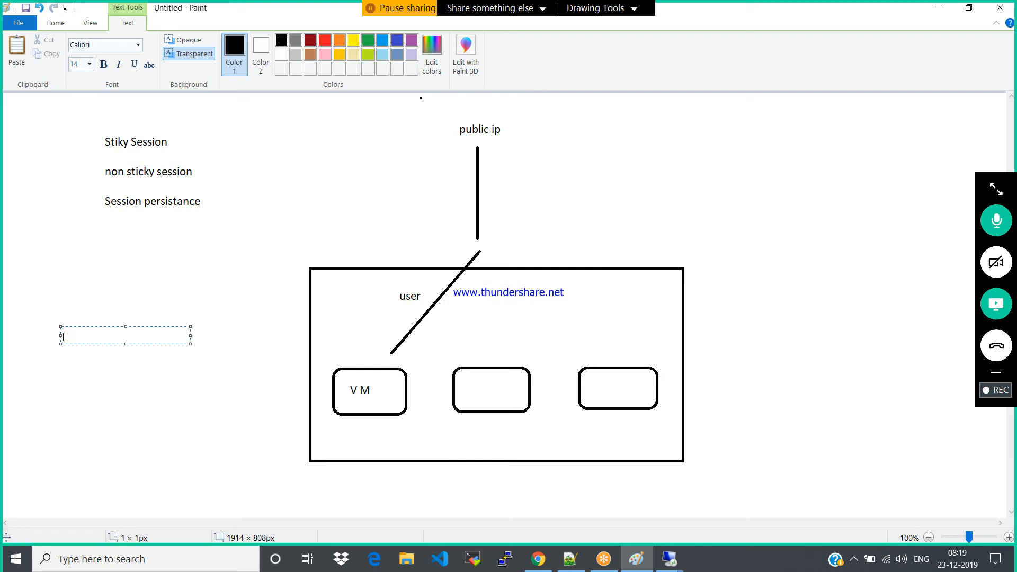
pyautogui.write('session tables')
# Add a text list below "session tables" with the entries "SQl Server", "oracle" and "Redis cache"
pyautogui.click(57, 380)
pyautogui.click(57, 381)
pyautogui.write('SQl Server')
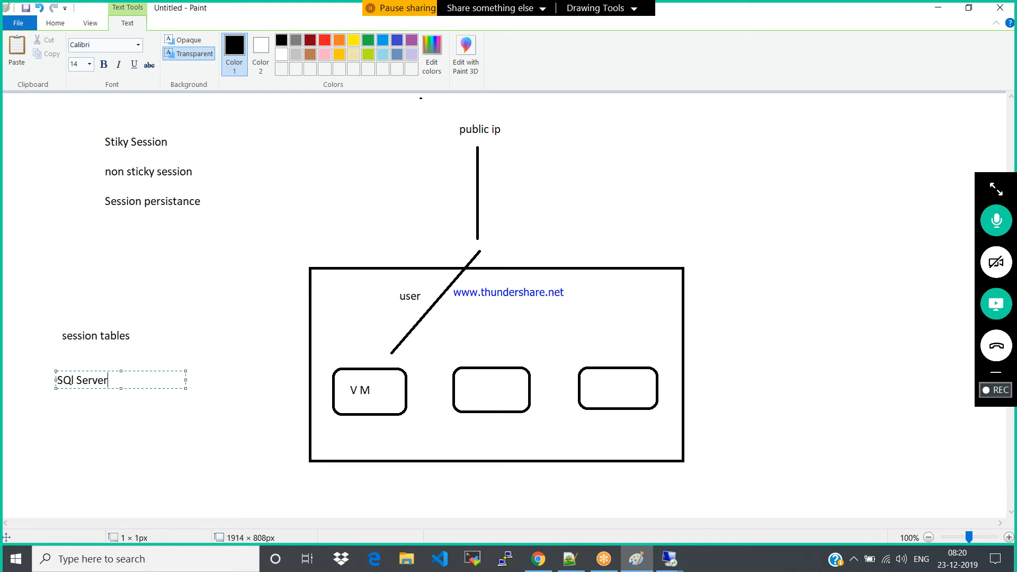
pyautogui.press('Return')
pyautogui.write('oracle')
pyautogui.press('Return')
pyautogui.press('Return')
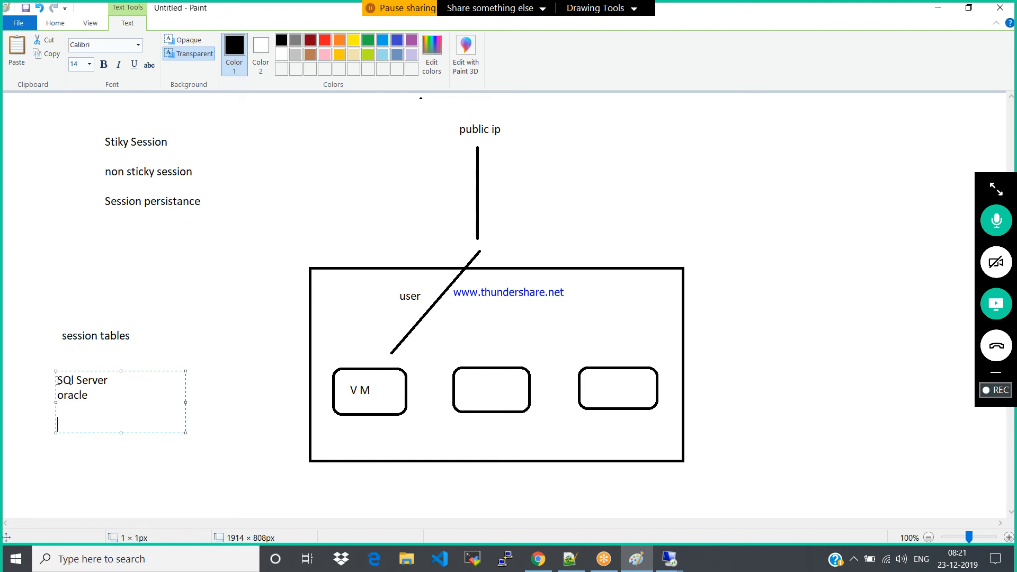
pyautogui.write('Redisw cache')
pyautogui.press('BackSpace')
# Switch to the Azure portal in the browser, reload LCP-LB's load balancing rules page and check the load balancer's health probes
pyautogui.moveTo(549, 555)
pyautogui.click(567, 492)
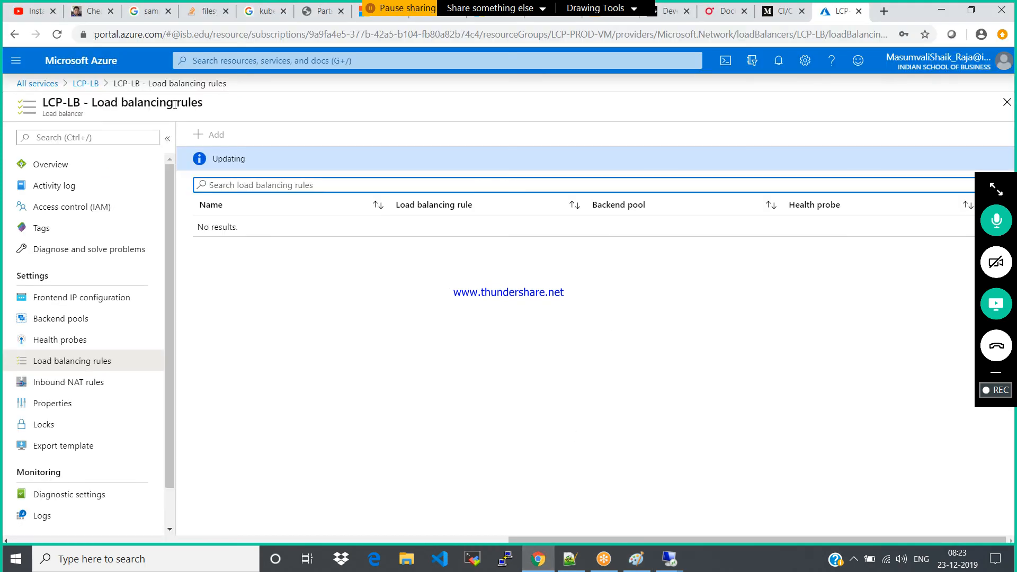
pyautogui.click(58, 35)
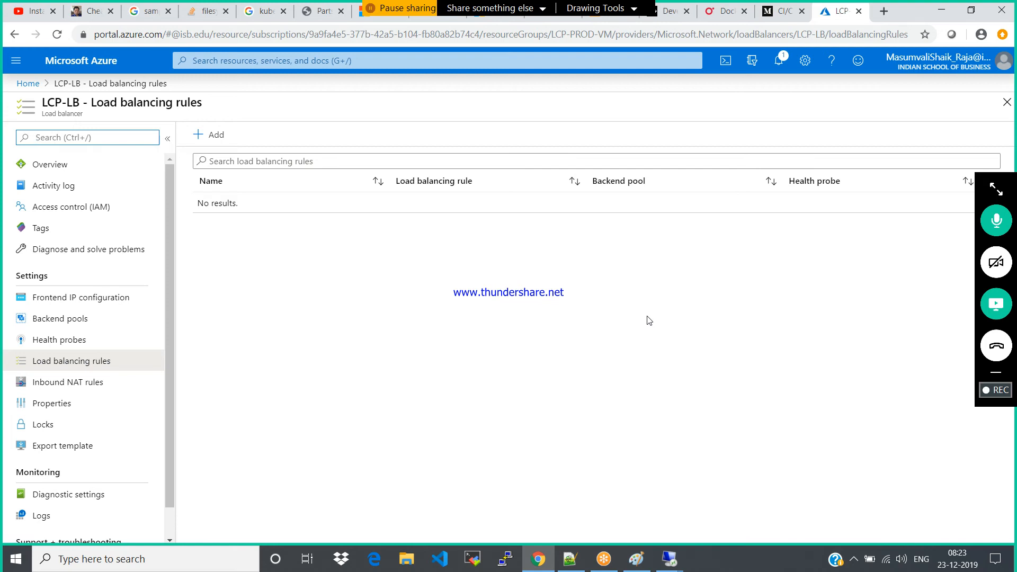
pyautogui.click(71, 339)
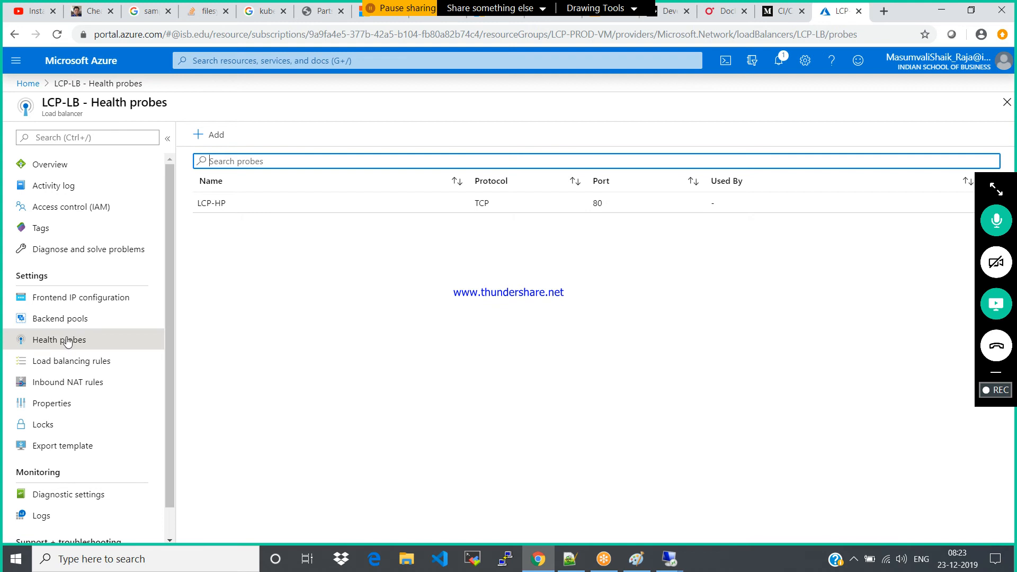
# Start adding a load balancing rule to LCP-LB and name it LCp-rules
pyautogui.click(42, 366)
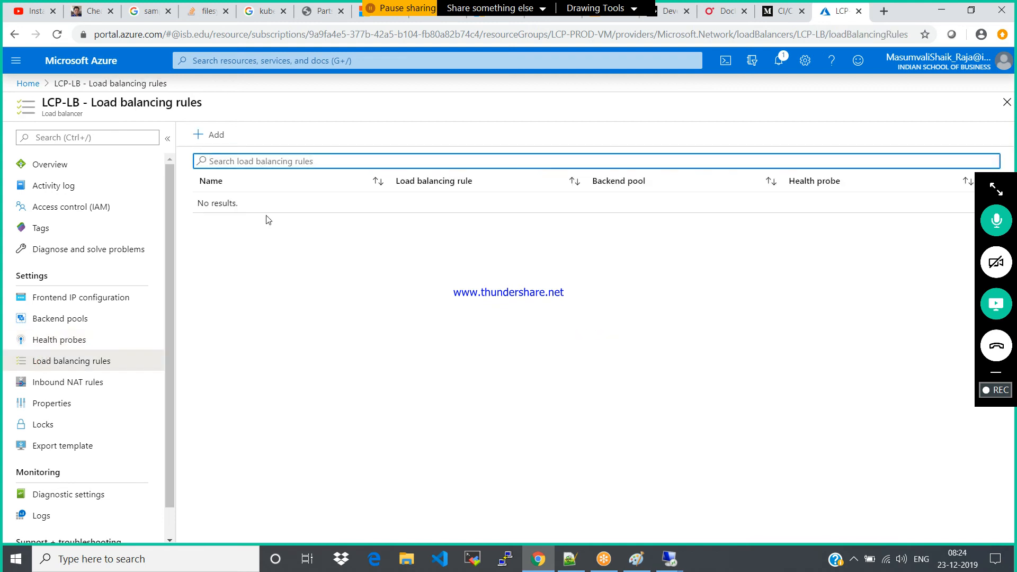
pyautogui.click(212, 137)
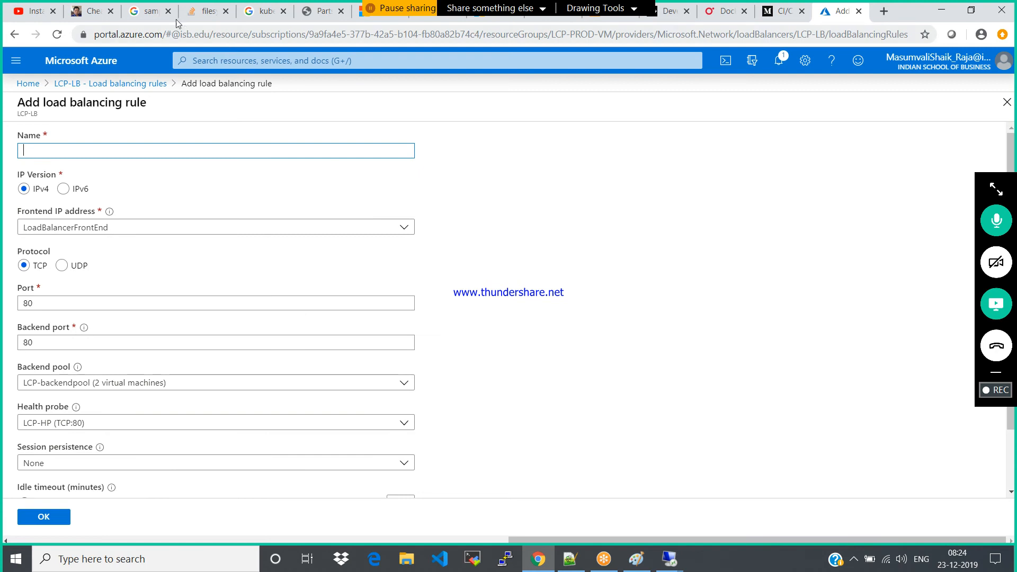
pyautogui.write('LCp-rules')
pyautogui.scroll(-2, 881, 231)
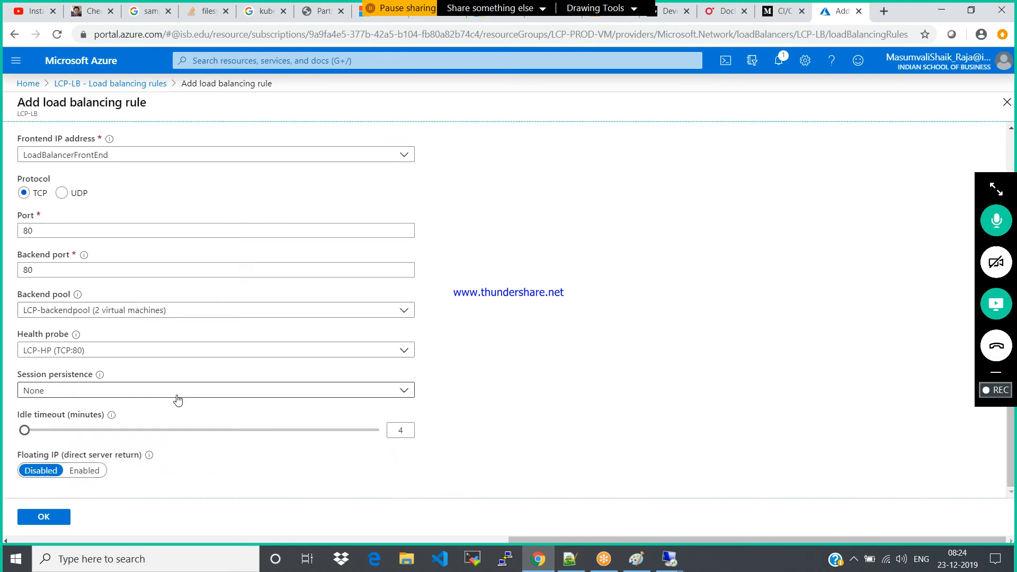
# Review the available session persistence options for the new rule without changing the selection
pyautogui.click(137, 392)
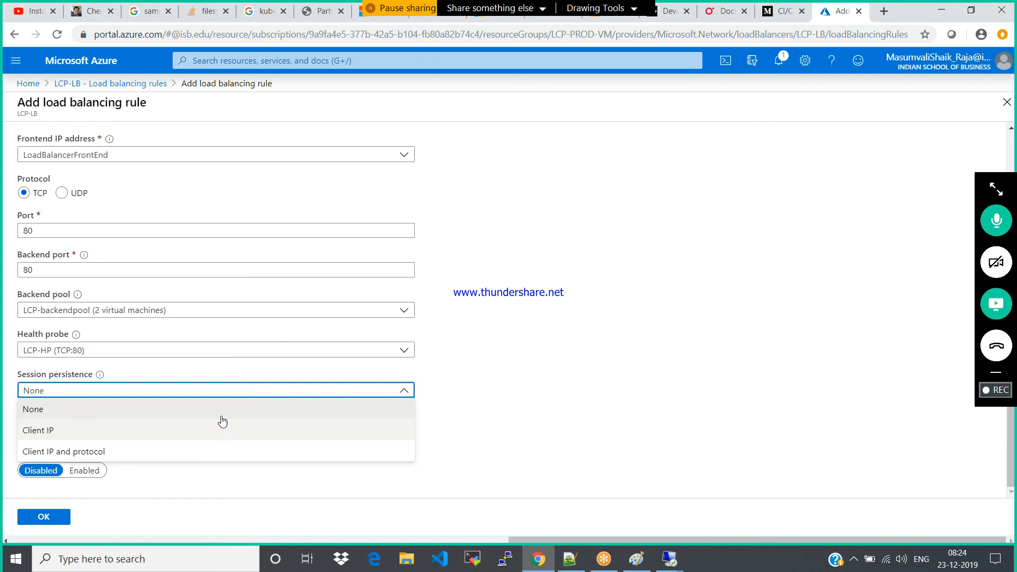
pyautogui.click(613, 370)
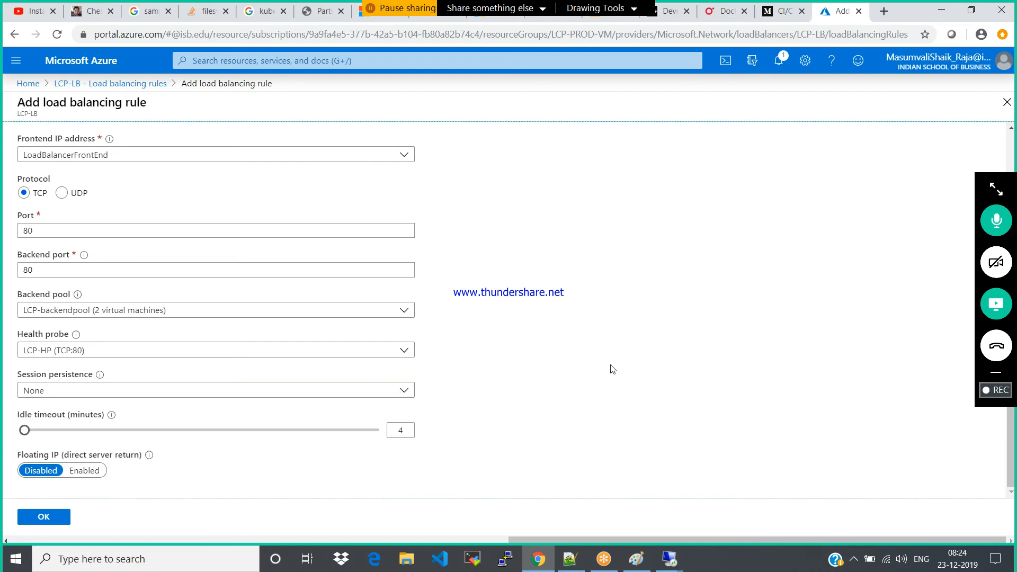
pyautogui.click(131, 389)
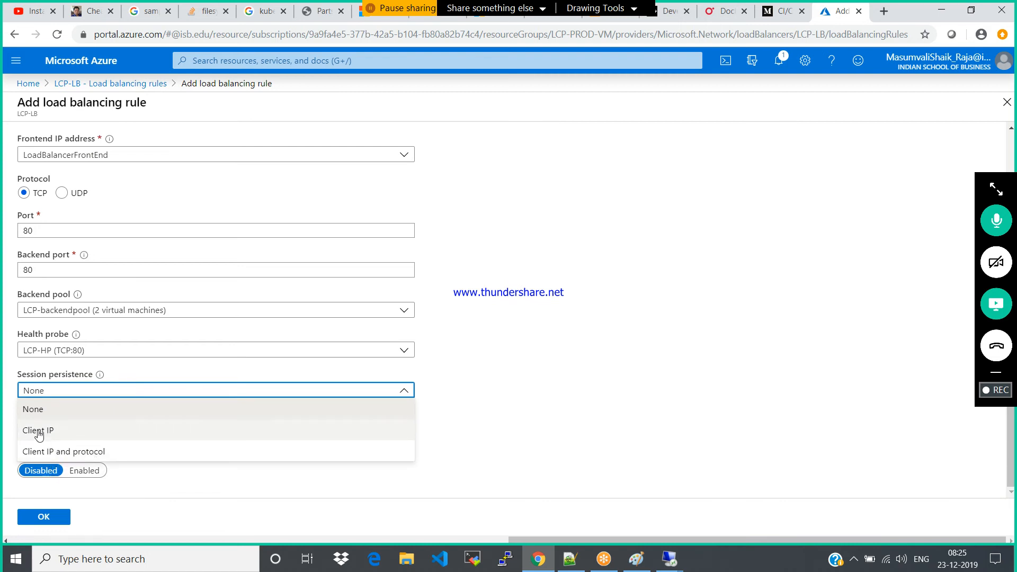
pyautogui.click(646, 339)
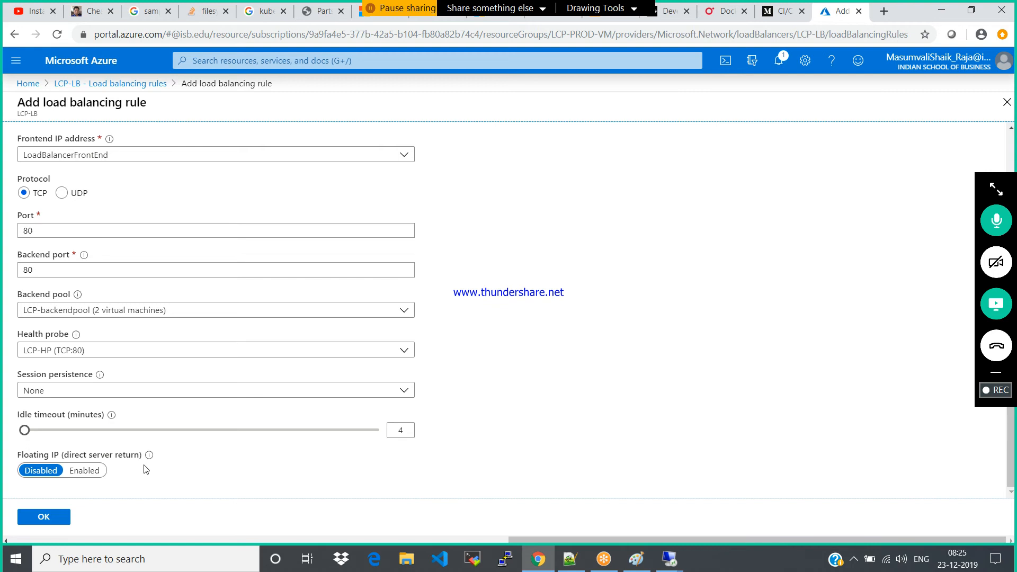
# Create the load balancing rule with the remaining default settings and check the portal notifications for its progress
pyautogui.moveTo(152, 459)
pyautogui.click(42, 517)
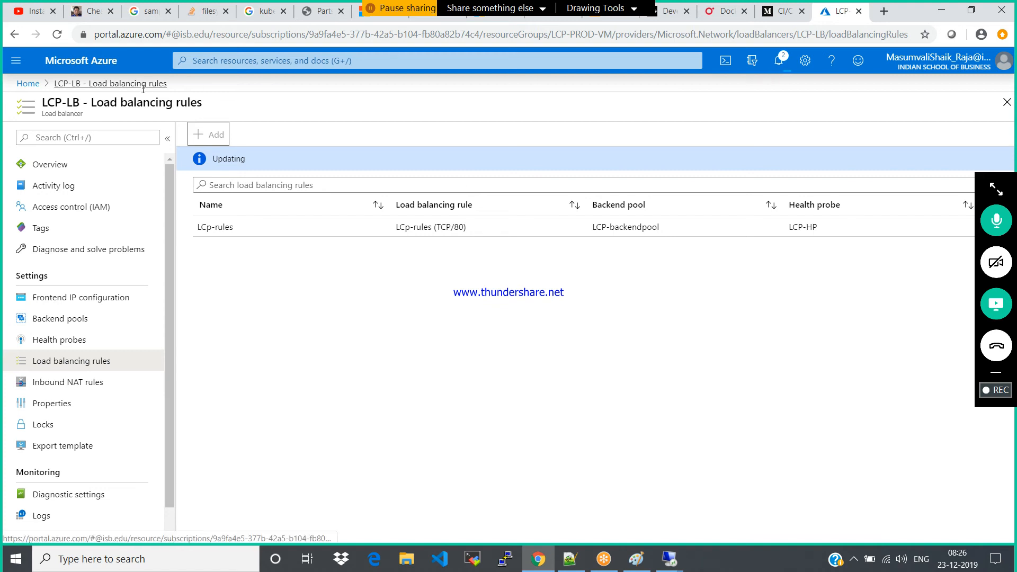
pyautogui.click(776, 66)
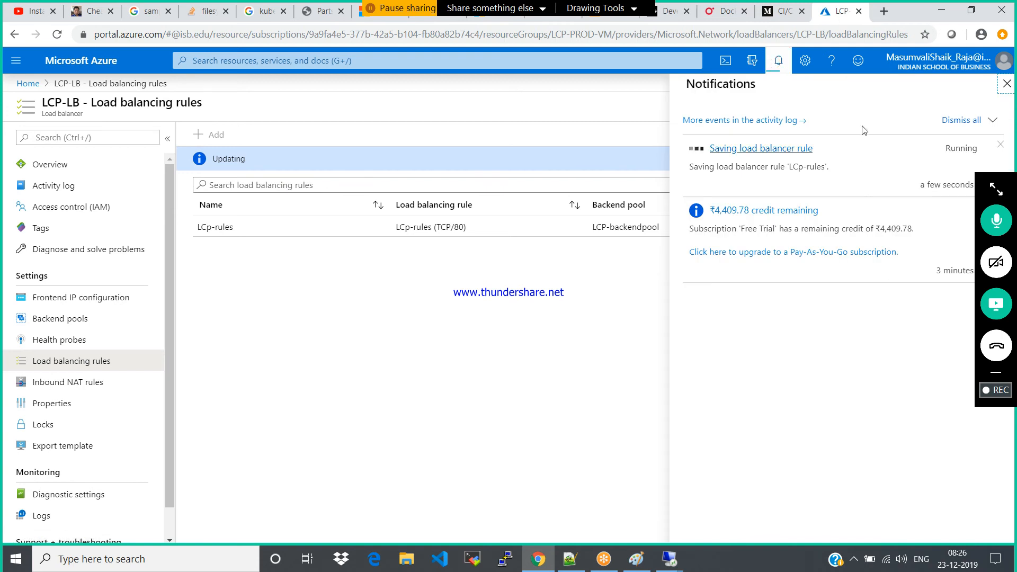
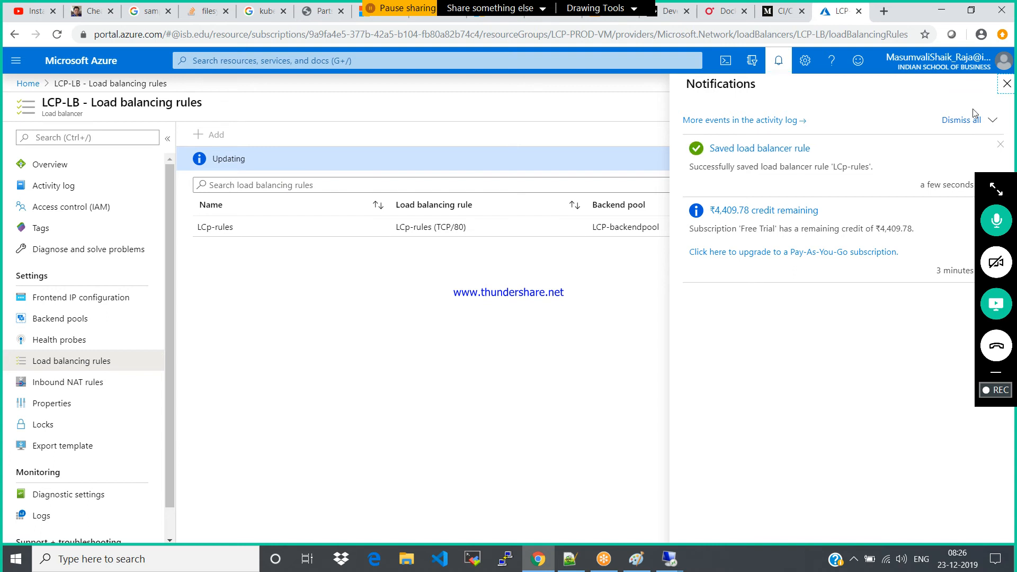
# Close the notifications, reload LCP-LB's overview and check the load balancer's rules
pyautogui.click(1009, 82)
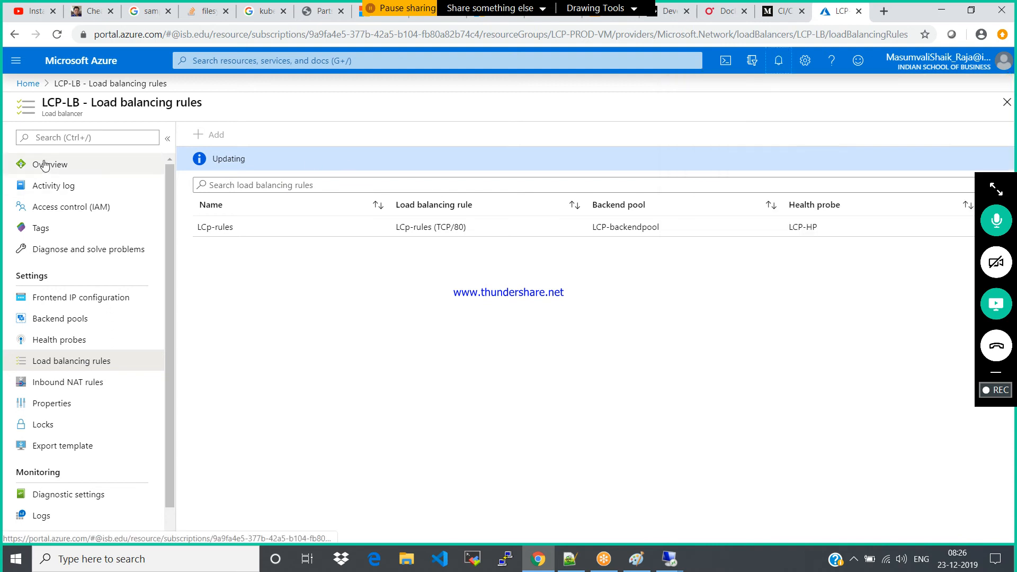
pyautogui.click(81, 381)
pyautogui.click(78, 364)
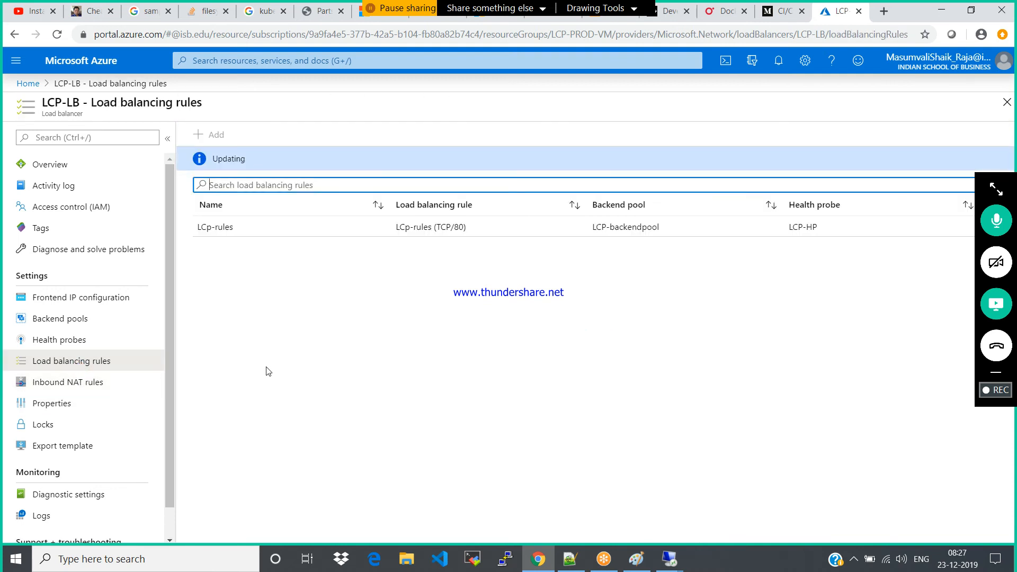
pyautogui.click(45, 168)
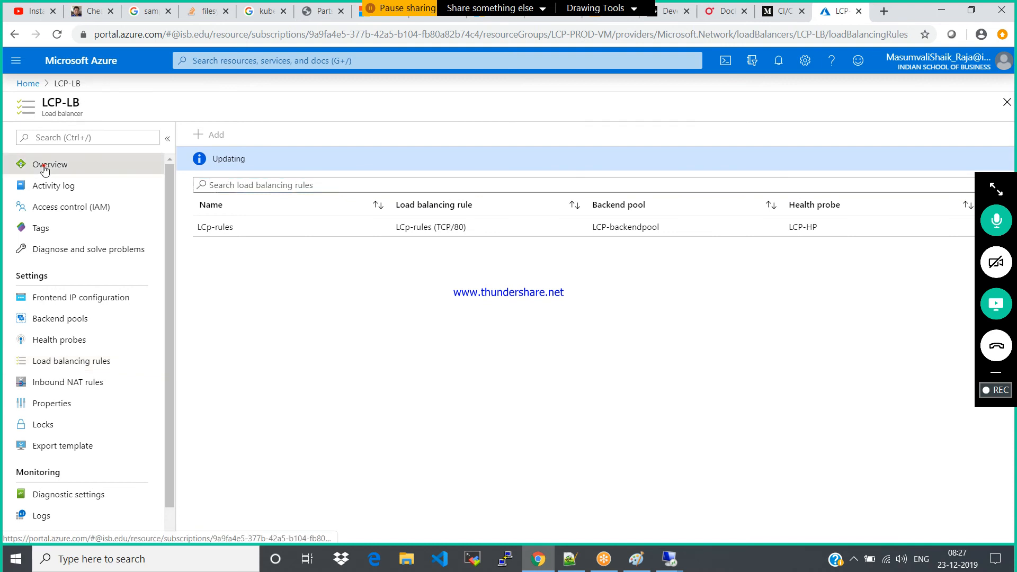
pyautogui.click(57, 34)
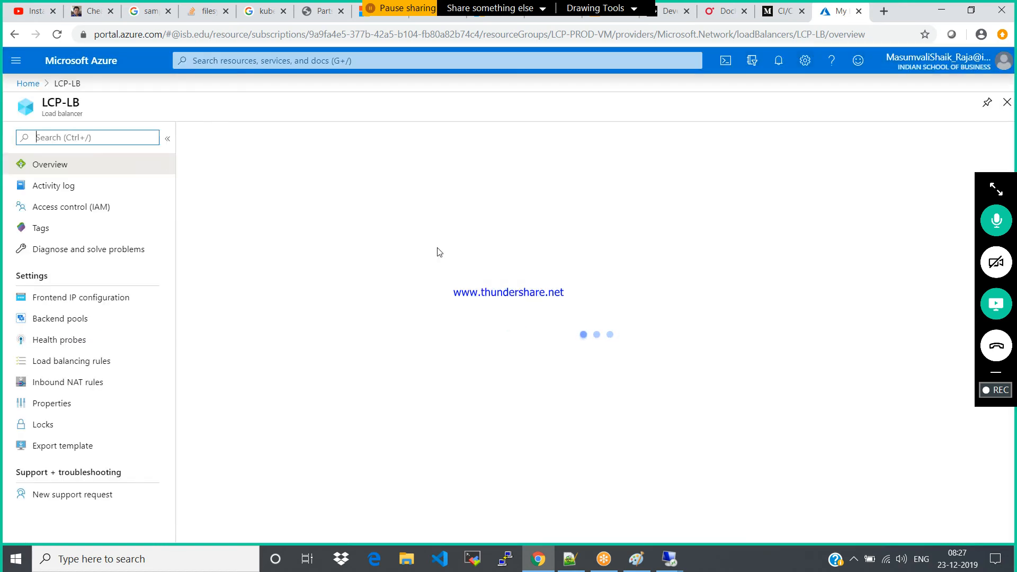
pyautogui.click(58, 342)
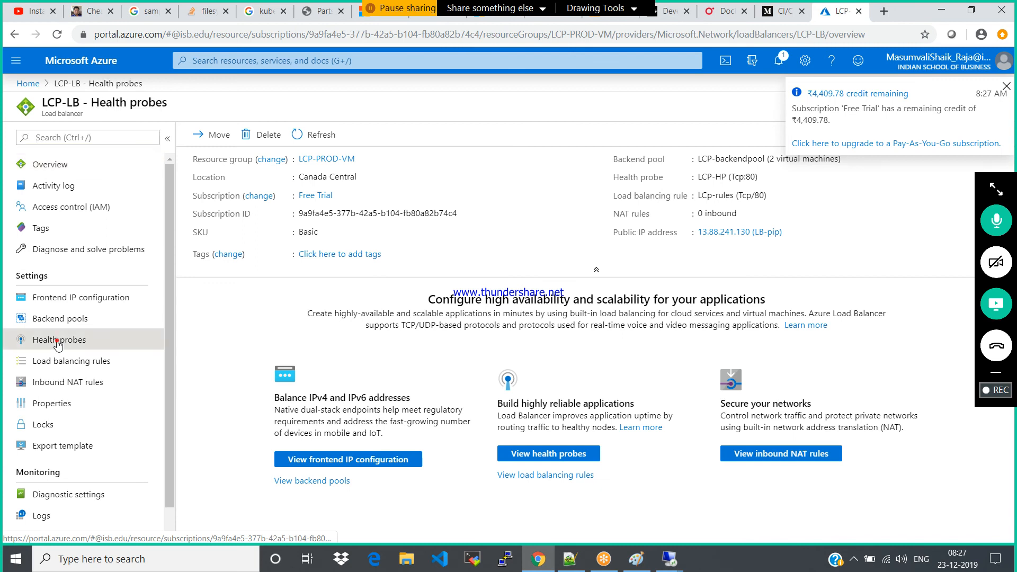
pyautogui.click(60, 364)
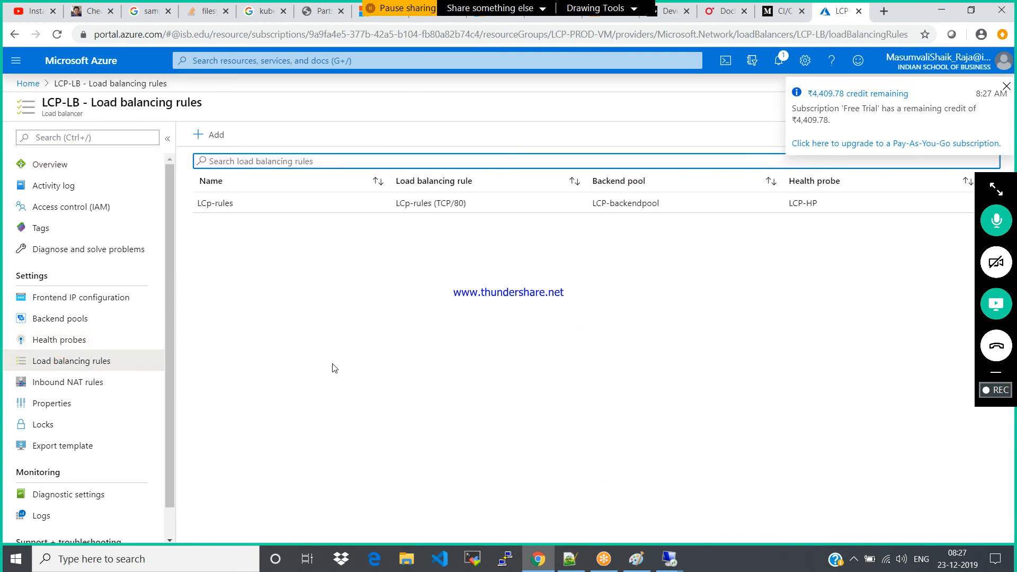
# Copy LCP-LB's public IP address from its overview and open 13.88.241.130 in a new browser tab
pyautogui.click(51, 162)
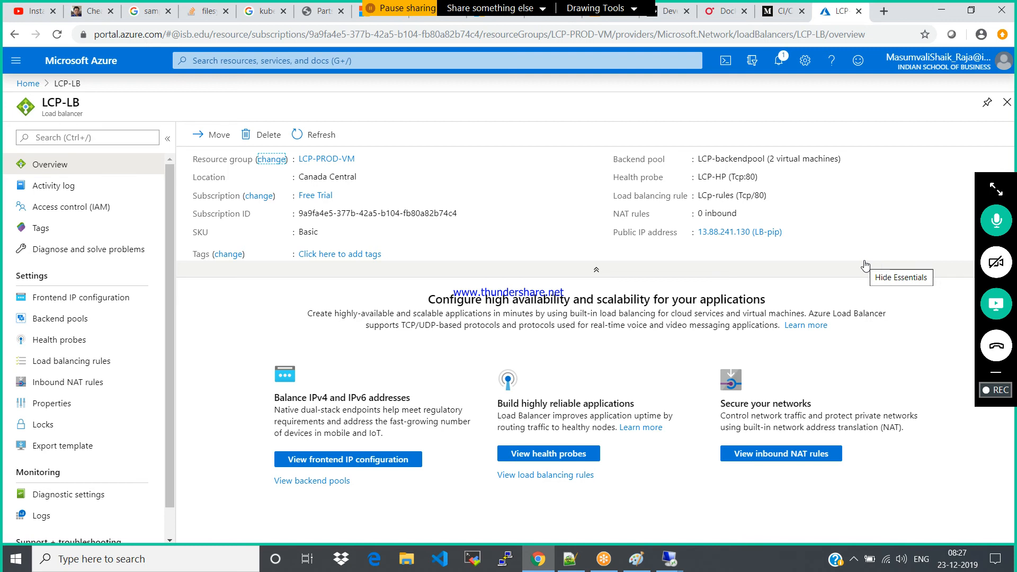
pyautogui.click(791, 233)
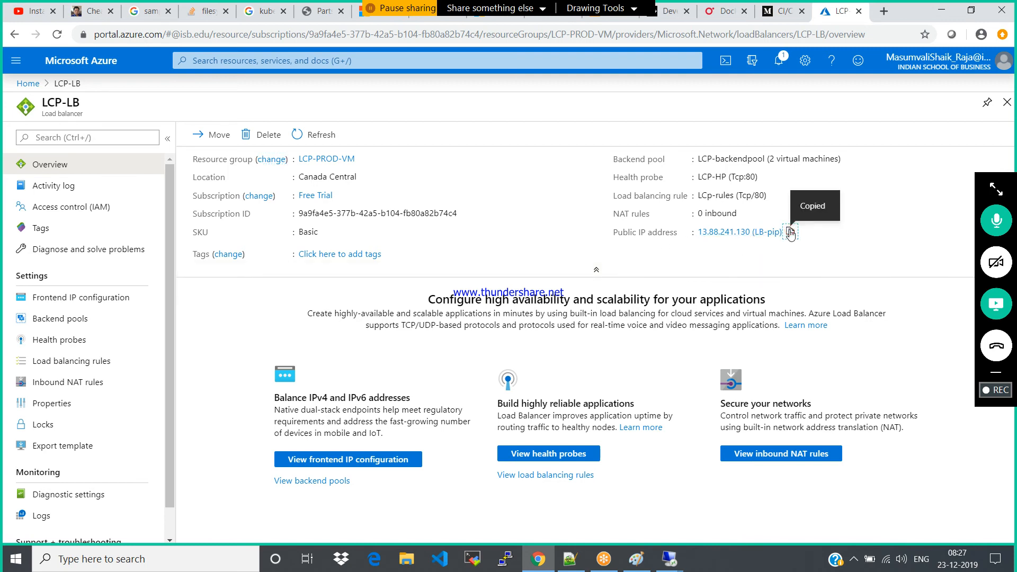
pyautogui.click(883, 12)
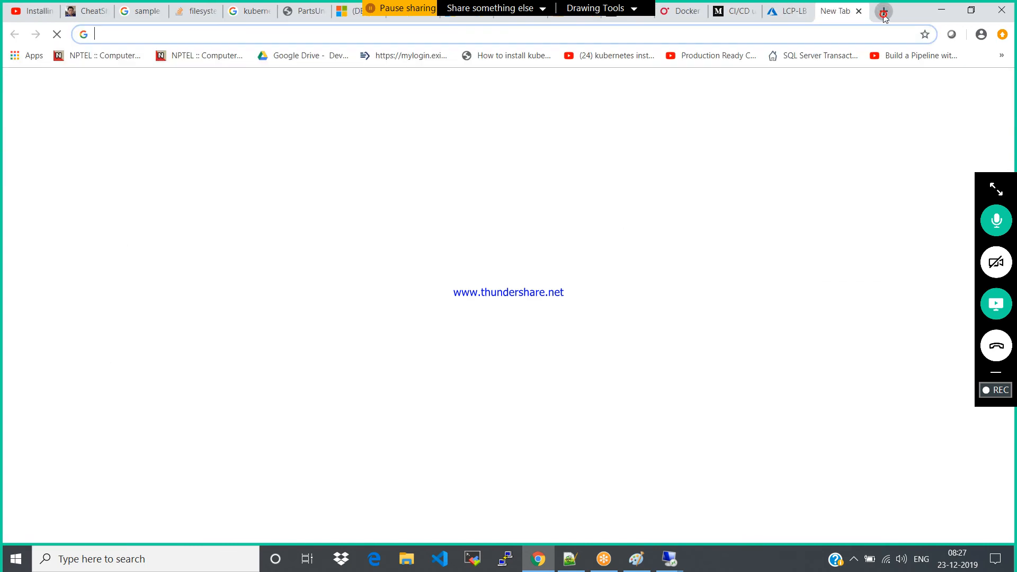
pyautogui.hotkey('ctrl', 'v')
pyautogui.press('BackSpace')
pyautogui.press('BackSpace')
pyautogui.press('BackSpace')
pyautogui.press('BackSpace')
pyautogui.press('BackSpace')
pyautogui.press('BackSpace')
pyautogui.press('BackSpace')
pyautogui.press('BackSpace')
pyautogui.press('BackSpace')
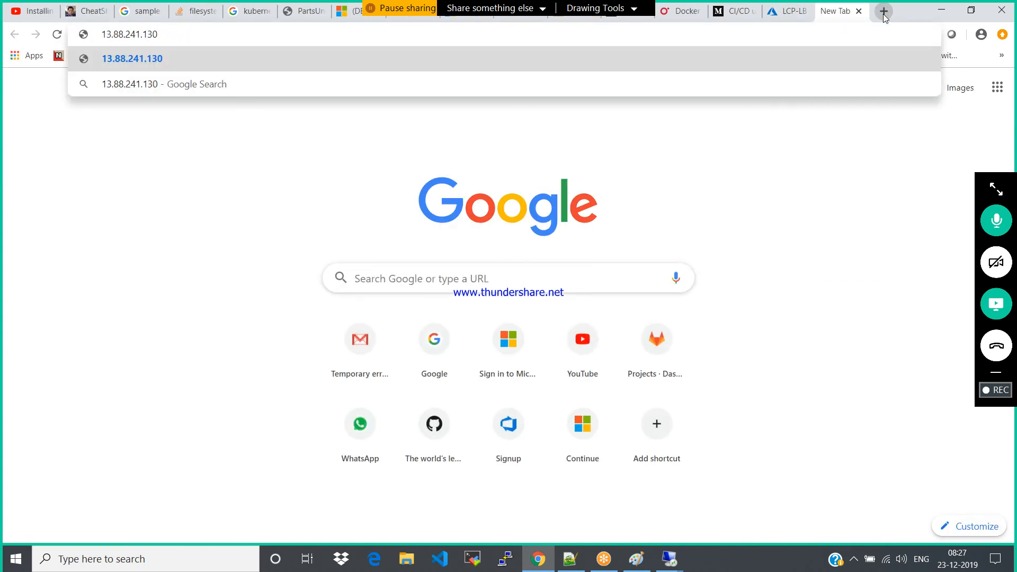
pyautogui.press('Return')
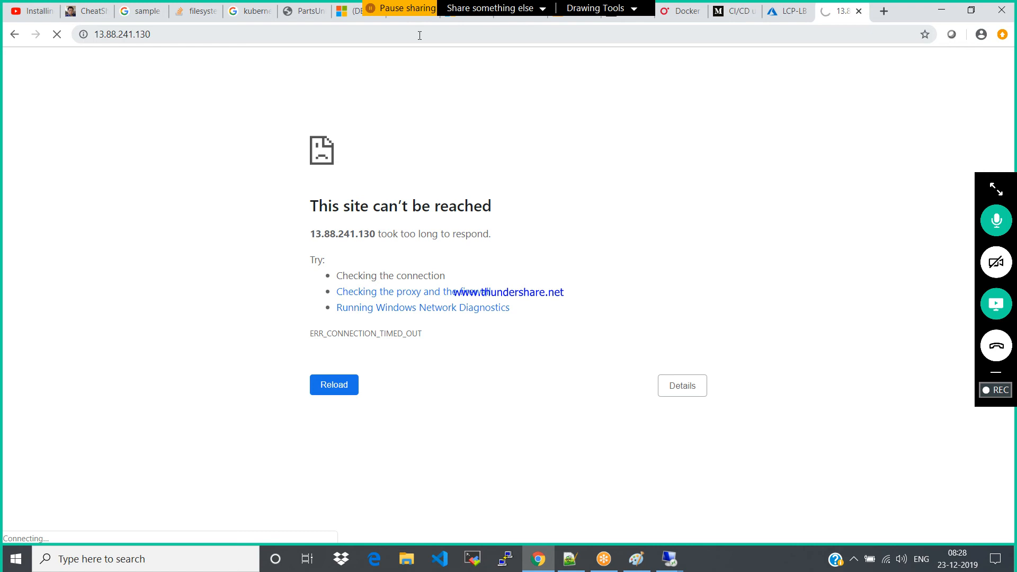
# Try to load the load balancer's address with port 80 in the same tab, as 13.88.241.130:80
pyautogui.click(420, 35)
pyautogui.click(420, 35)
pyautogui.write(':80')
pyautogui.press('Return')
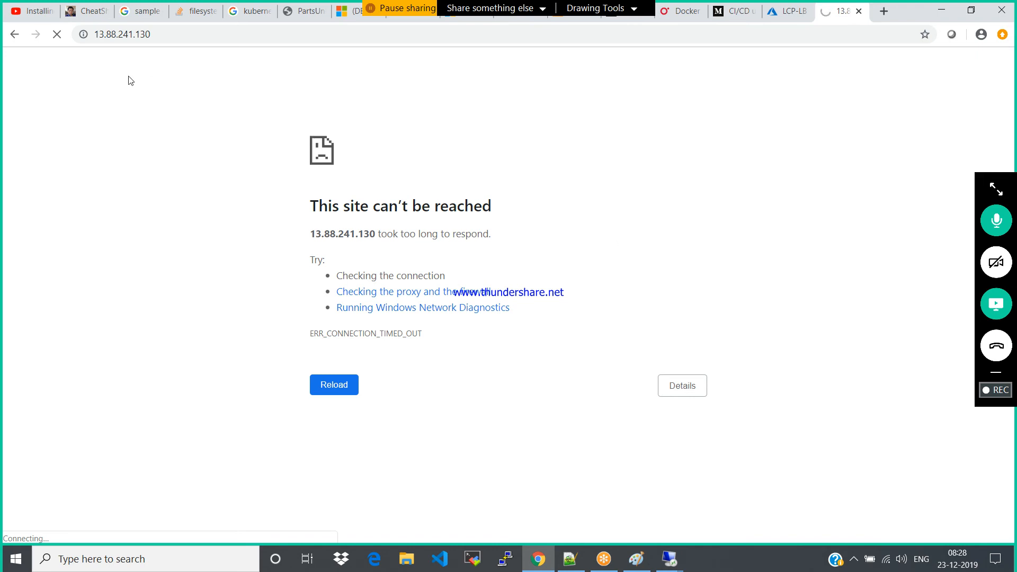
pyautogui.click(222, 35)
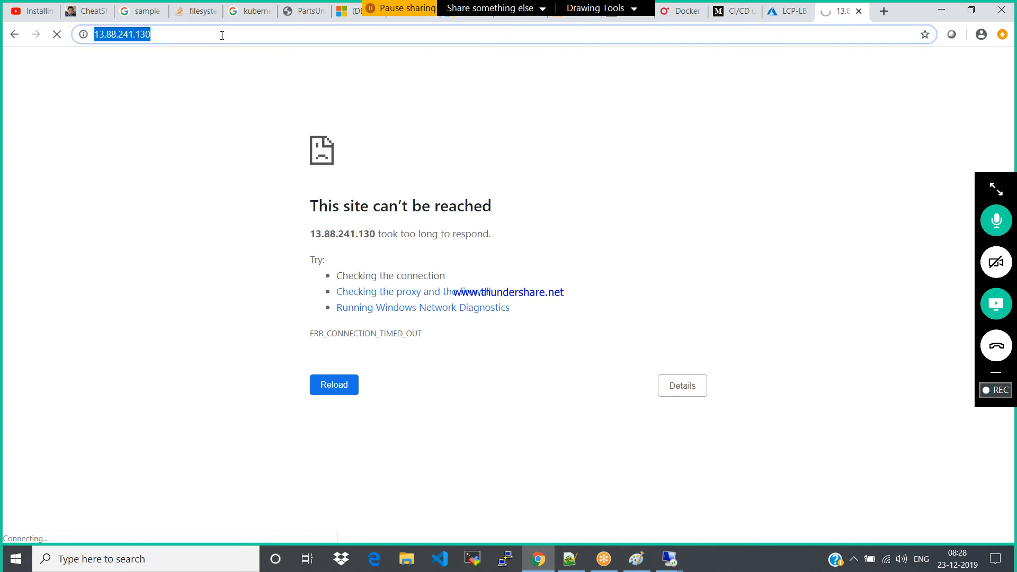
pyautogui.click(222, 35)
pyautogui.write(':')
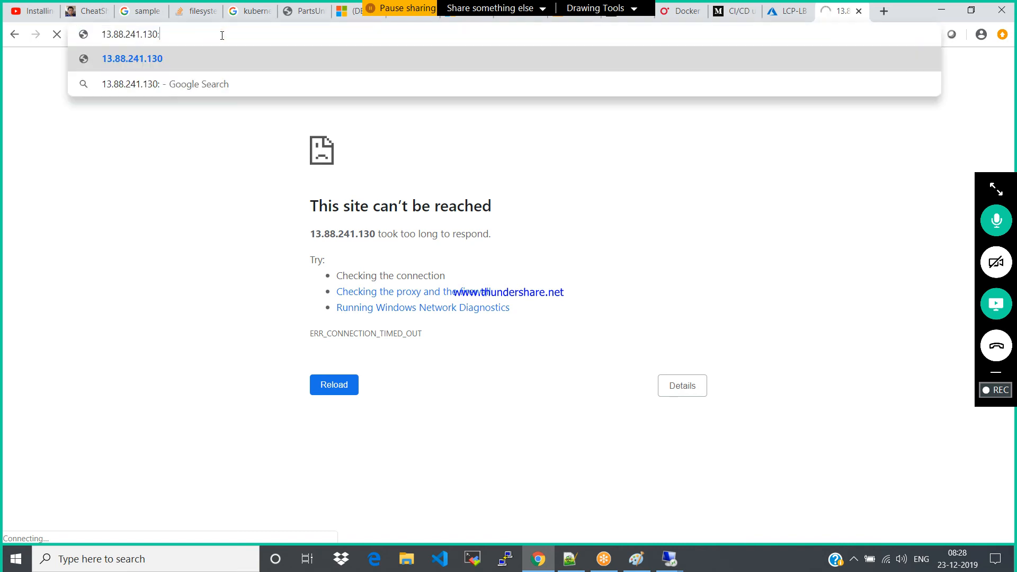
pyautogui.write('80')
pyautogui.press('Return')
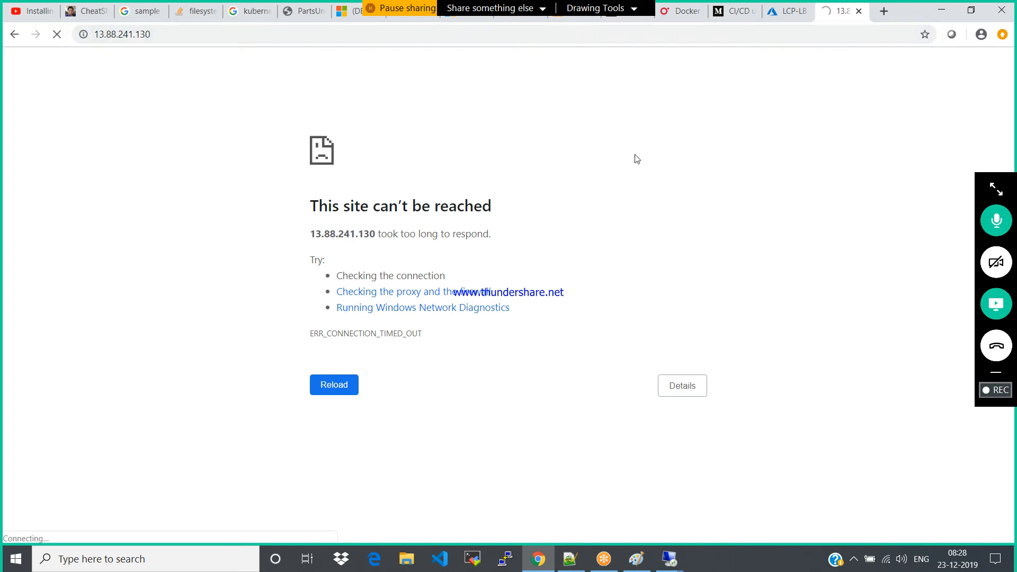
# Try 13.88.241.130:80 in a fresh browser tab in place of the old one, reload it and close the tab
pyautogui.click(859, 11)
pyautogui.click(884, 11)
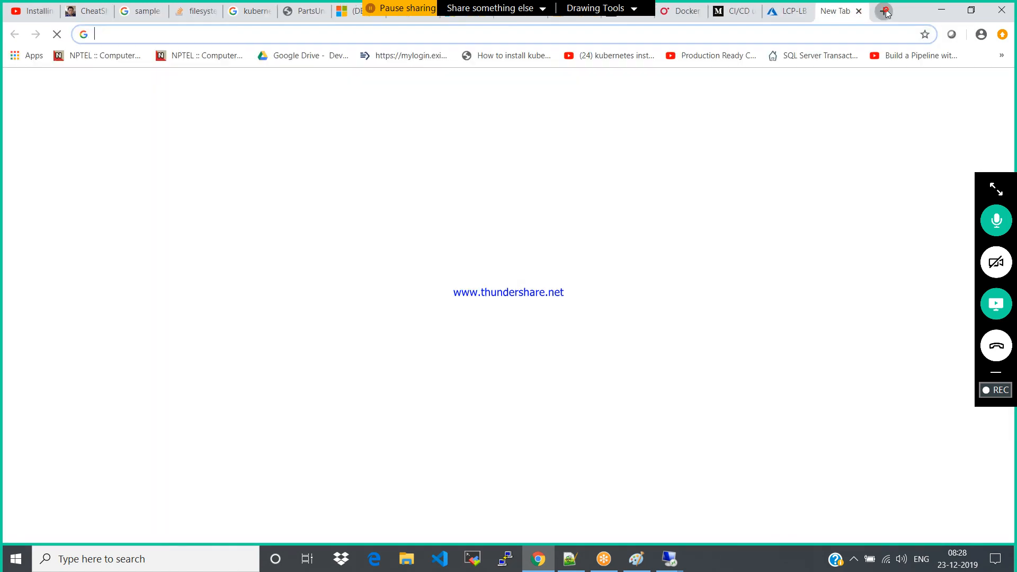
pyautogui.hotkey('ctrl', 'v')
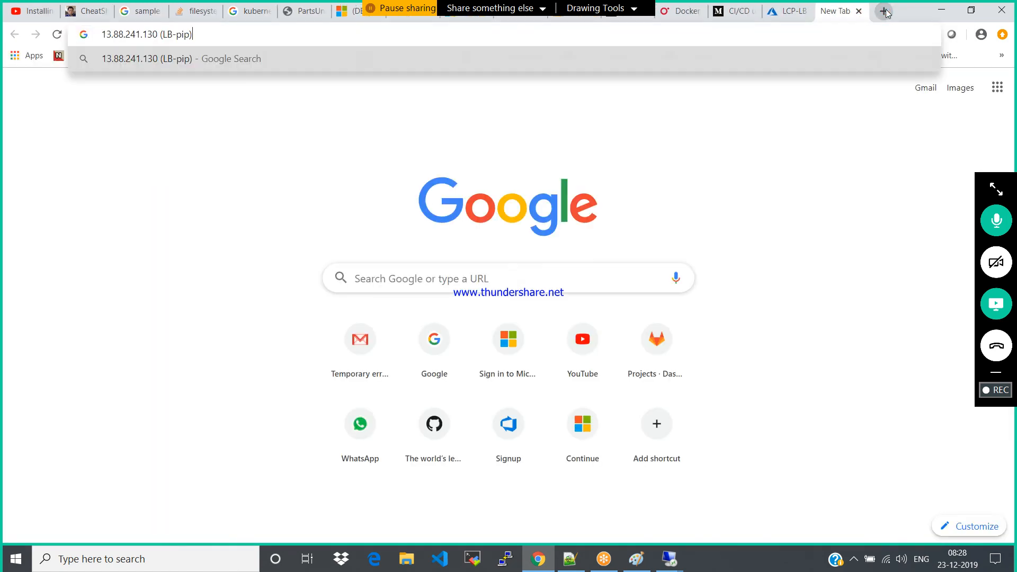
pyautogui.press('BackSpace')
pyautogui.press('BackSpace')
pyautogui.press('BackSpace')
pyautogui.press('BackSpace')
pyautogui.press('BackSpace')
pyautogui.press('BackSpace')
pyautogui.press('BackSpace')
pyautogui.press('BackSpace')
pyautogui.press('BackSpace')
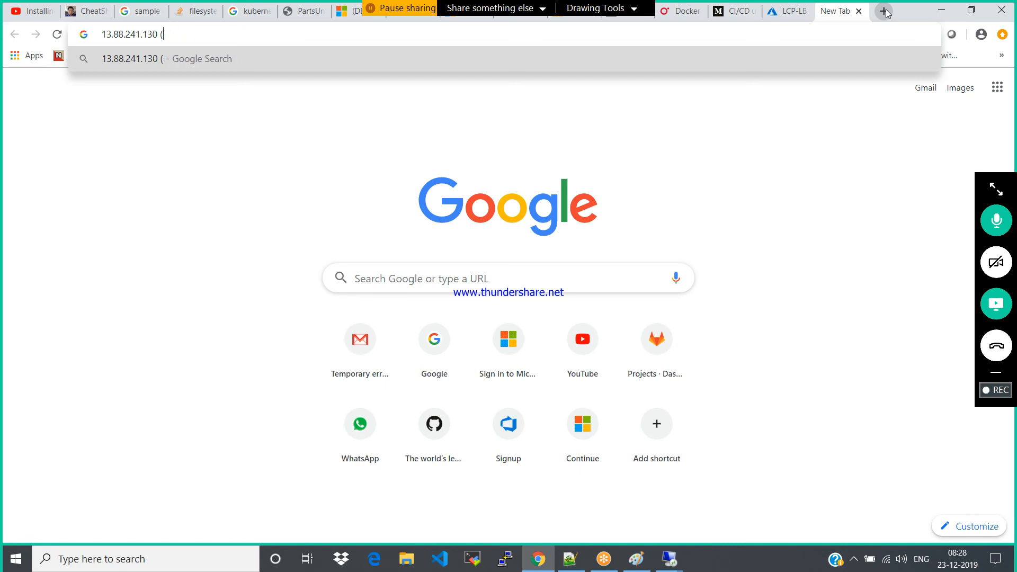
pyautogui.write(':80')
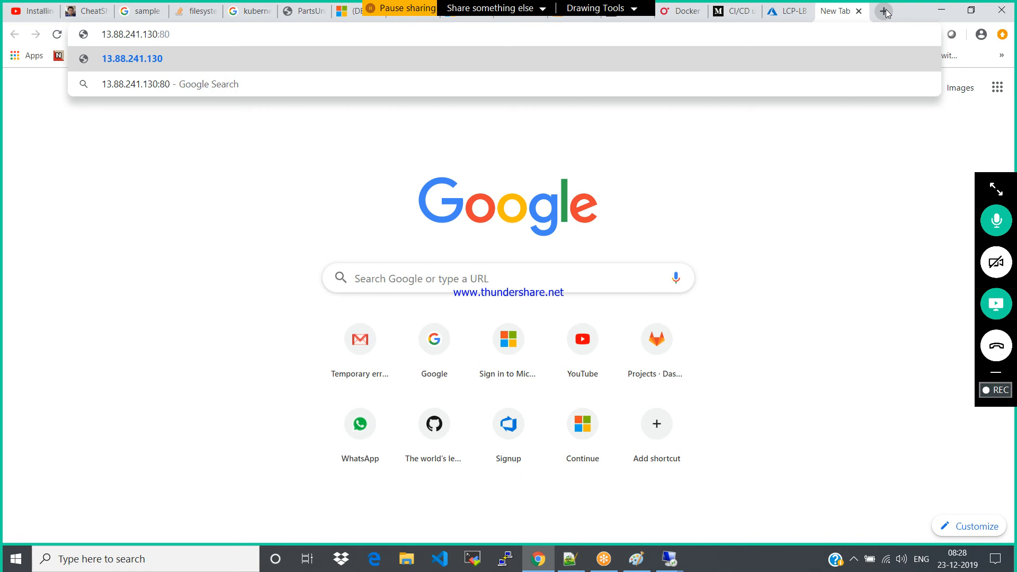
pyautogui.press('Down')
pyautogui.press('Up')
pyautogui.press('Return')
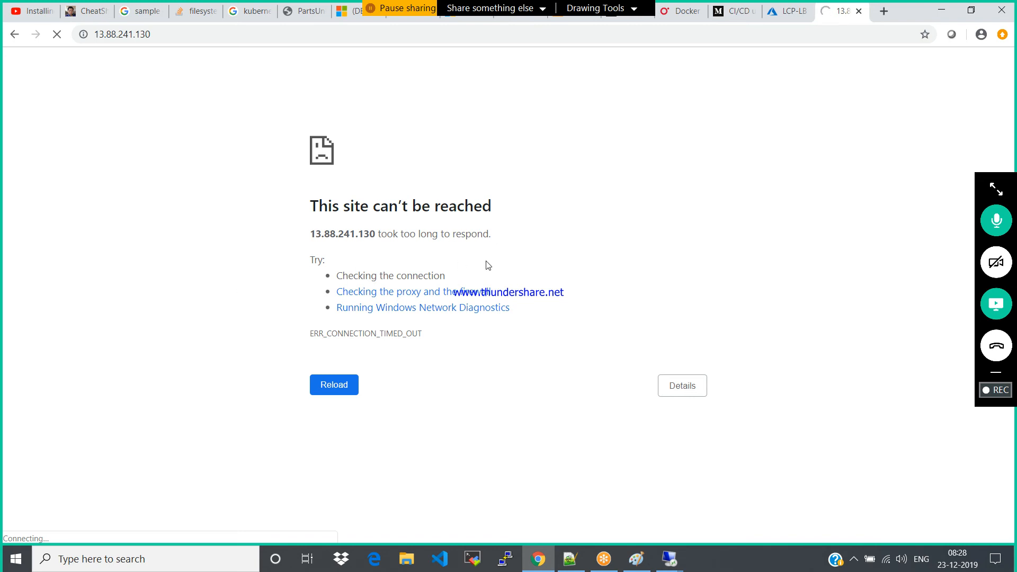
pyautogui.click(337, 332)
pyautogui.click(334, 386)
pyautogui.click(859, 12)
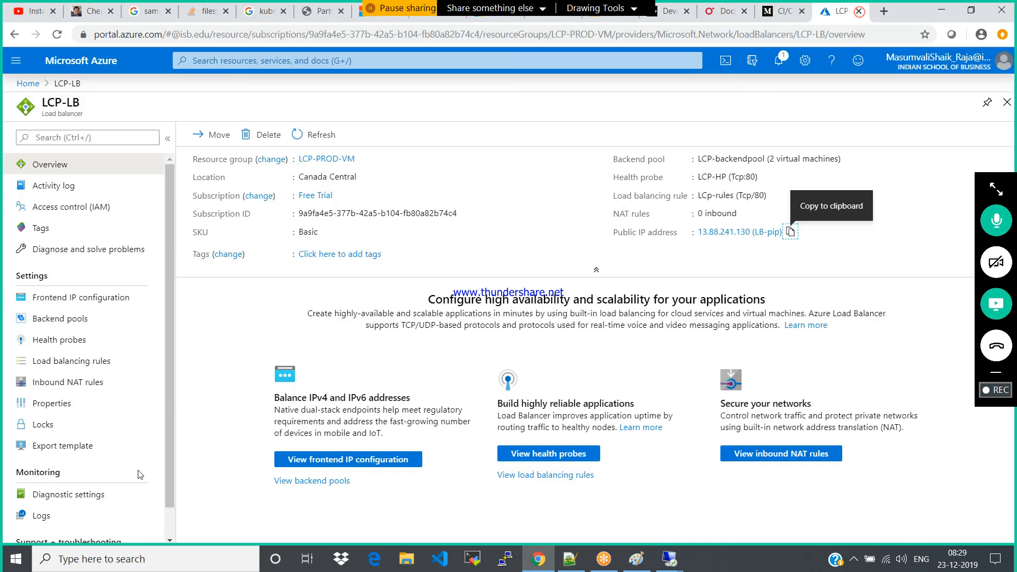
# Switch to Microsoft Edge and try to open the load balancer's address 13.88.241.130:80 there
pyautogui.click(376, 562)
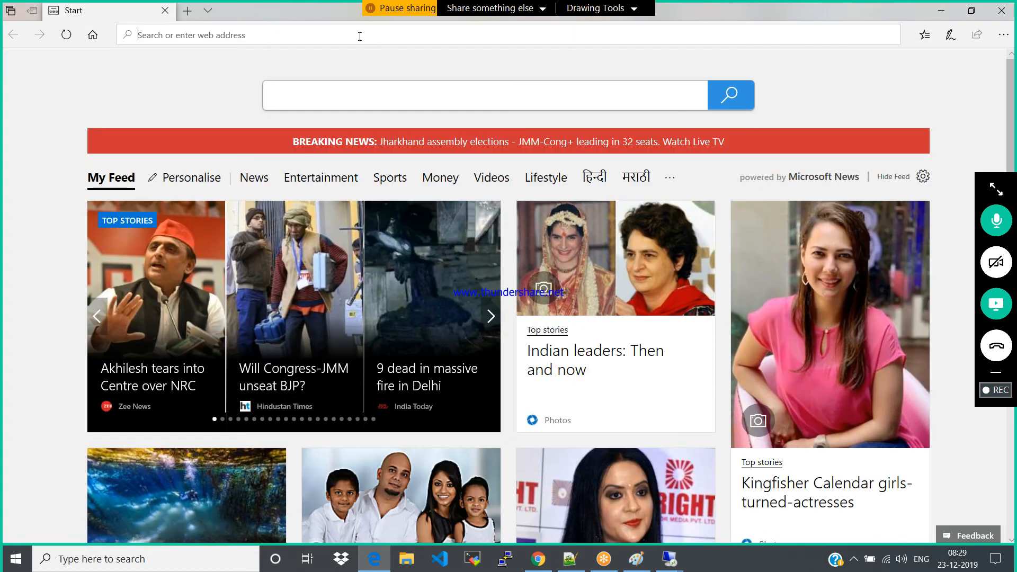
pyautogui.hotkey('ctrl', 'v')
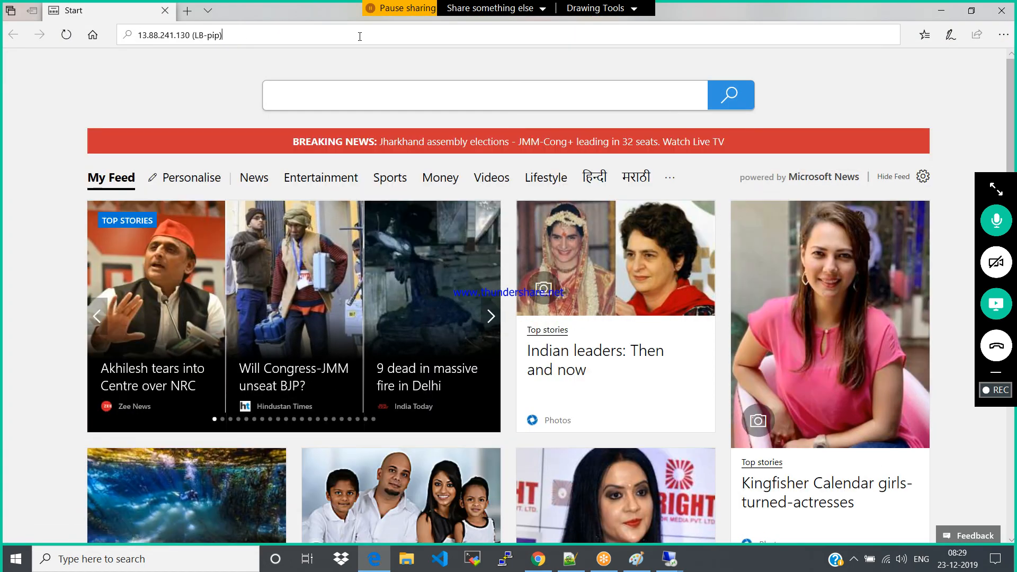
pyautogui.press('BackSpace')
pyautogui.press('BackSpace')
pyautogui.press('BackSpace')
pyautogui.press('BackSpace')
pyautogui.press('BackSpace')
pyautogui.press('BackSpace')
pyautogui.press('BackSpace')
pyautogui.press('BackSpace')
pyautogui.press('BackSpace')
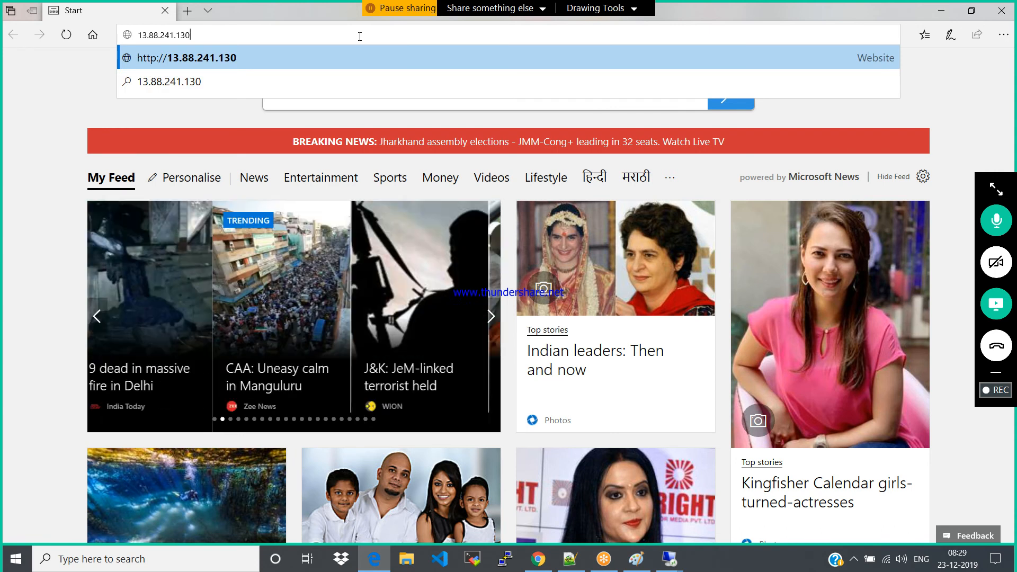
pyautogui.write(':80')
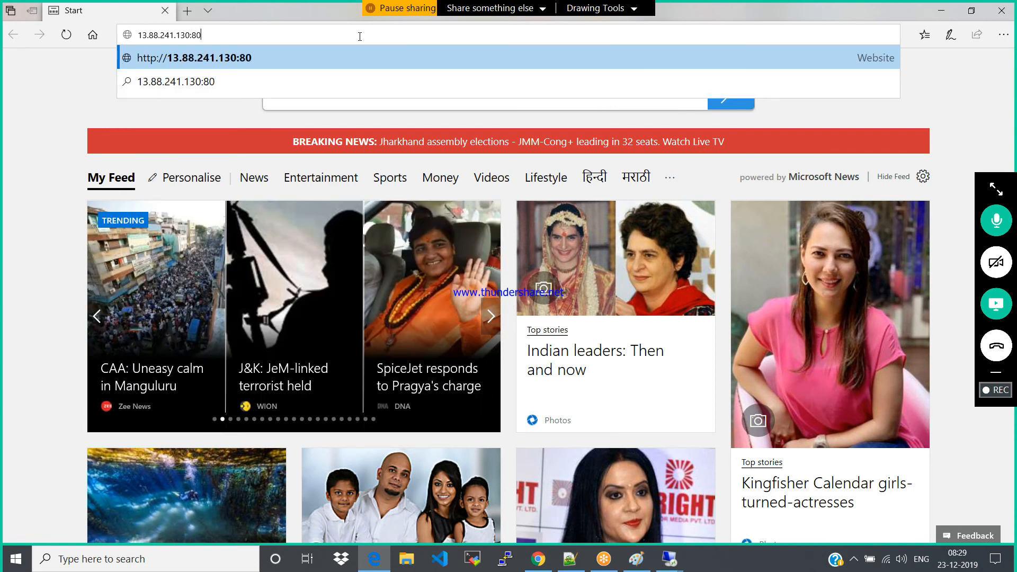
pyautogui.press('Return')
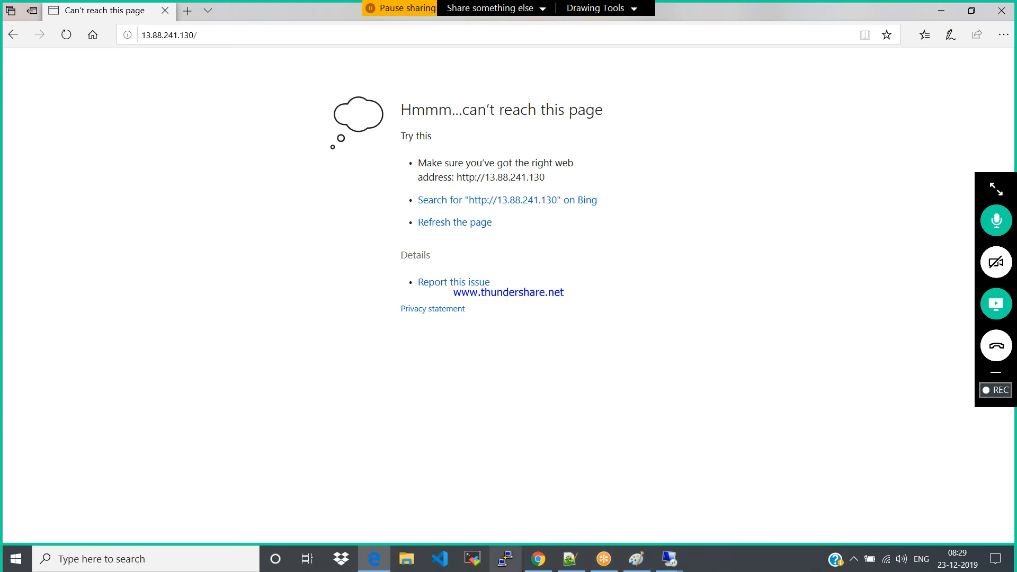
# Recheck LCP-LB's health probes and load balancing rules in Chrome, and bring up the 13.88.238.15 Remote Desktop session
pyautogui.click(538, 559)
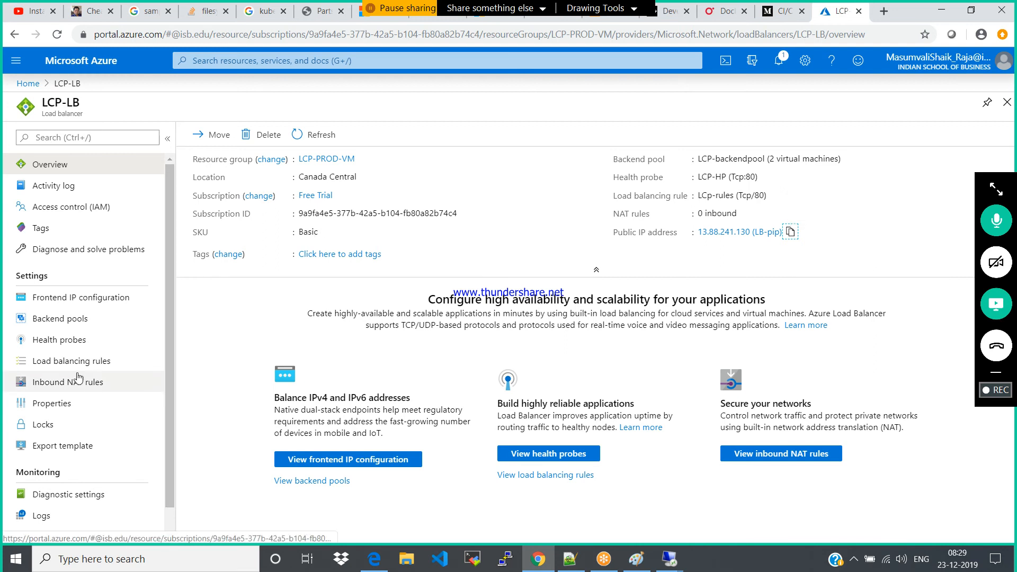
pyautogui.click(47, 342)
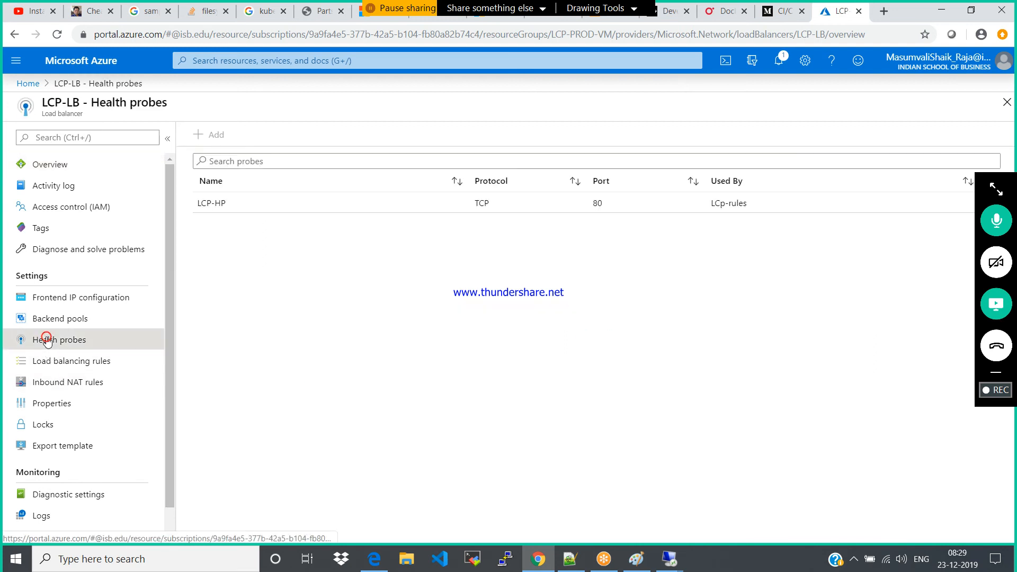
pyautogui.click(47, 364)
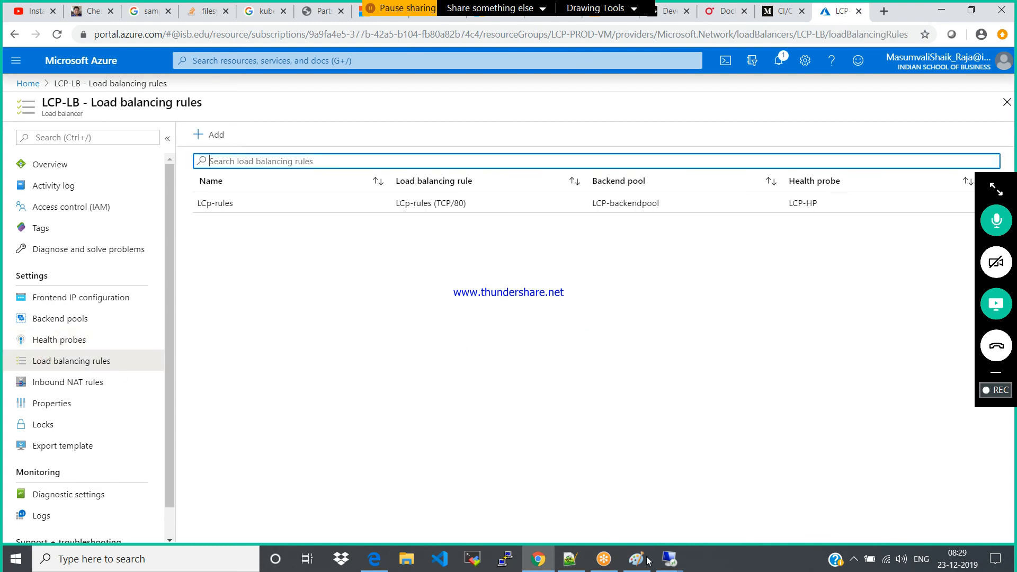
pyautogui.click(669, 559)
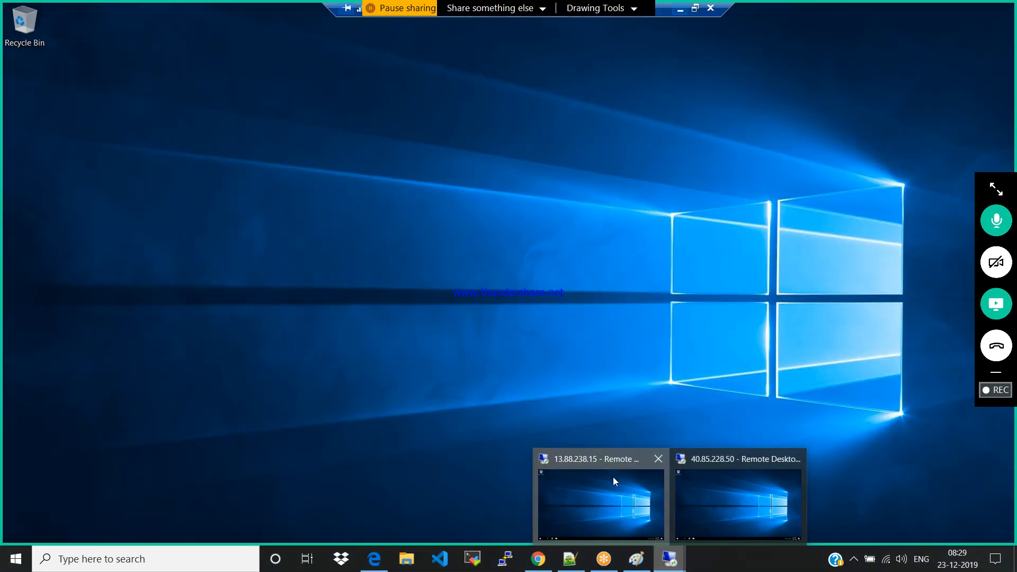
pyautogui.click(613, 478)
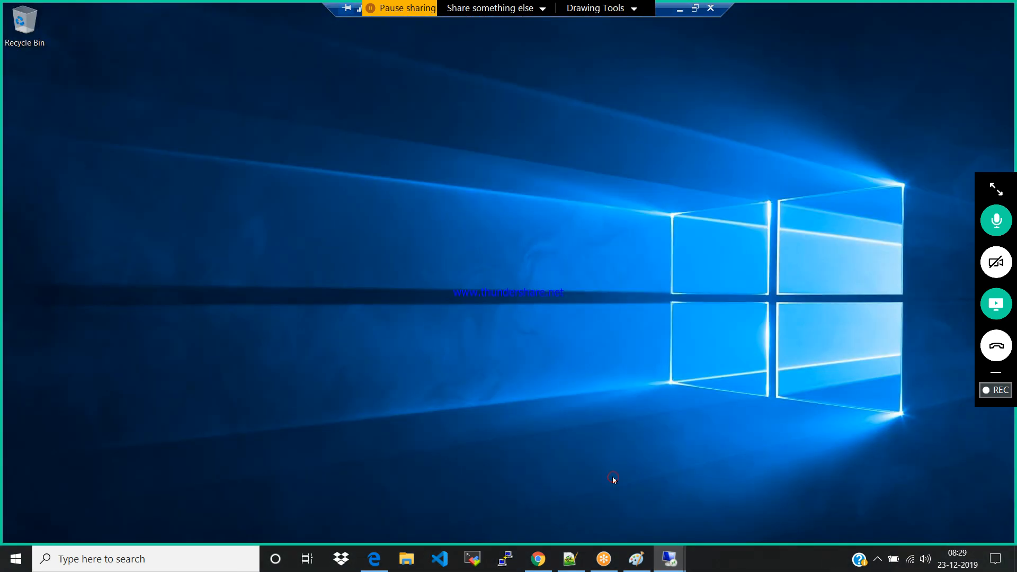
# Switch to Chrome and copy LCP-LB's public IP address from the load balancer's overview
pyautogui.click(539, 550)
pyautogui.click(44, 168)
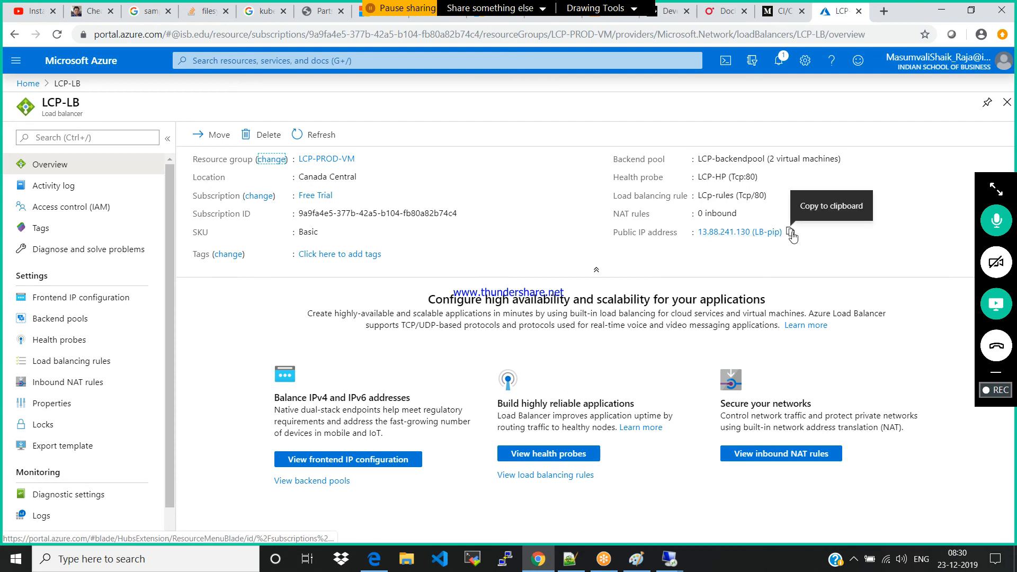
pyautogui.click(791, 233)
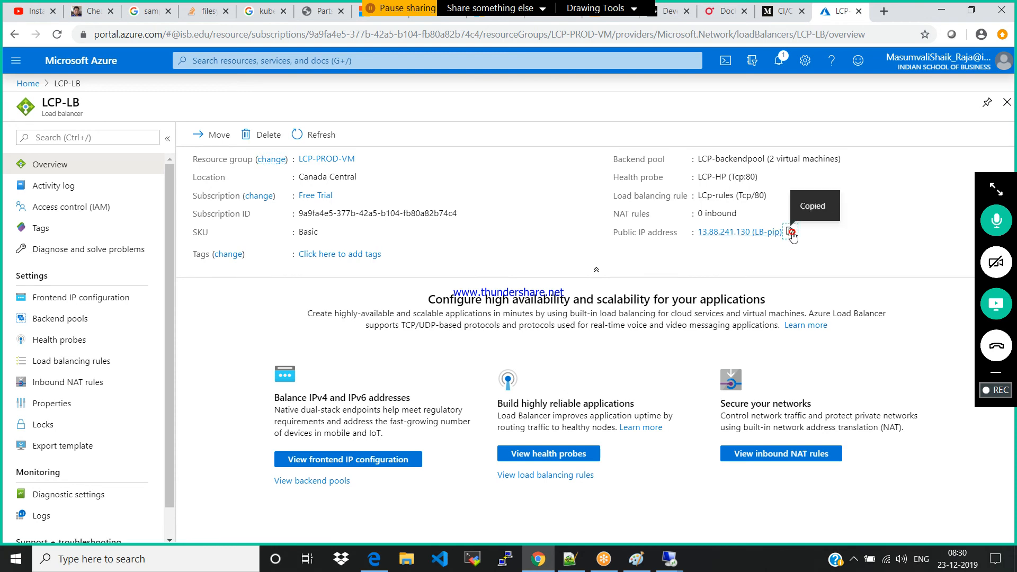
# Try to load the copied address with port 80 in a new browser tab, as 13.88.241.130:80
pyautogui.click(889, 12)
pyautogui.hotkey('ctrl', 'v')
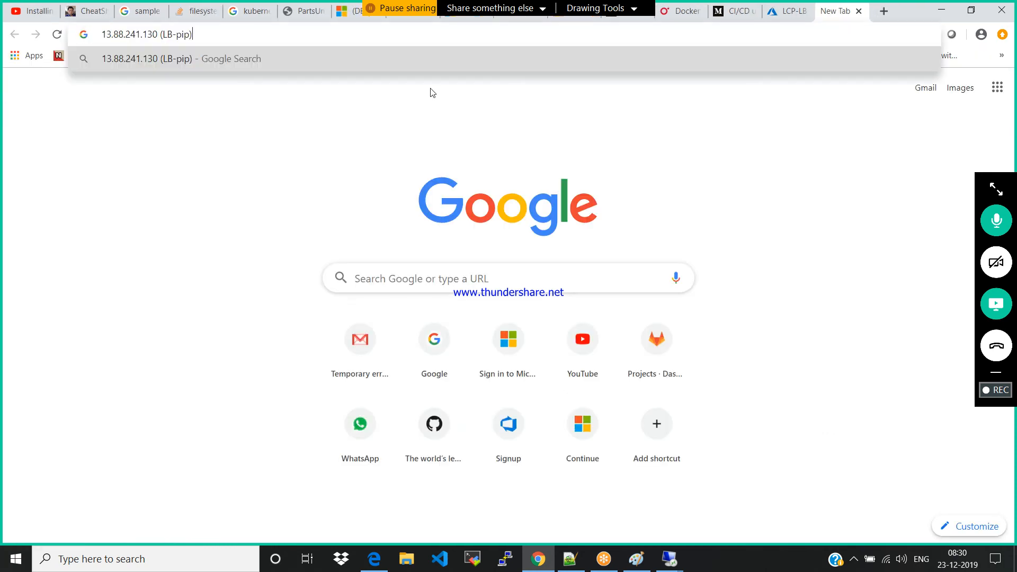
pyautogui.press('BackSpace')
pyautogui.press('BackSpace')
pyautogui.press('BackSpace')
pyautogui.press('BackSpace')
pyautogui.press('BackSpace')
pyautogui.press('BackSpace')
pyautogui.press('BackSpace')
pyautogui.press('BackSpace')
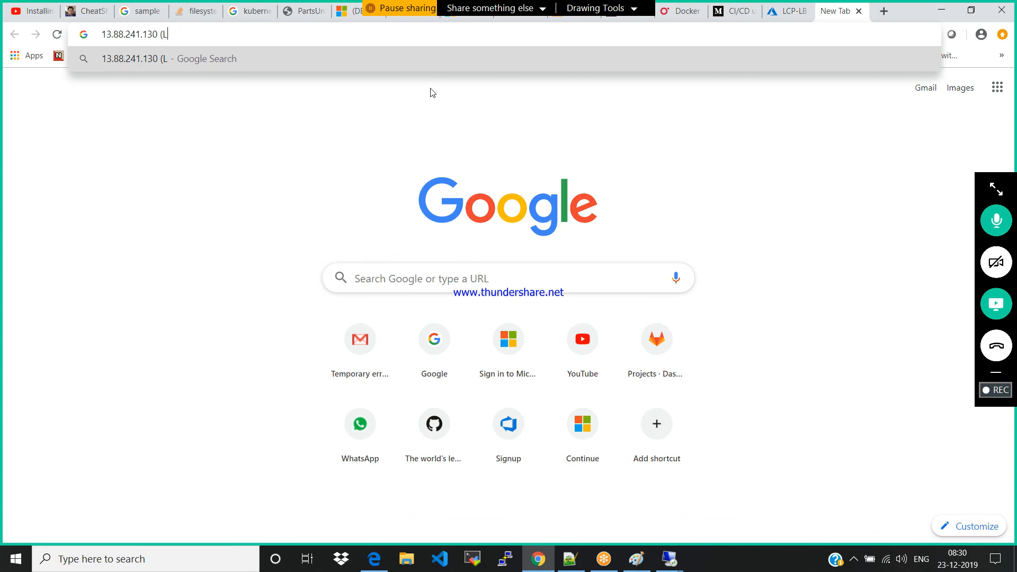
pyautogui.write(':80')
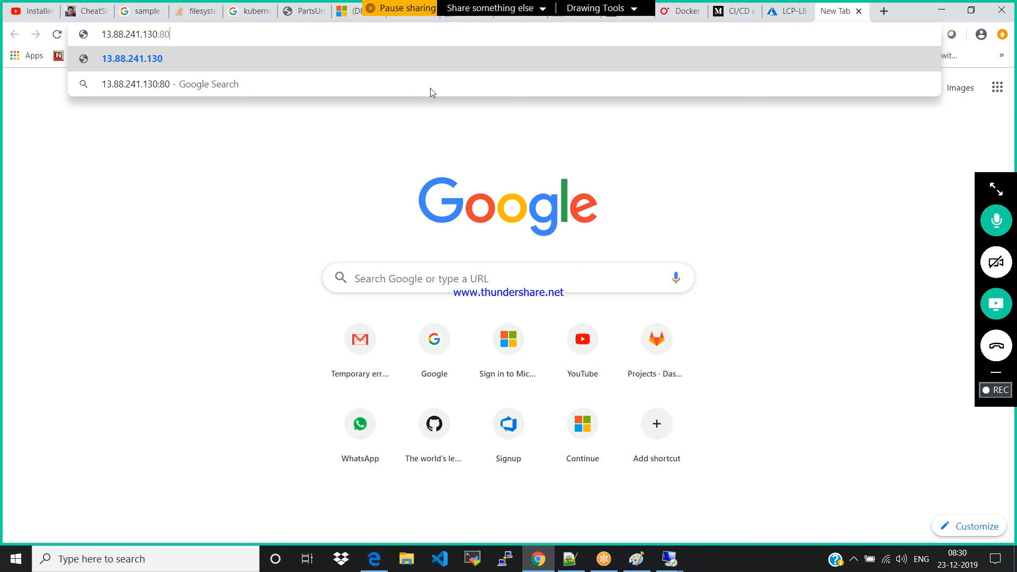
pyautogui.press('Return')
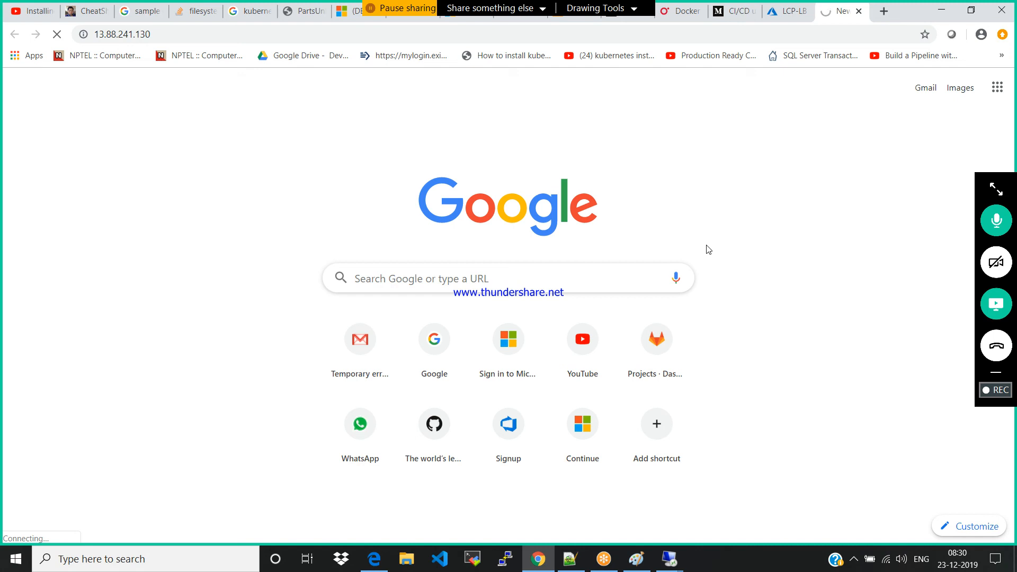
# Check LCP-LB's frontend IP configuration and properties in the Azure portal, and return to the 13.88.241.130 tab
pyautogui.click(779, 15)
pyautogui.click(77, 306)
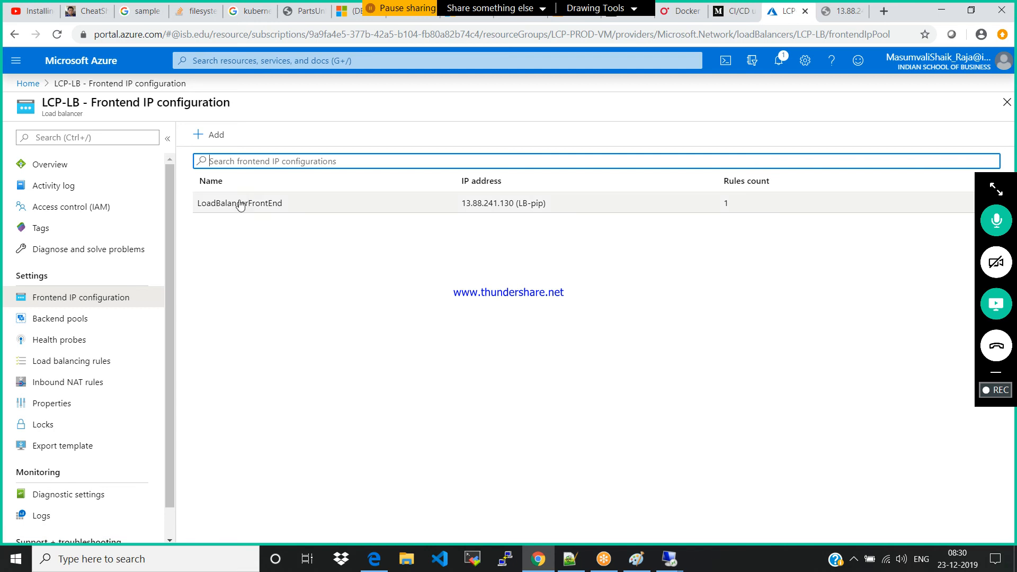
pyautogui.click(53, 403)
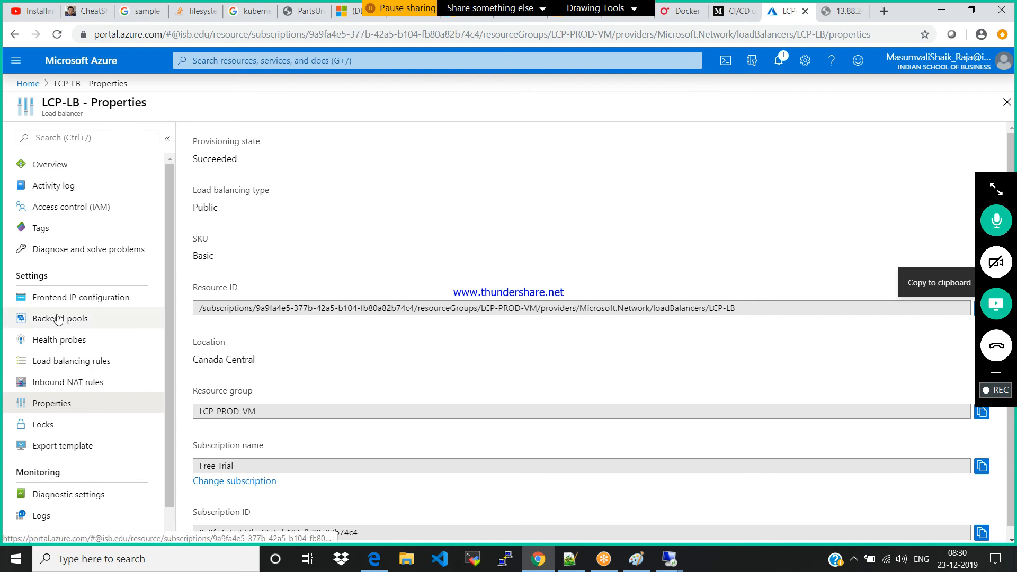
pyautogui.click(53, 297)
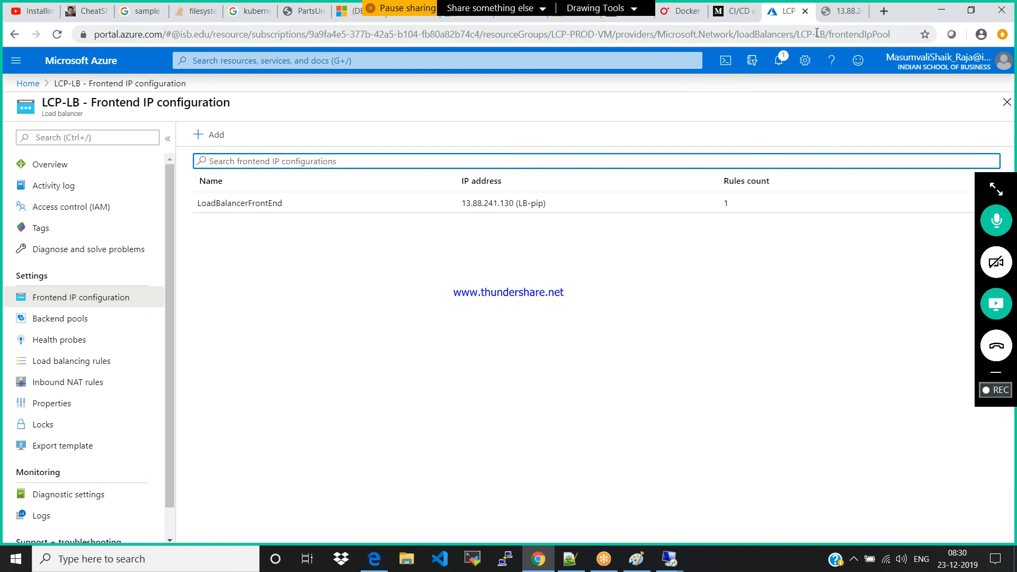
pyautogui.click(833, 15)
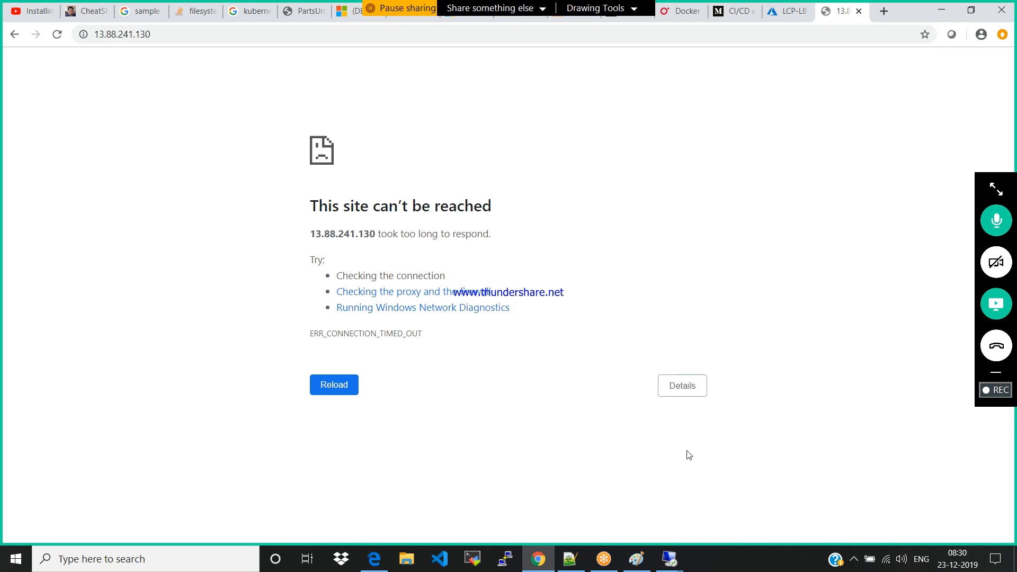
# Switch to the 13.88.238.15 Remote Desktop session and open Windows Firewall there
pyautogui.click(669, 559)
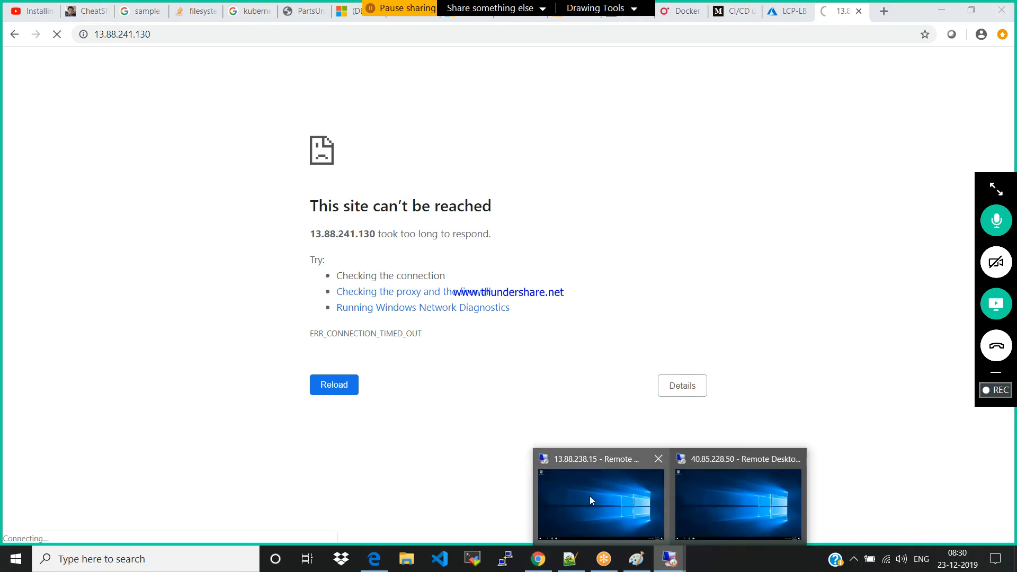
pyautogui.click(590, 496)
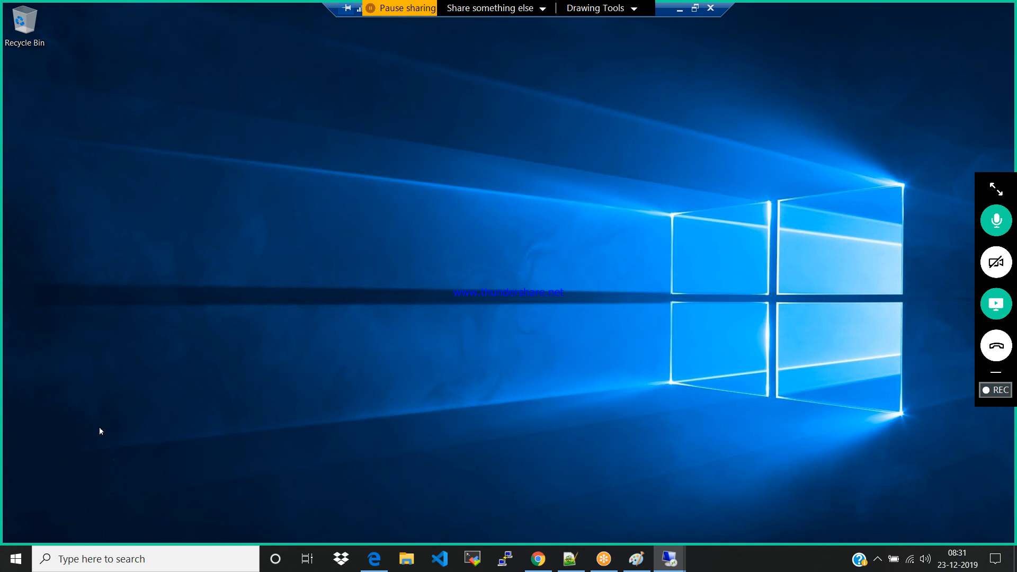
pyautogui.press('super')
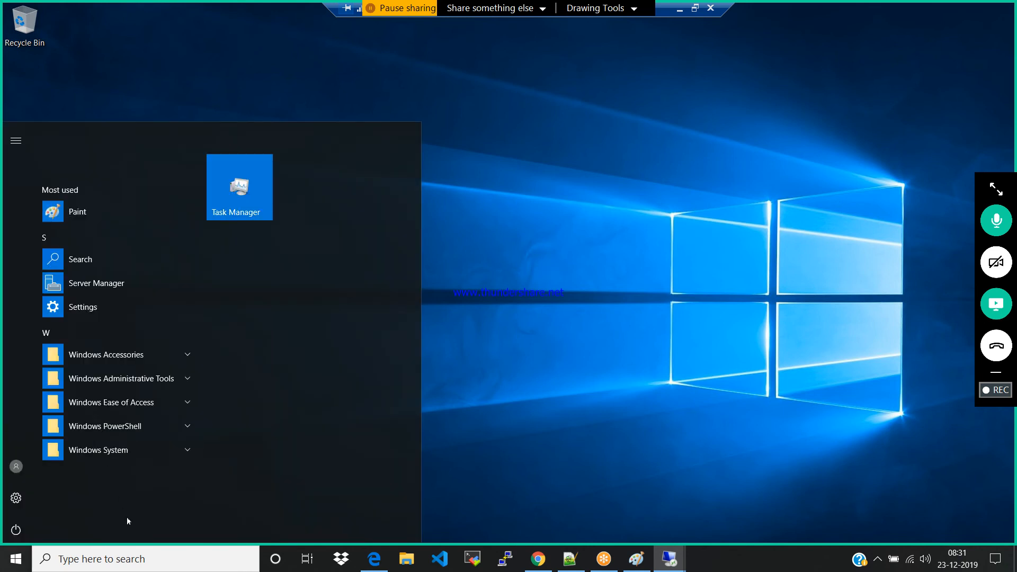
pyautogui.write('firew')
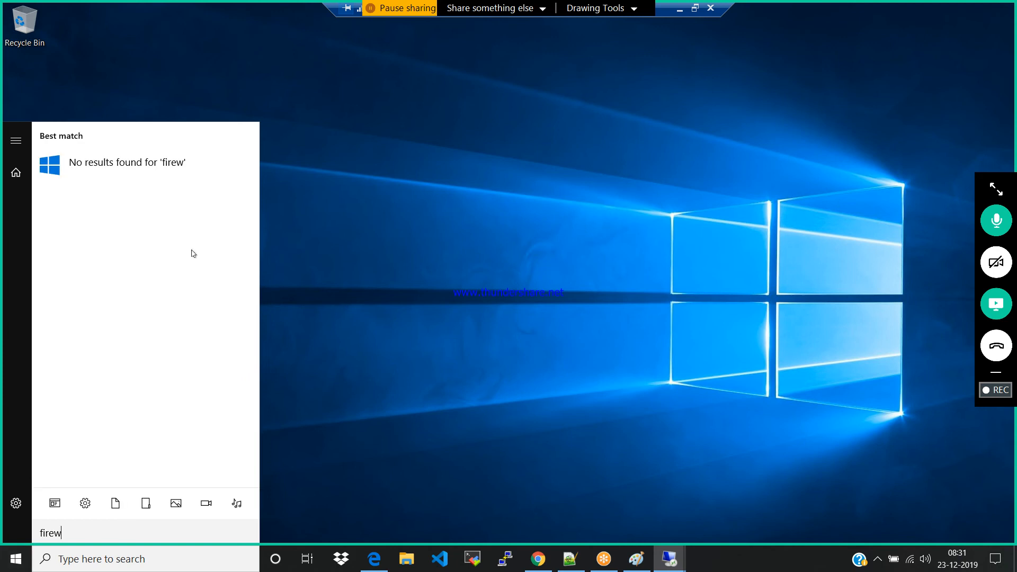
pyautogui.press('BackSpace')
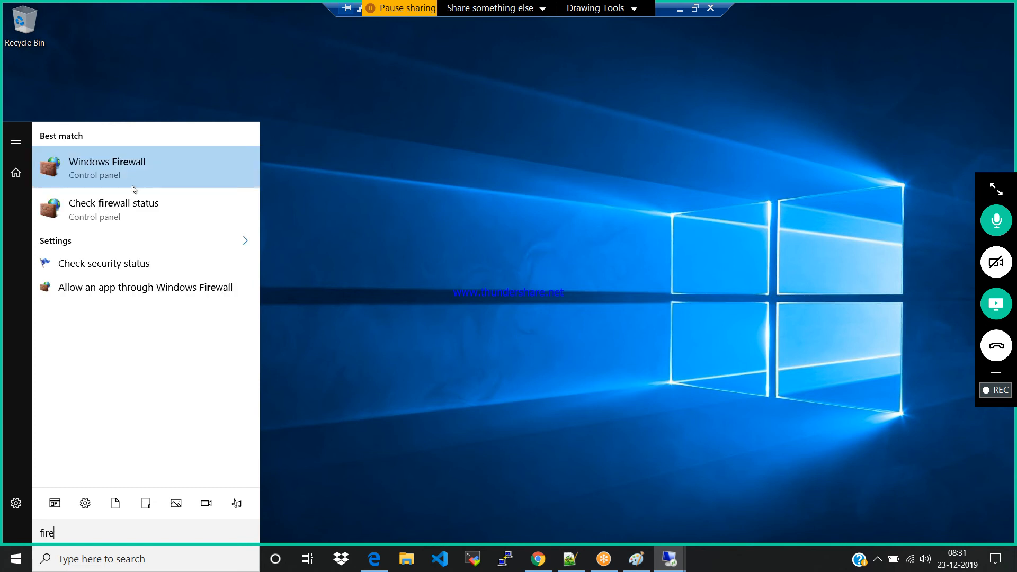
pyautogui.click(122, 169)
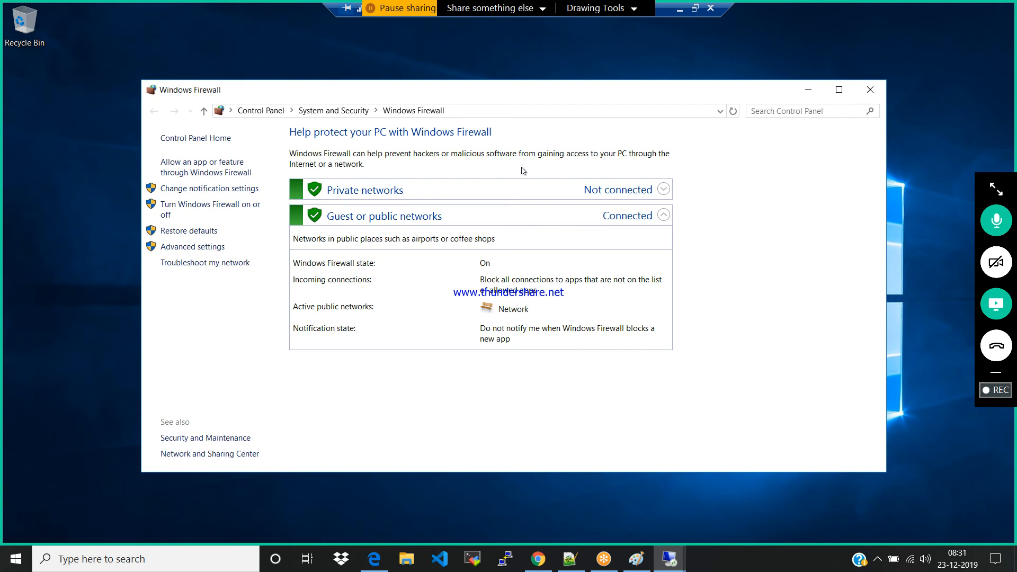
# Turn off Windows Firewall for both private and public networks and close its window
pyautogui.click(199, 207)
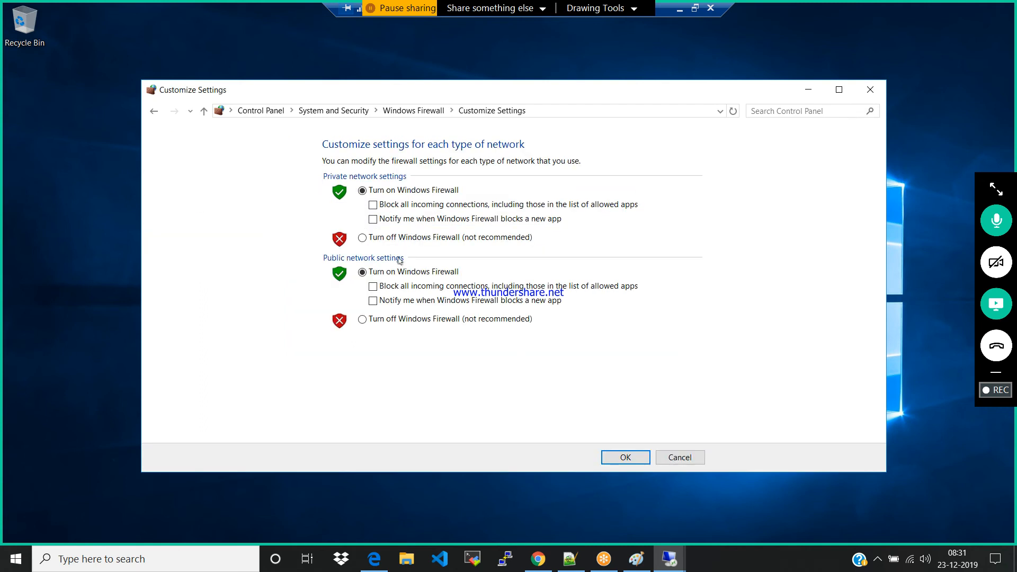
pyautogui.click(363, 238)
pyautogui.click(363, 320)
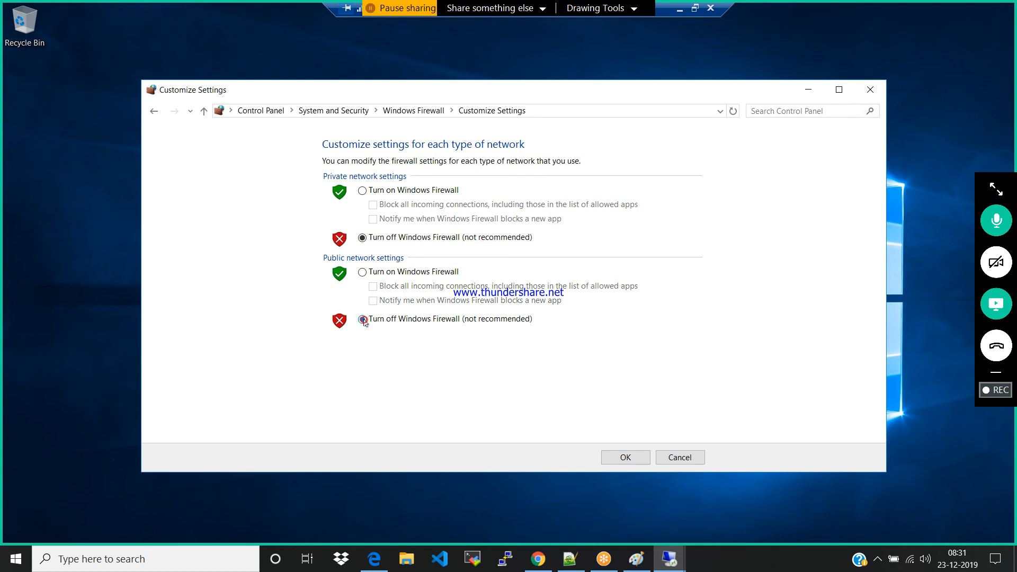
pyautogui.click(634, 458)
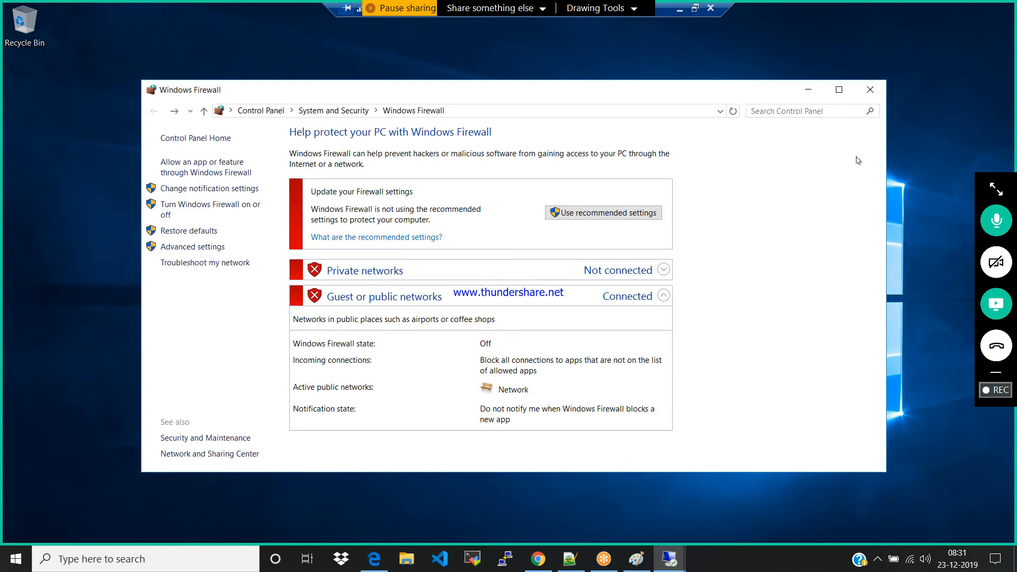
pyautogui.click(864, 94)
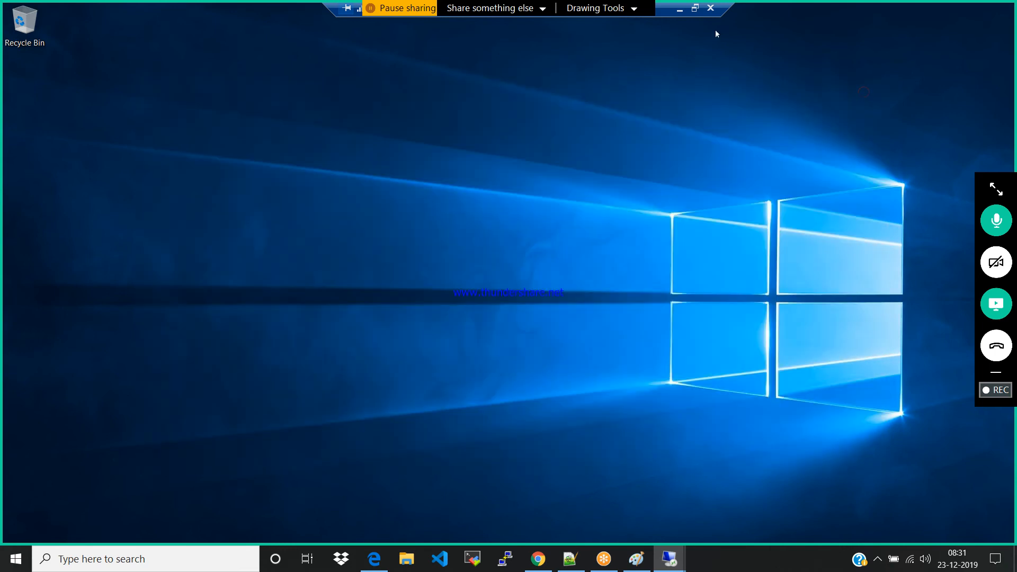
# Minimize this Remote Desktop session and bring up the 40.85.228.50 session
pyautogui.click(681, 9)
pyautogui.moveTo(669, 558)
pyautogui.click(726, 506)
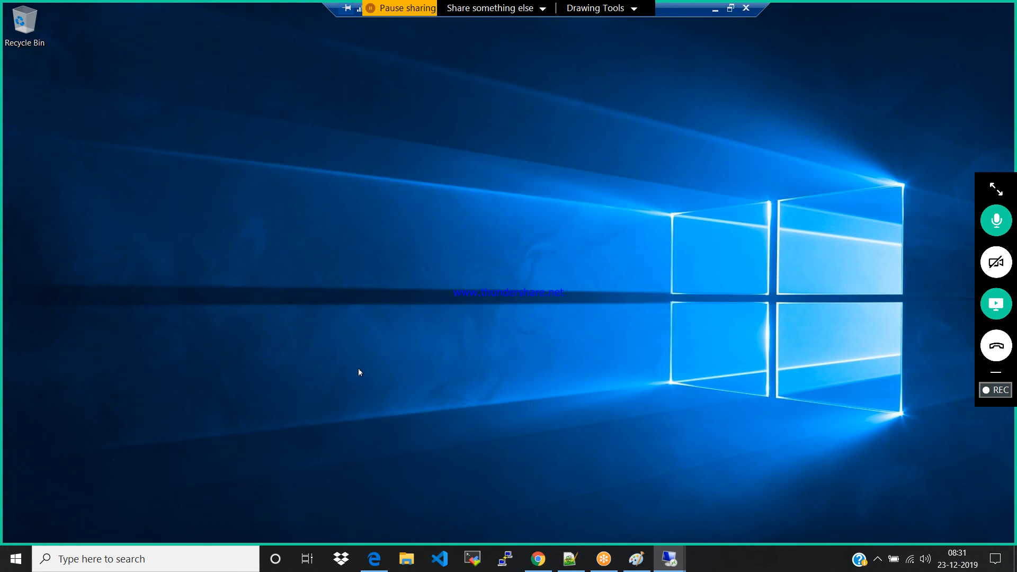
pyautogui.press('super')
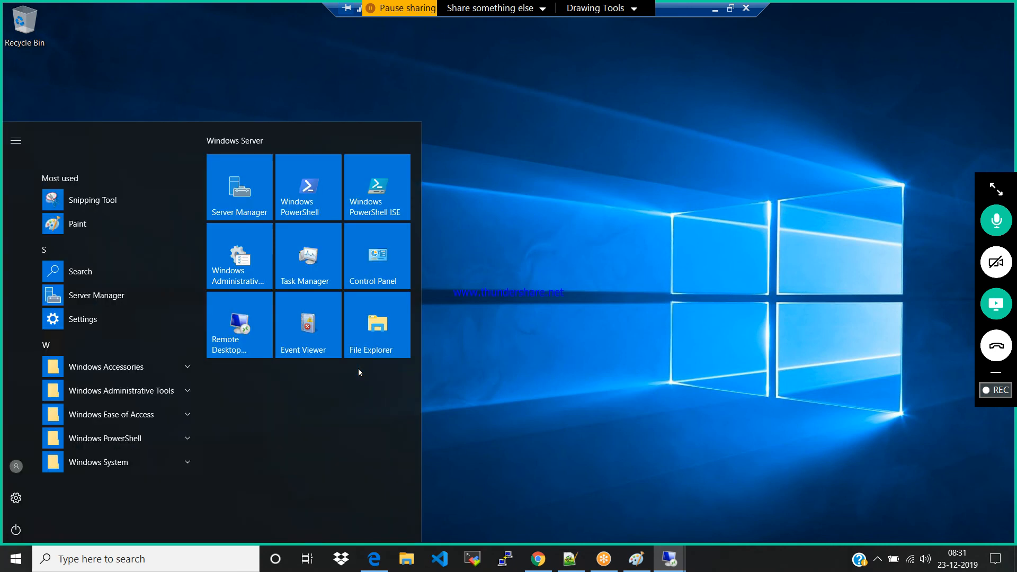
pyautogui.write('fi')
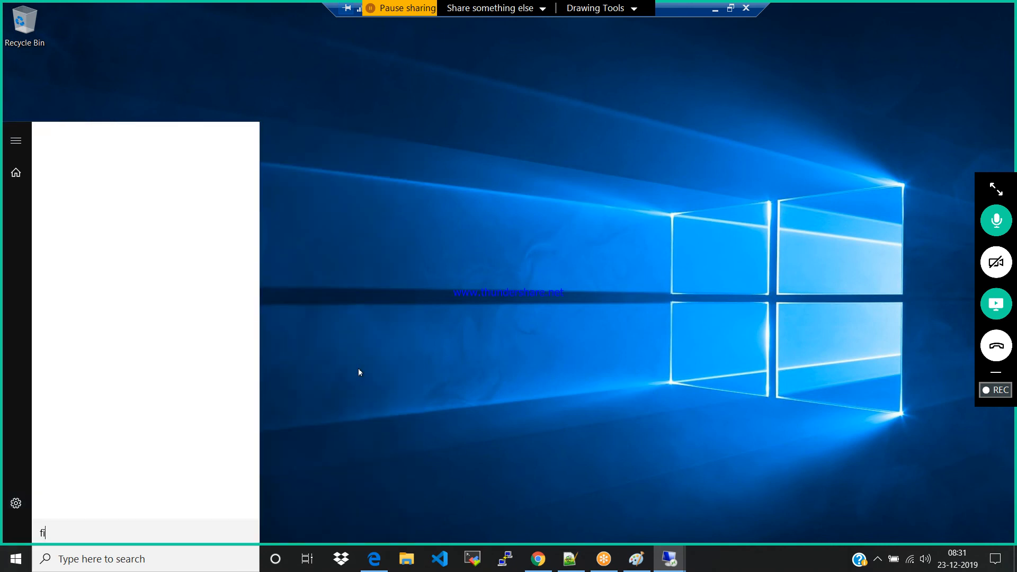
pyautogui.write('rew')
pyautogui.click(153, 168)
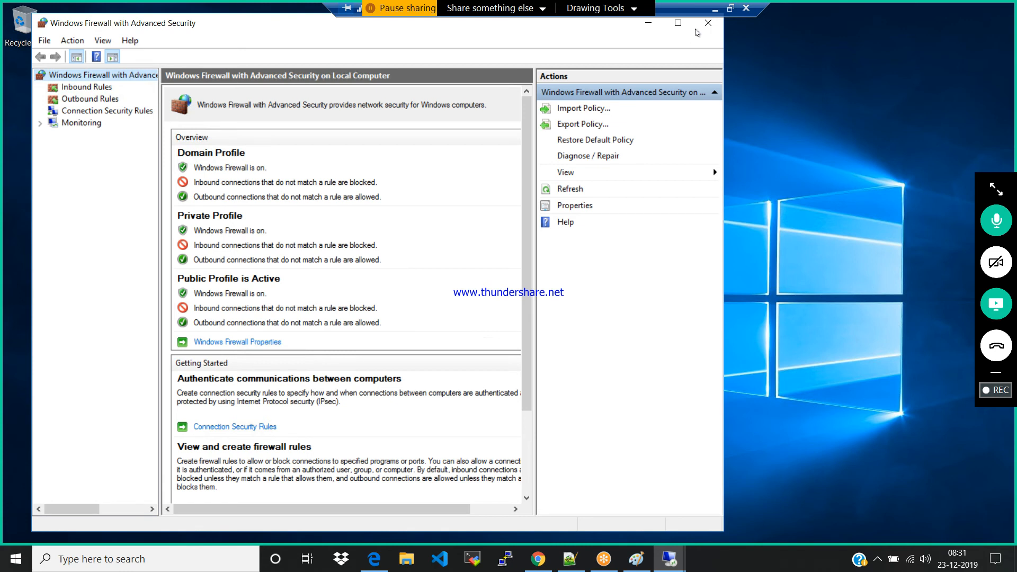
pyautogui.click(706, 27)
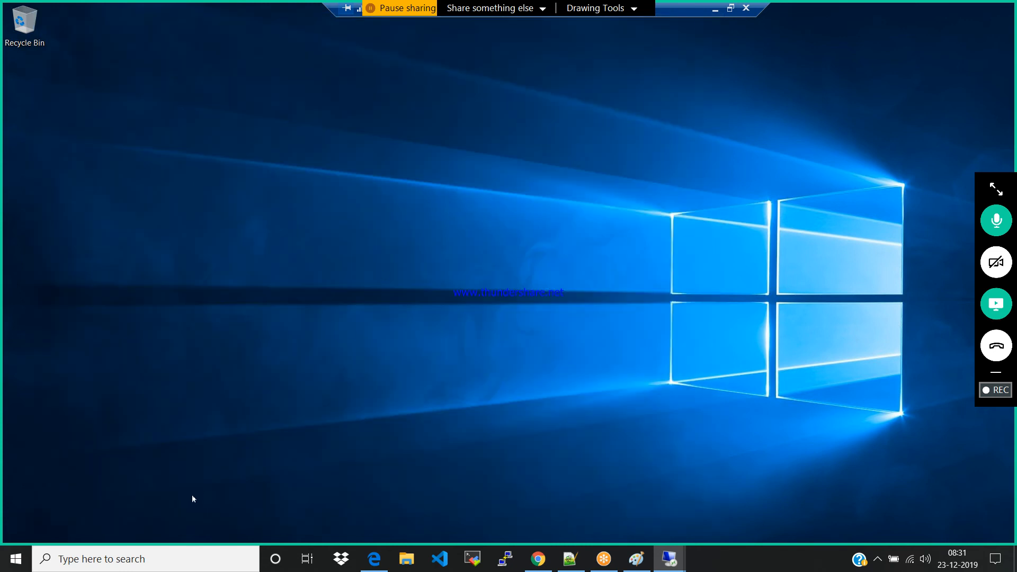
# Open the basic Windows Firewall settings on the 40.85.228.50 server and turn the firewall off for private and public networks
pyautogui.press('super')
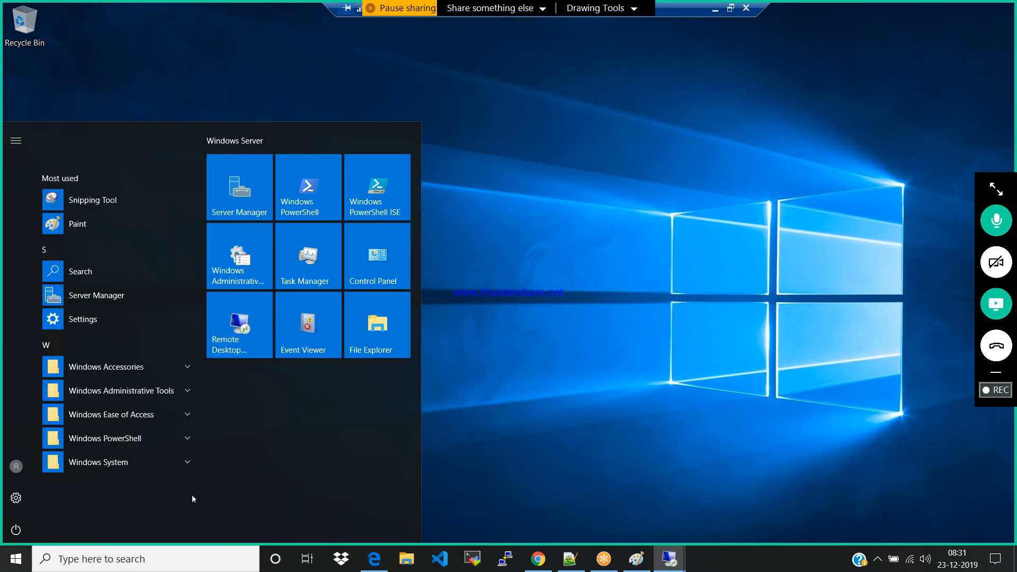
pyautogui.write('fi')
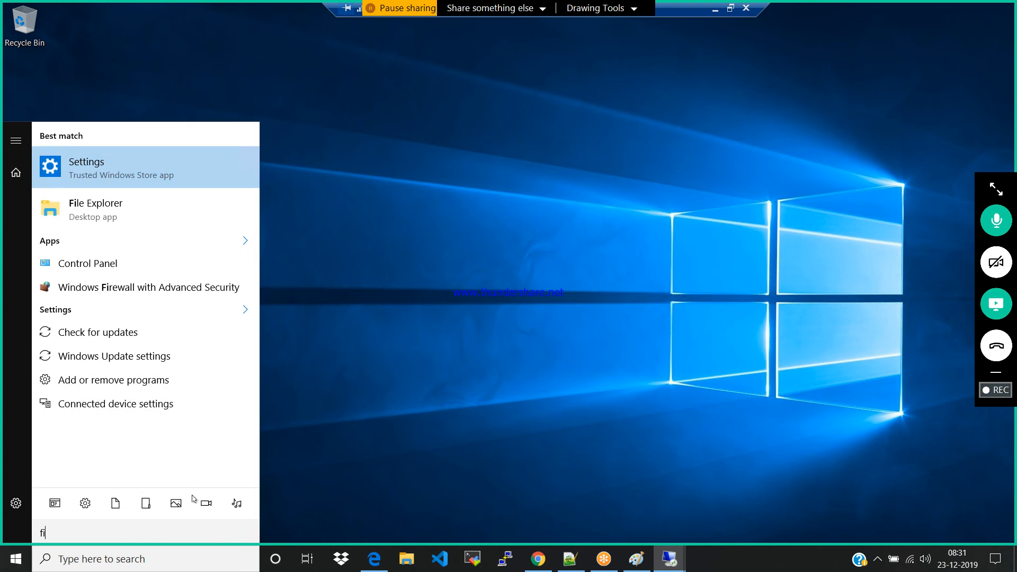
pyautogui.write('r')
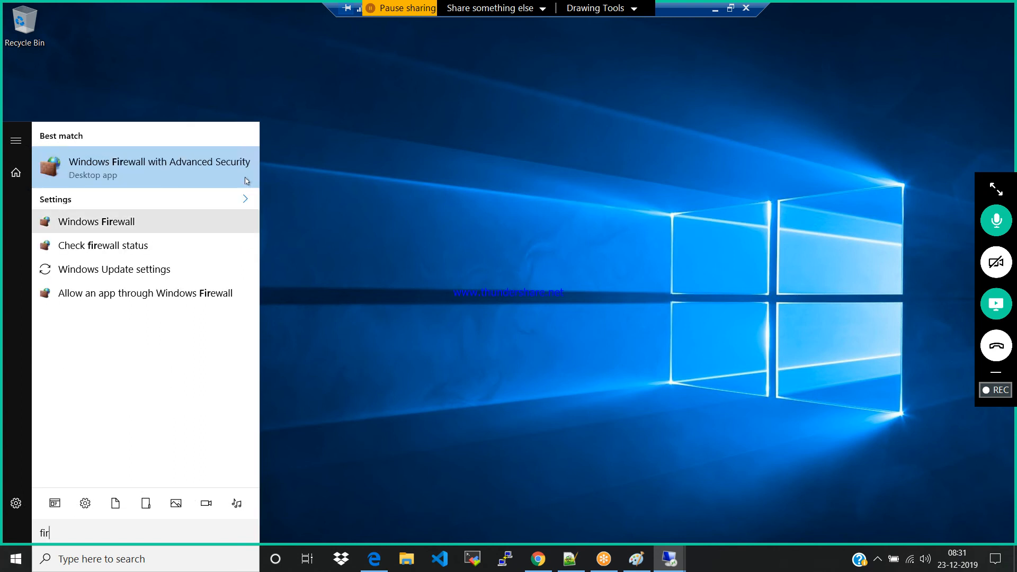
pyautogui.click(115, 223)
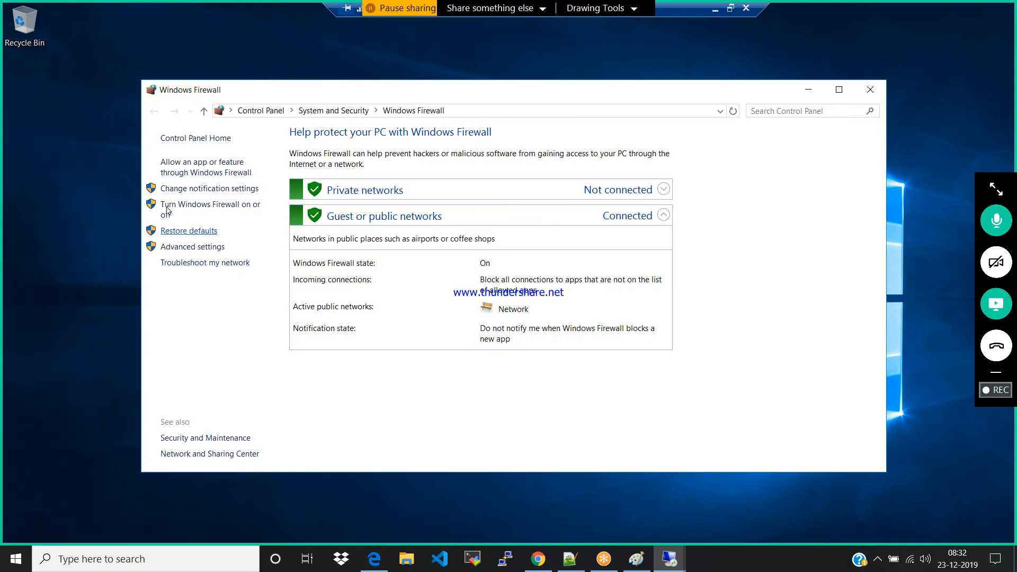
pyautogui.click(167, 210)
pyautogui.click(363, 237)
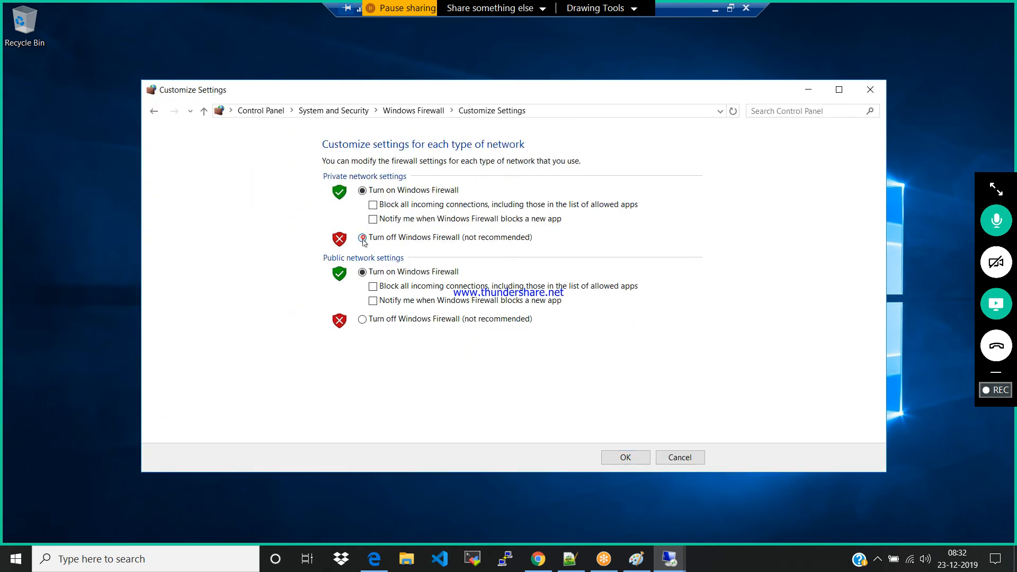
pyautogui.click(362, 318)
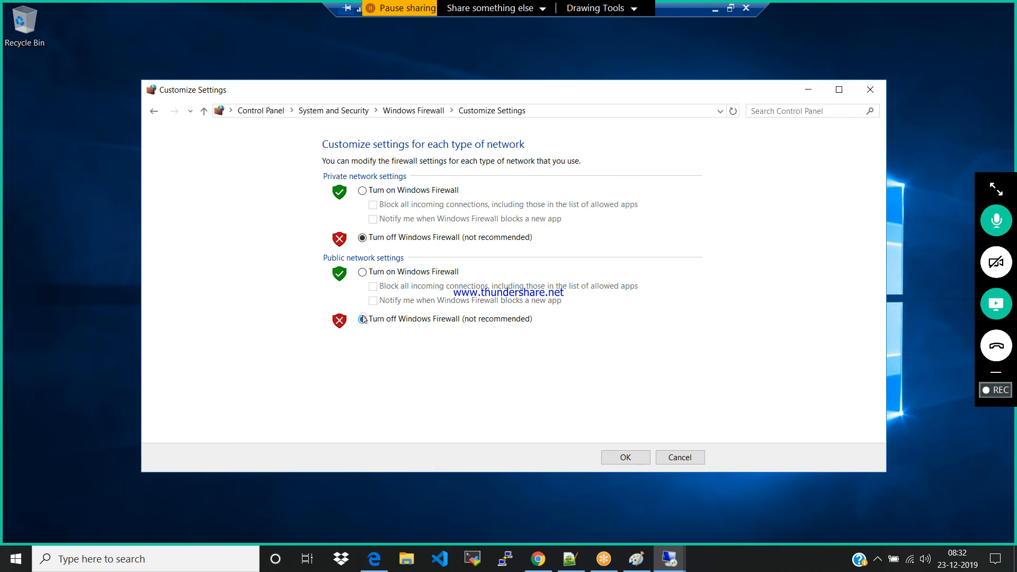
pyautogui.click(621, 456)
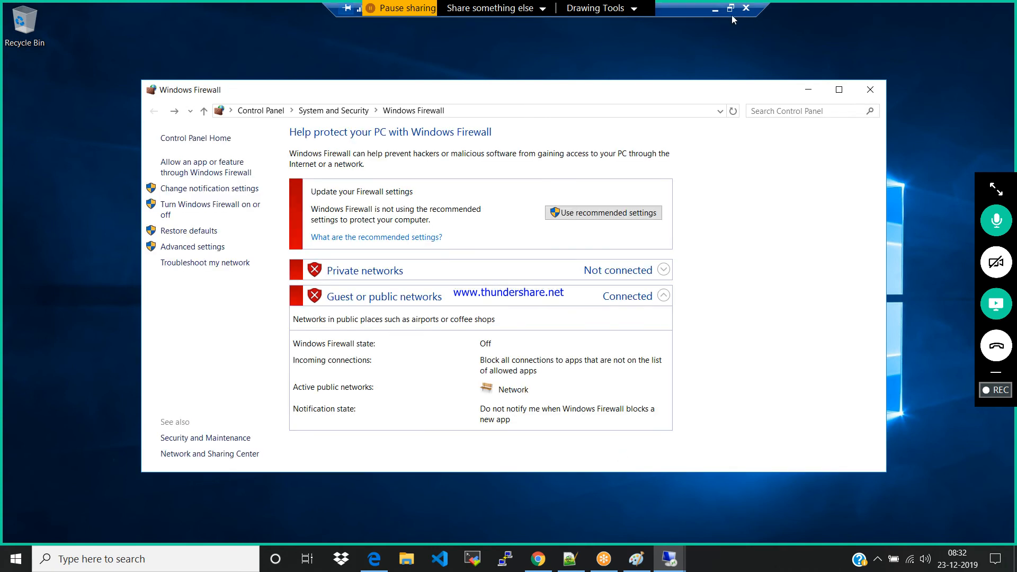
# Minimize the Remote Desktop session and load 13.88.241.130:80 in the Chrome tab that shows the load balancer address
pyautogui.click(715, 10)
pyautogui.click(304, 29)
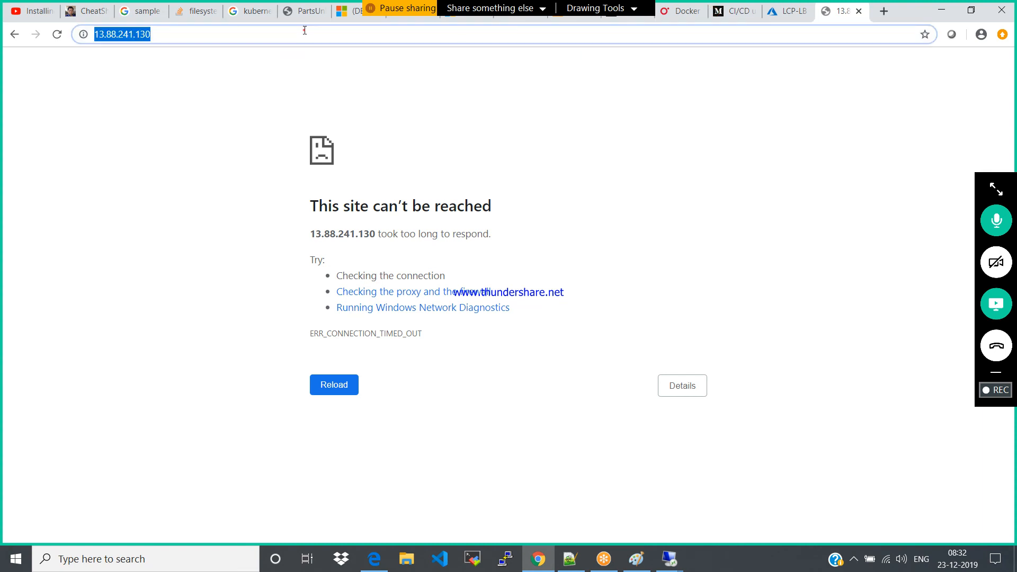
pyautogui.press('BackSpace')
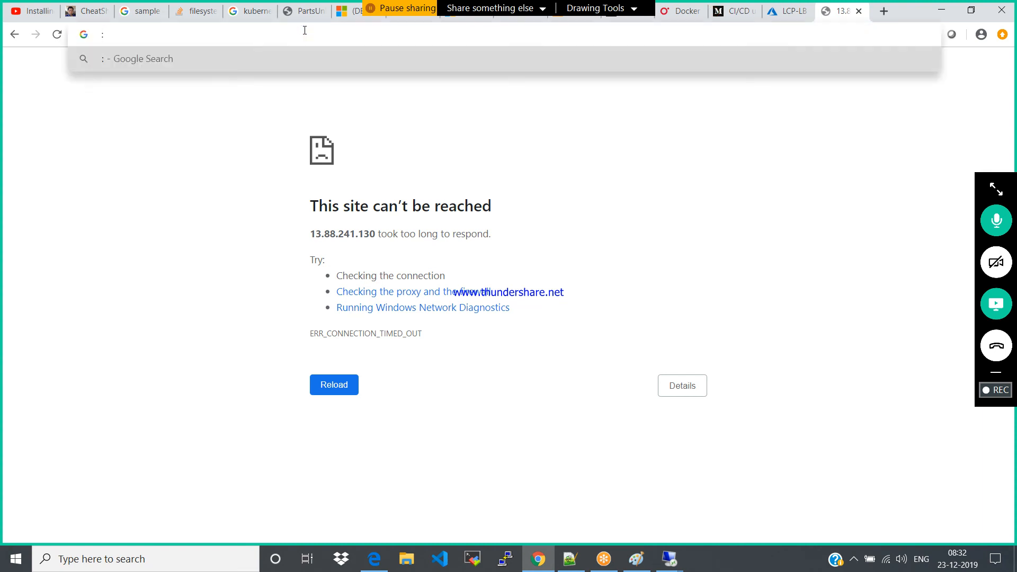
pyautogui.press('BackSpace')
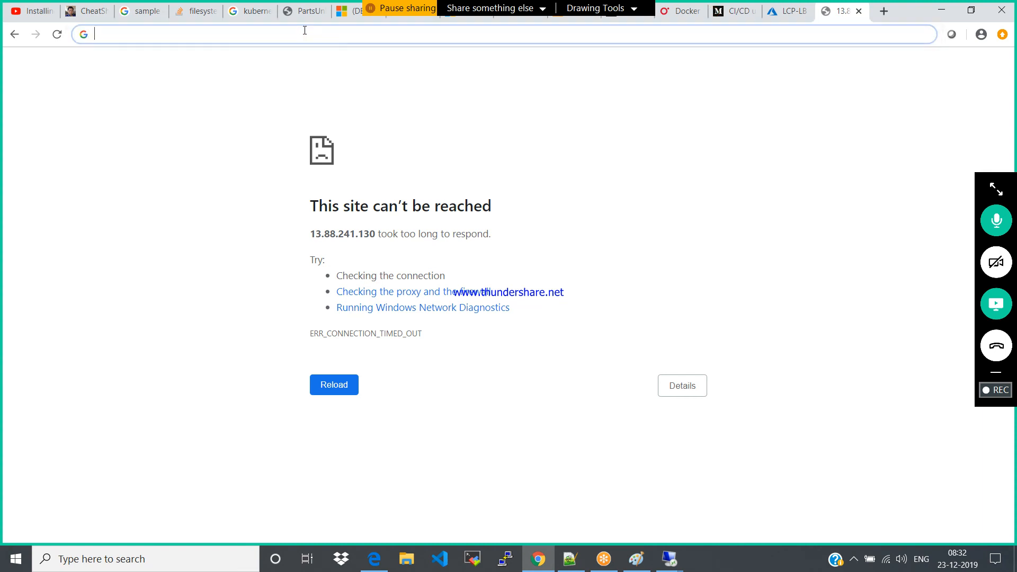
pyautogui.write('13.88.241.130 (LB-pip)')
pyautogui.press('BackSpace')
pyautogui.press('BackSpace')
pyautogui.press('BackSpace')
pyautogui.press('BackSpace')
pyautogui.press('BackSpace')
pyautogui.press('BackSpace')
pyautogui.press('BackSpace')
pyautogui.press('BackSpace')
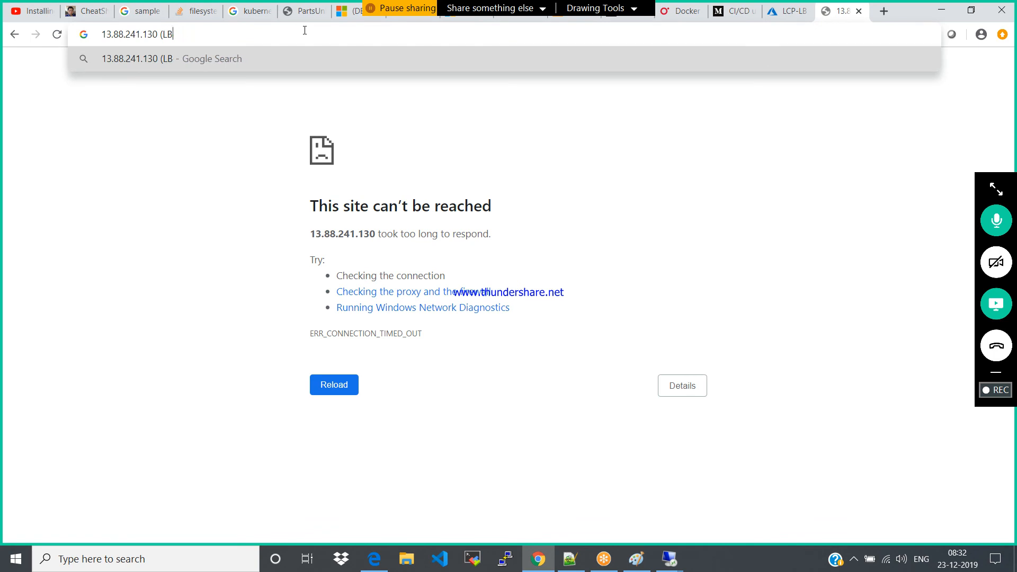
pyautogui.write(':80')
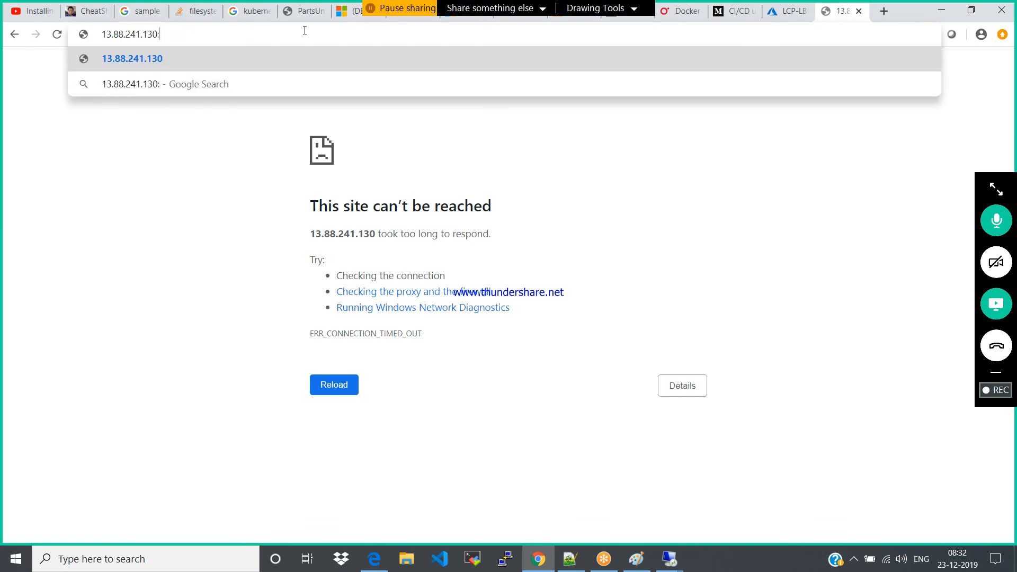
pyautogui.press('Return')
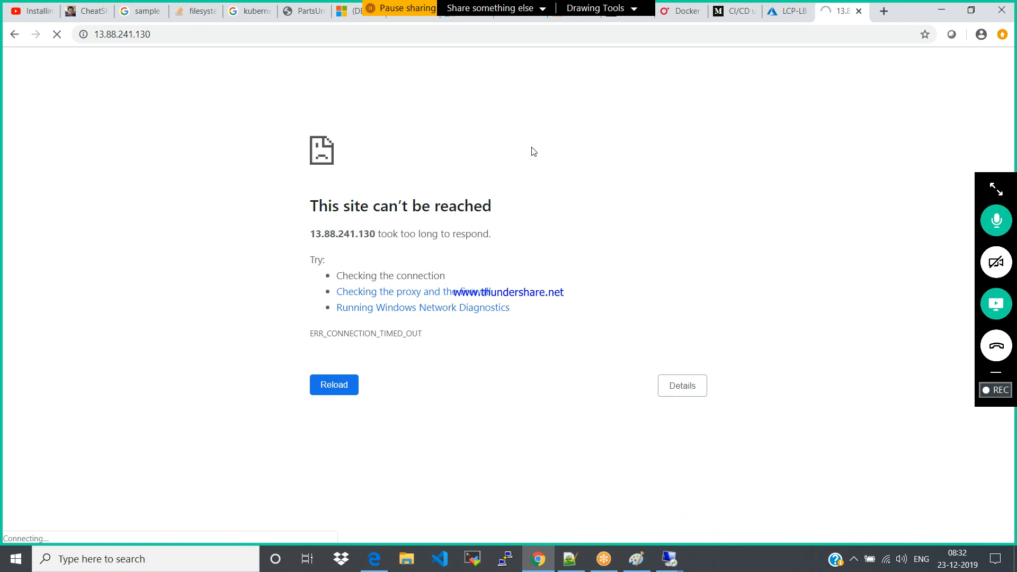
# Close the loading site tab and request 13.88.241.130 in a new tab without the port number
pyautogui.click(859, 10)
pyautogui.click(883, 12)
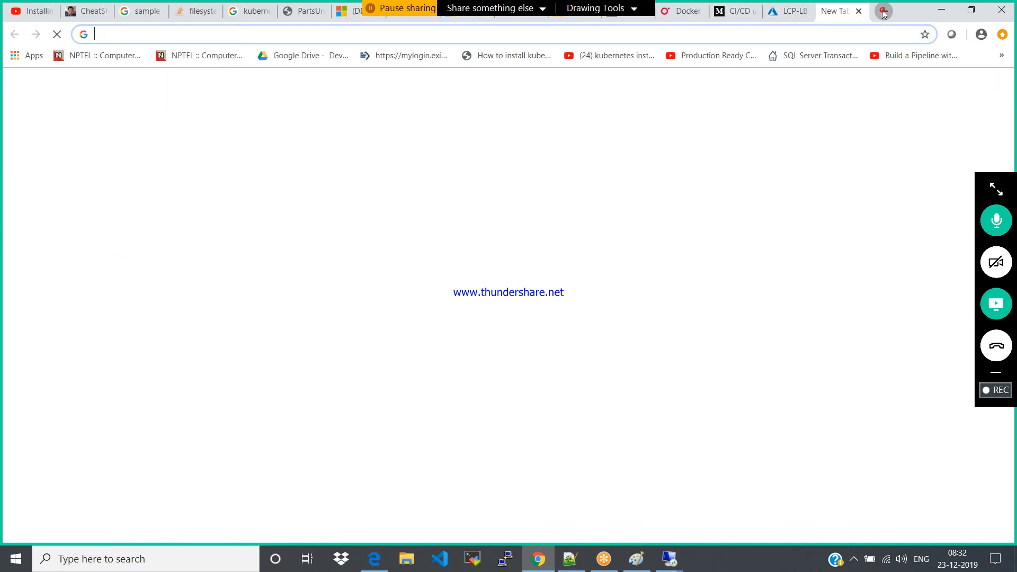
pyautogui.write('13.88.241.130 (LB-pip)')
pyautogui.press('BackSpace')
pyautogui.press('BackSpace')
pyautogui.press('BackSpace')
pyautogui.press('BackSpace')
pyautogui.press('BackSpace')
pyautogui.press('BackSpace')
pyautogui.press('BackSpace')
pyautogui.press('BackSpace')
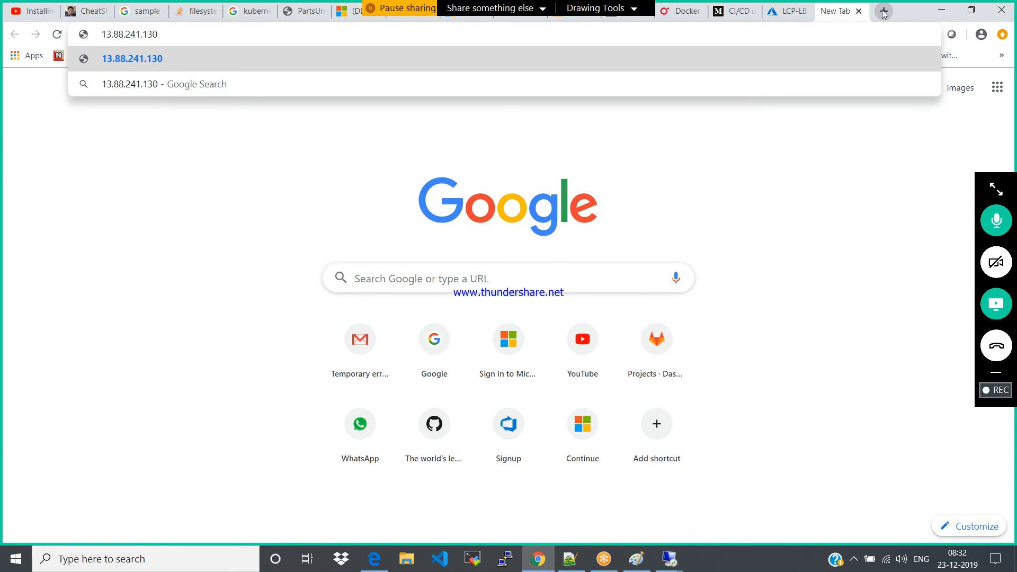
pyautogui.press('Return')
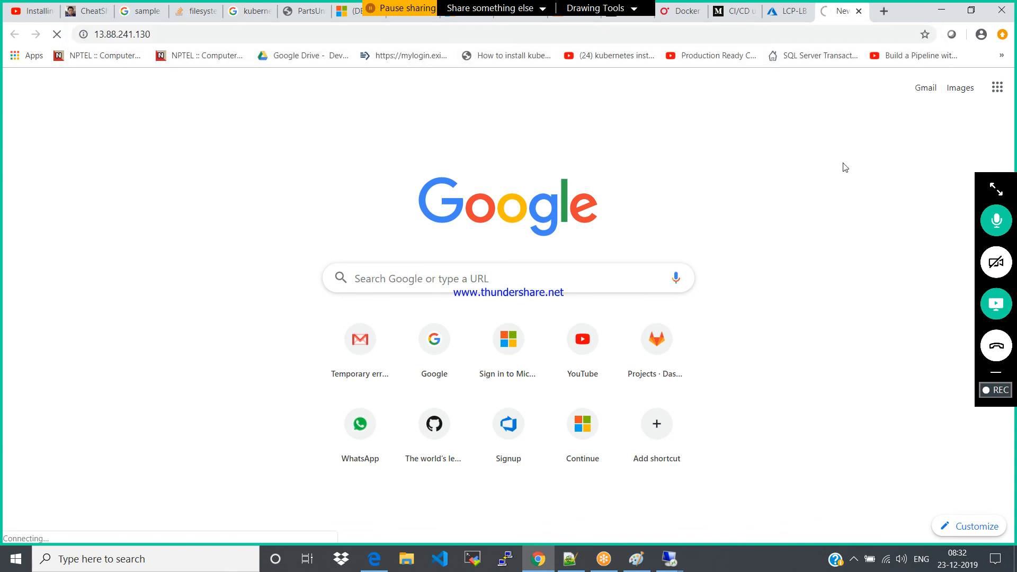
# Switch to Microsoft Edge and request 13.88.241.130 again there
pyautogui.moveTo(371, 566)
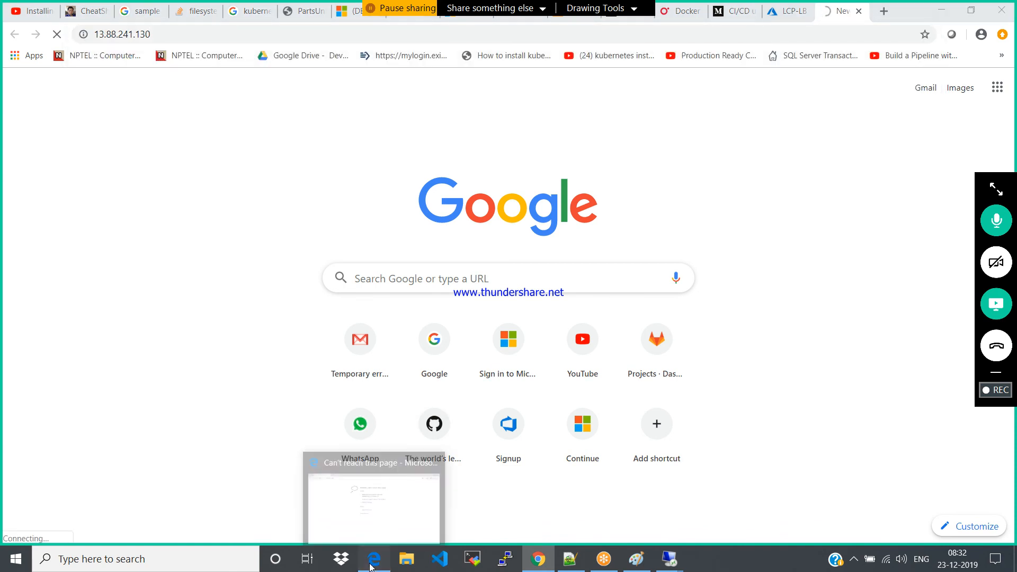
pyautogui.click(365, 504)
pyautogui.click(267, 43)
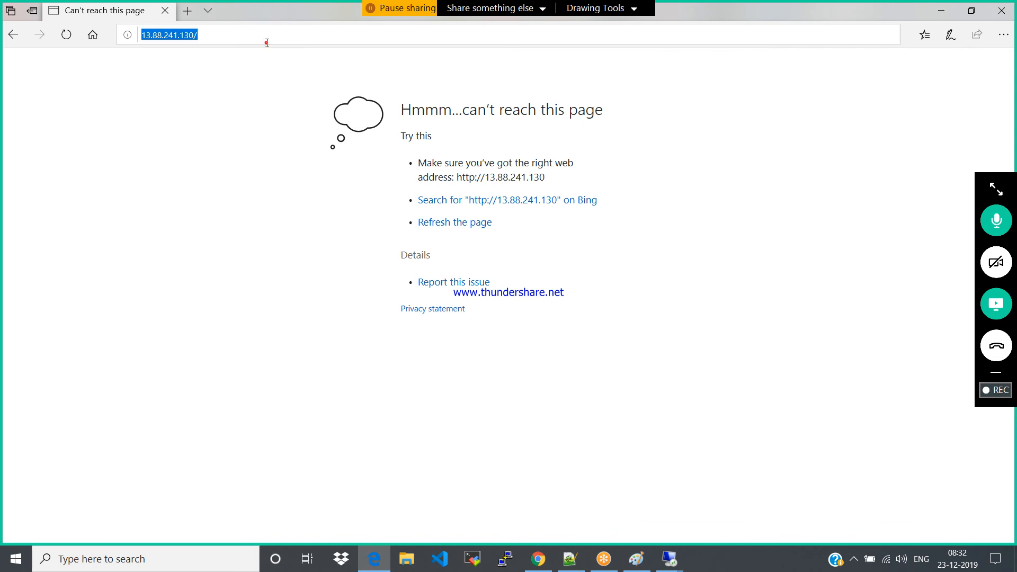
pyautogui.press('Return')
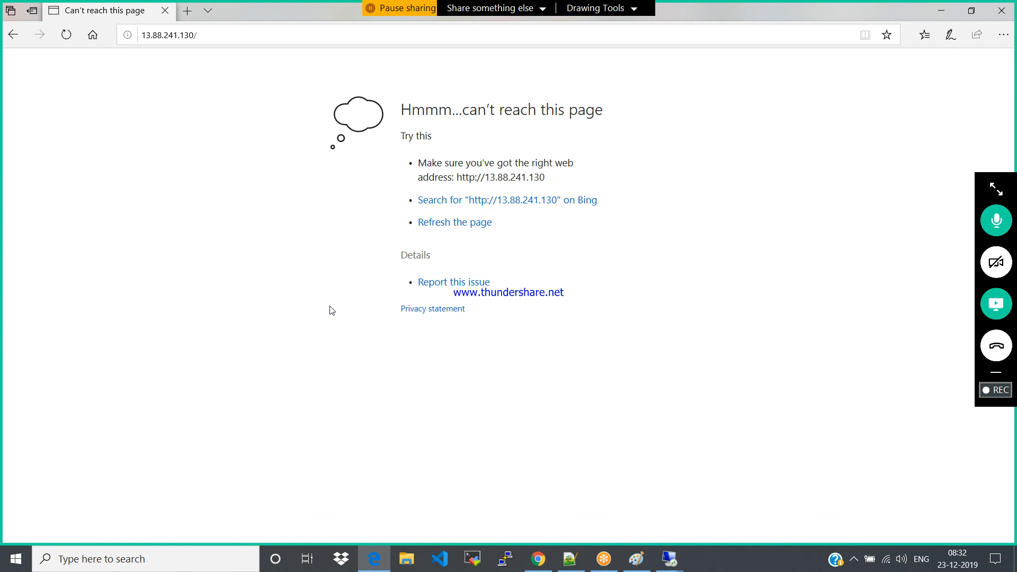
# Return to Chrome, close the pending site tab, and open the networking settings of virtual machine windows01 in Azure
pyautogui.click(540, 563)
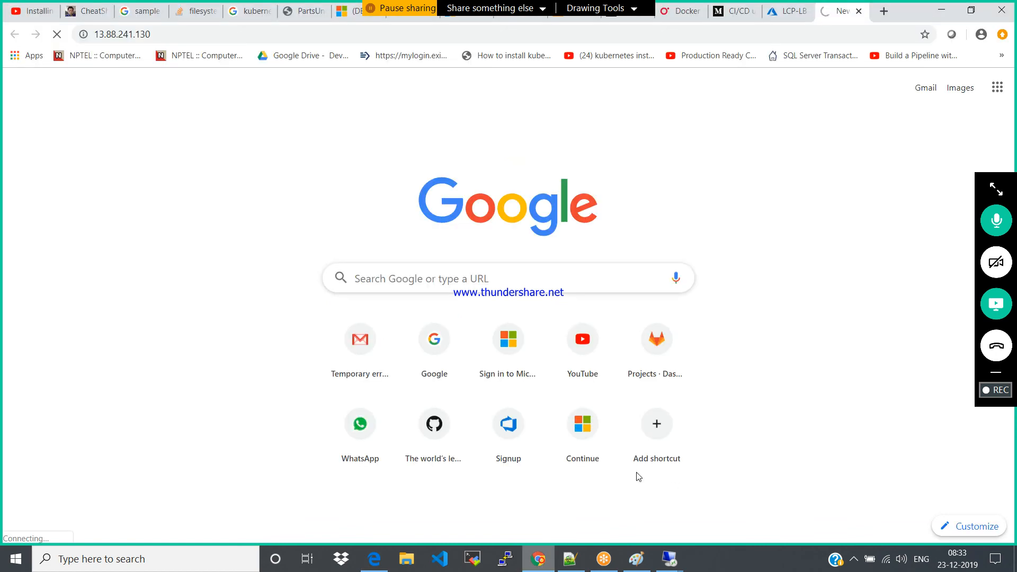
pyautogui.click(857, 11)
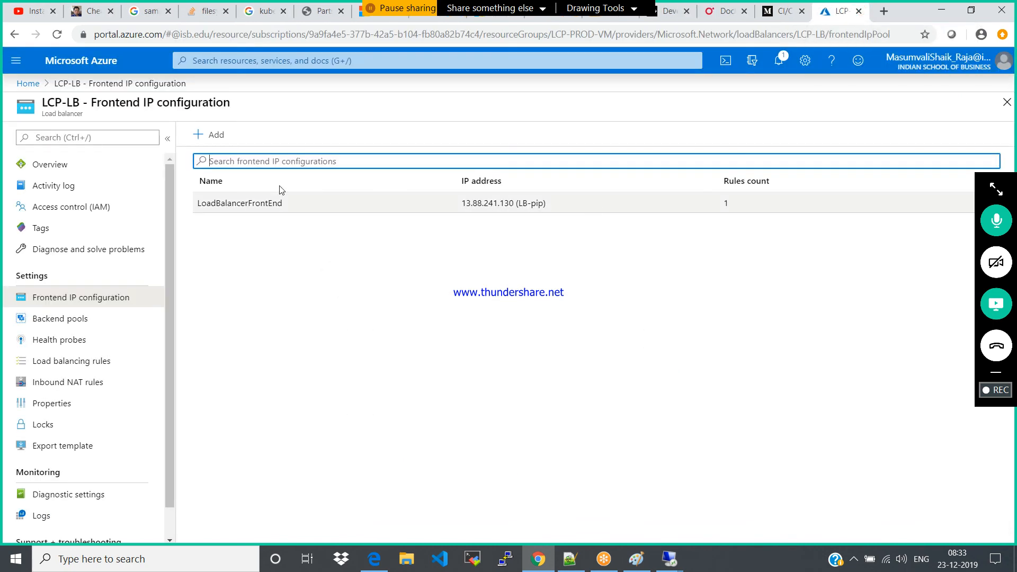
pyautogui.click(1003, 106)
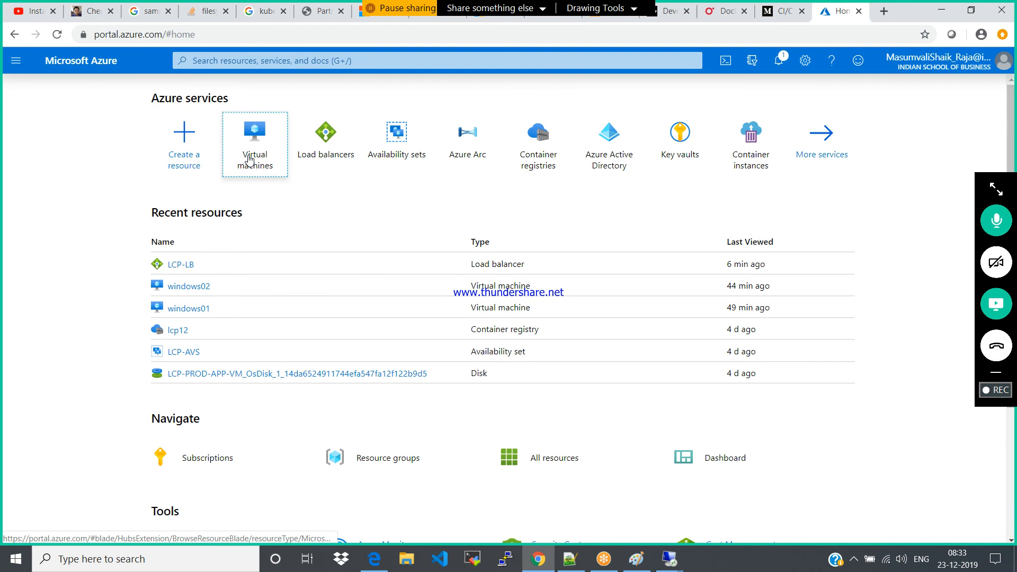
pyautogui.click(248, 159)
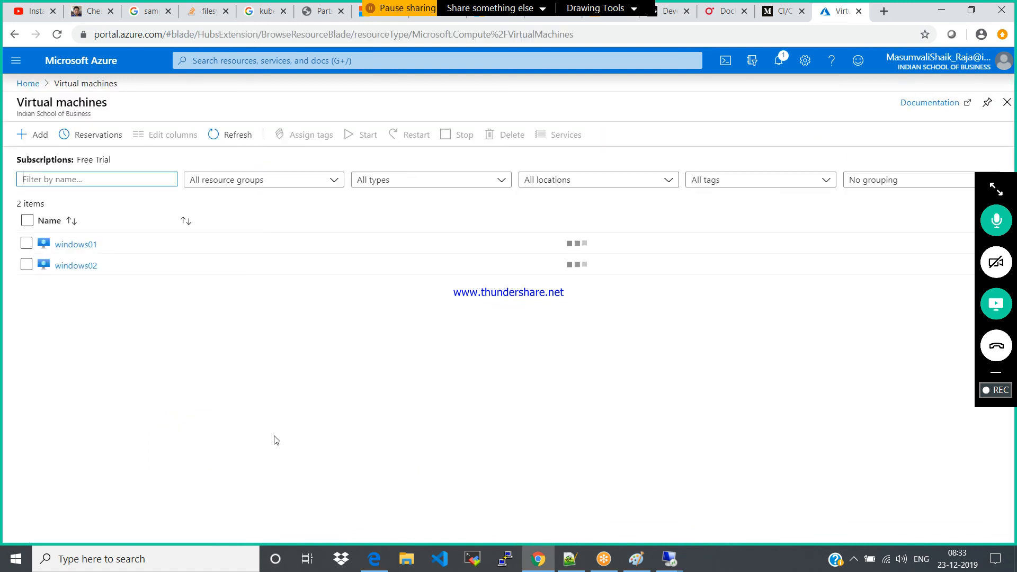
pyautogui.click(80, 245)
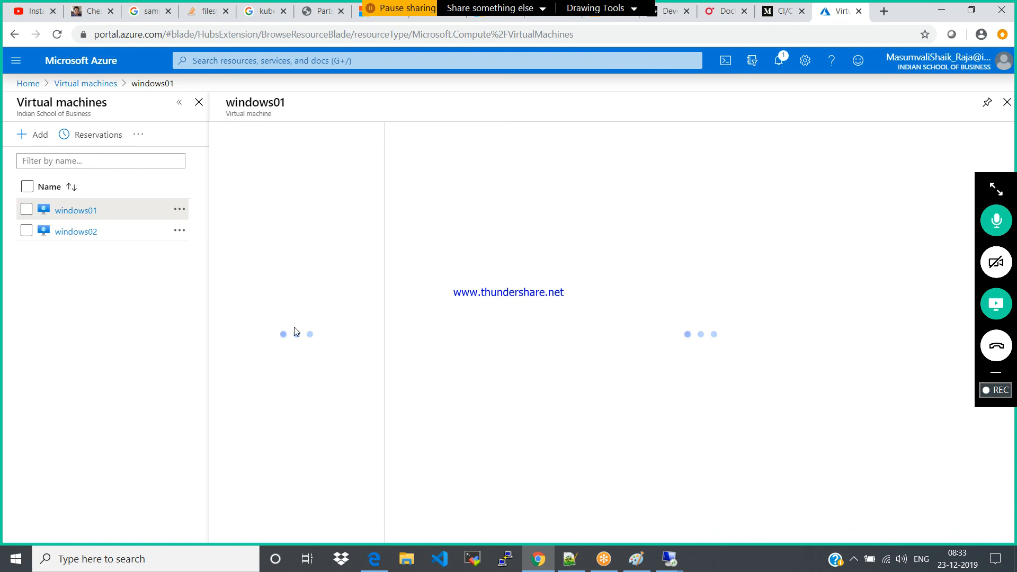
pyautogui.click(254, 305)
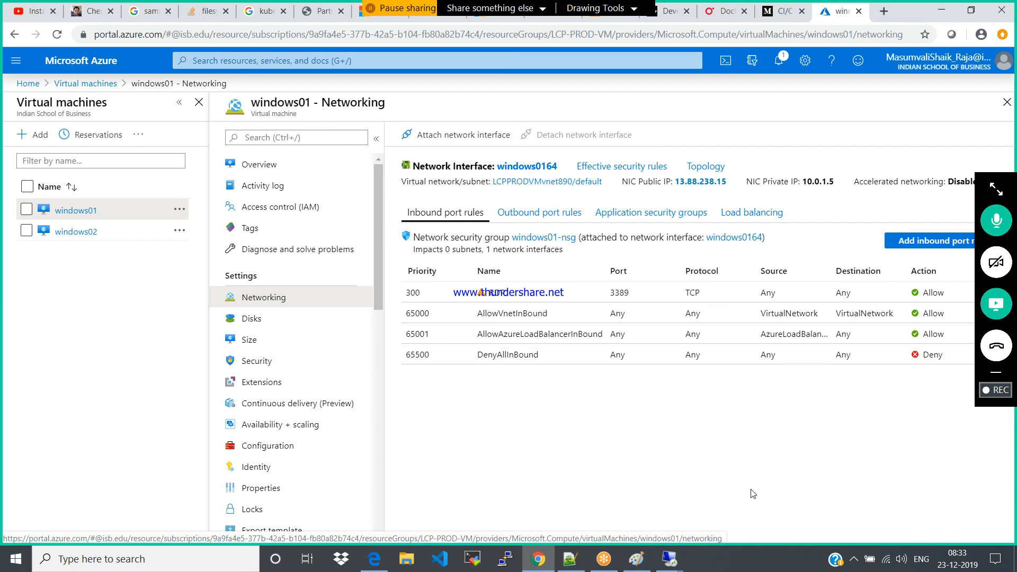
# Add a basic inbound security rule to windows01-nsg for the HTTP service on port 80 and dismiss the notification
pyautogui.click(912, 241)
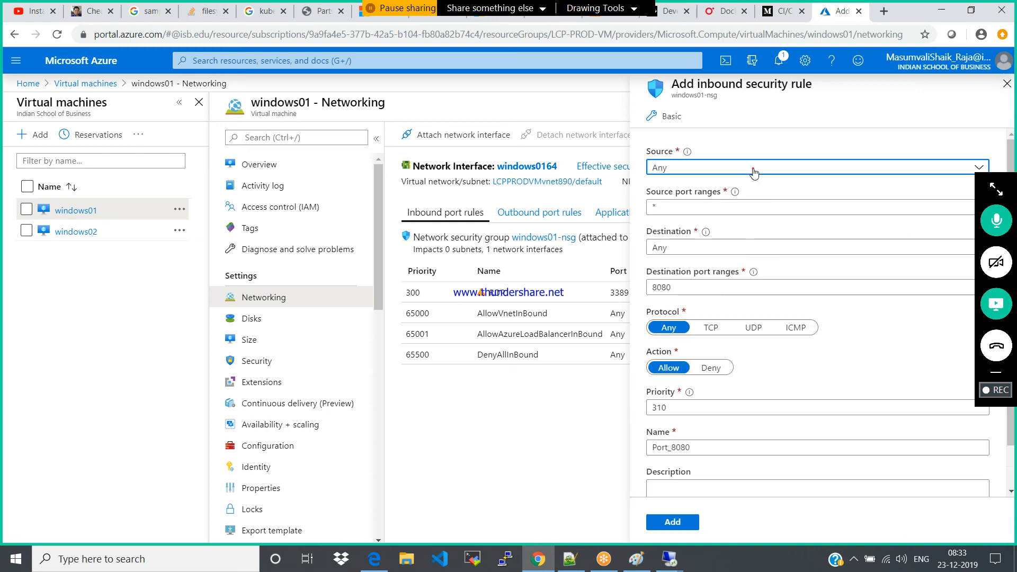
pyautogui.click(754, 169)
pyautogui.click(660, 116)
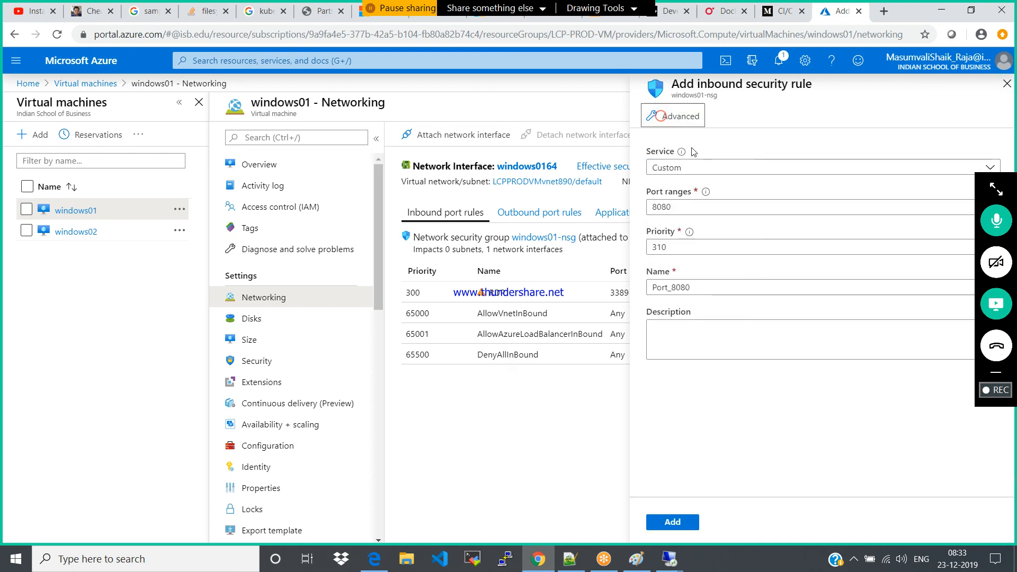
pyautogui.click(693, 168)
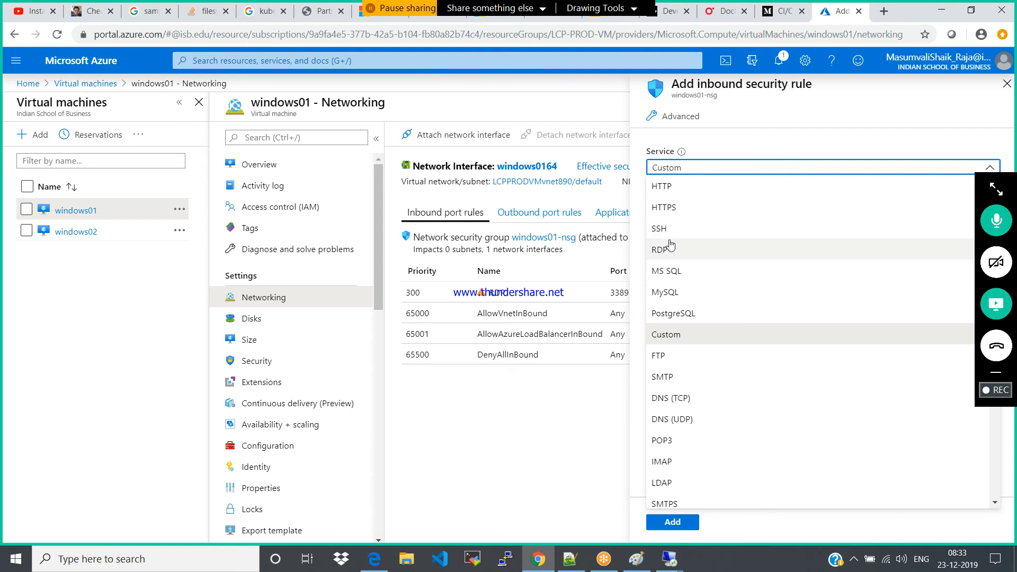
pyautogui.click(663, 184)
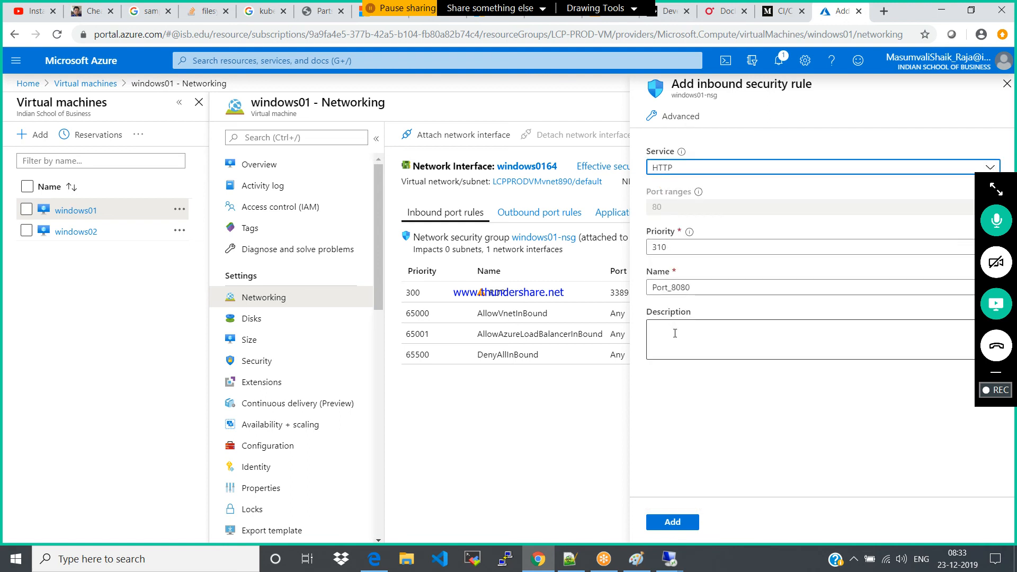
pyautogui.click(673, 523)
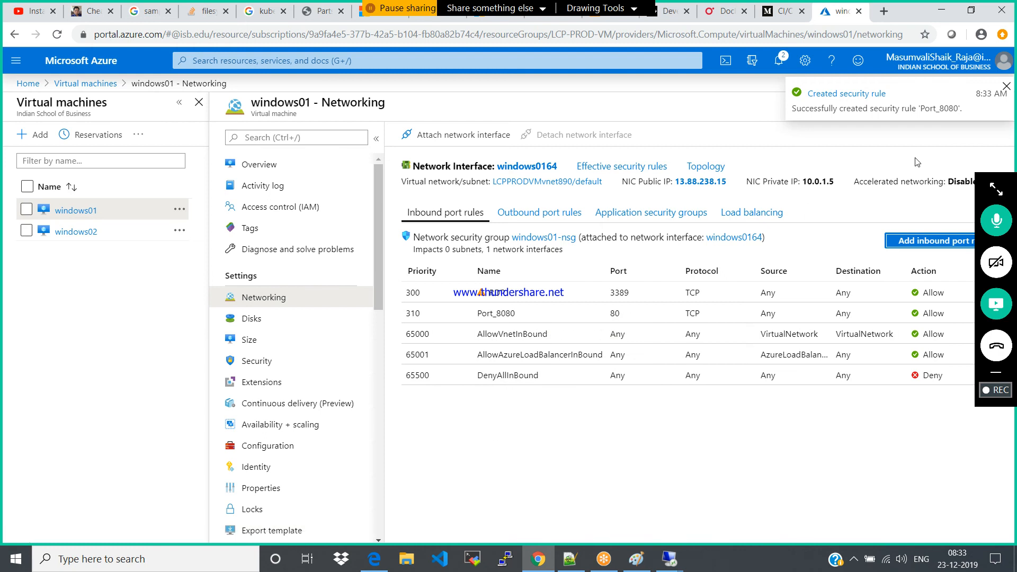
pyautogui.click(1006, 85)
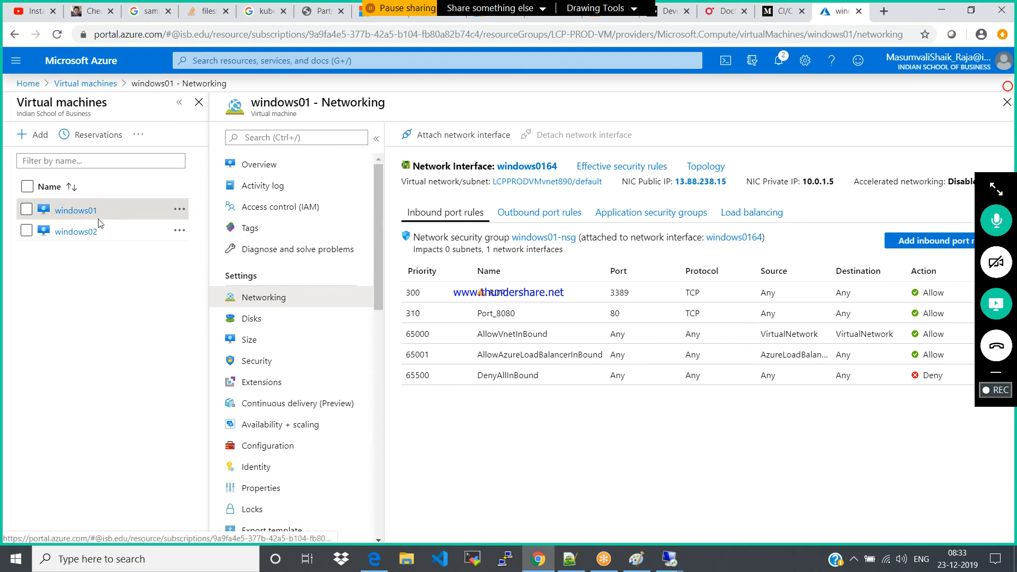
# Add a basic inbound HTTP rule on port 80 to windows02-nsg and reload the windows02 networking page
pyautogui.click(84, 231)
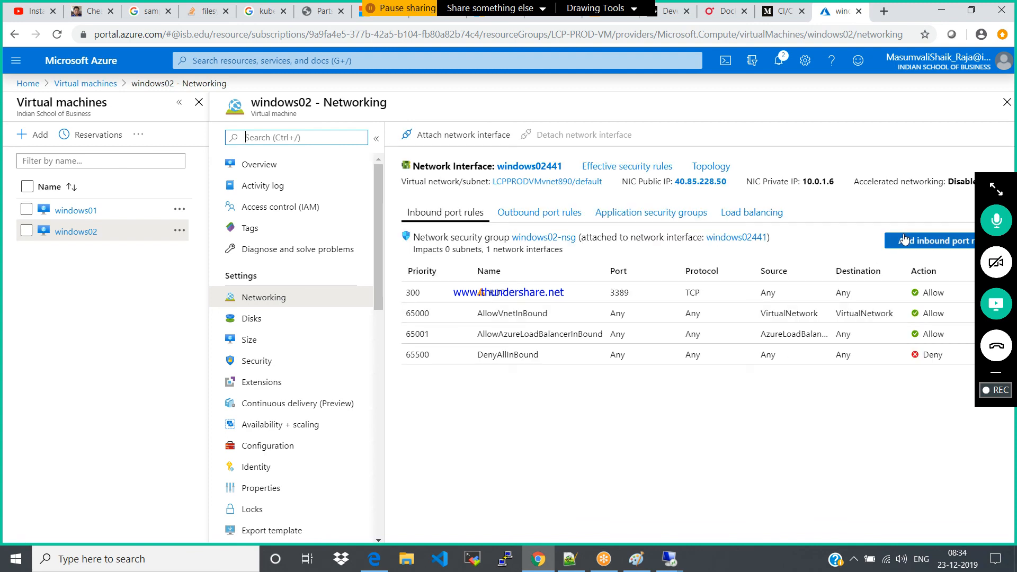
pyautogui.click(899, 237)
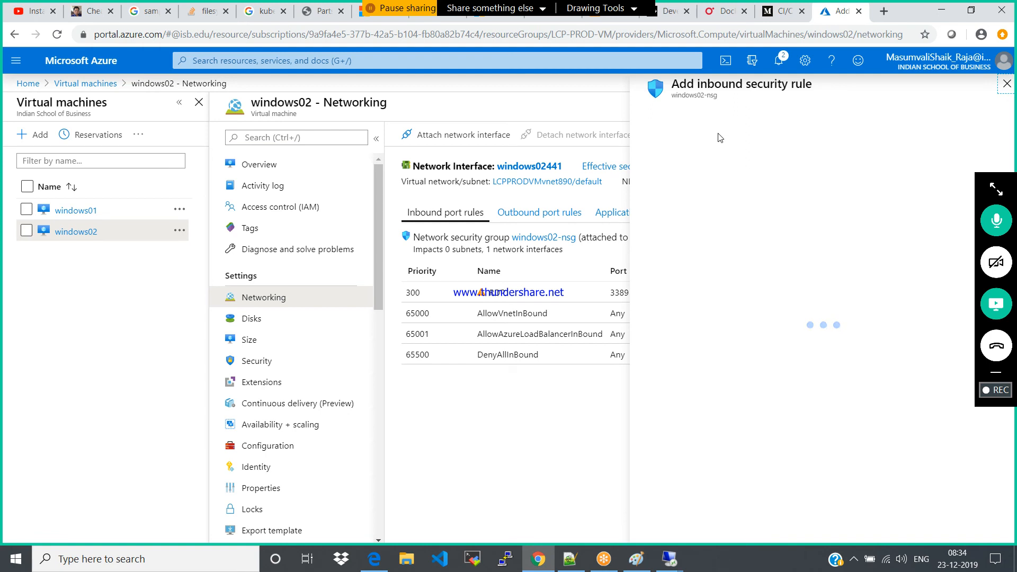
pyautogui.click(672, 124)
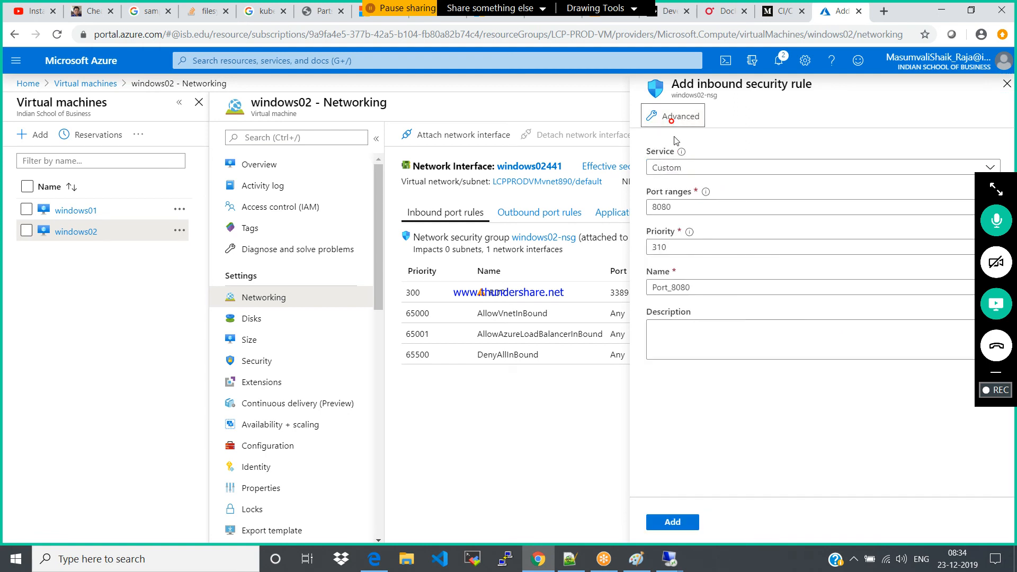
pyautogui.click(678, 165)
pyautogui.click(668, 186)
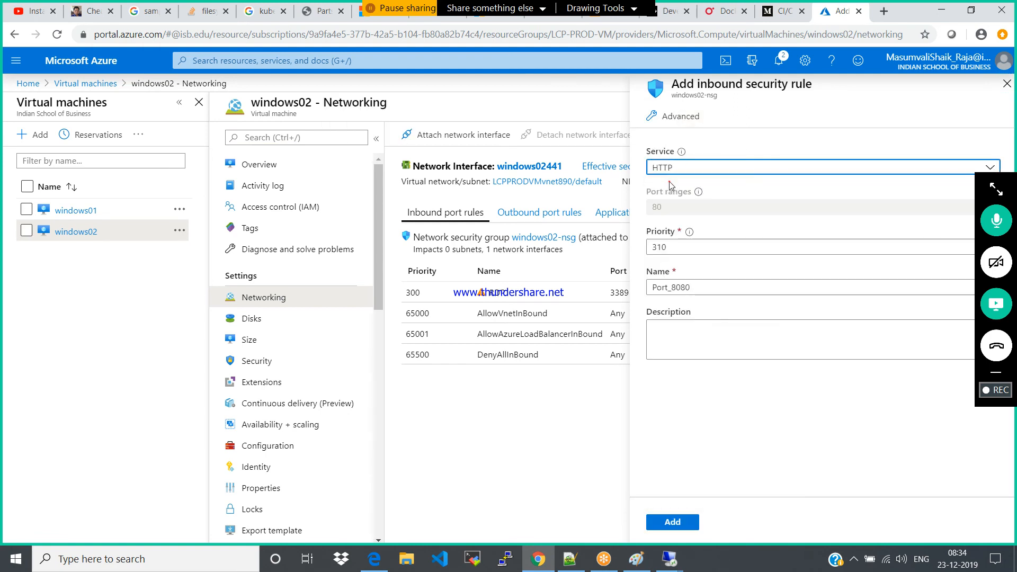
pyautogui.click(703, 344)
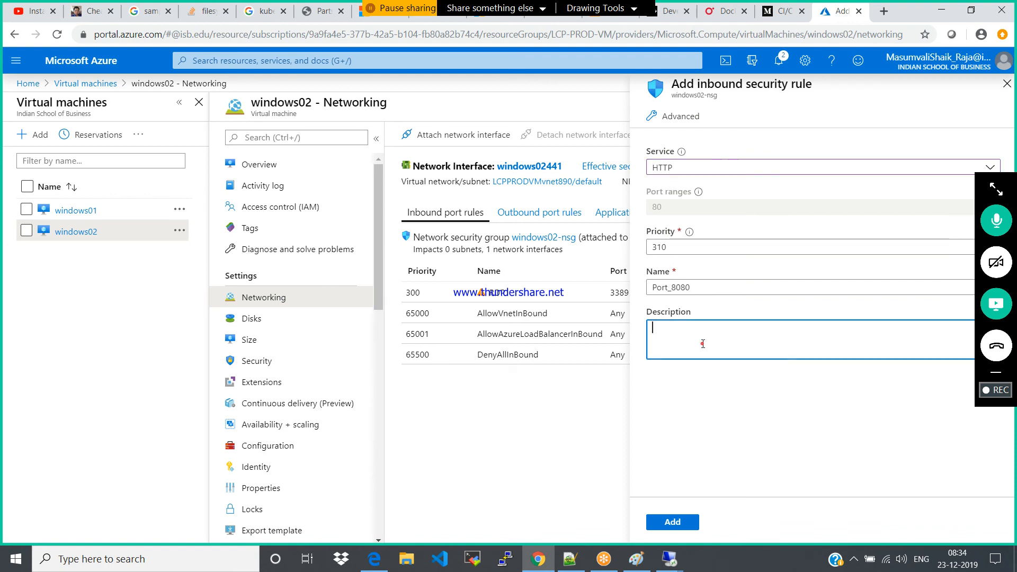
pyautogui.click(664, 522)
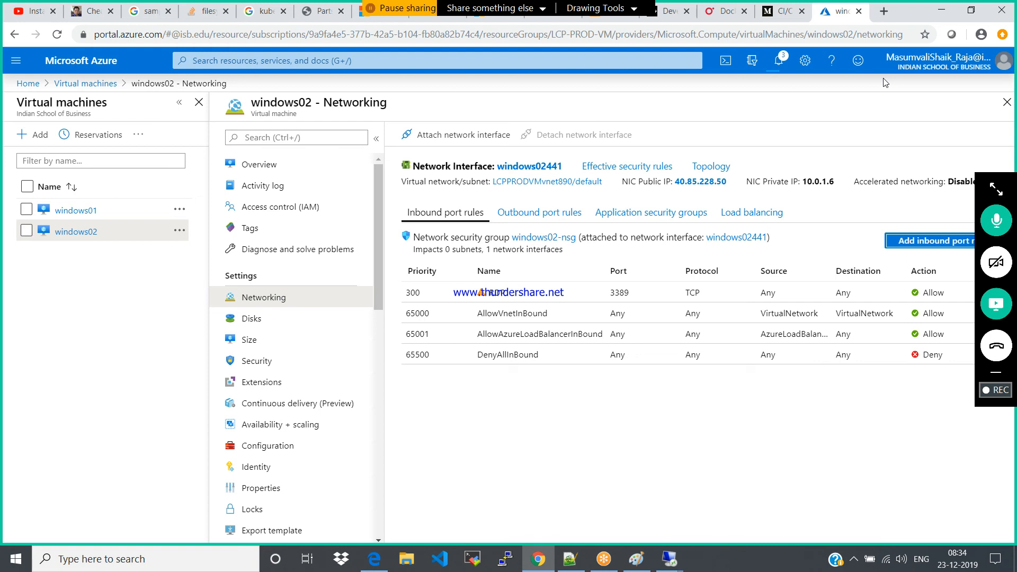
pyautogui.click(256, 319)
pyautogui.click(253, 295)
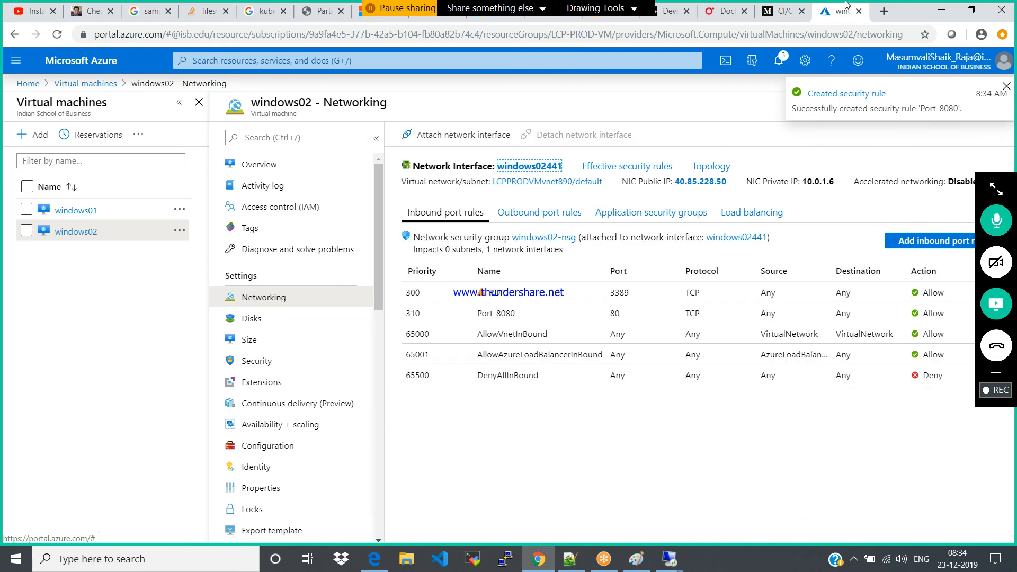
# Load 13.88.241.130 in a new browser tab, then return to the windows02 networking page in Azure
pyautogui.click(881, 11)
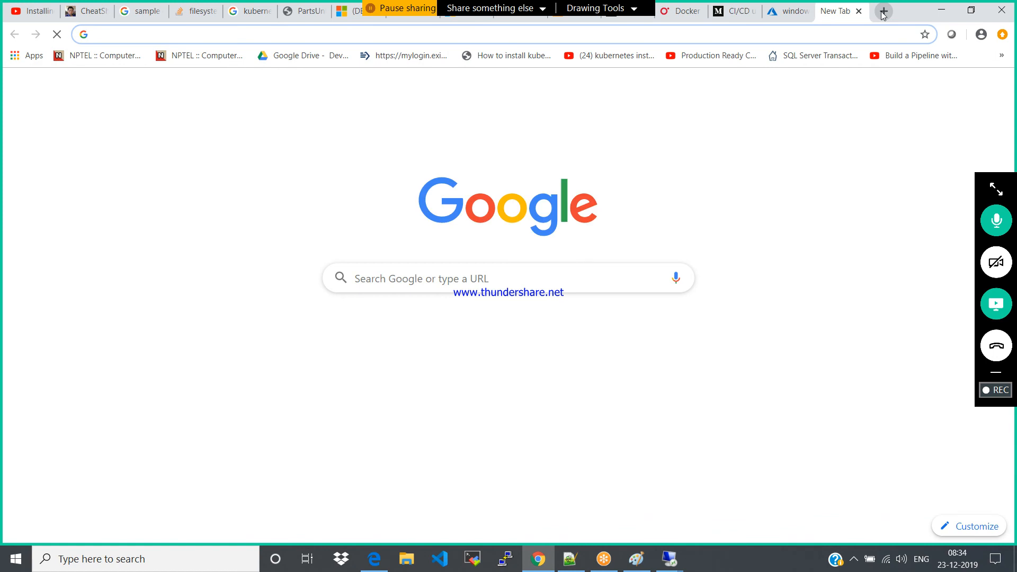
pyautogui.write('13.88.241.130 (LB-pip)')
pyautogui.press('BackSpace')
pyautogui.press('BackSpace')
pyautogui.press('BackSpace')
pyautogui.press('BackSpace')
pyautogui.press('BackSpace')
pyautogui.press('BackSpace')
pyautogui.press('BackSpace')
pyautogui.press('BackSpace')
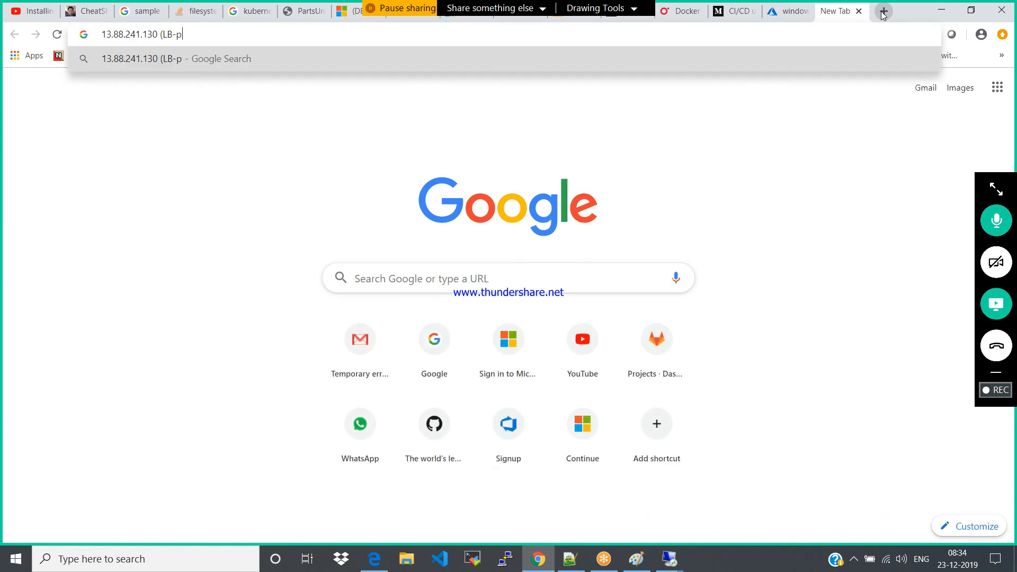
pyautogui.press('Return')
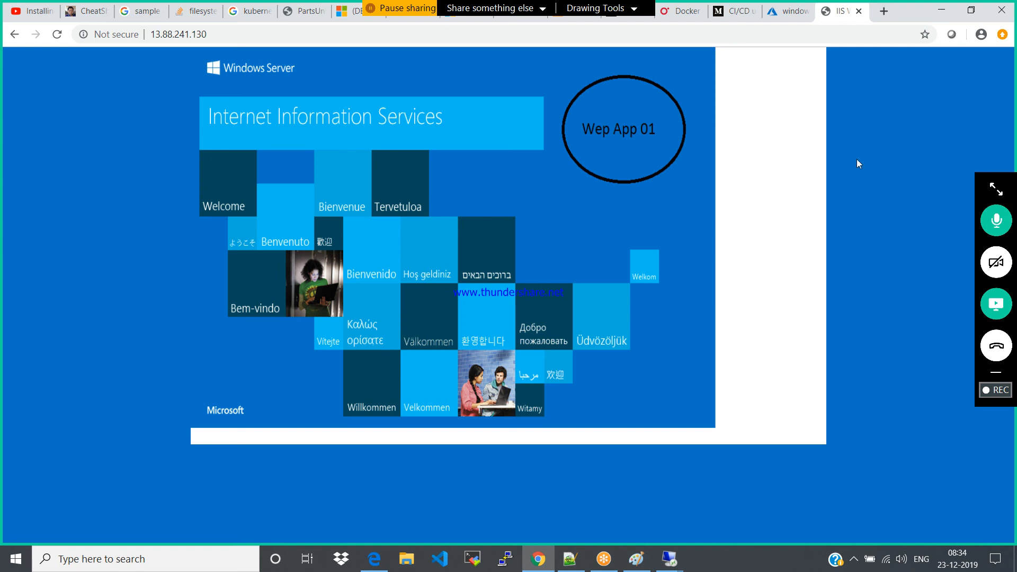
pyautogui.click(792, 11)
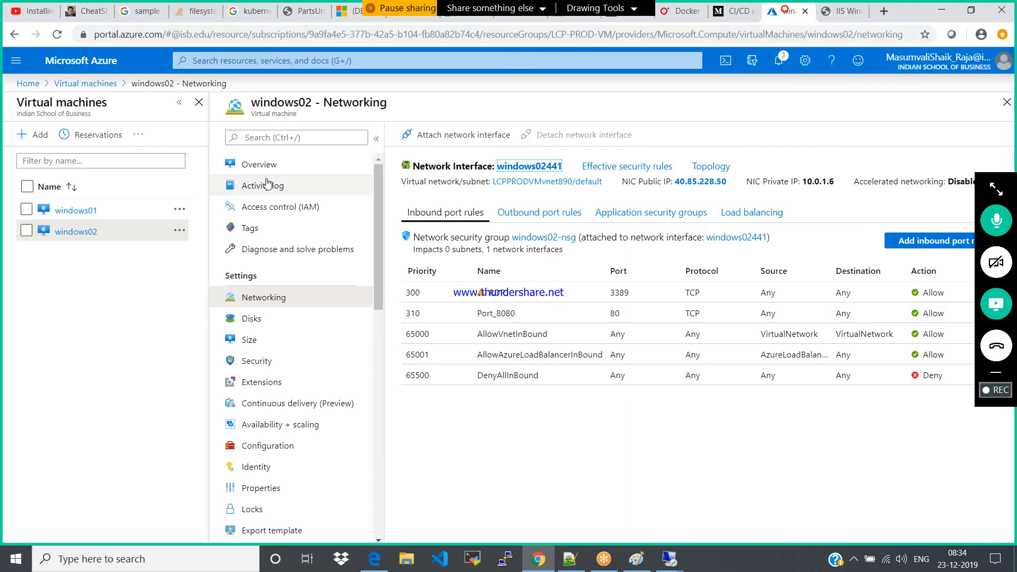
# Stop virtual machine windows01 from its overview without reserving its public IP address
pyautogui.click(62, 210)
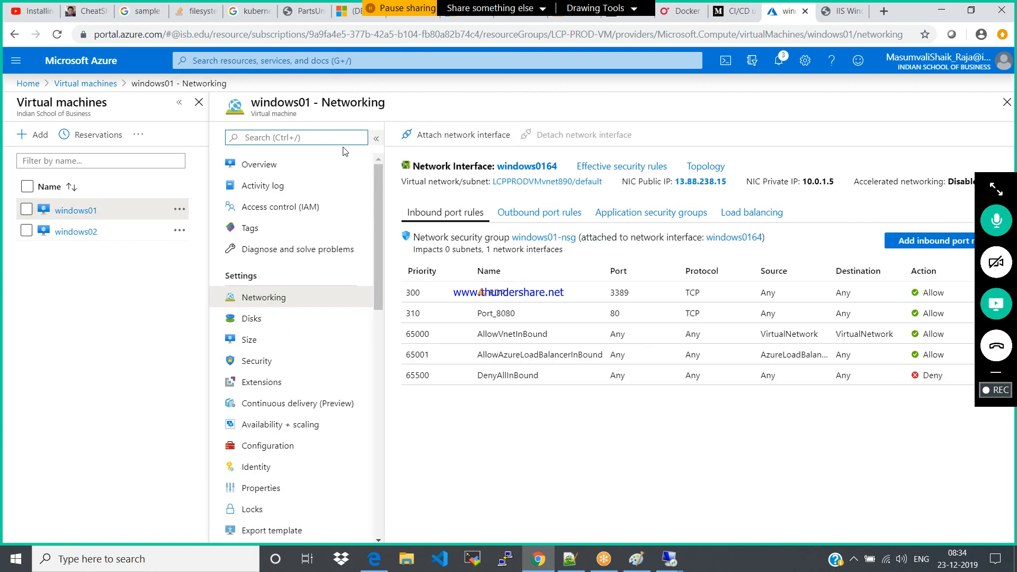
pyautogui.click(268, 162)
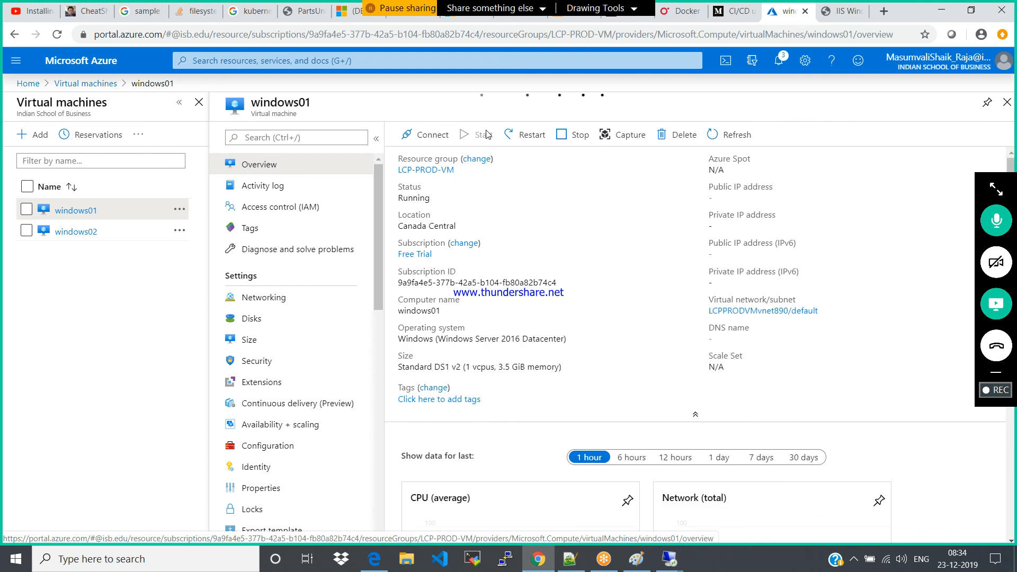
pyautogui.click(566, 136)
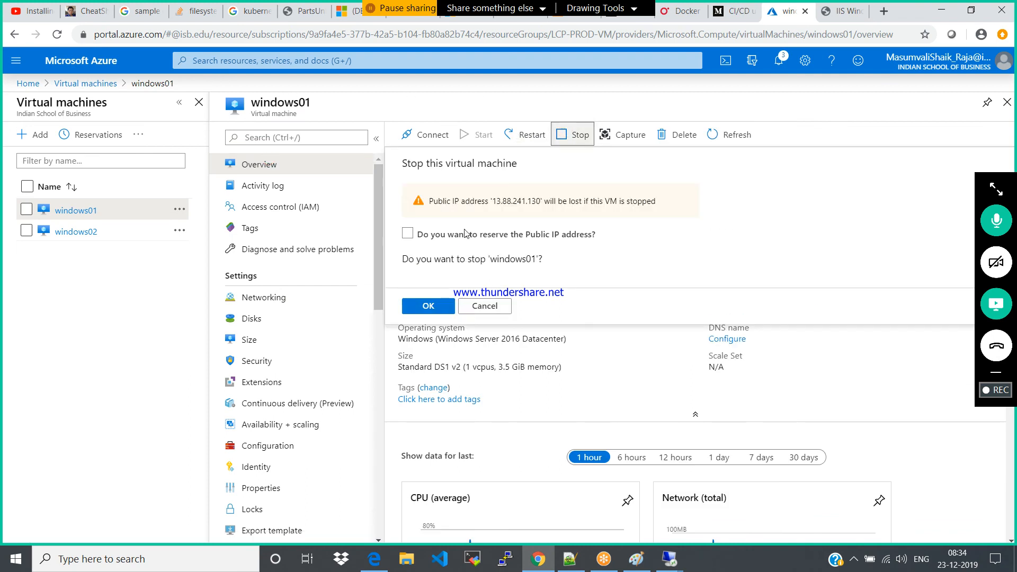
pyautogui.click(426, 306)
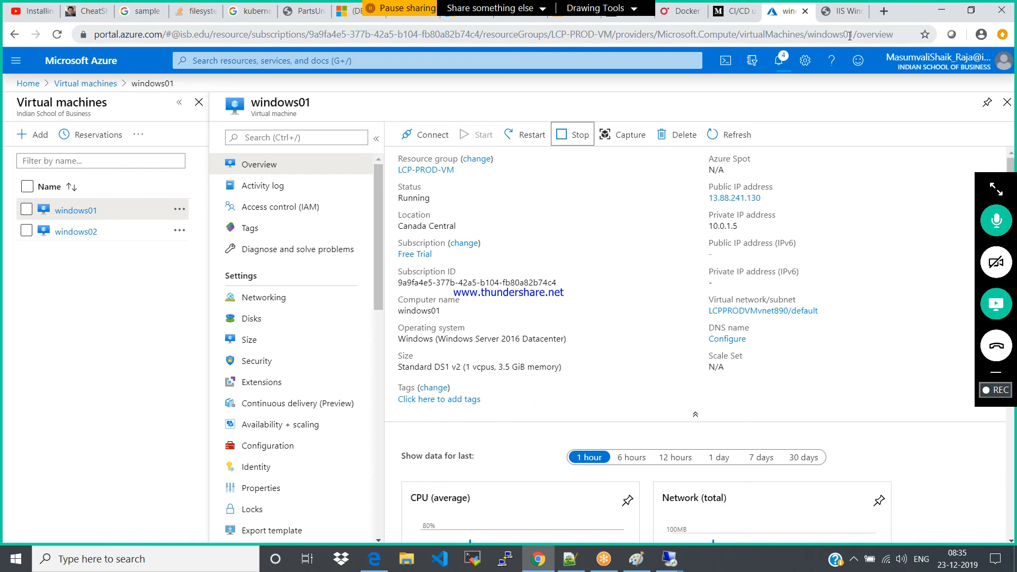
# Switch to the site tab and reload 13.88.241.130 several times to test which web server responds
pyautogui.click(842, 10)
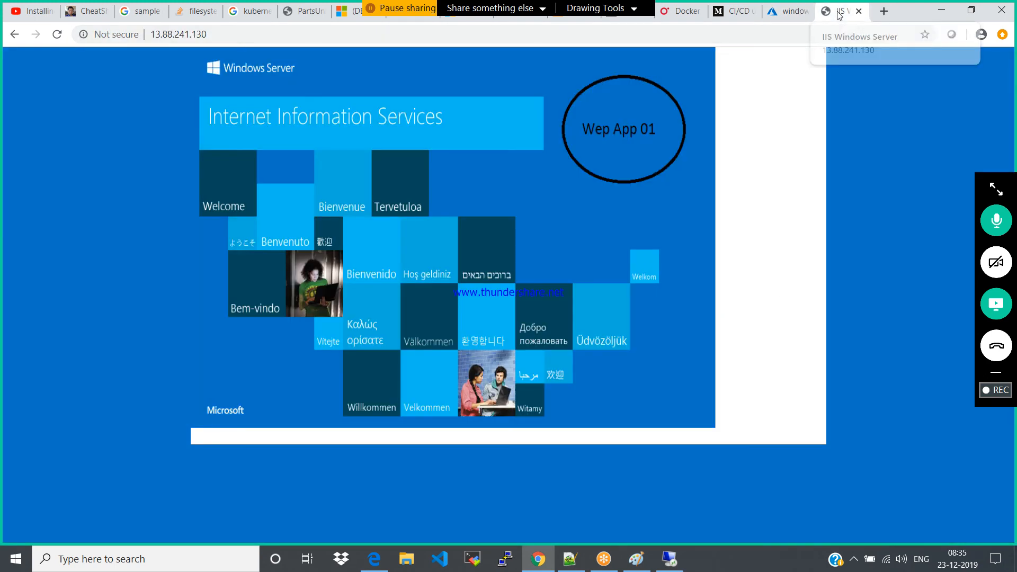
pyautogui.click(651, 35)
pyautogui.press('Return')
pyautogui.click(57, 35)
pyautogui.click(58, 35)
pyautogui.click(58, 37)
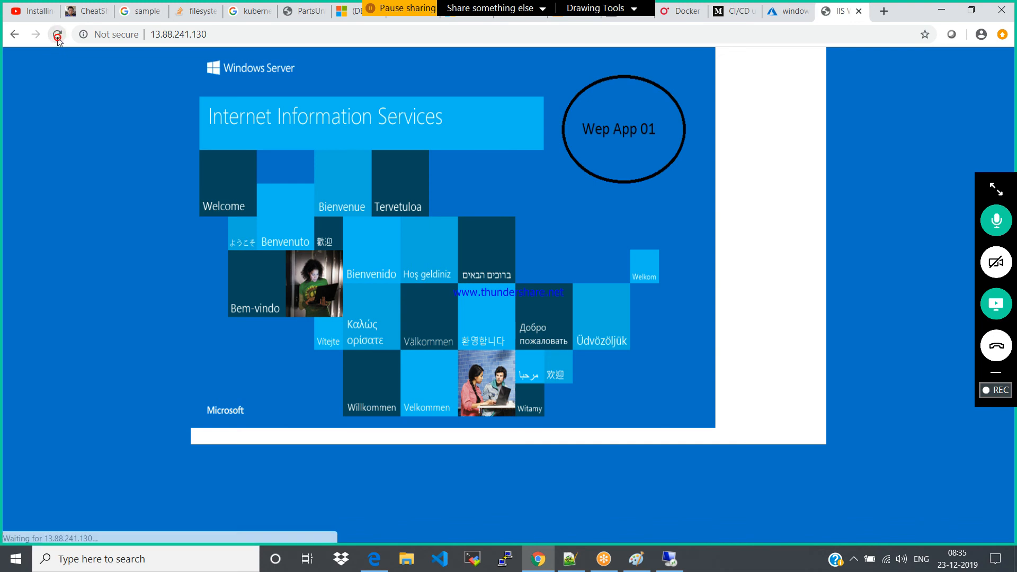
# Check the status of windows01 in the Azure portal, and reload the 13.88.241.130 site again
pyautogui.click(781, 20)
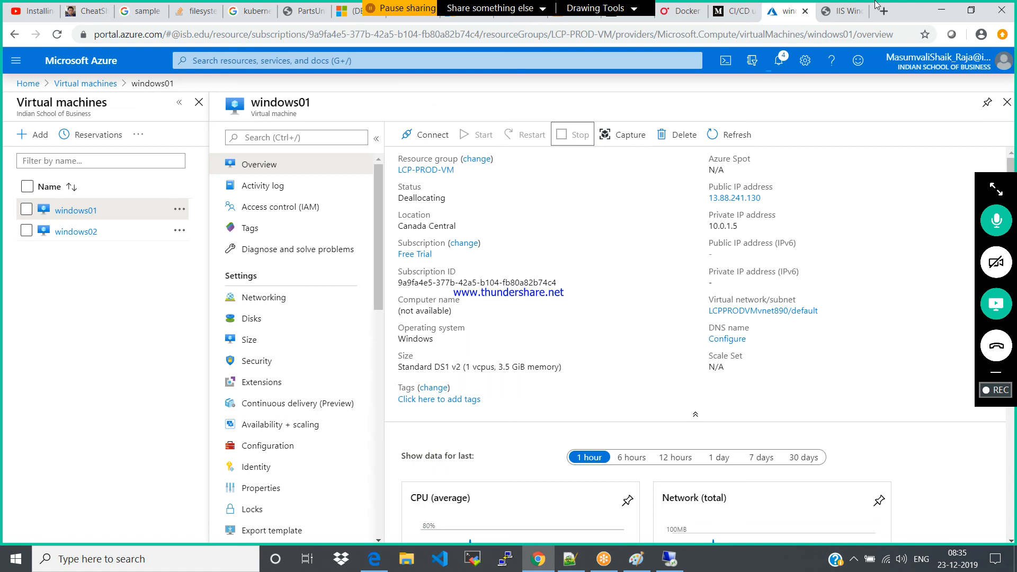
pyautogui.click(842, 12)
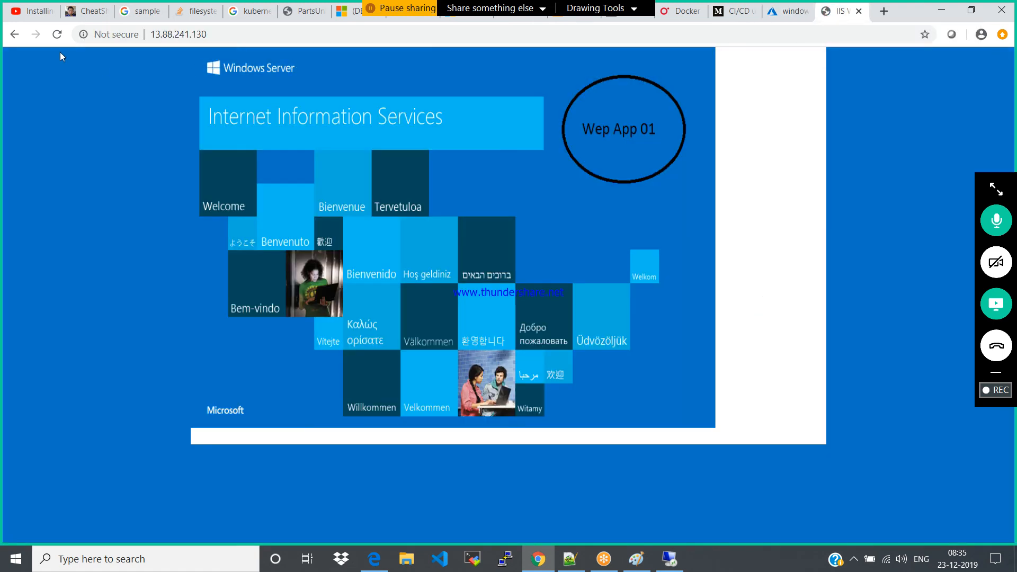
pyautogui.click(57, 35)
pyautogui.click(58, 37)
pyautogui.click(57, 36)
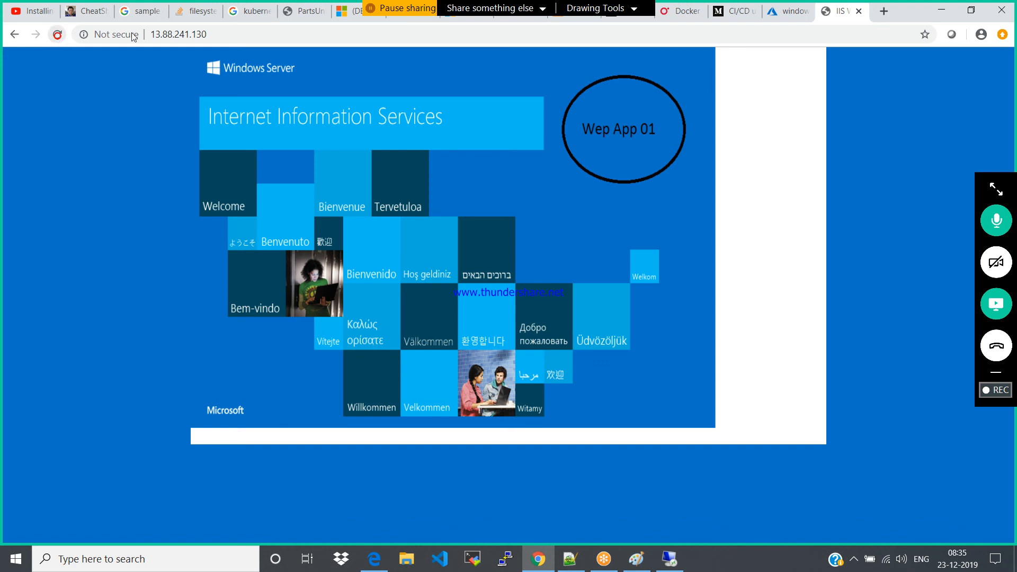
pyautogui.click(229, 34)
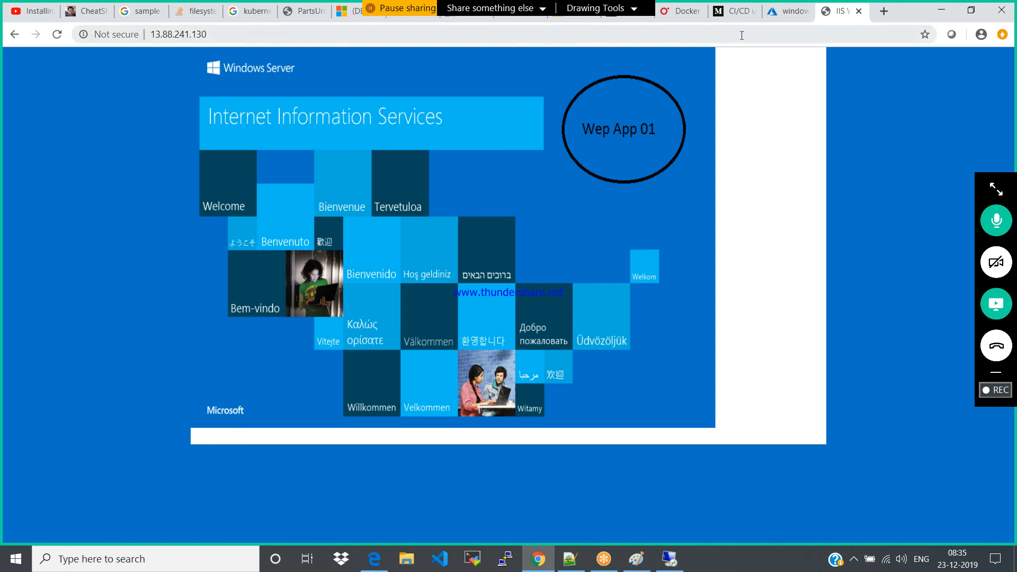
# Return to the windows01 overview in Azure, dismiss the notification, and refresh the virtual machine's details
pyautogui.click(777, 20)
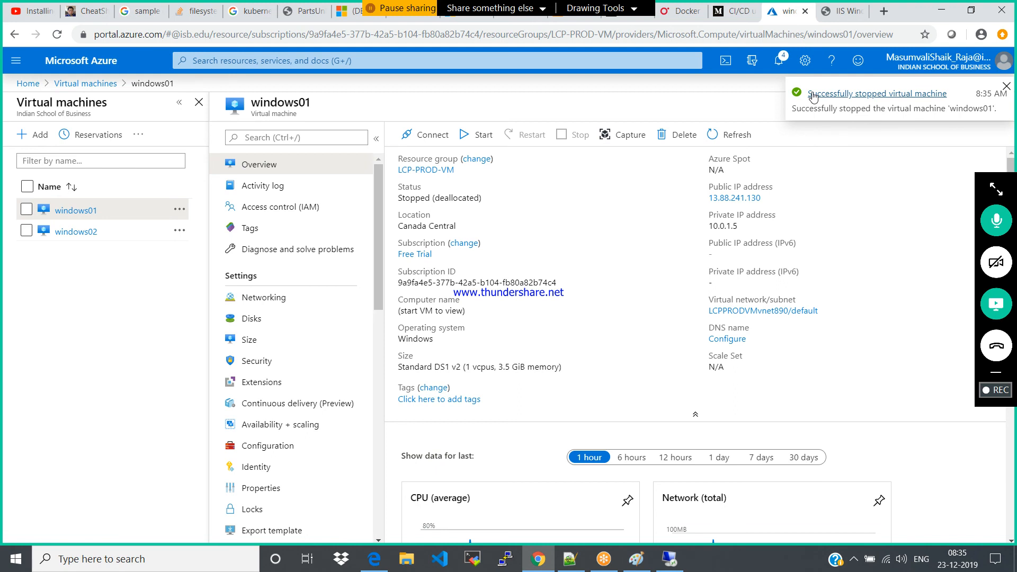
pyautogui.click(1007, 86)
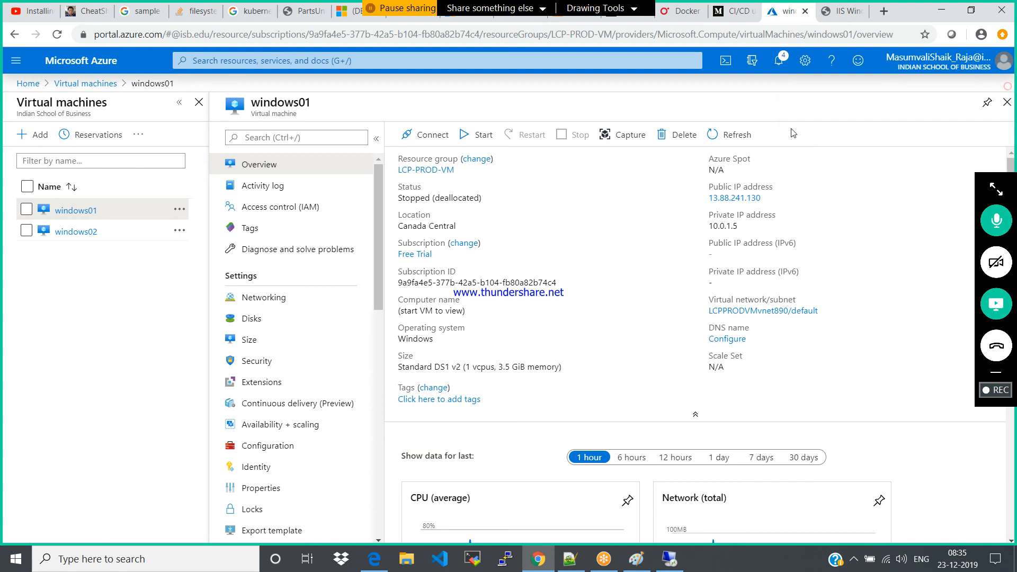
pyautogui.click(739, 135)
# Retest the load balancer by repeatedly loading 13.88.241.130 in the site tab
pyautogui.click(830, 14)
pyautogui.click(60, 35)
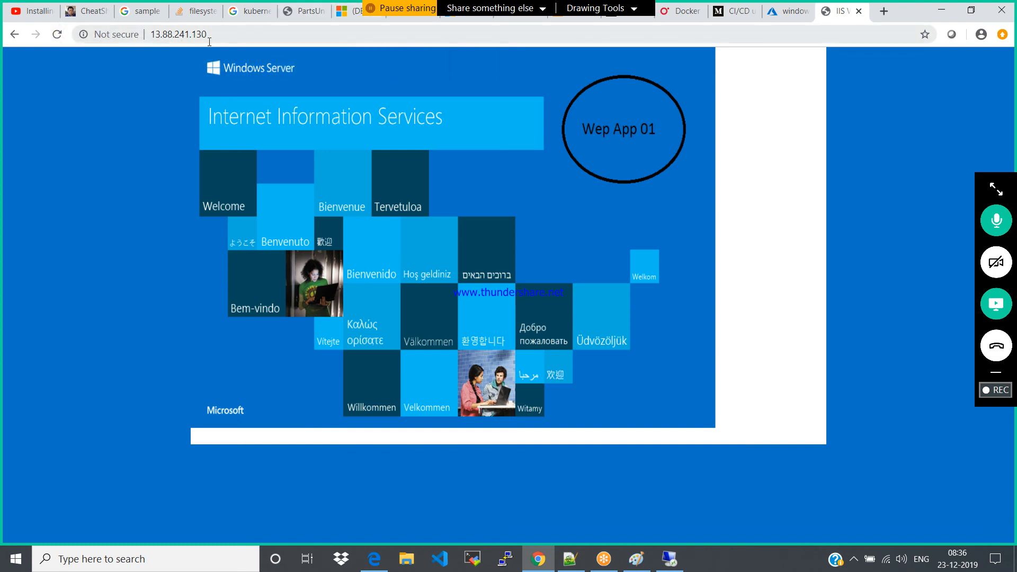
pyautogui.click(228, 35)
pyautogui.press('Return')
pyautogui.click(227, 35)
pyautogui.press('Return')
pyautogui.click(227, 35)
pyautogui.press('Return')
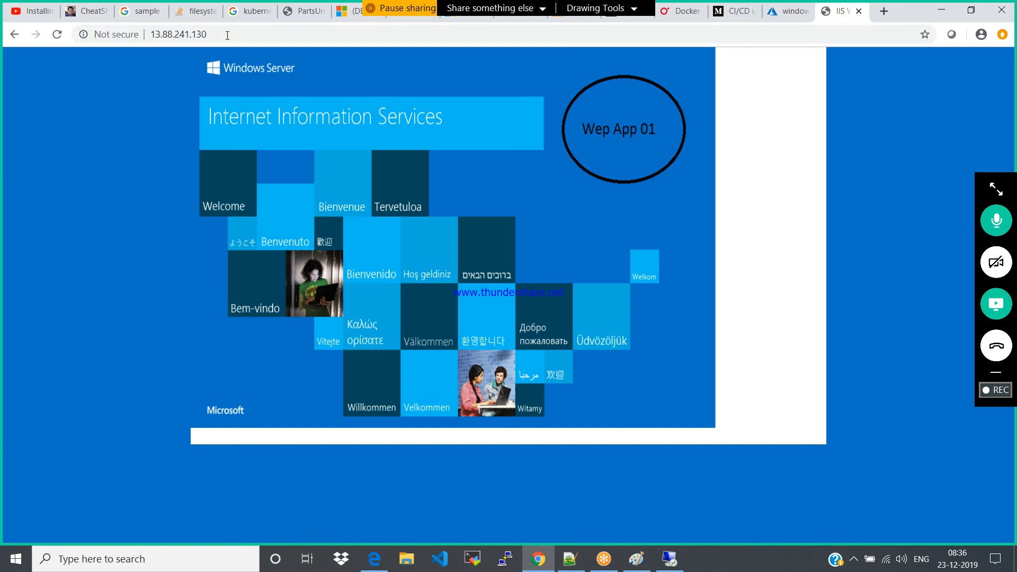
# Open the networking settings of virtual machine windows02 in Azure to examine its inbound port rules
pyautogui.click(790, 10)
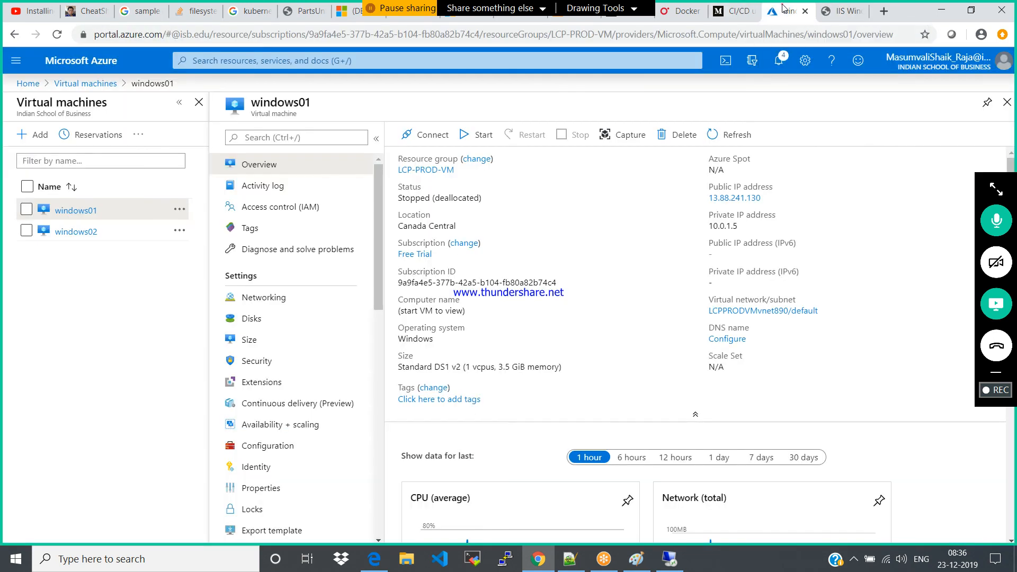
pyautogui.click(68, 233)
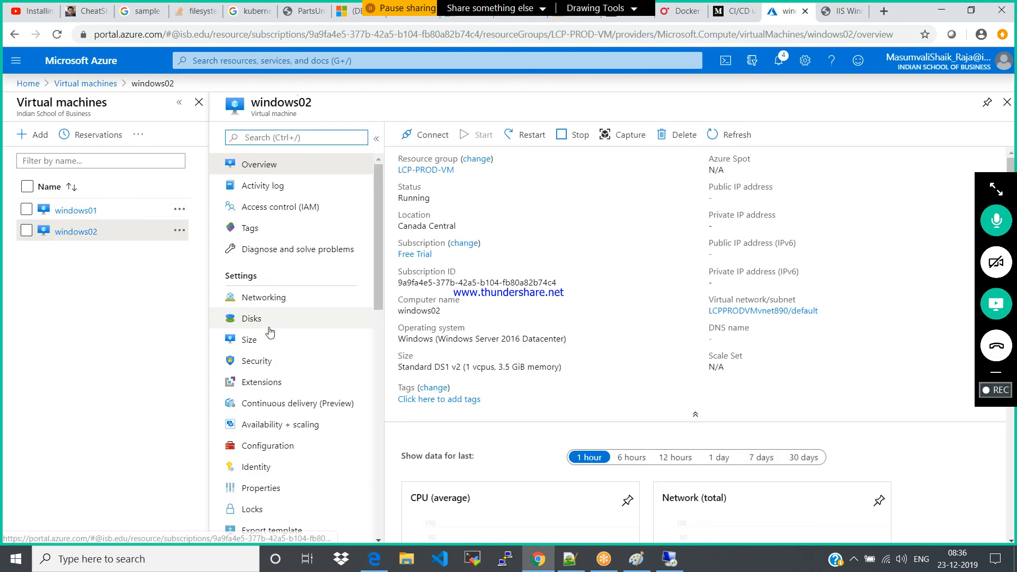
pyautogui.click(265, 305)
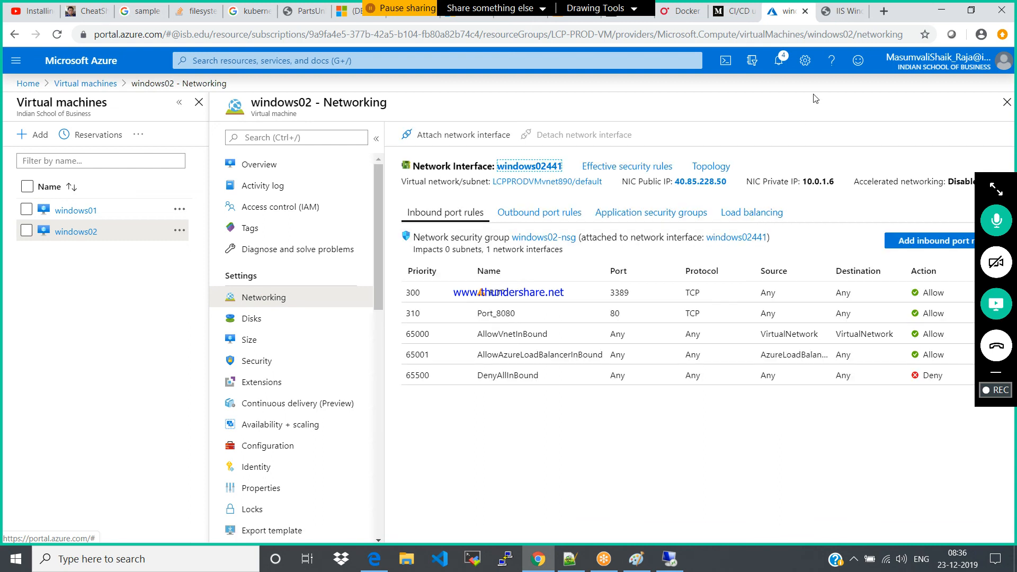
# Close the existing site tab and load 13.88.241.130 in a new browser tab
pyautogui.click(841, 12)
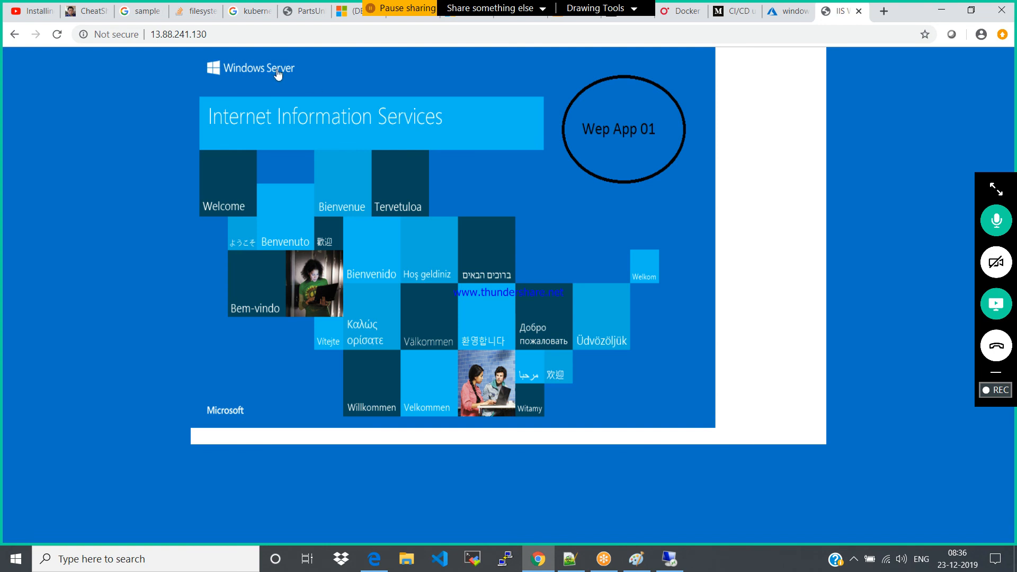
pyautogui.click(267, 37)
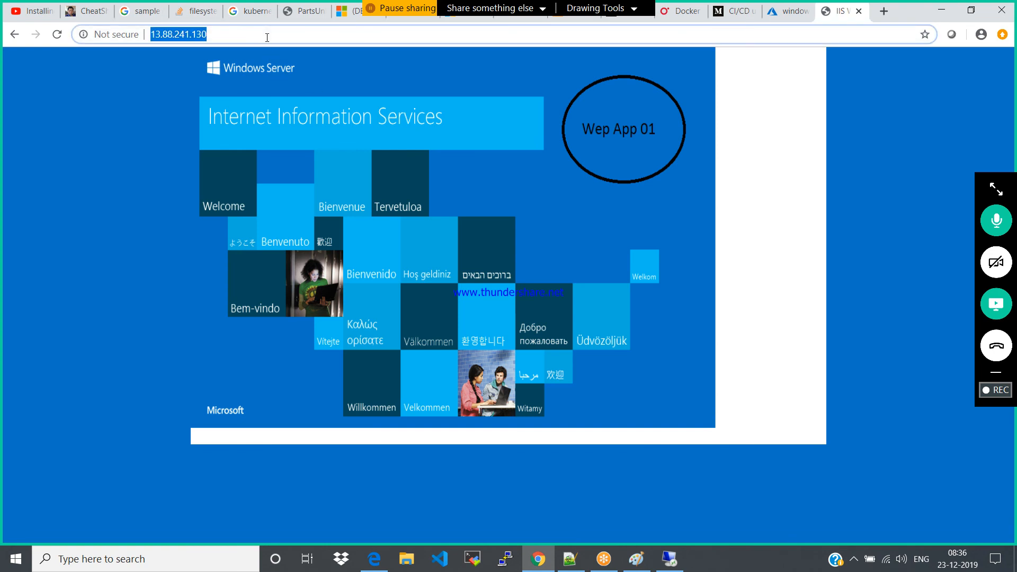
pyautogui.click(858, 11)
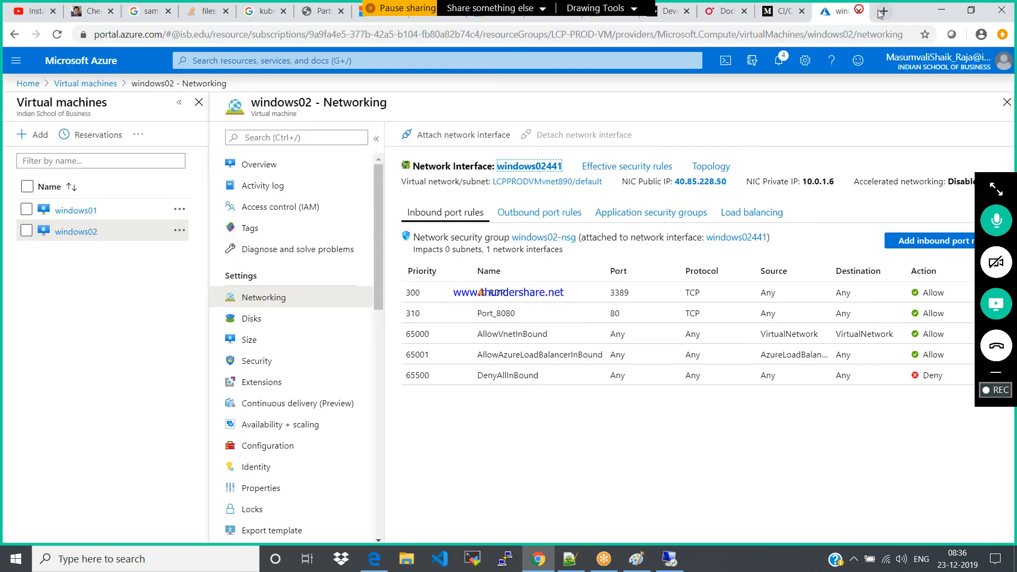
pyautogui.click(880, 12)
pyautogui.write('13.88.241.130 (LB-ip)')
pyautogui.press('BackSpace')
pyautogui.press('BackSpace')
pyautogui.press('BackSpace')
pyautogui.press('BackSpace')
pyautogui.press('BackSpace')
pyautogui.press('BackSpace')
pyautogui.press('BackSpace')
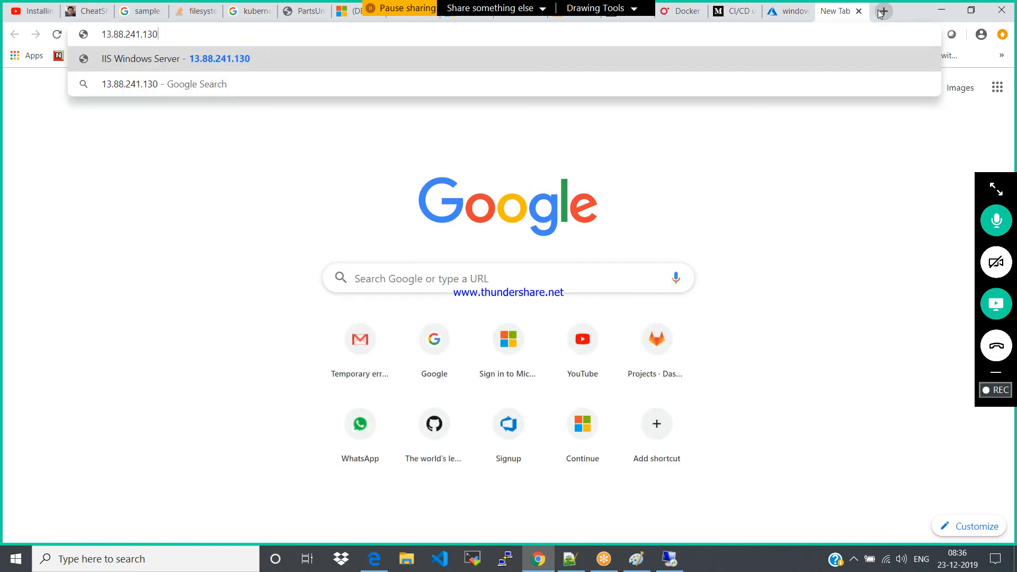
pyautogui.press('Return')
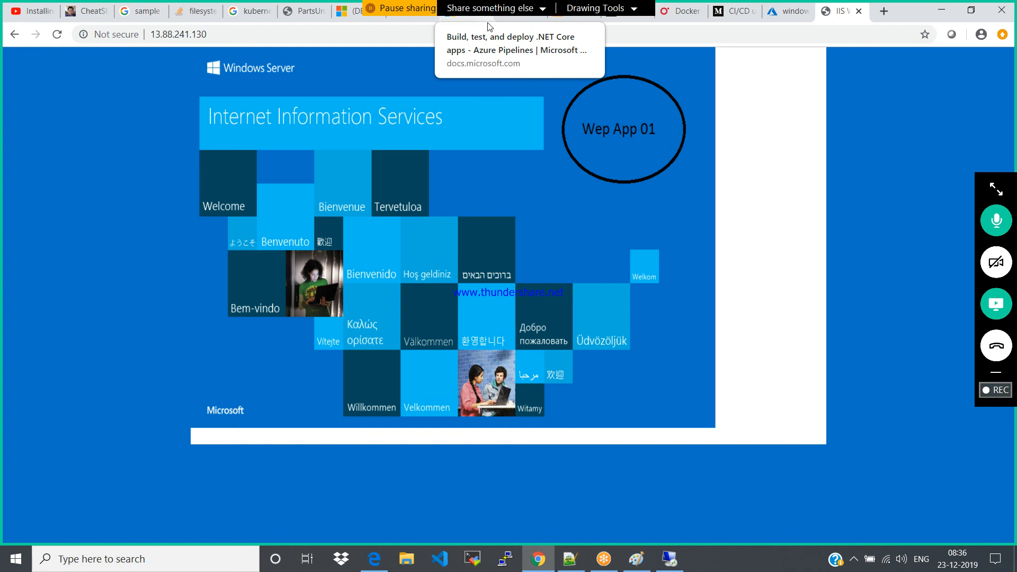
# Reload the newly opened 13.88.241.130 page repeatedly to examine which web app it serves
pyautogui.click(58, 34)
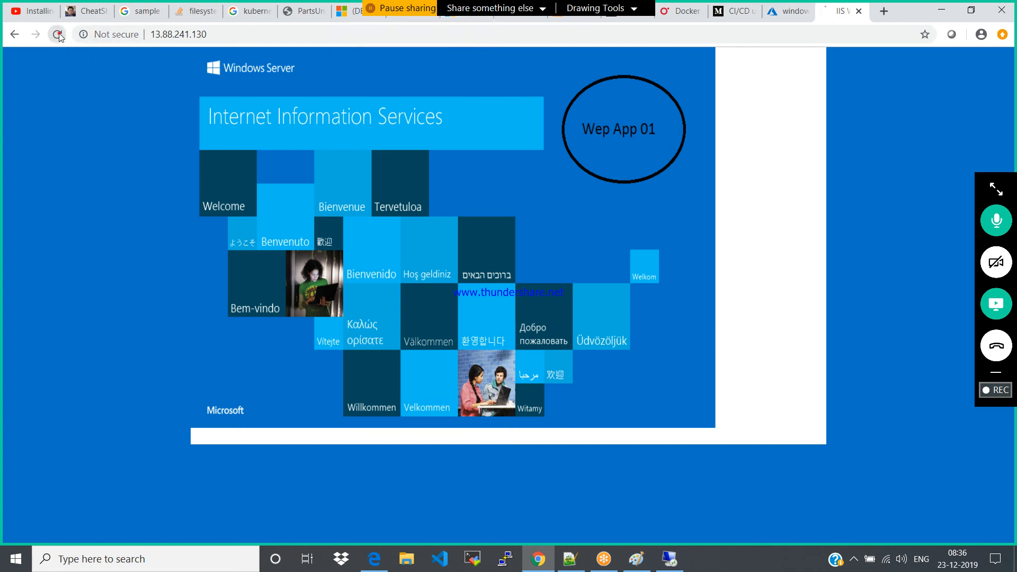
pyautogui.click(59, 37)
pyautogui.click(59, 37)
pyautogui.click(60, 37)
pyautogui.click(59, 38)
pyautogui.click(60, 37)
pyautogui.click(59, 37)
pyautogui.click(59, 36)
pyautogui.click(59, 36)
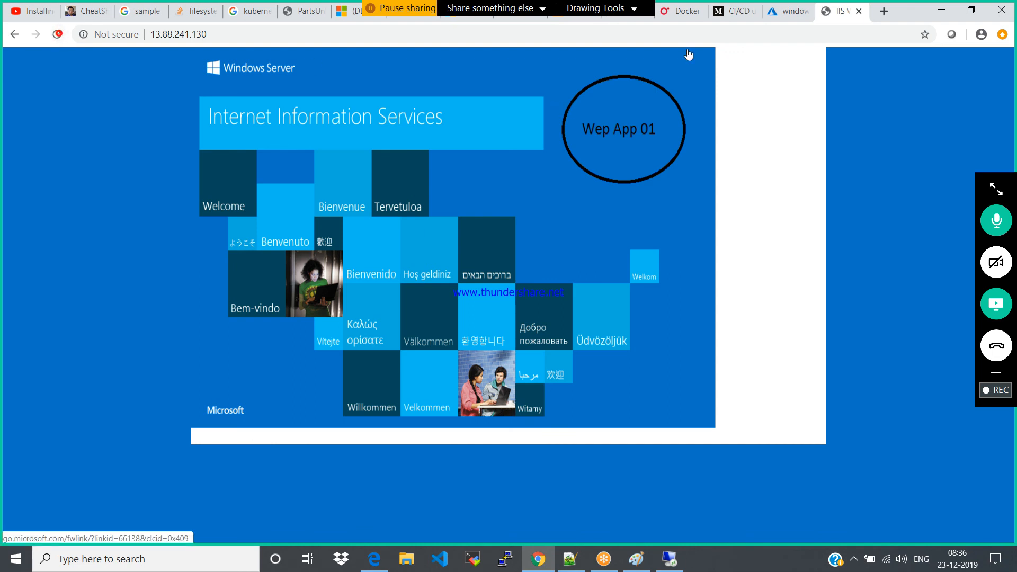
# Open the load balancing rule LCp-rules of load balancer LCP-LB in Azure to review its settings
pyautogui.click(773, 17)
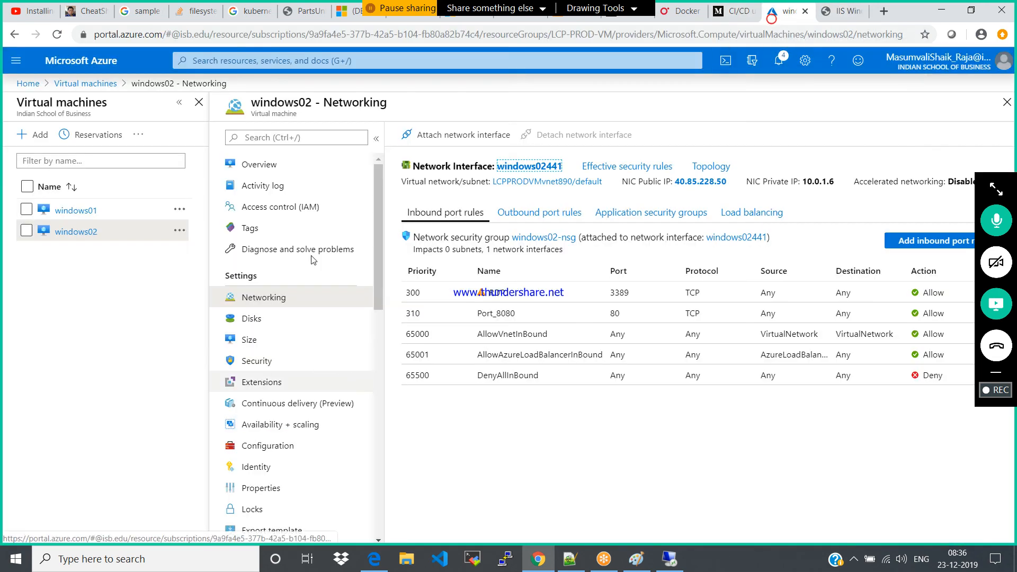
pyautogui.click(28, 85)
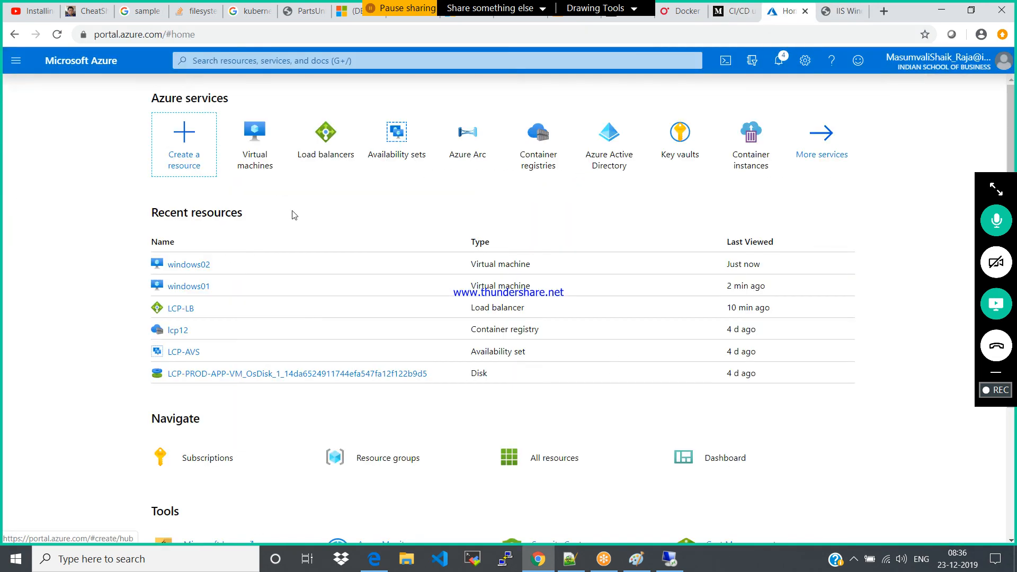
pyautogui.click(327, 156)
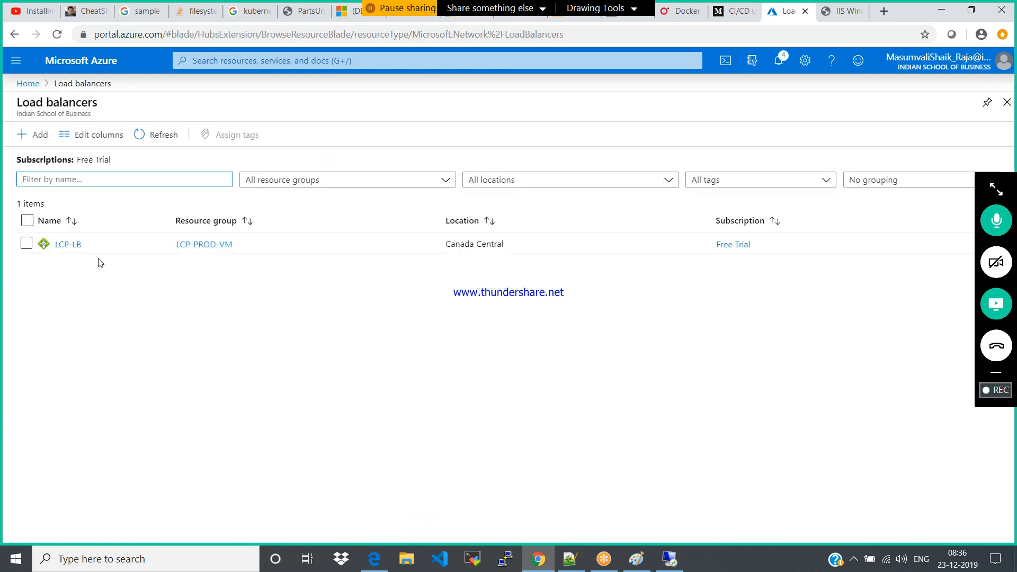
pyautogui.click(68, 244)
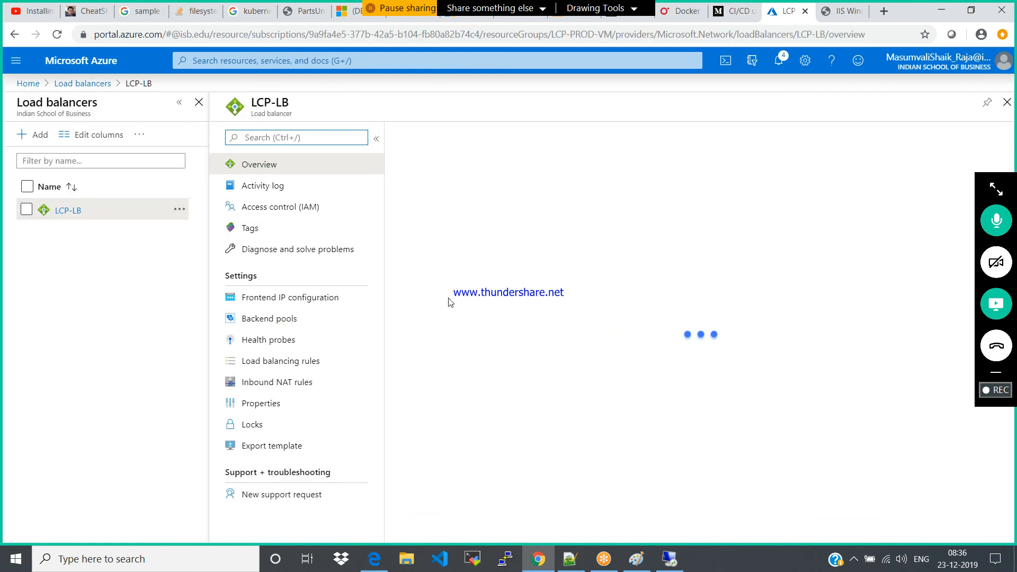
pyautogui.click(265, 362)
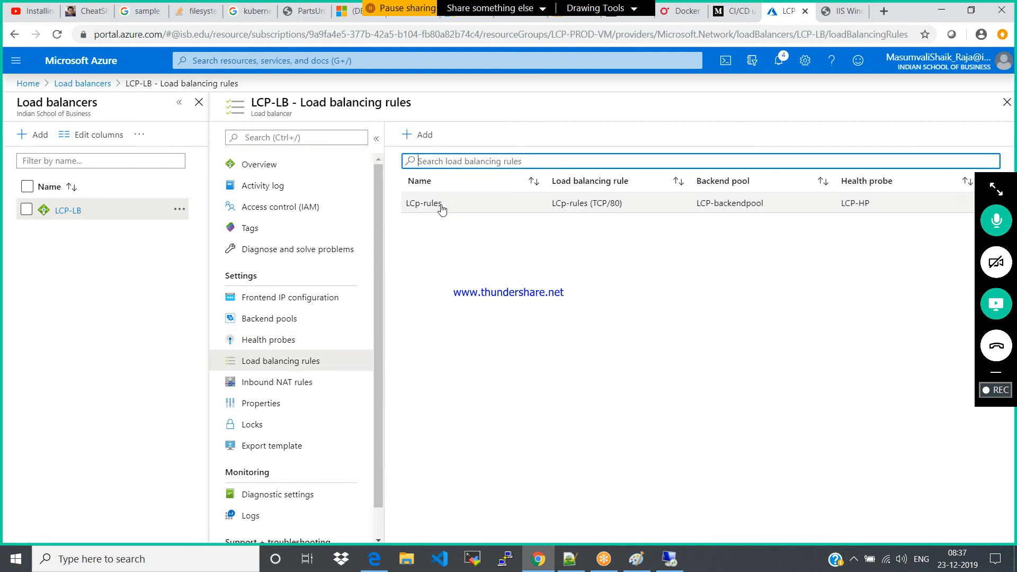
pyautogui.click(438, 205)
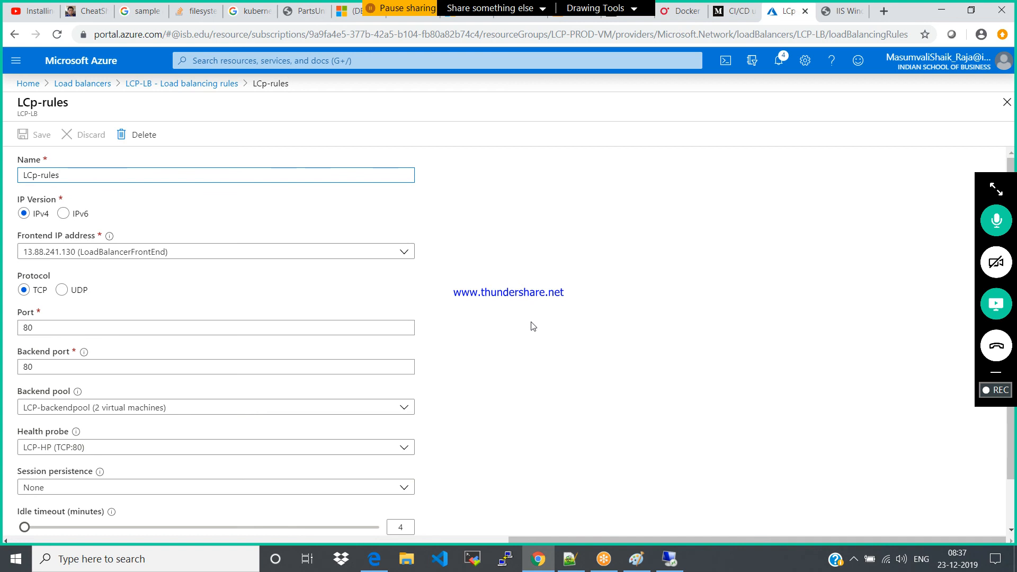
# Go back to the site tab and load 13.88.241.130 several more times
pyautogui.click(838, 11)
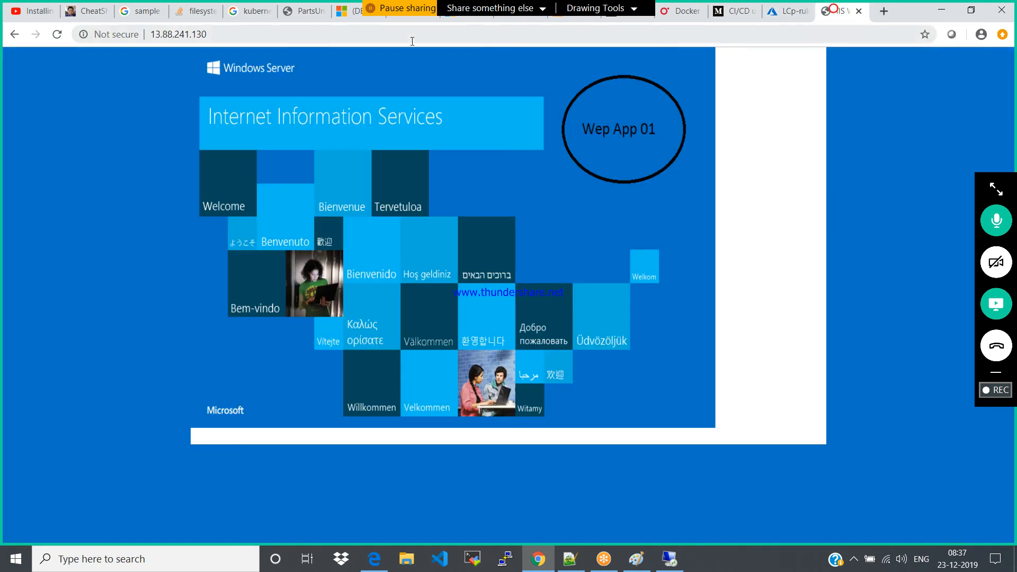
pyautogui.click(284, 33)
pyautogui.press('Return')
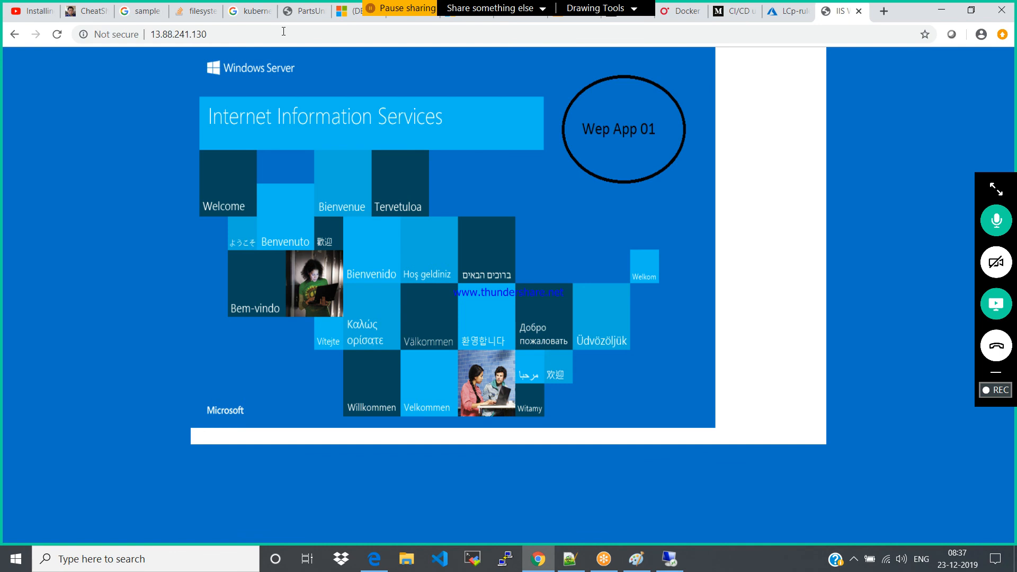
pyautogui.click(57, 35)
pyautogui.click(57, 35)
pyautogui.click(57, 37)
# Return to the LCp-rules settings in Azure and close them without making changes
pyautogui.click(778, 11)
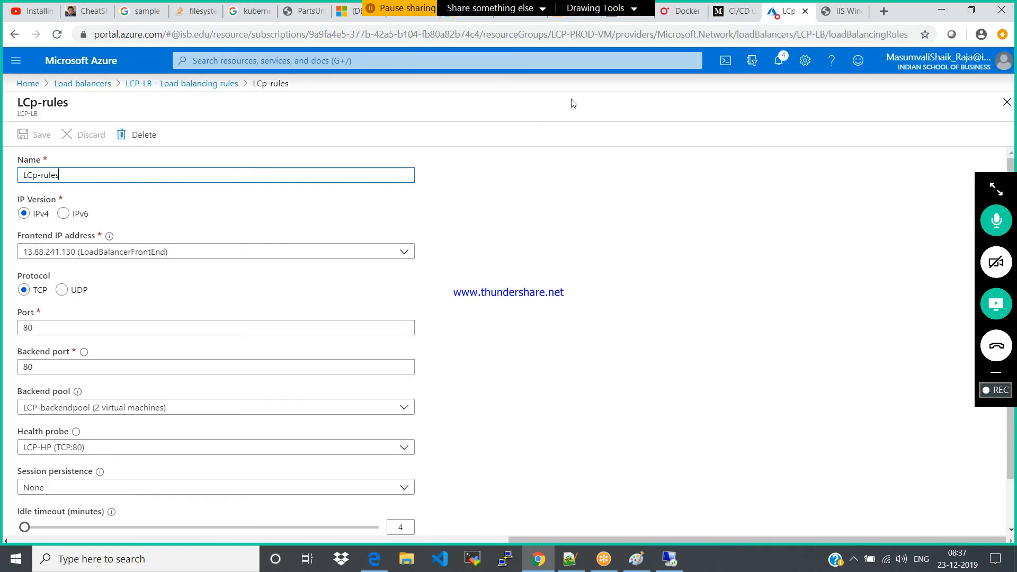
pyautogui.click(560, 124)
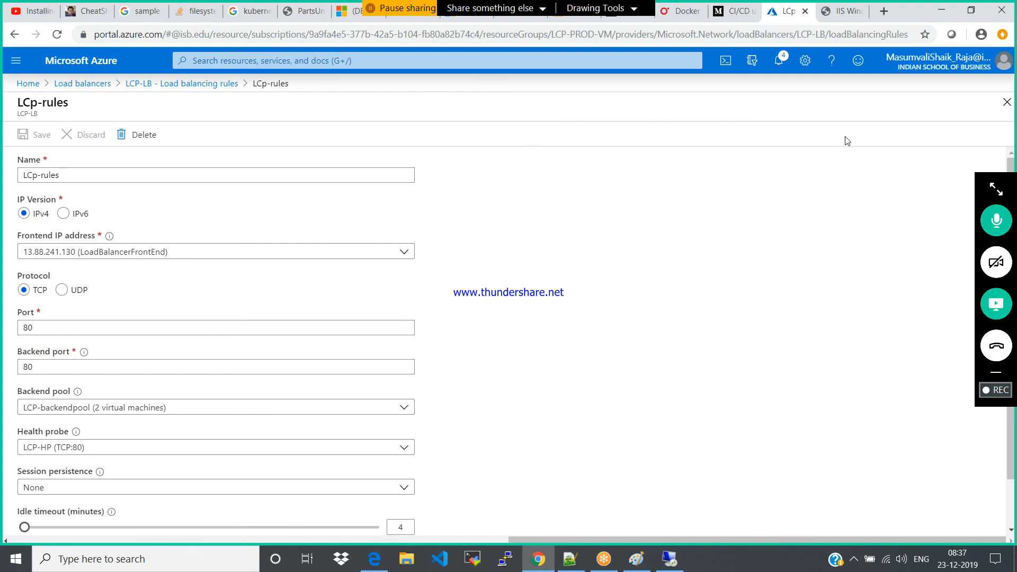
pyautogui.click(1006, 101)
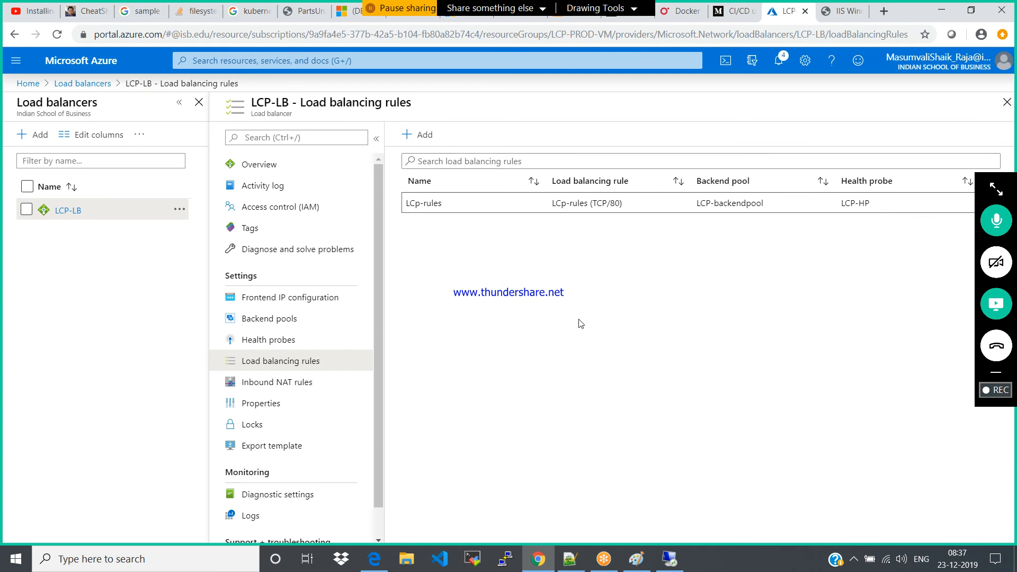
# Reload the 13.88.241.130 page to examine which web app it serves, and close its tab
pyautogui.click(843, 11)
pyautogui.click(57, 35)
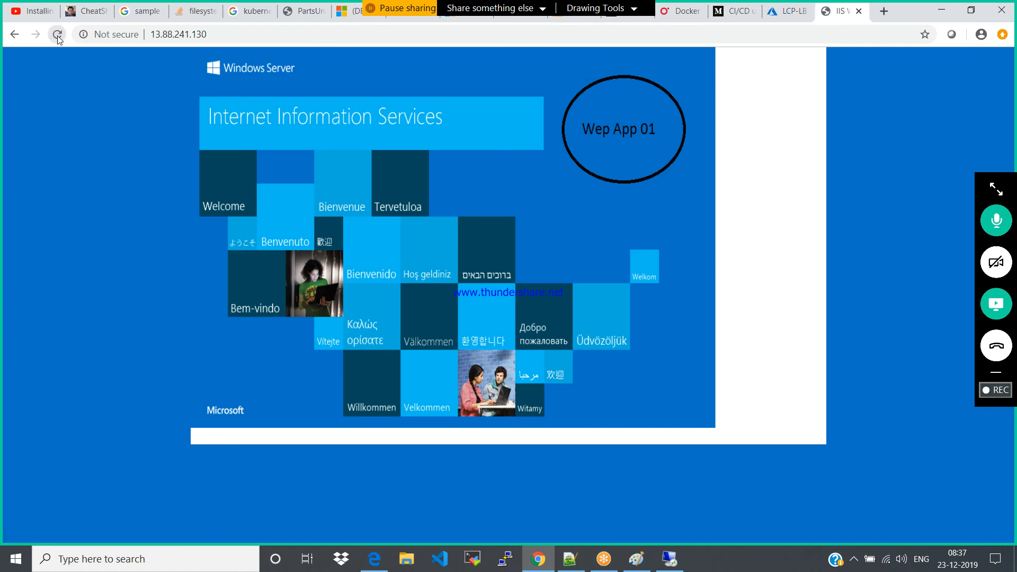
pyautogui.click(858, 12)
# Switch to Edge and load 13.88.241.130 to examine which web app it serves, and return to the LCP-LB overview in Azure
pyautogui.click(374, 559)
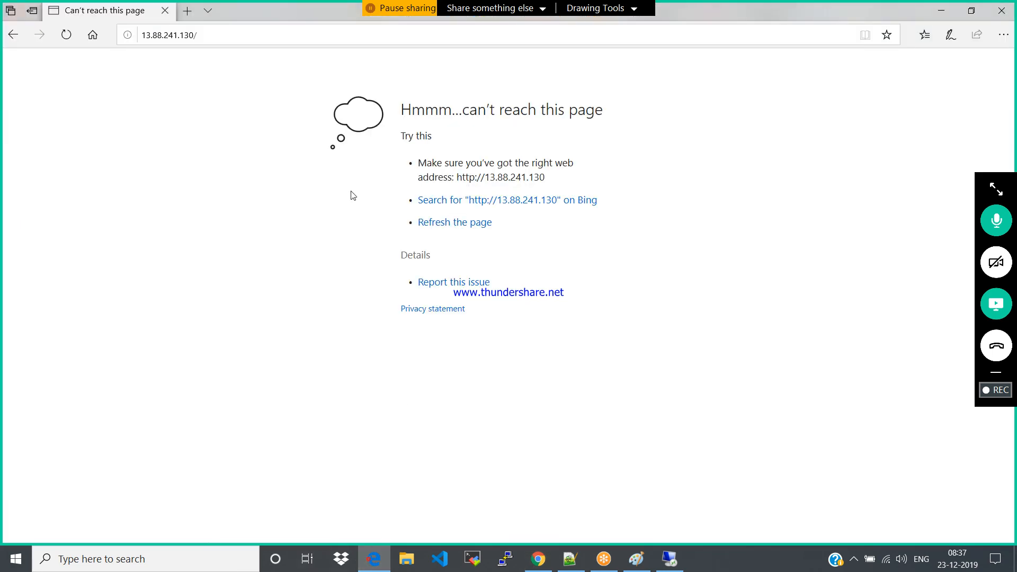
pyautogui.click(249, 31)
pyautogui.press('Return')
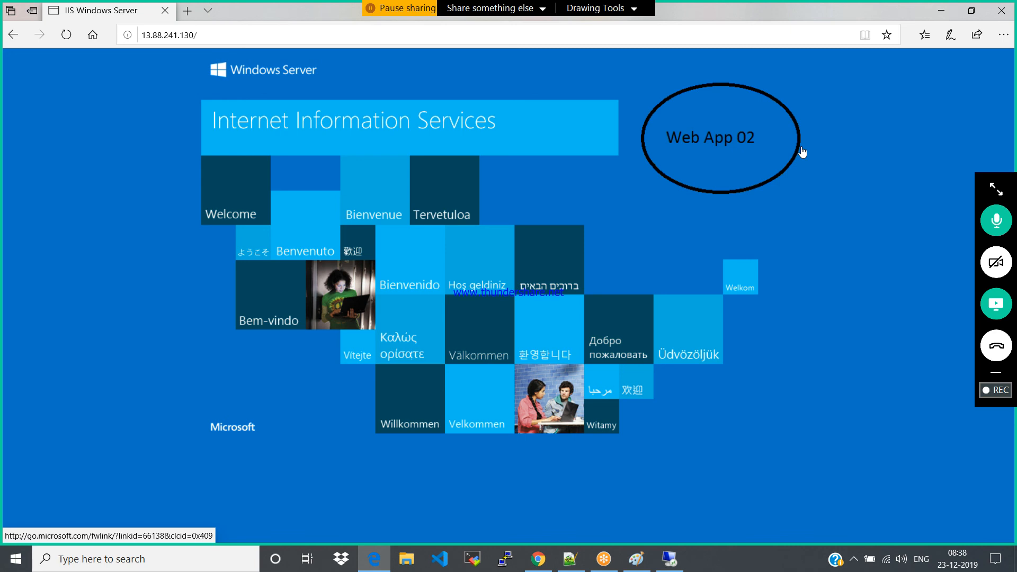
pyautogui.click(1001, 10)
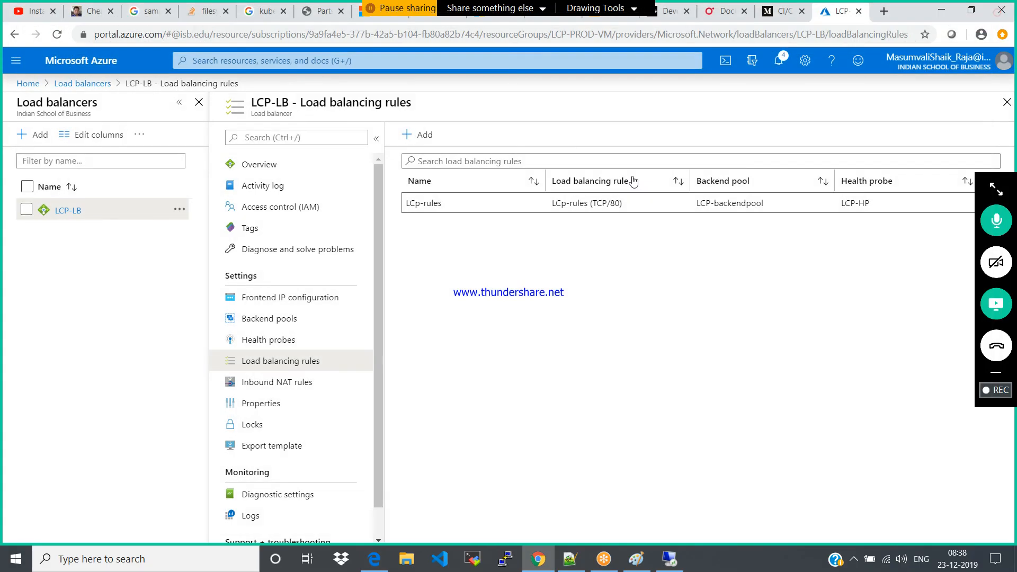
pyautogui.click(263, 165)
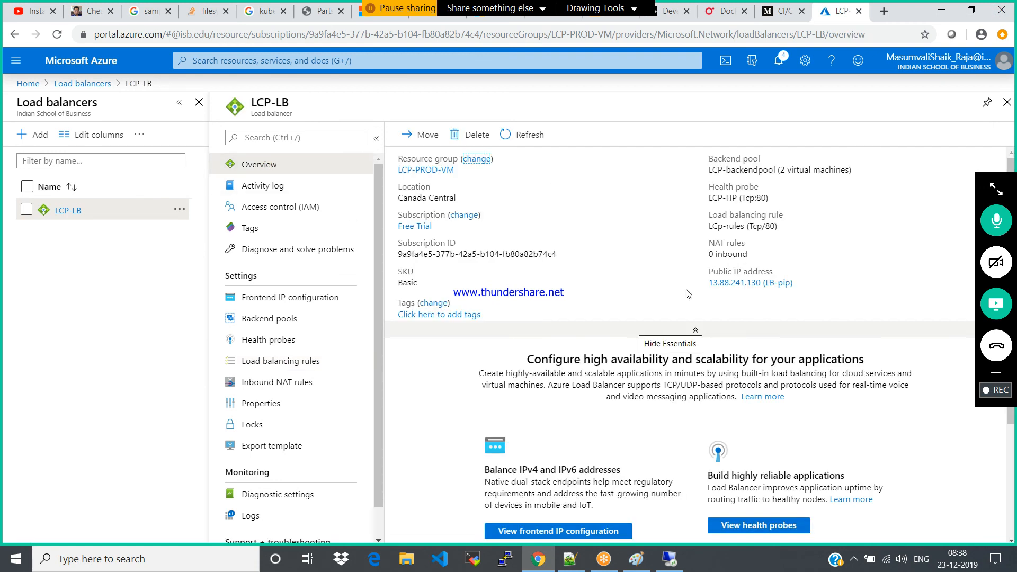
# Switch to Paint and add the text "Deploy two applications and add them behind the load balancer and test it" beside the public ip label
pyautogui.click(630, 564)
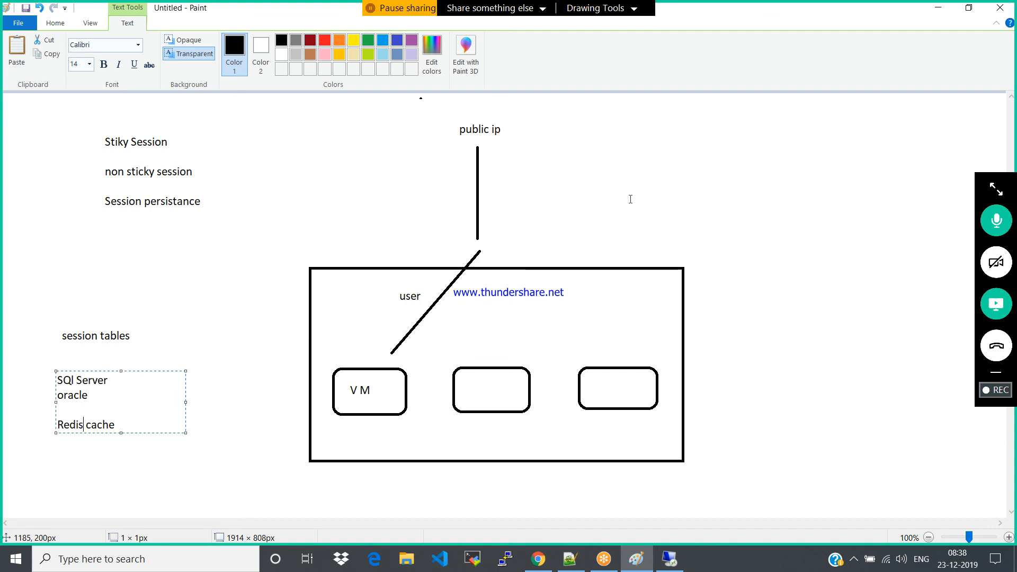
pyautogui.click(56, 23)
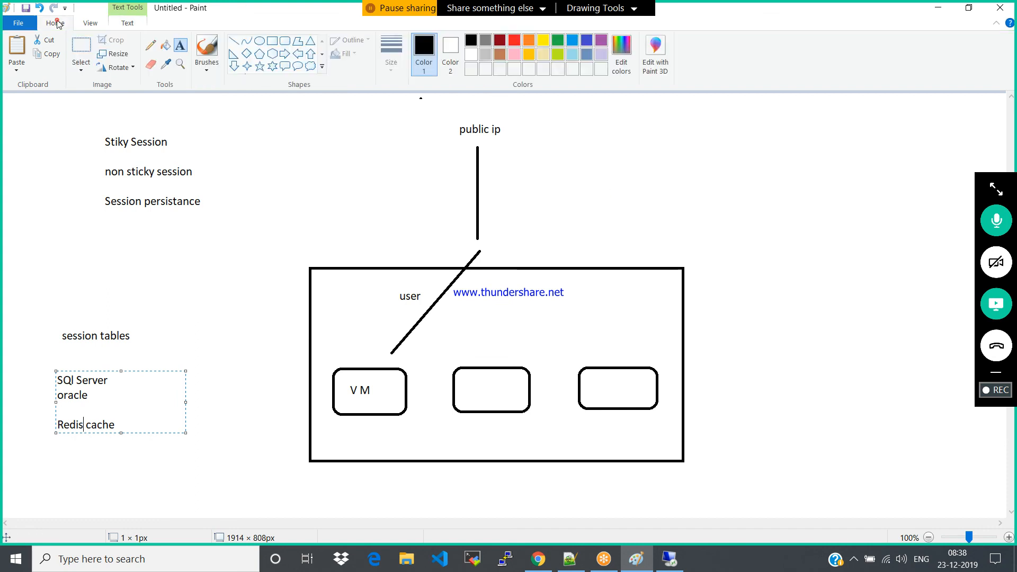
pyautogui.click(181, 45)
pyautogui.click(589, 146)
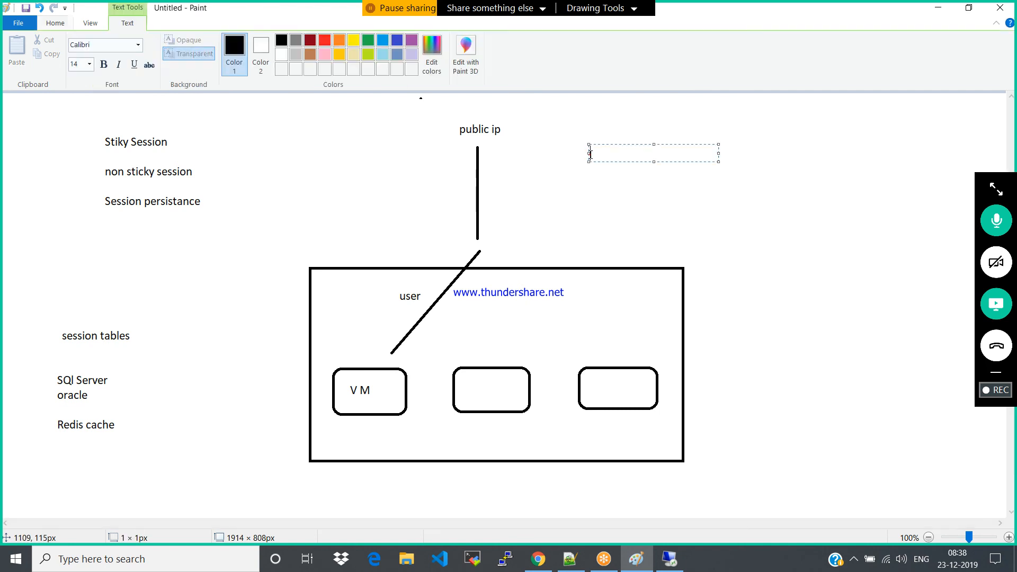
pyautogui.write('Deploy two ')
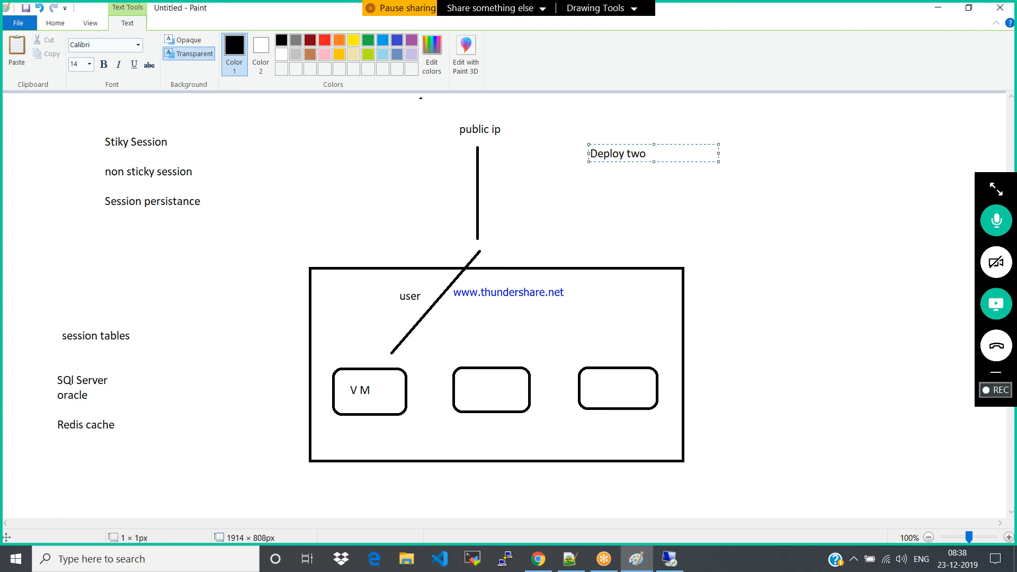
pyautogui.write('applications and add them behind the load balance')
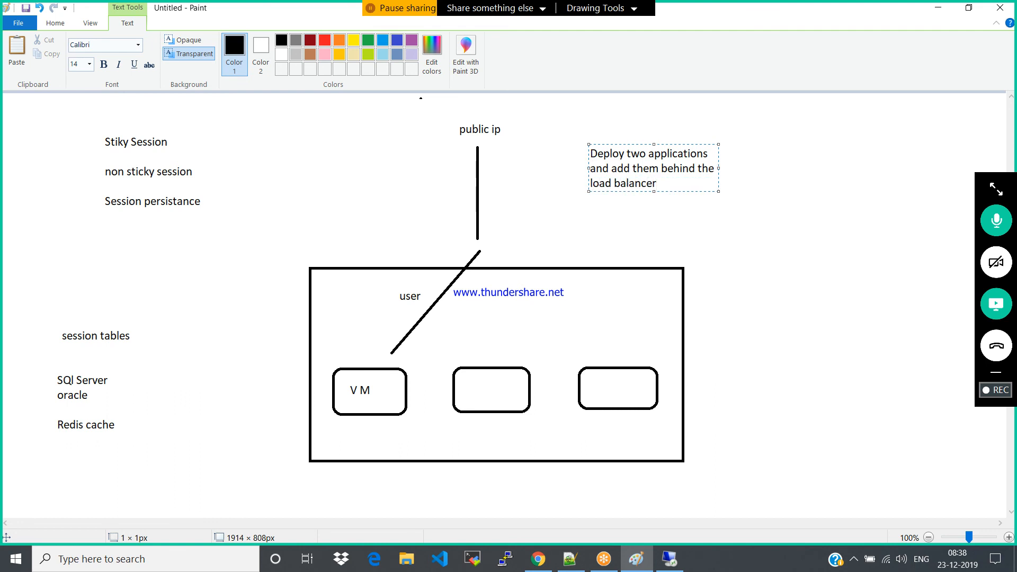
pyautogui.write('r and test it')
pyautogui.click(795, 192)
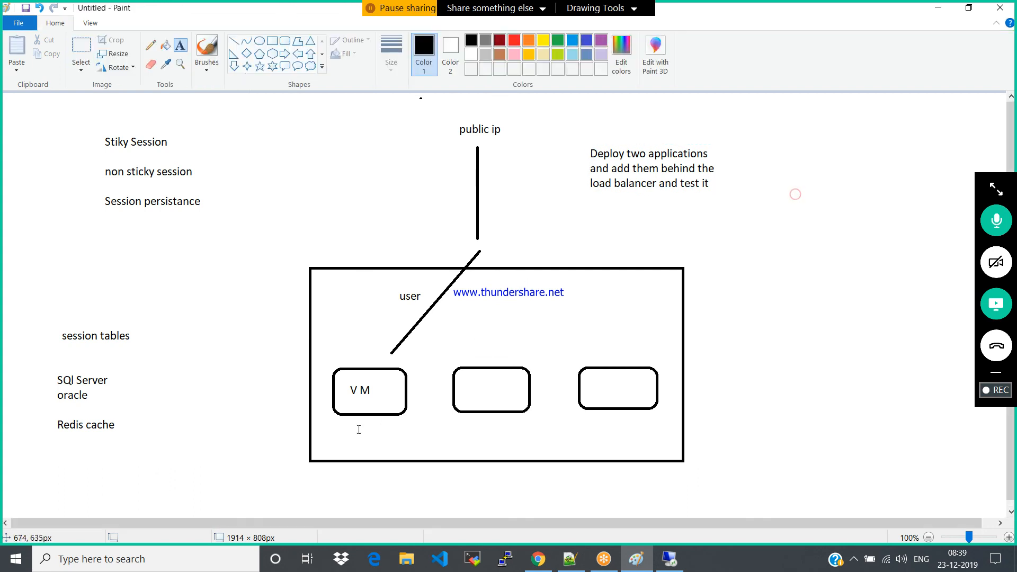
# Draw a rounded rectangle to the right of the large box containing the VMs
pyautogui.click(284, 41)
pyautogui.moveTo(761, 283); pyautogui.dragTo(900, 344)
pyautogui.click(560, 163)
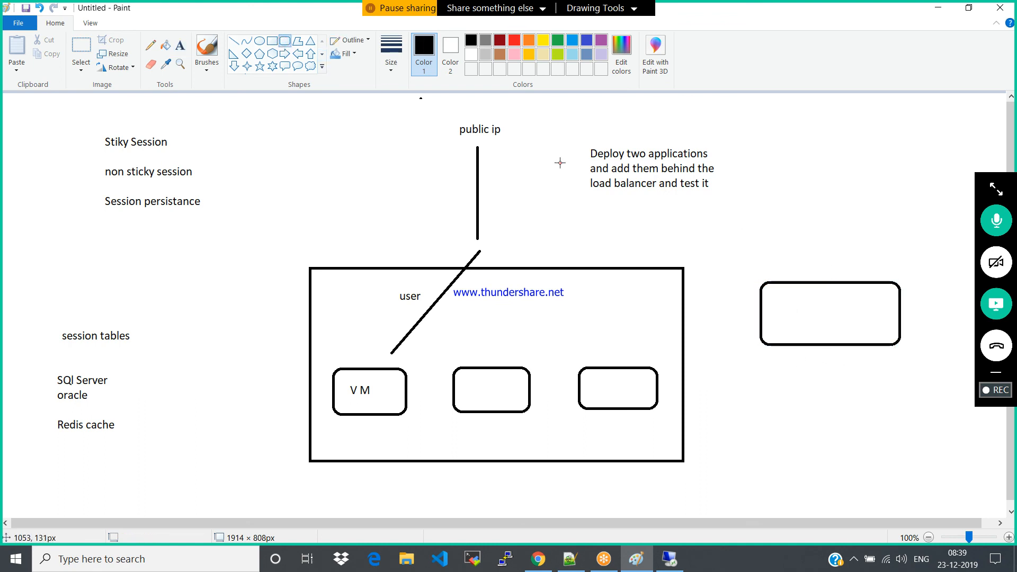
# Add the text lines "web app 1" and "web app 2", separated by a blank line, inside the new rounded rectangle
pyautogui.click(180, 45)
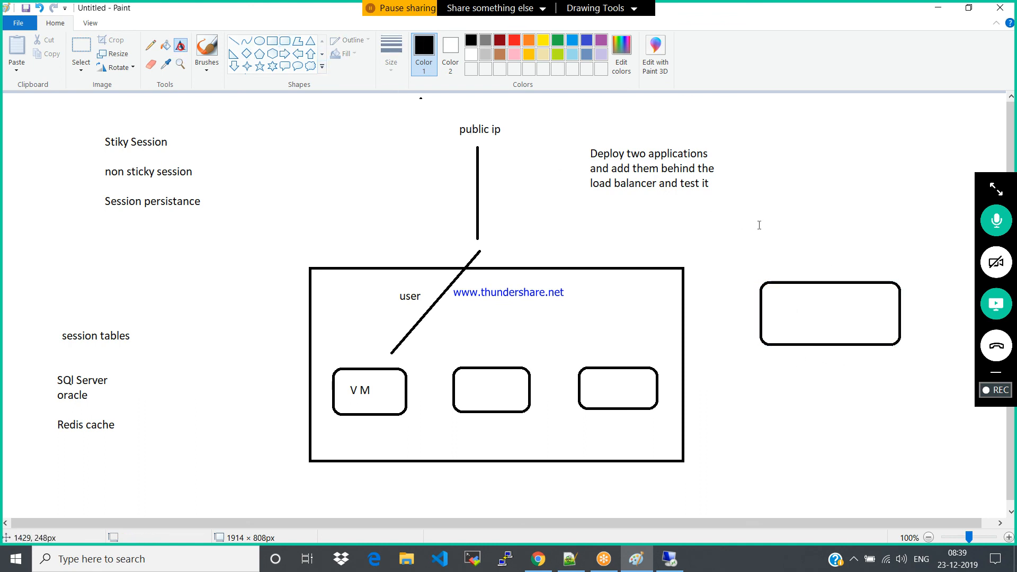
pyautogui.click(780, 295)
pyautogui.write('we')
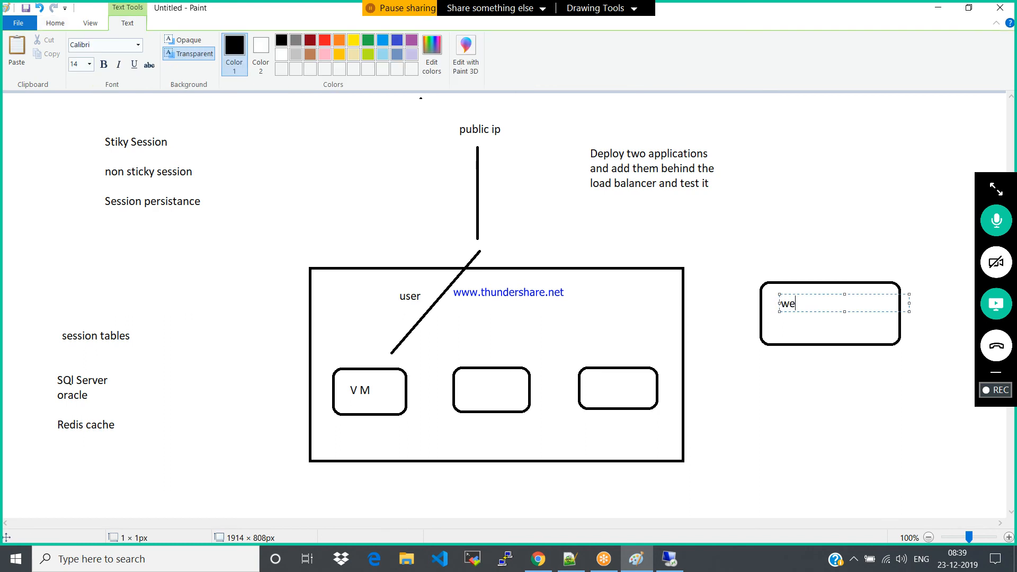
pyautogui.write('p a')
pyautogui.press('BackSpace')
pyautogui.press('BackSpace')
pyautogui.press('BackSpace')
pyautogui.write('b app 1')
pyautogui.press('Return')
pyautogui.write('web app 2')
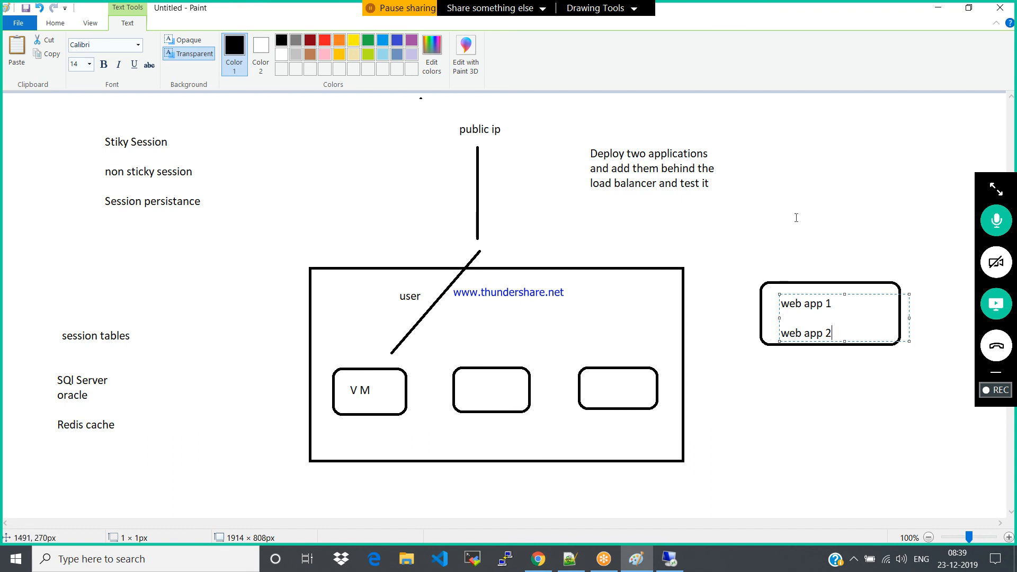
pyautogui.click(821, 224)
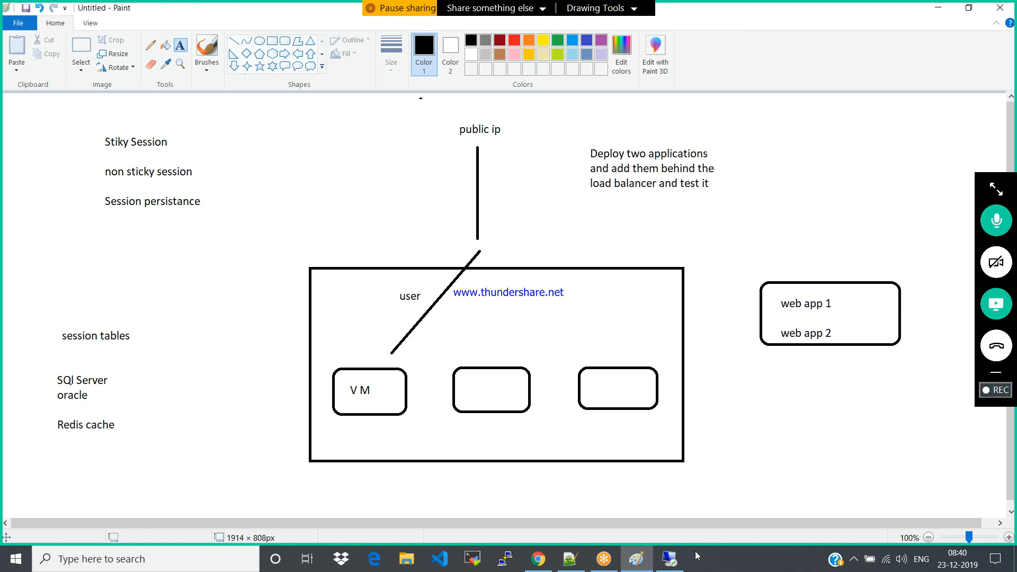
# Switch to the remote desktop session, close Windows Firewall, and open C:\inetpub in File Explorer to examine its folders
pyautogui.click(670, 559)
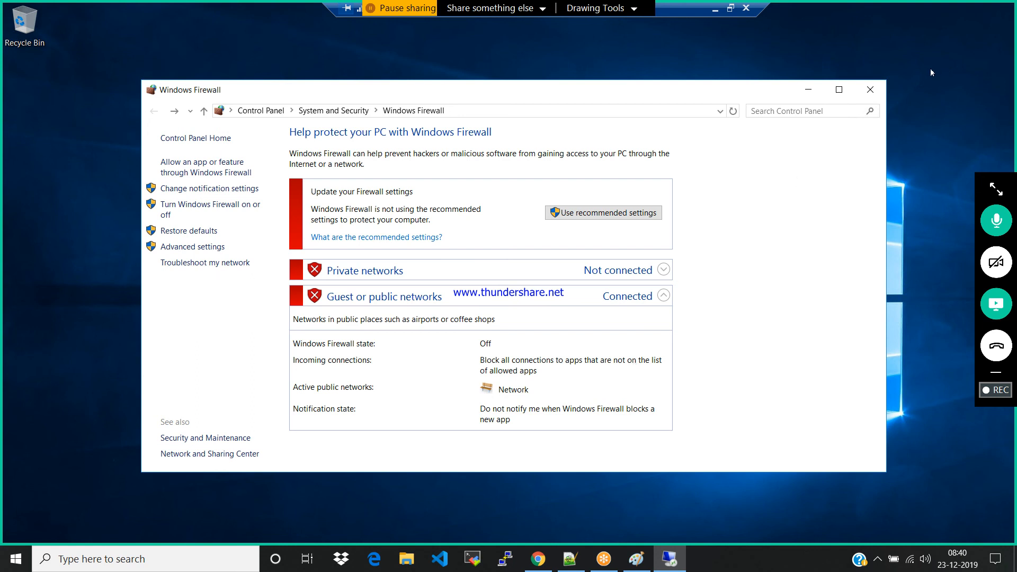
pyautogui.click(877, 91)
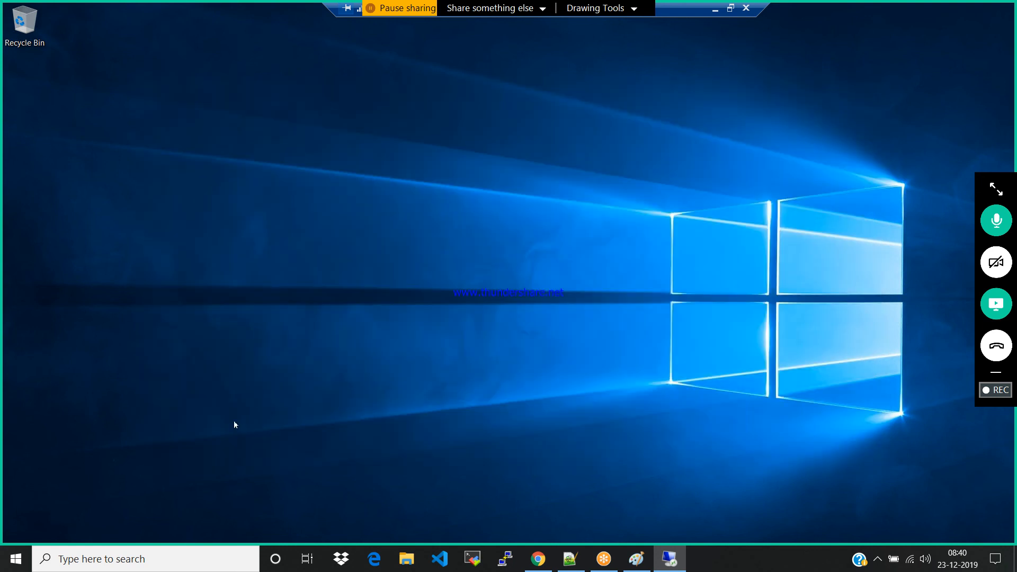
pyautogui.press('super')
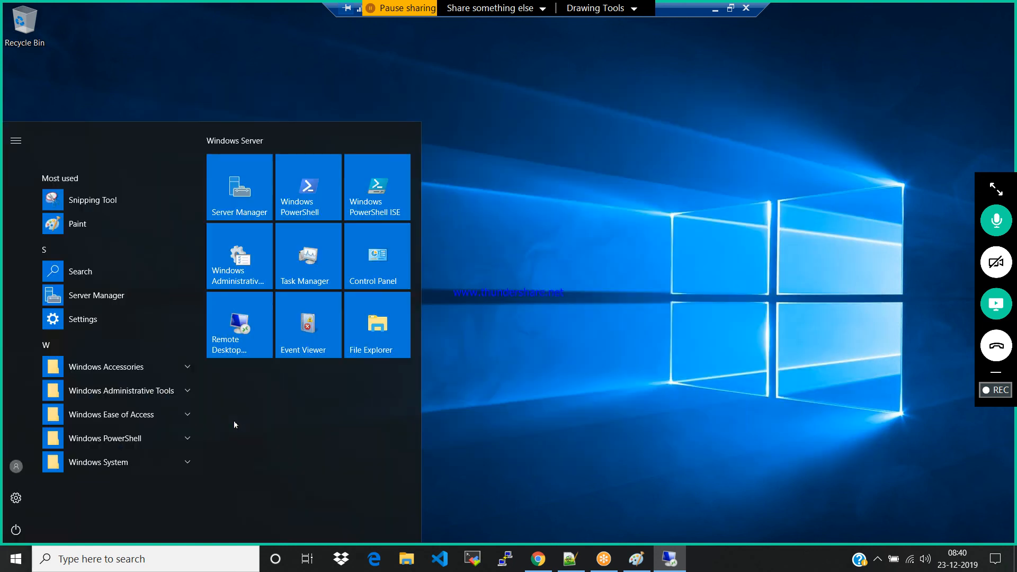
pyautogui.click(126, 460)
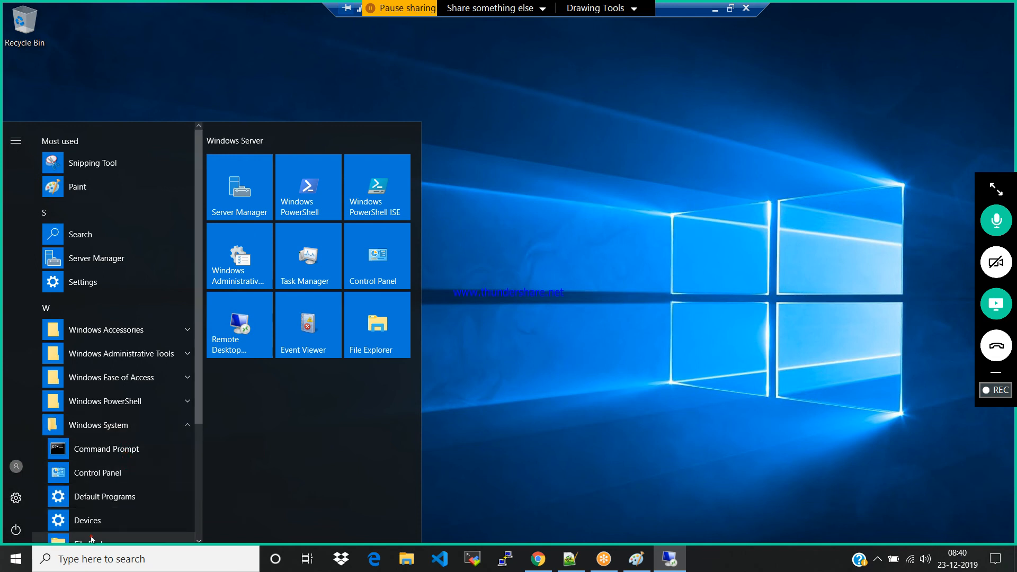
pyautogui.click(92, 540)
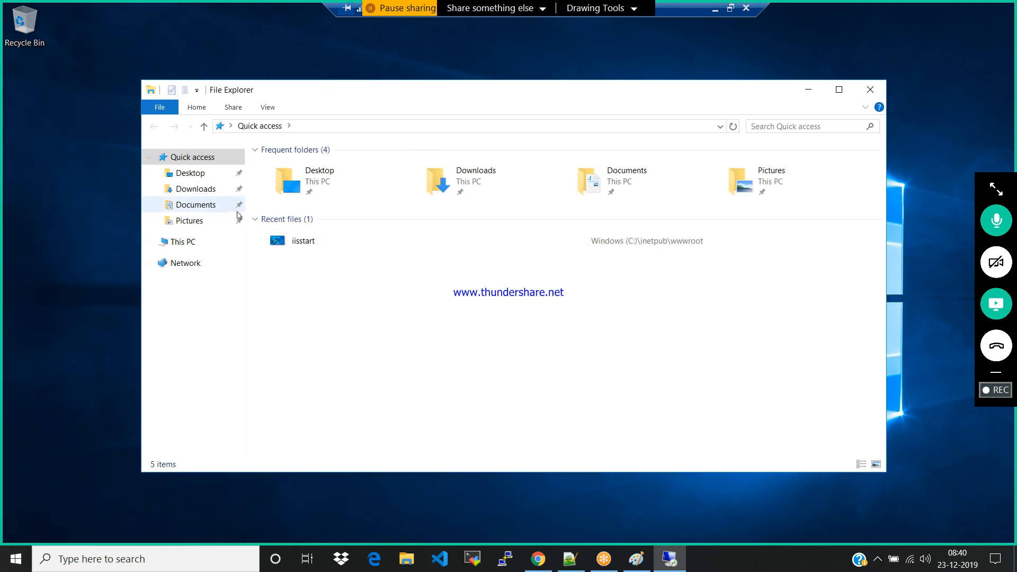
pyautogui.click(191, 241)
pyautogui.doubleClick(357, 263)
pyautogui.doubleClick(289, 168)
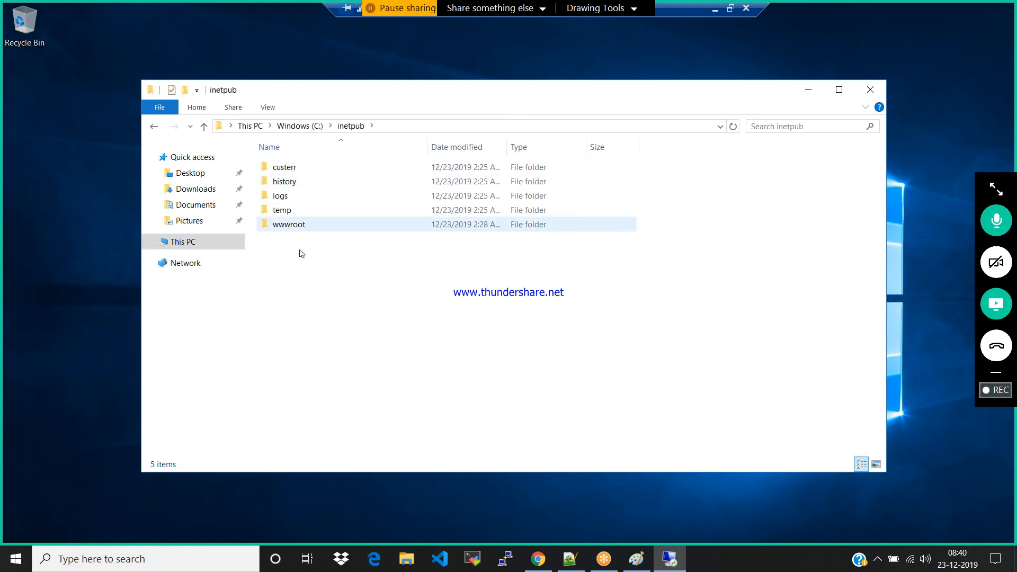
pyautogui.rightClick(300, 254)
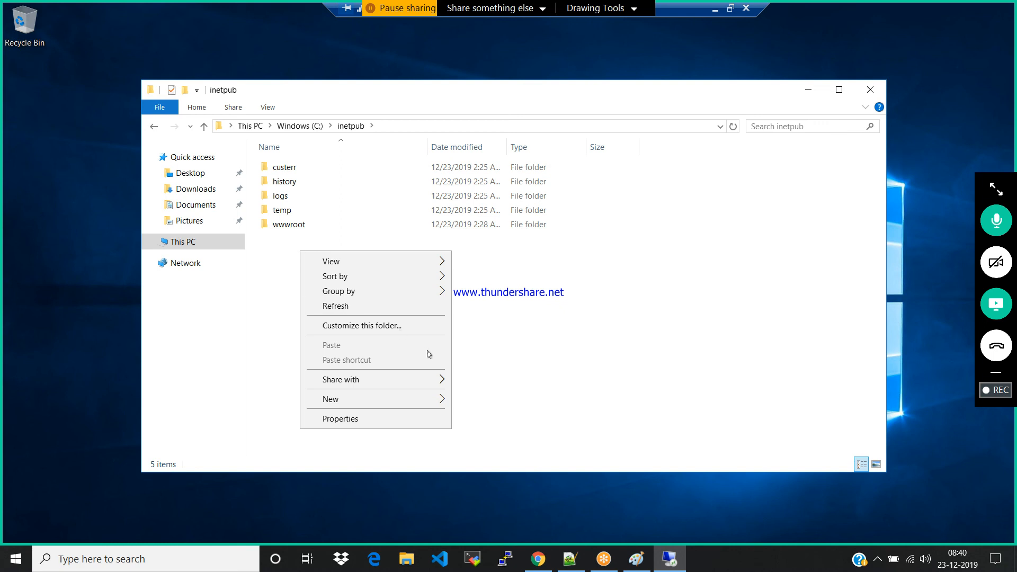
pyautogui.click(418, 305)
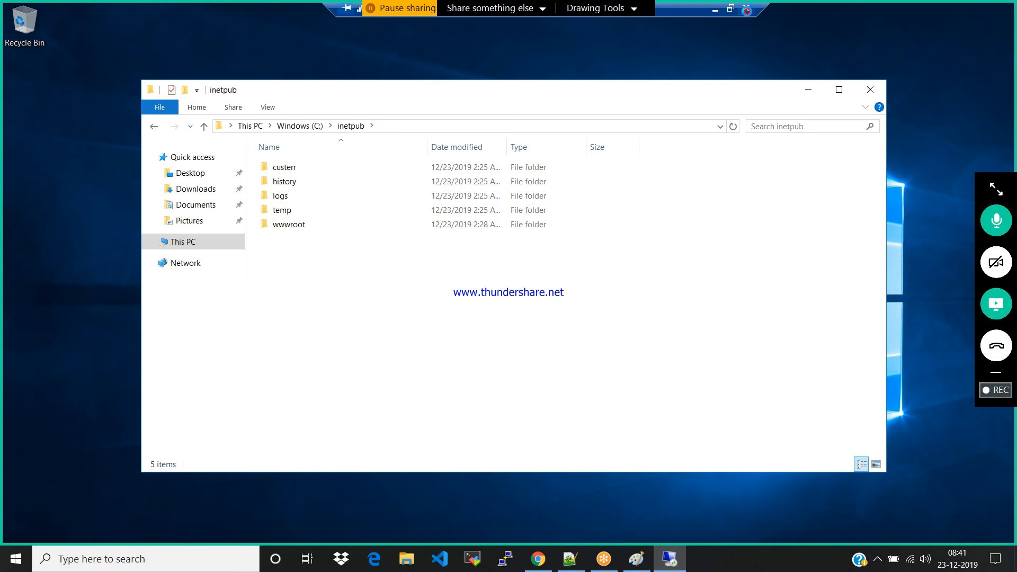
# Disconnect the remote desktop session and return to the Azure portal home page, closing the load balancer pages
pyautogui.click(747, 9)
pyautogui.click(550, 308)
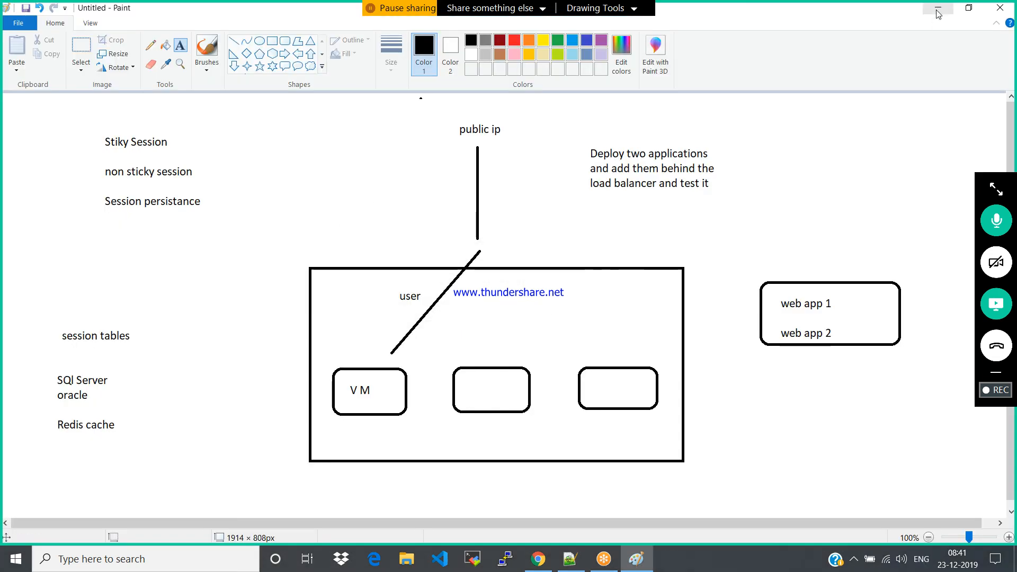
pyautogui.click(538, 558)
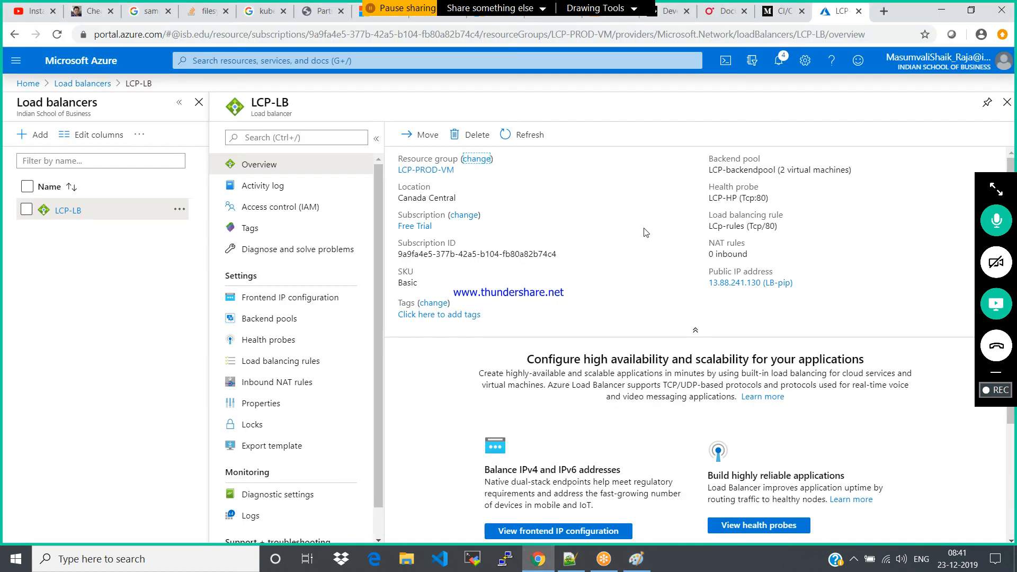
pyautogui.click(1007, 103)
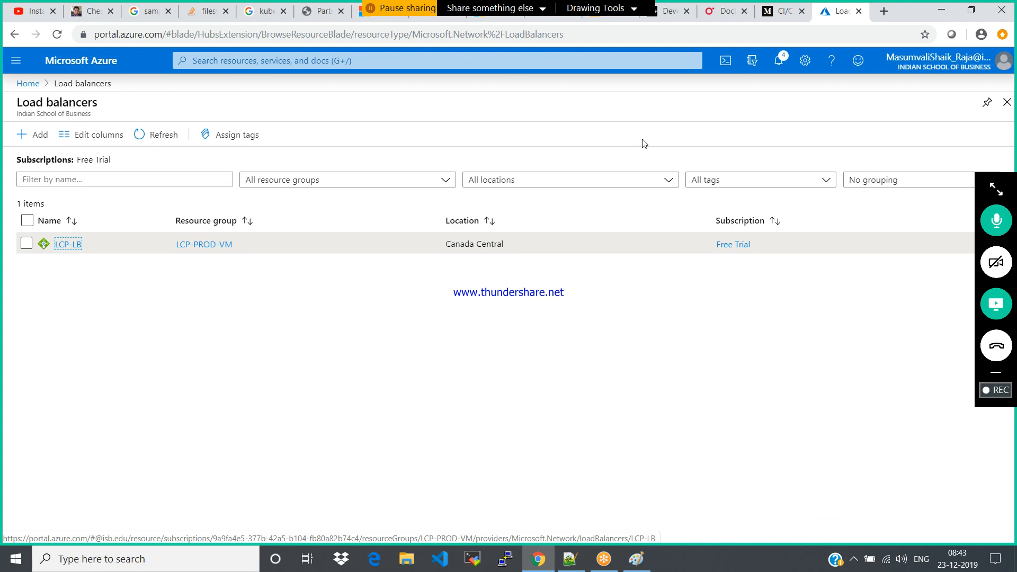
pyautogui.click(1007, 102)
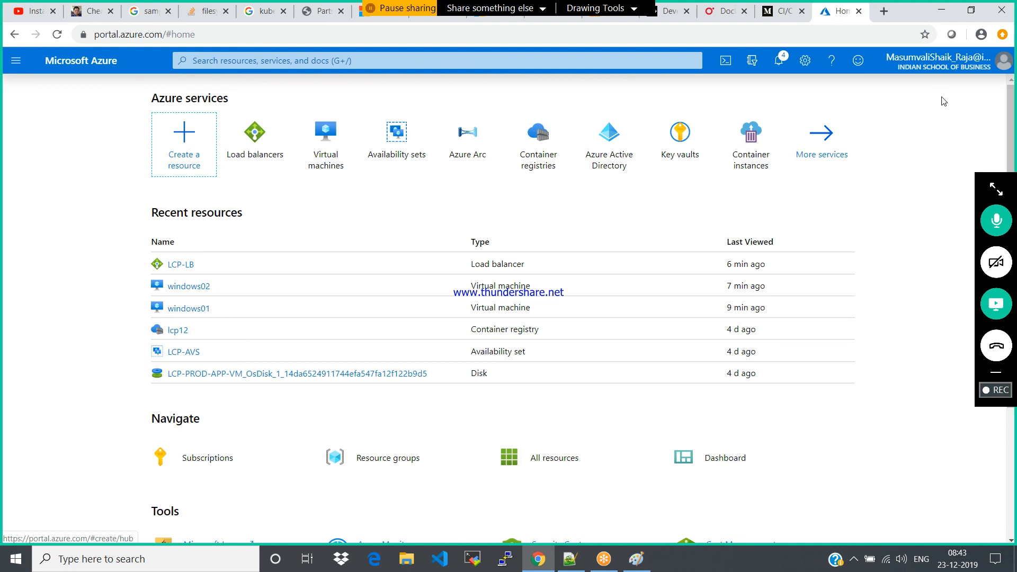
# Open the overviews of virtual machines windows02 and windows01 to compare their status
pyautogui.click(327, 154)
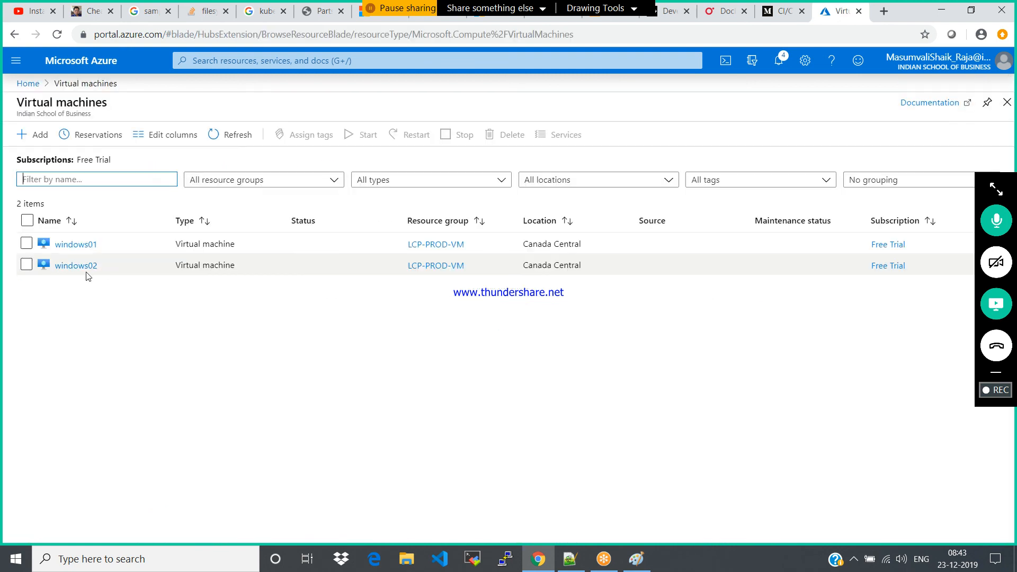
pyautogui.click(79, 266)
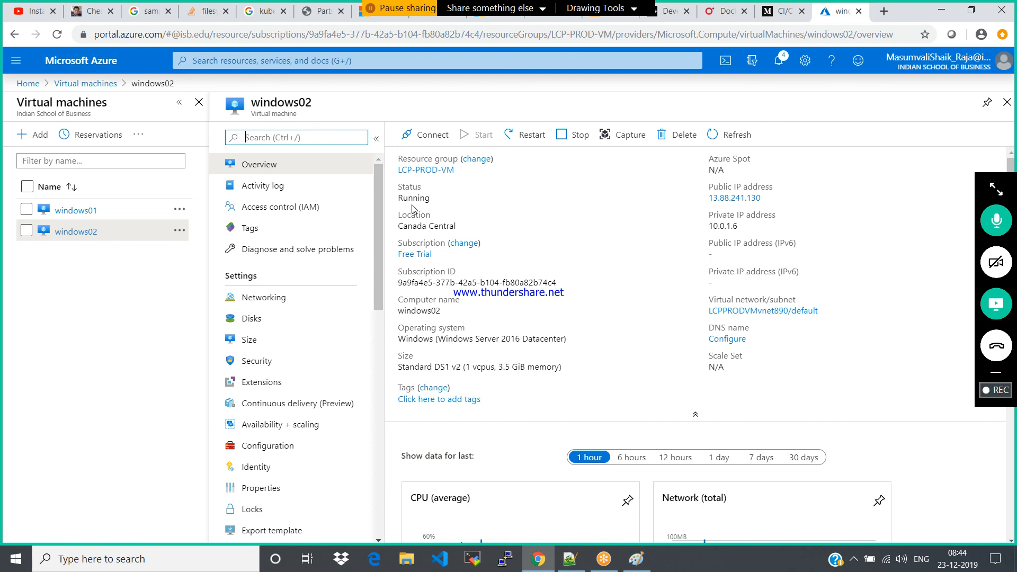
pyautogui.click(67, 211)
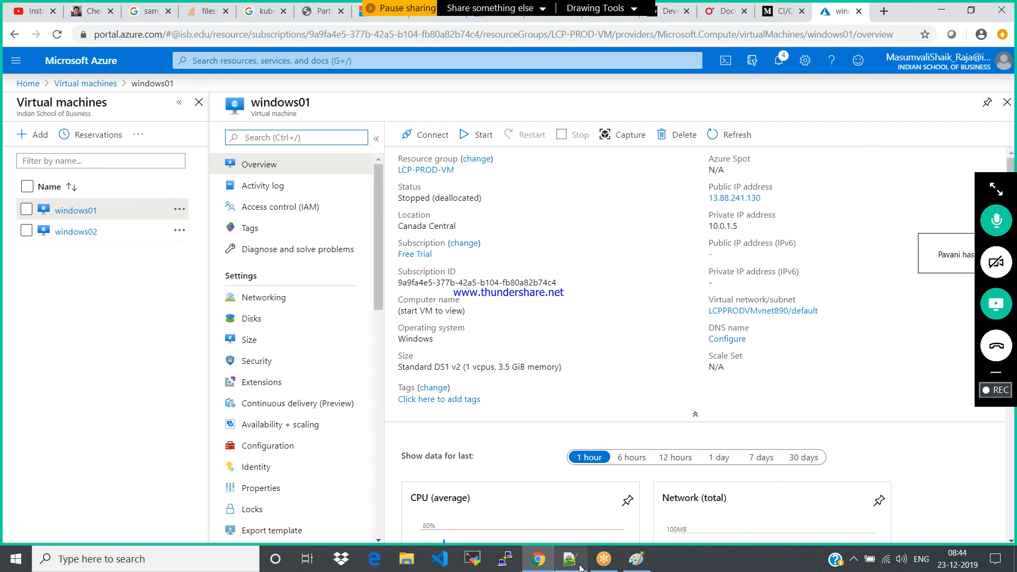
# Switch to Paint and add the lines "stopped" and "stopped and deallocated" below the load balancer task note
pyautogui.click(637, 559)
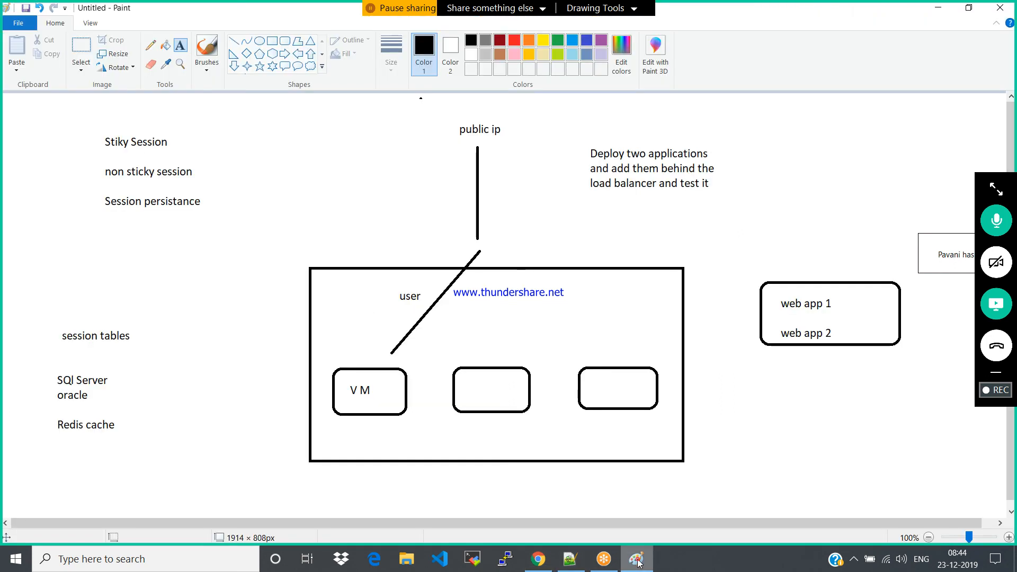
pyautogui.click(594, 219)
pyautogui.write('stopped')
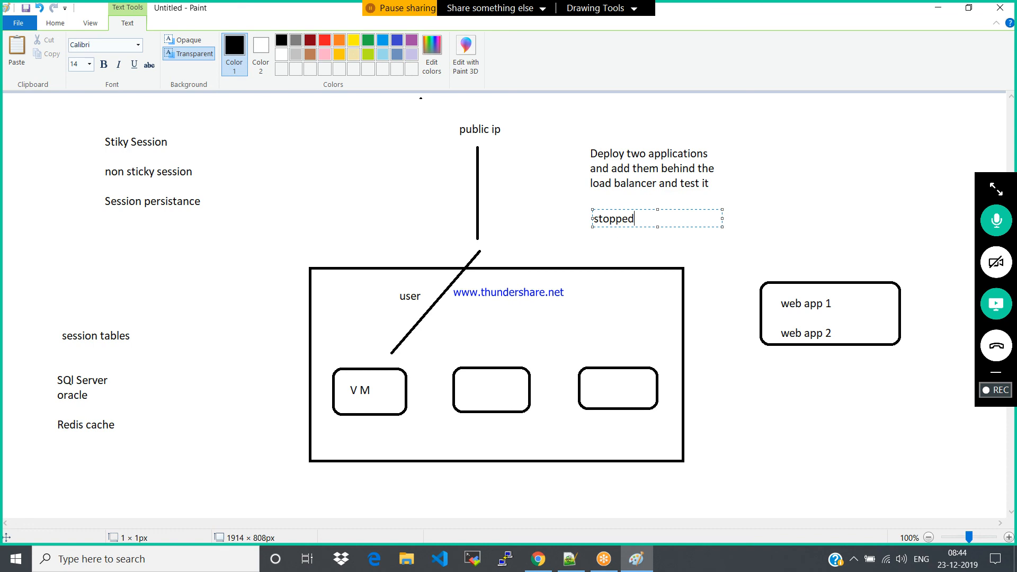
pyautogui.press('Return')
pyautogui.write('stopped and deallocat')
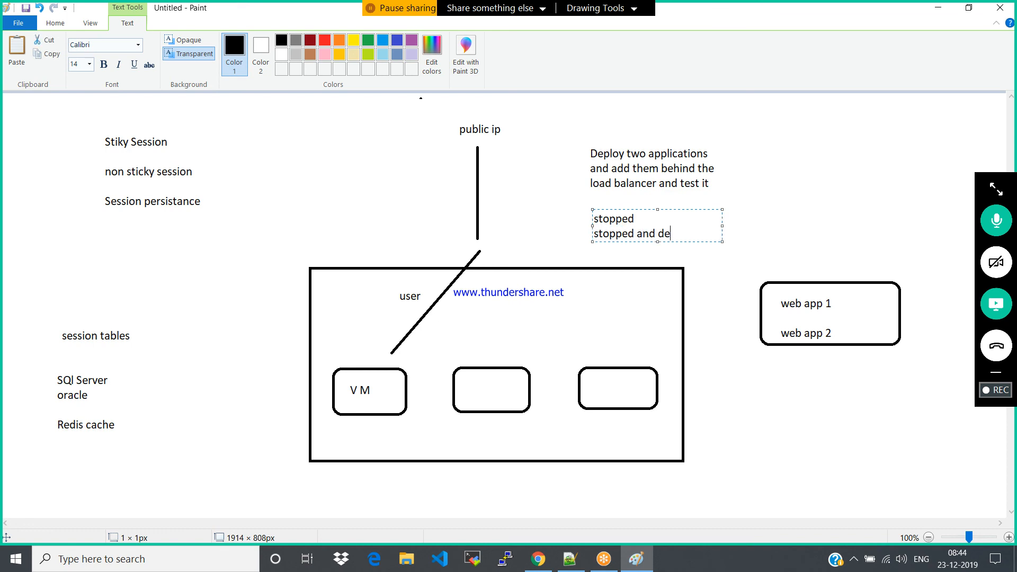
pyautogui.write('ed')
pyautogui.click(820, 176)
# Draw a freehand curly brace with the Pencil along the right side of the task and stopped notes
pyautogui.click(151, 45)
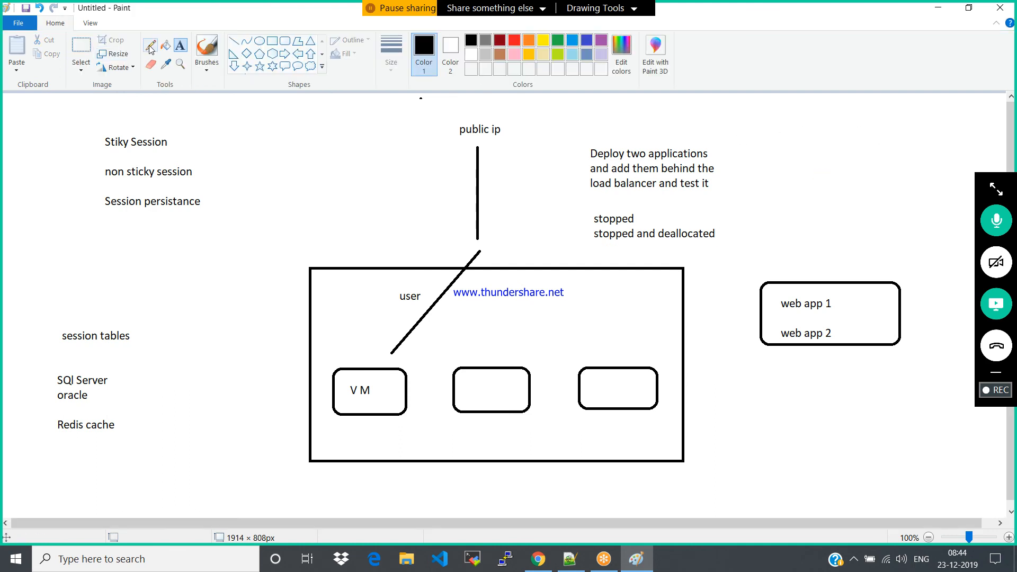
pyautogui.moveTo(711, 146)
pyautogui.mouseDown()
pyautogui.moveTo(722, 231)
pyautogui.moveTo(706, 253)
pyautogui.mouseUp()
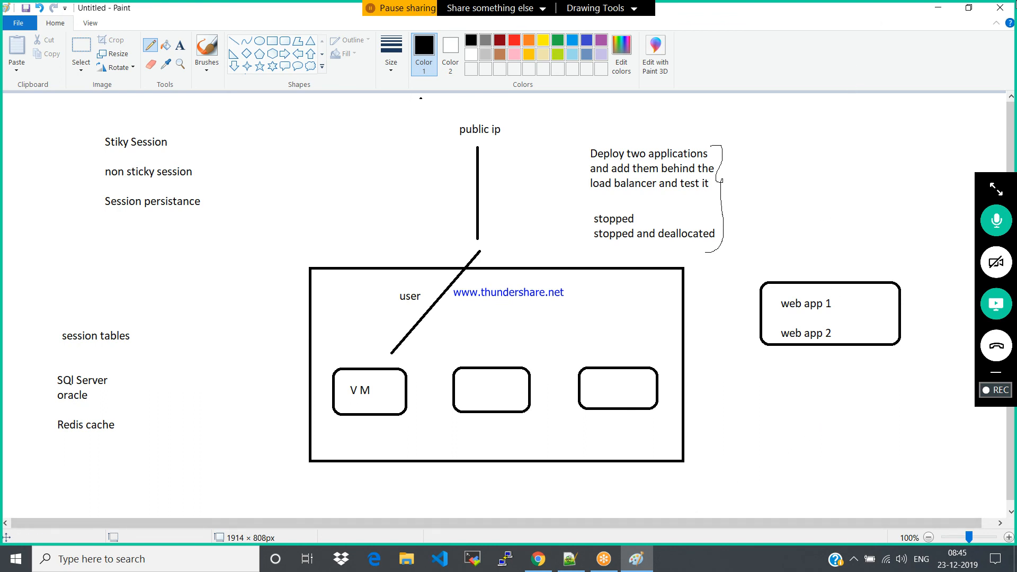
pyautogui.click(853, 558)
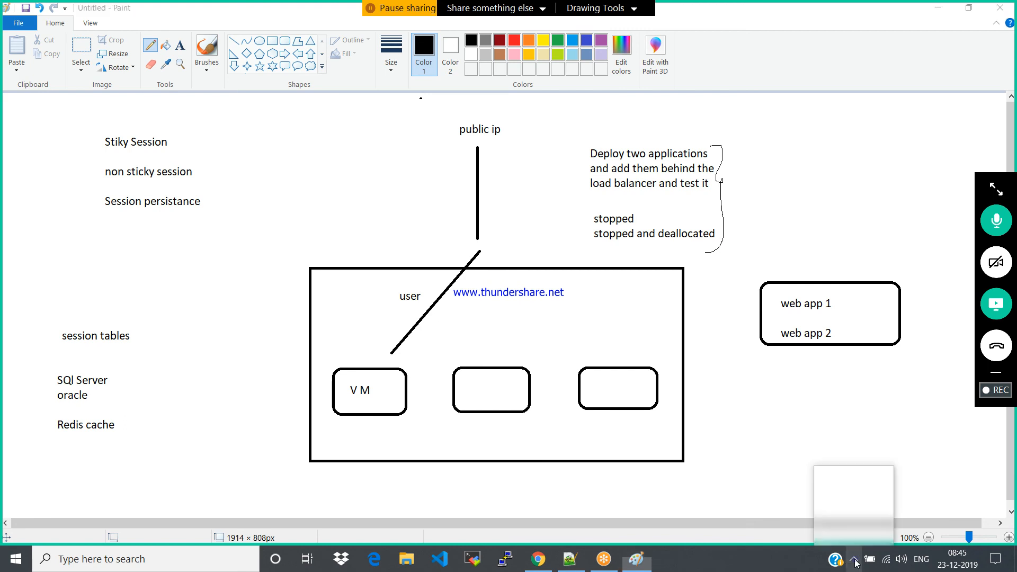
pyautogui.click(827, 506)
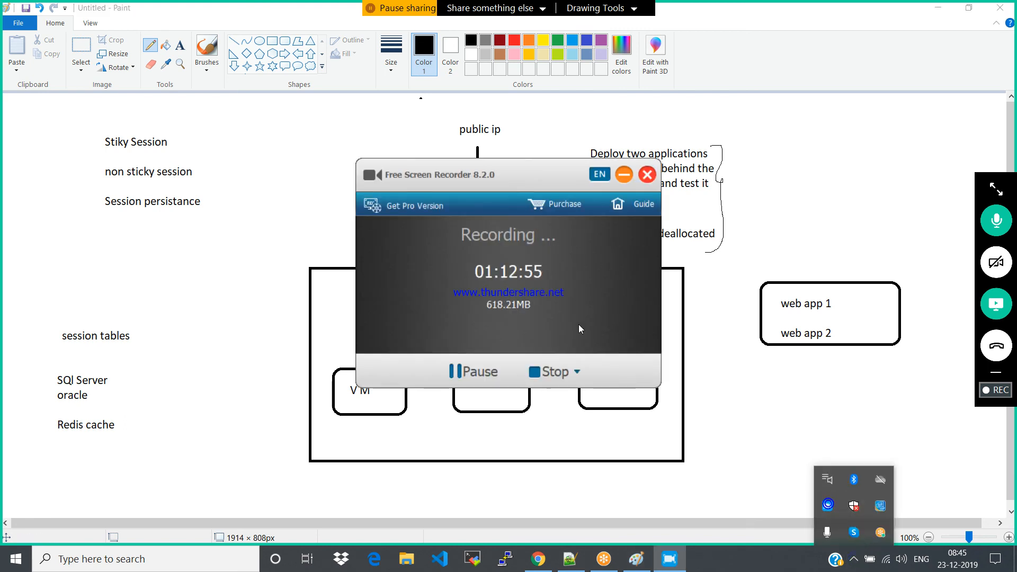